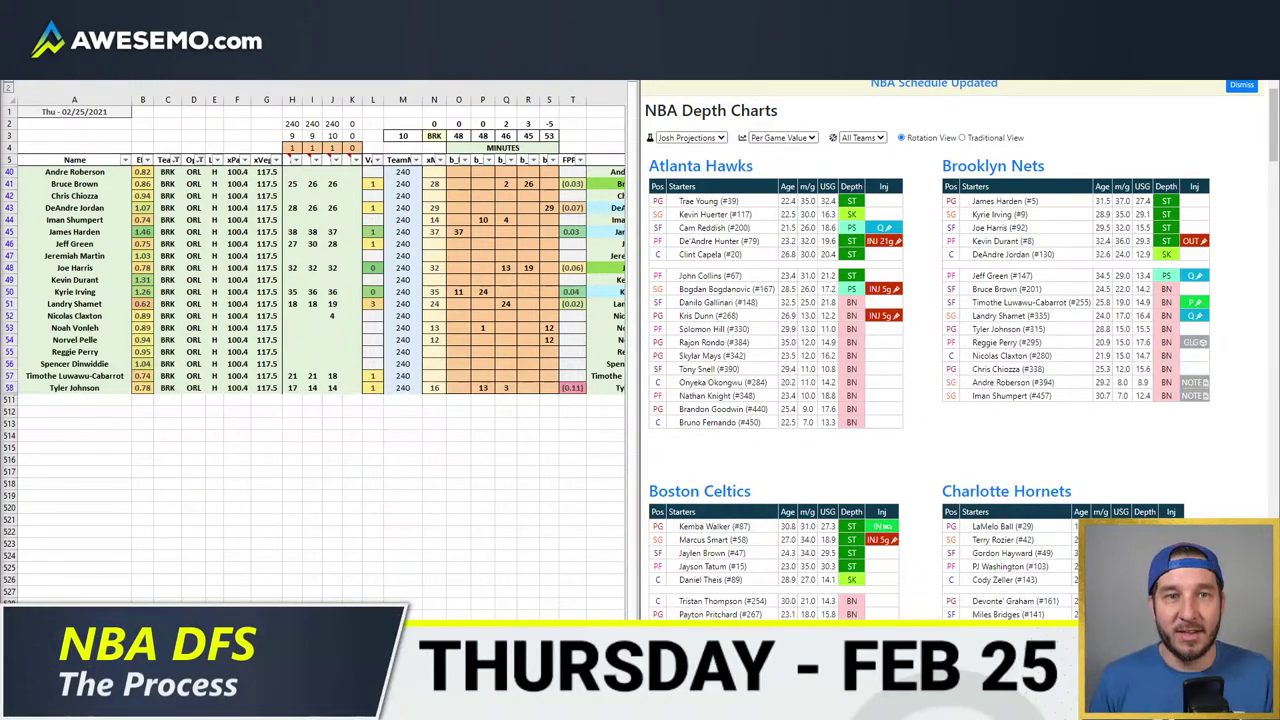
- Review the Brooklyn Nets depth chart and injury statuses alongside the Brooklyn minutes projections
click(279, 232)
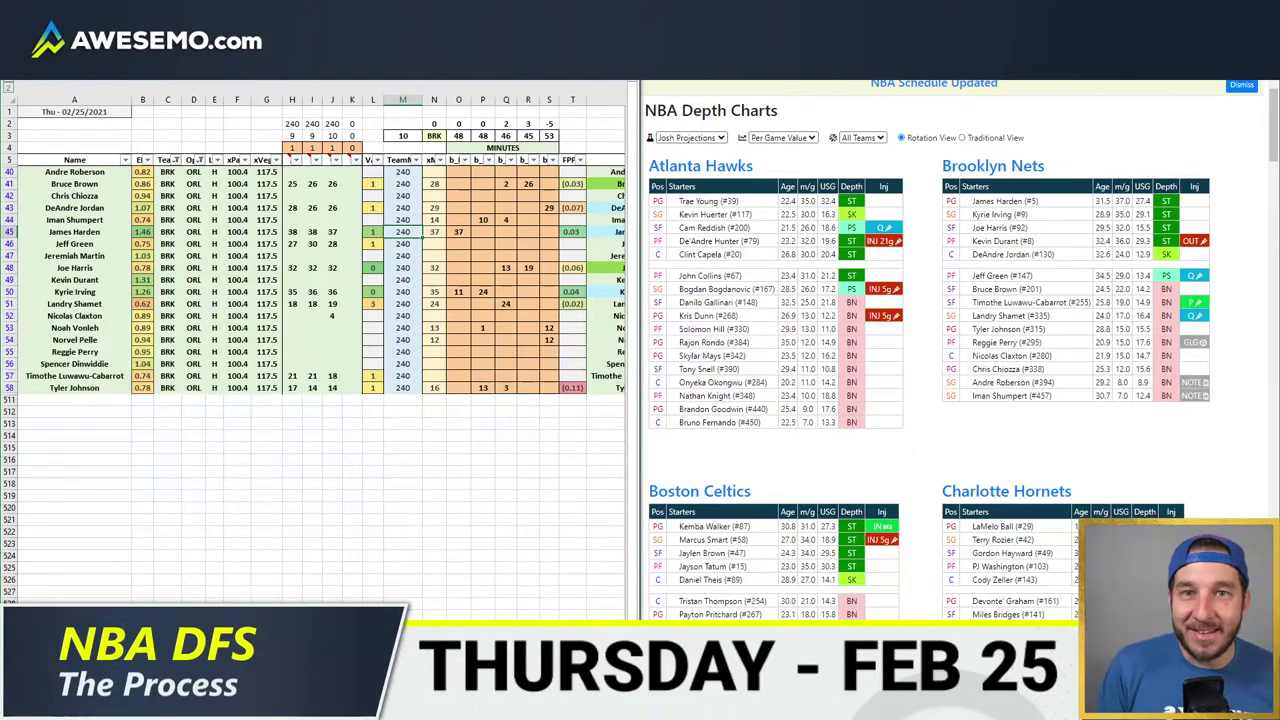
click(505, 109)
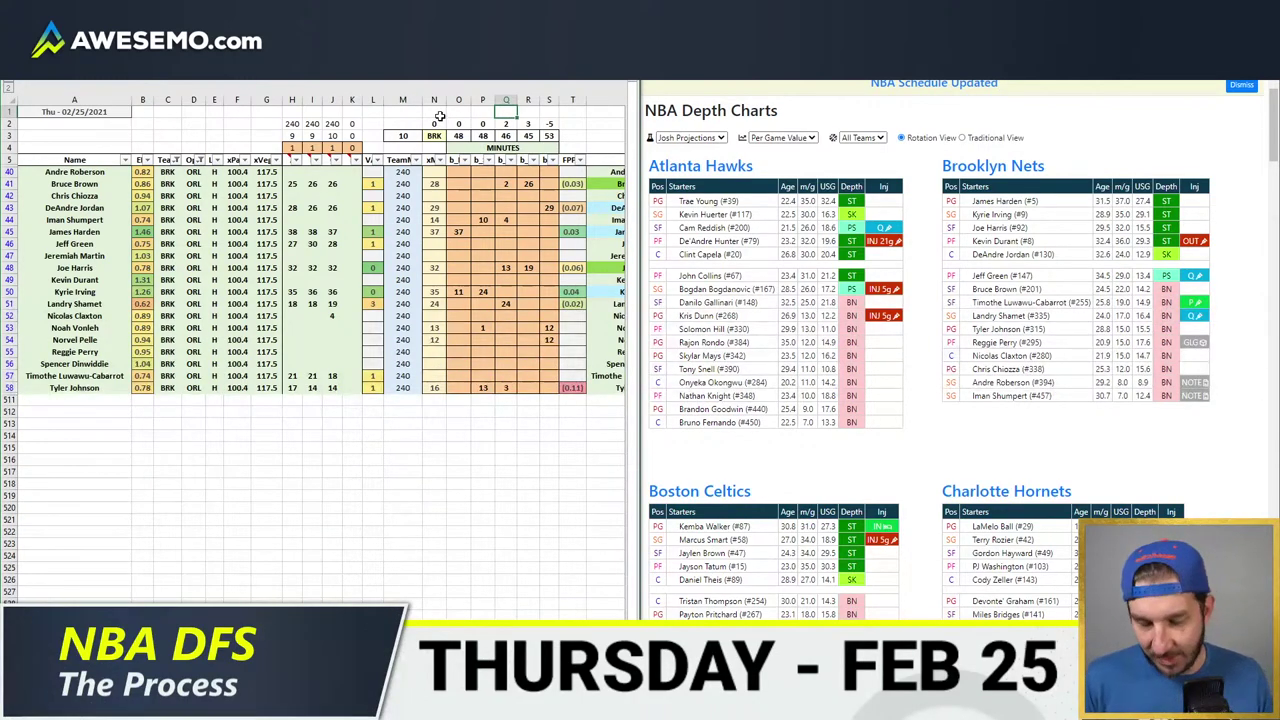
scroll(981, 305, down, 2)
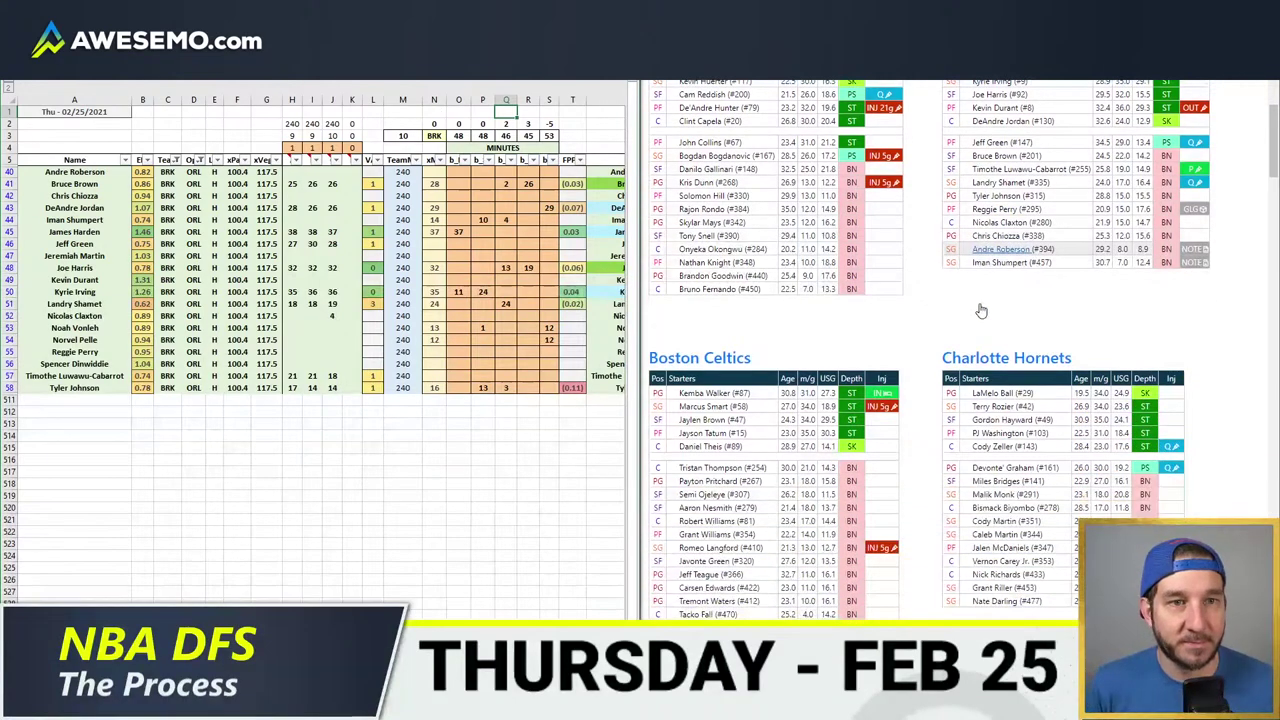
scroll(981, 311, up, 1)
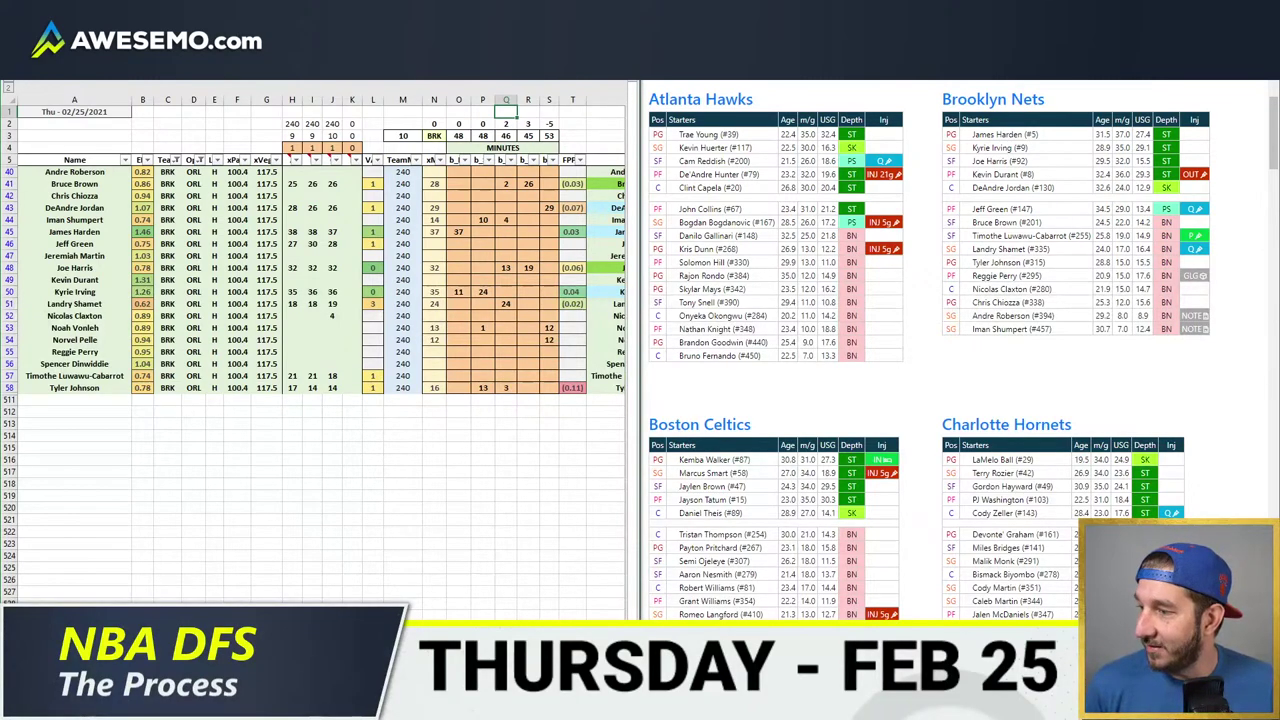
key(alt+Tab)
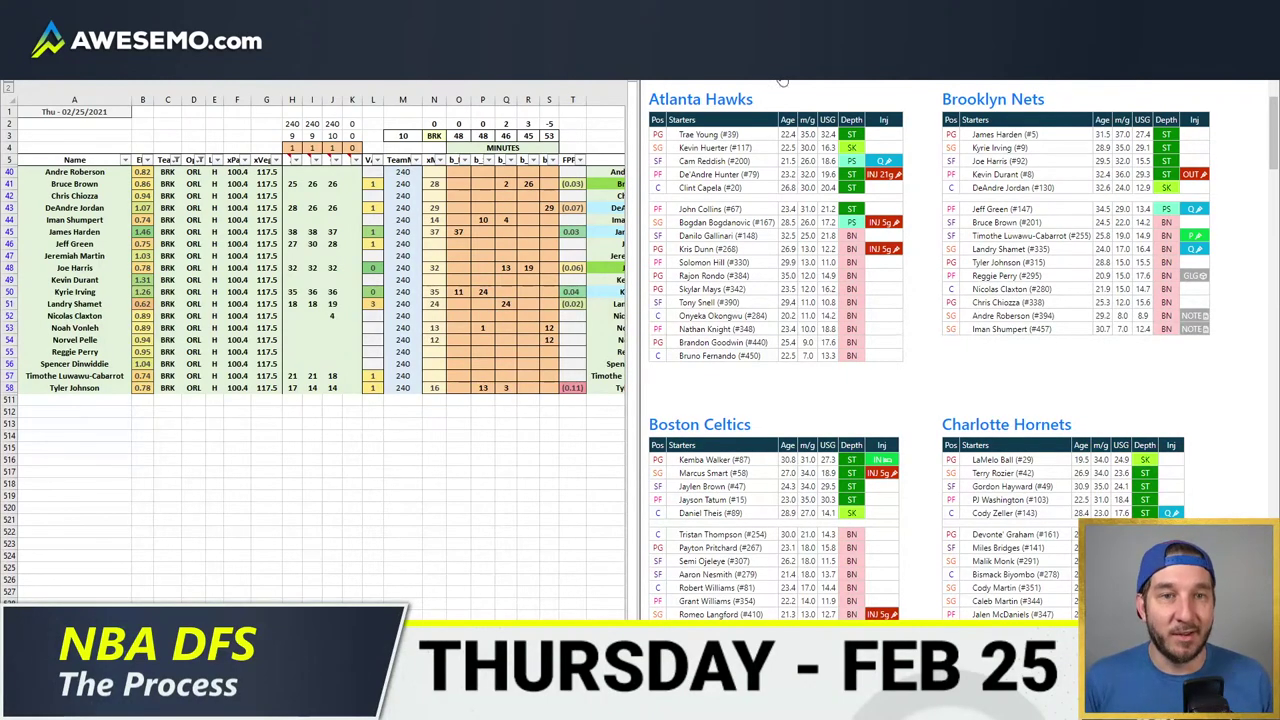
scroll(1275, 172, down, 1)
scroll(1275, 172, up, 1)
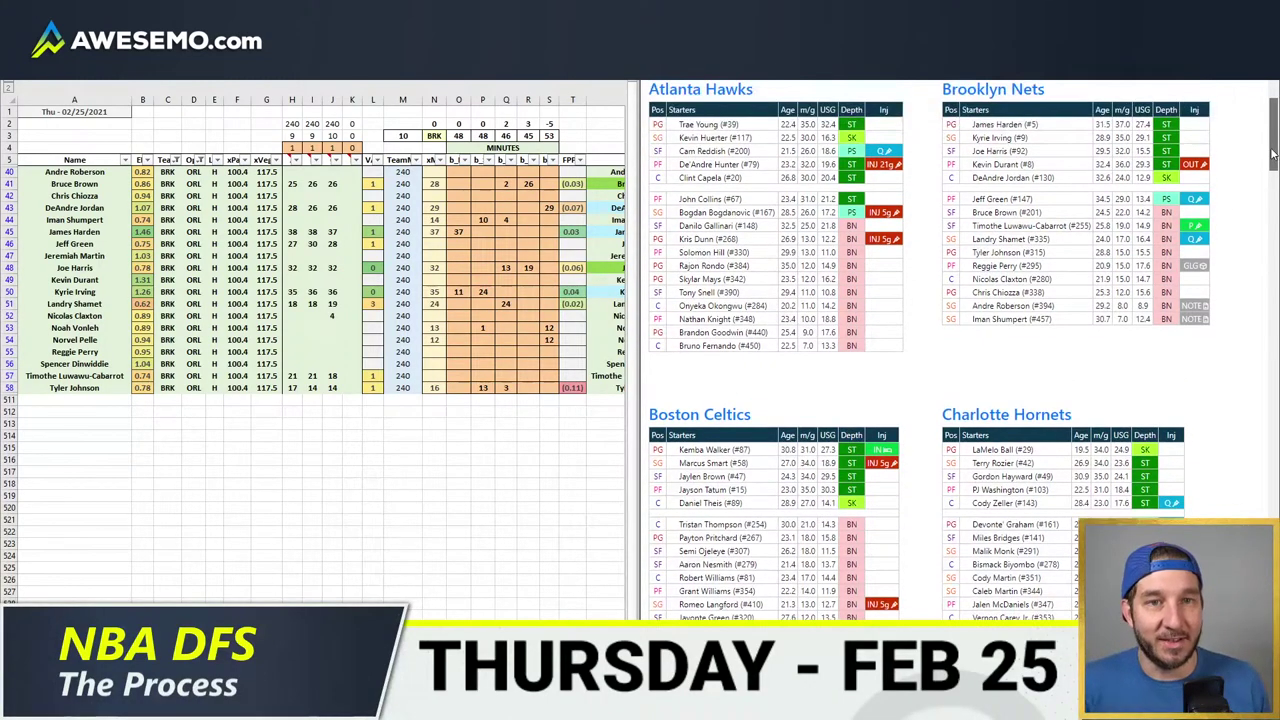
drag(1272, 153, 1273, 155)
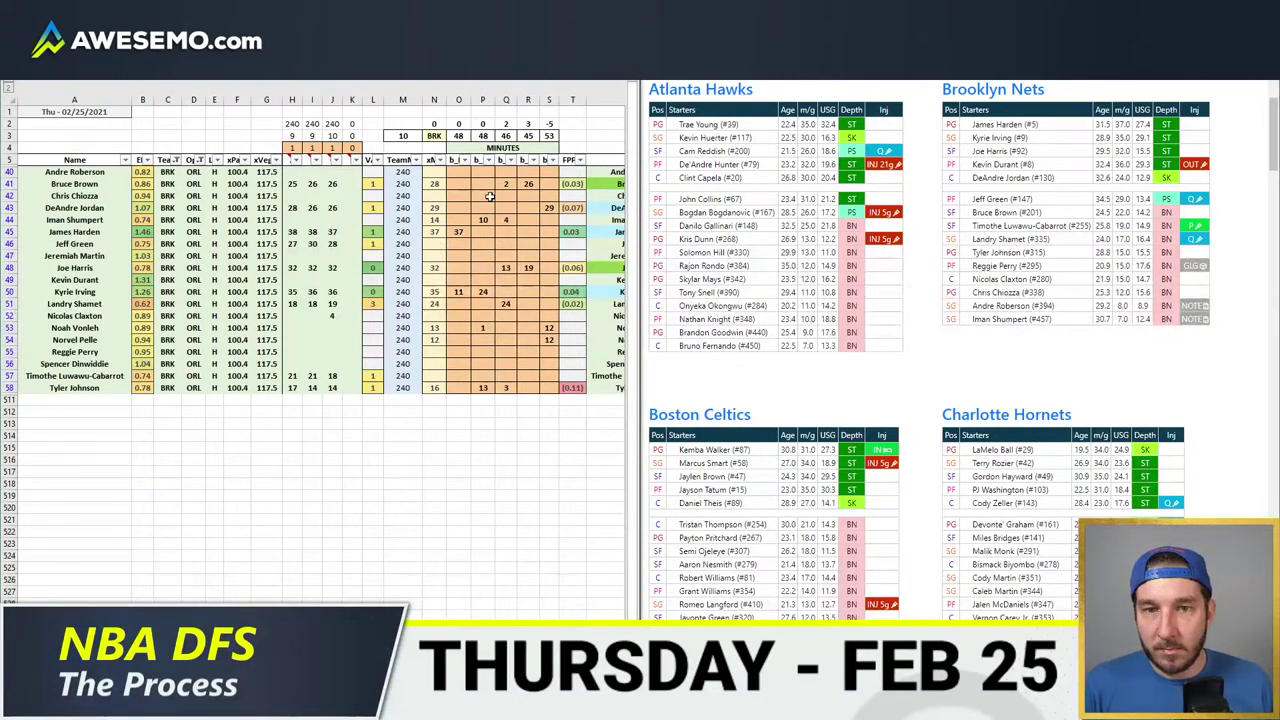
click(578, 126)
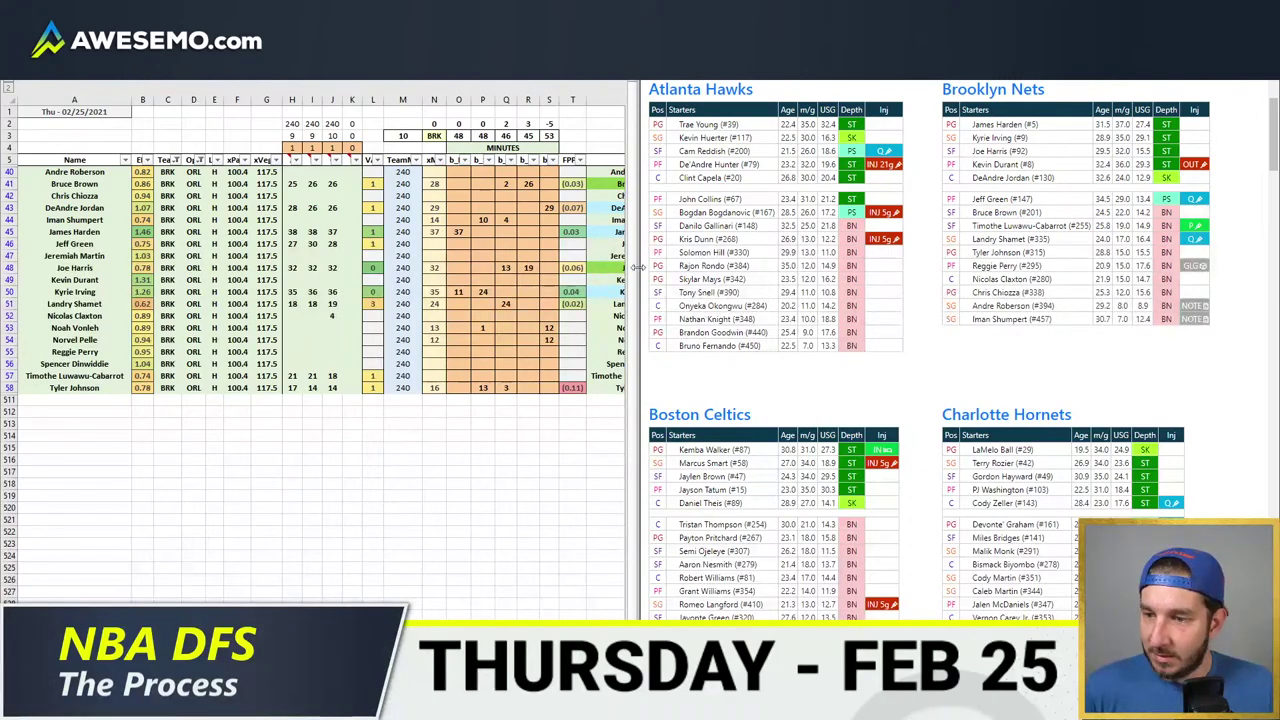
- Clear the projected minutes of Noah Vonleh and Norvel Pelle in cells P53:S54
click(532, 209)
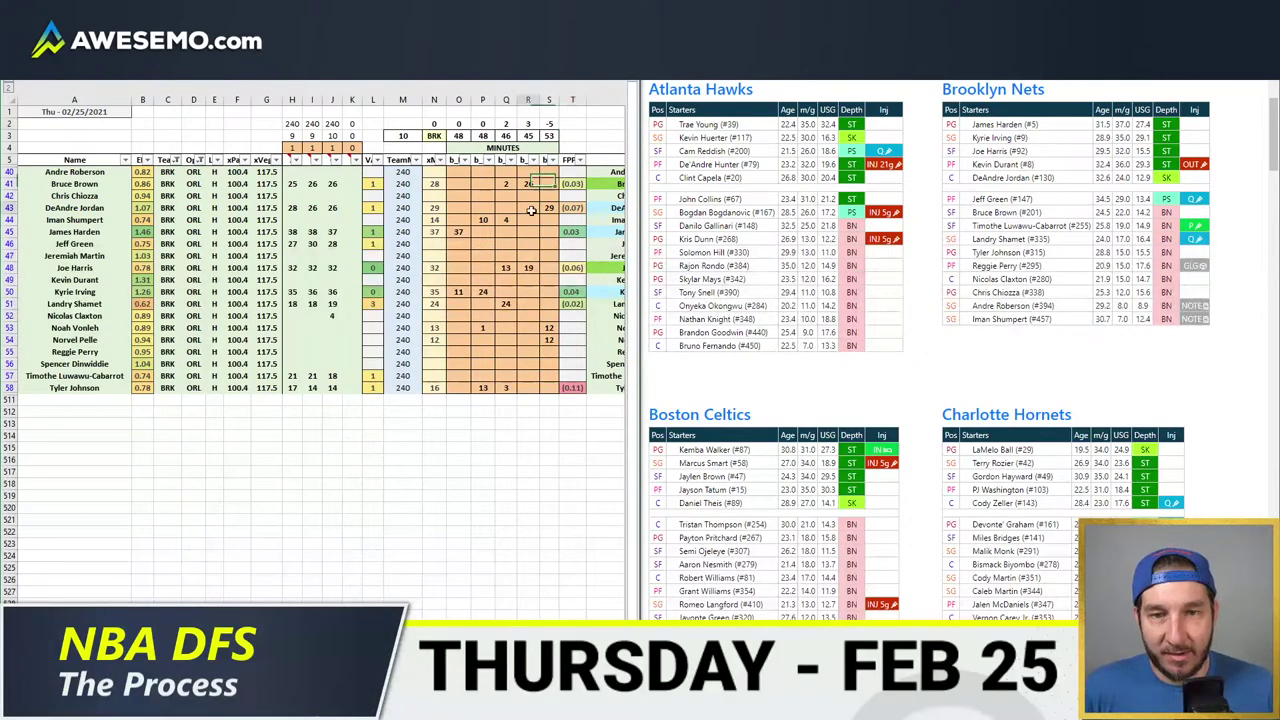
mouse_move(458, 171)
mouse_down()
mouse_move(510, 330)
mouse_move(550, 390)
mouse_up()
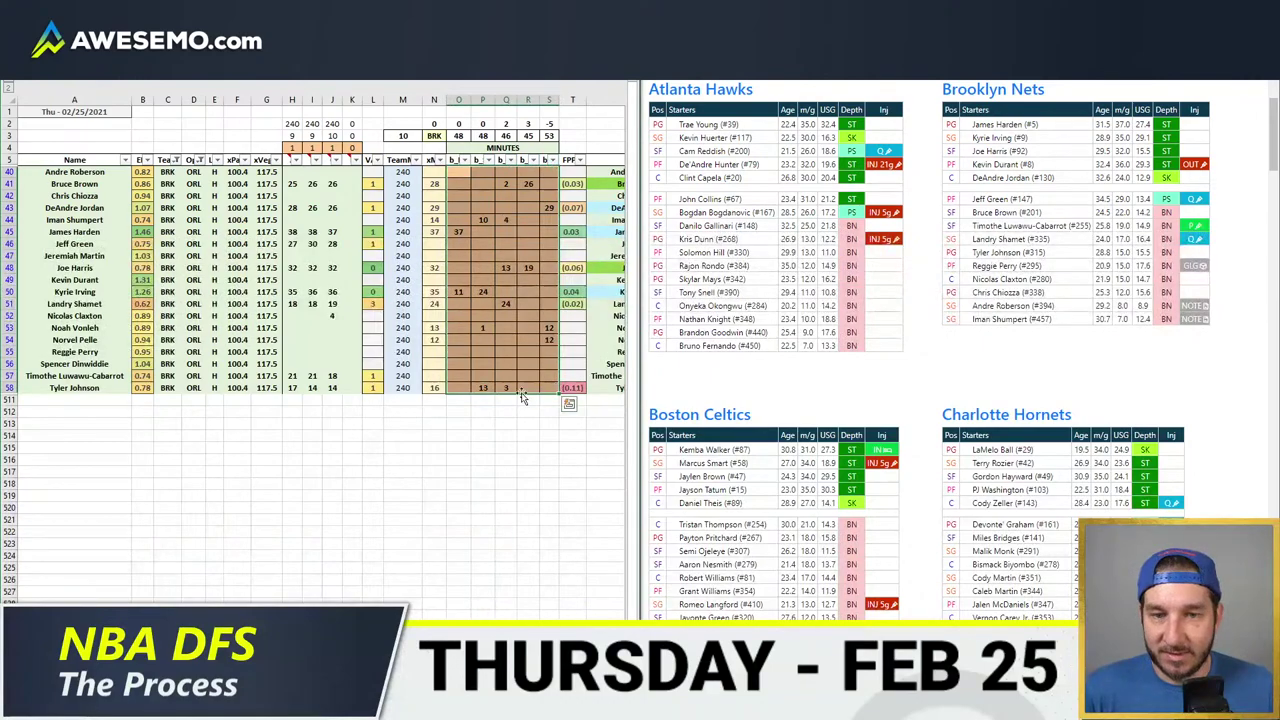
click(548, 338)
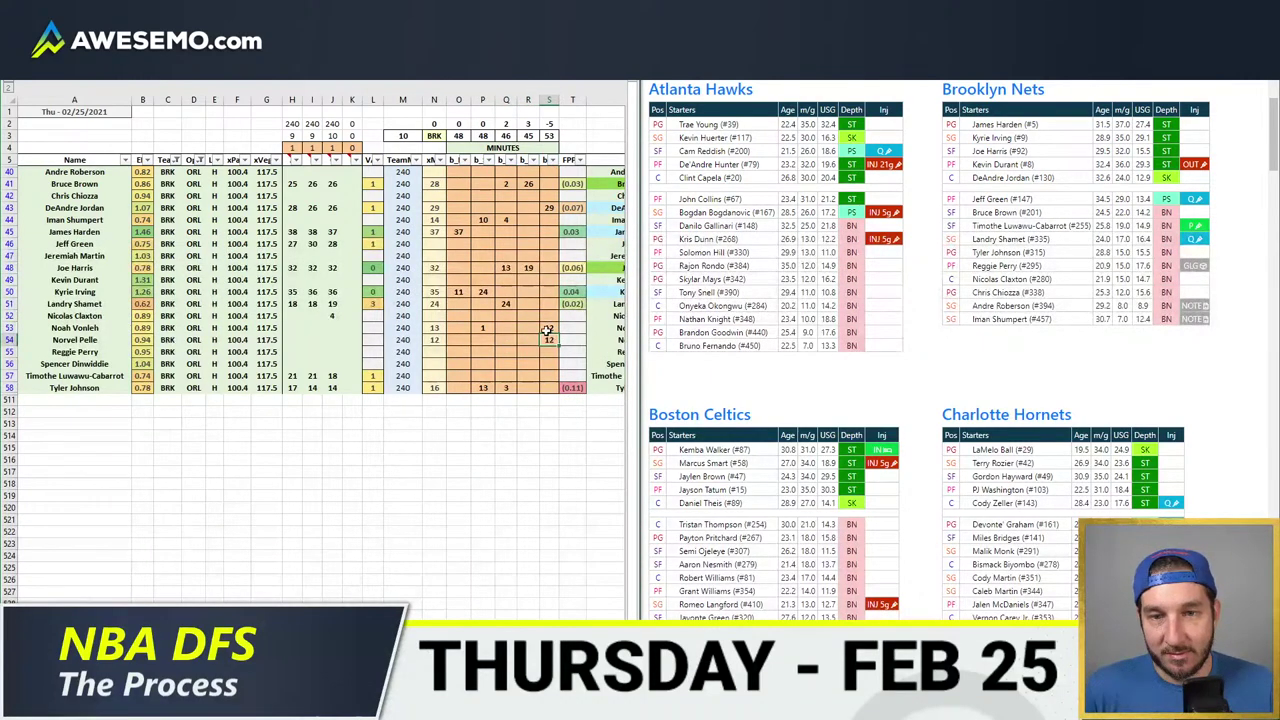
drag(484, 328, 549, 338)
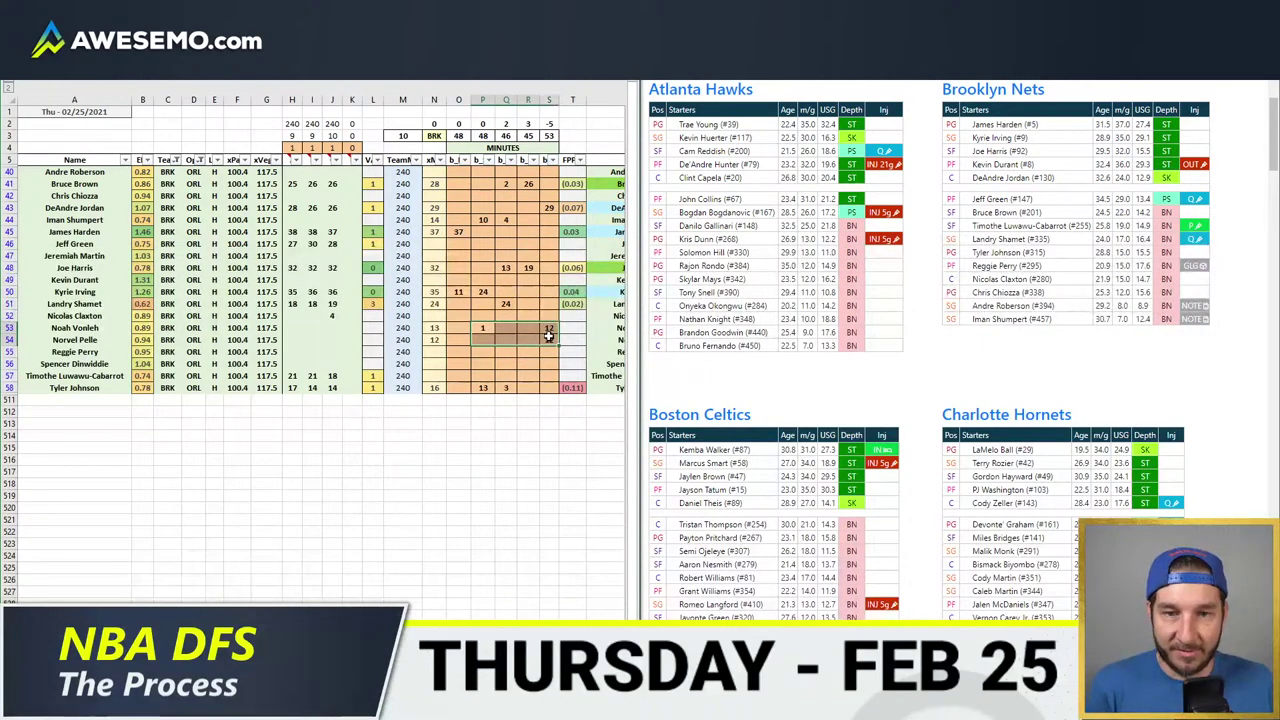
key(Delete)
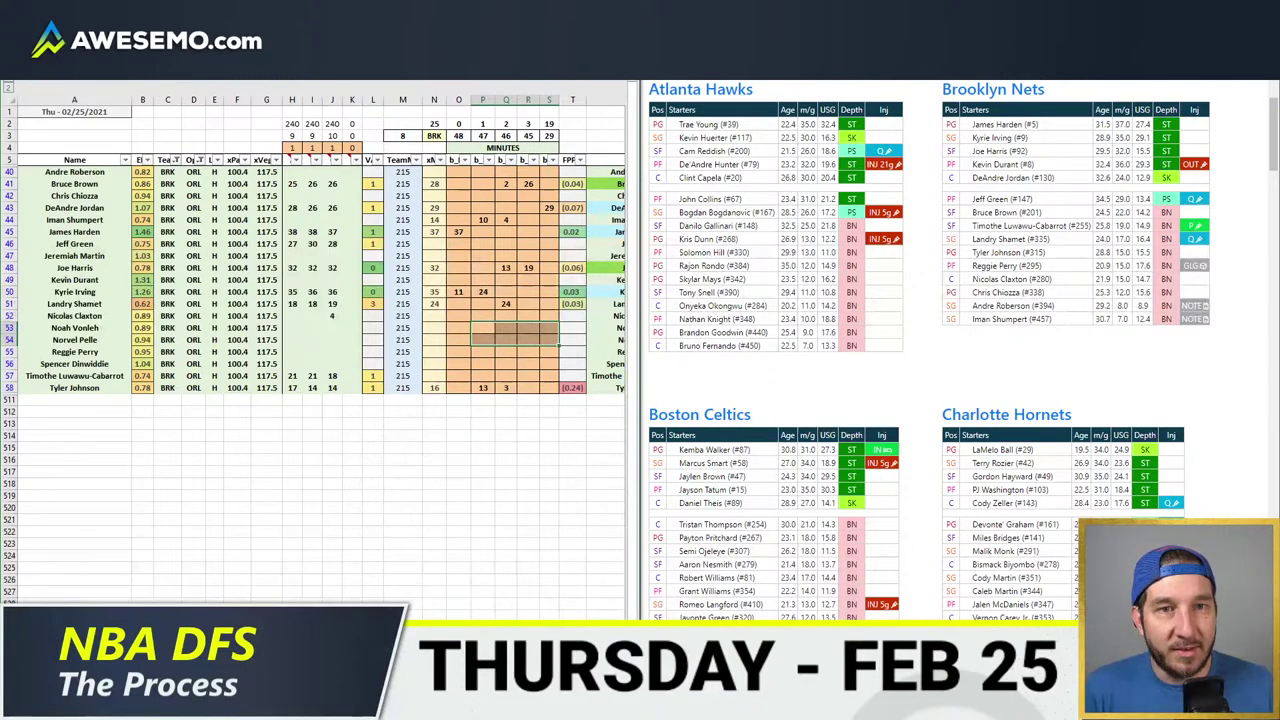
- Switch to the pivot table of minutes played by game date and refresh it
key(alt+Tab)
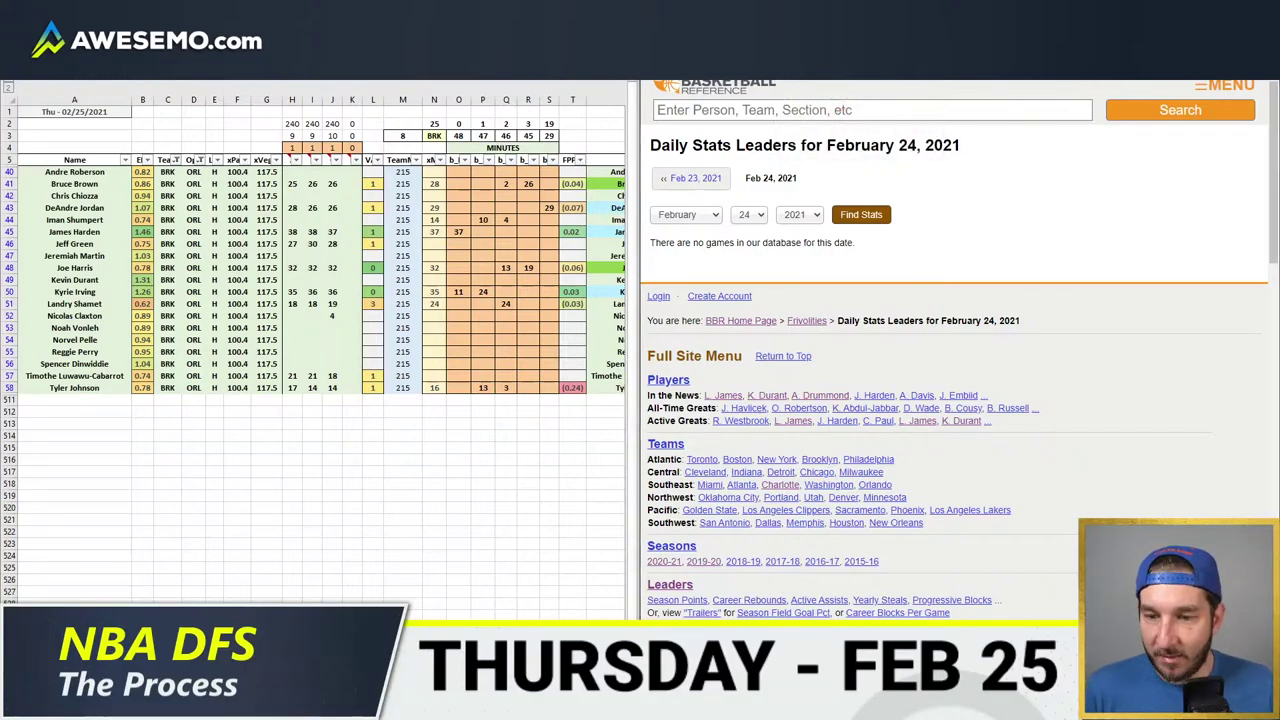
key(alt+Tab)
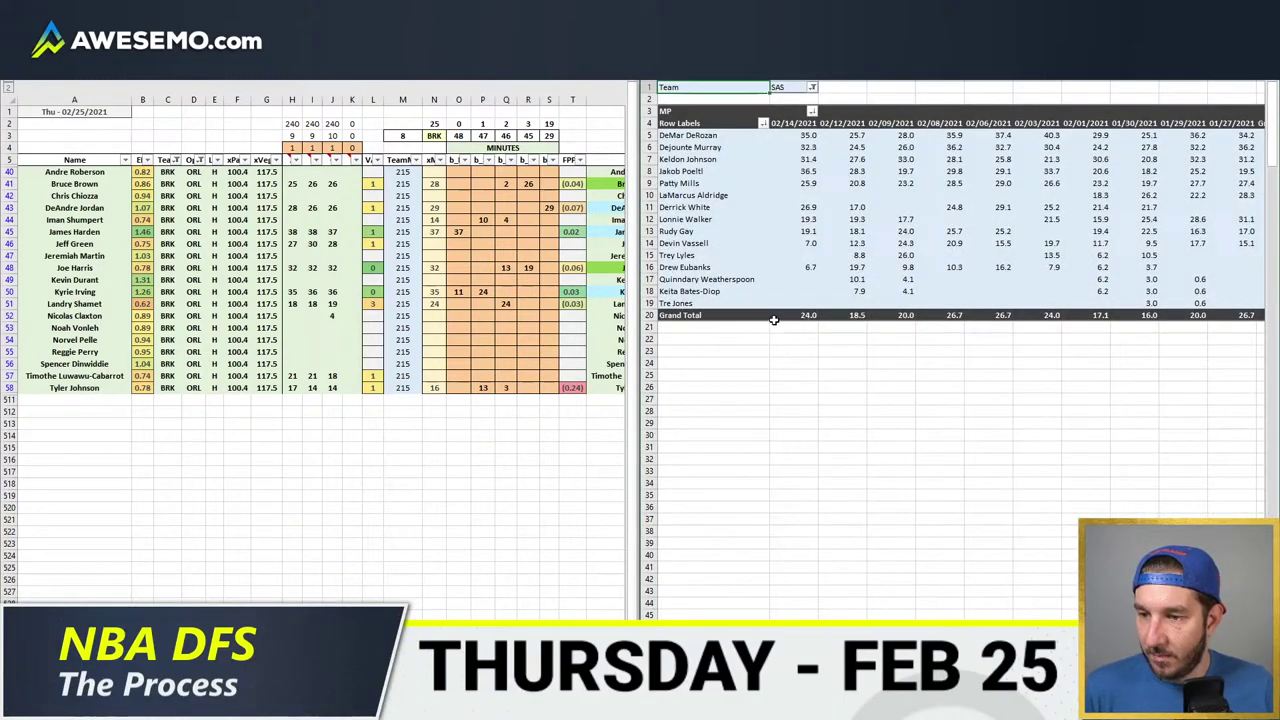
click(790, 87)
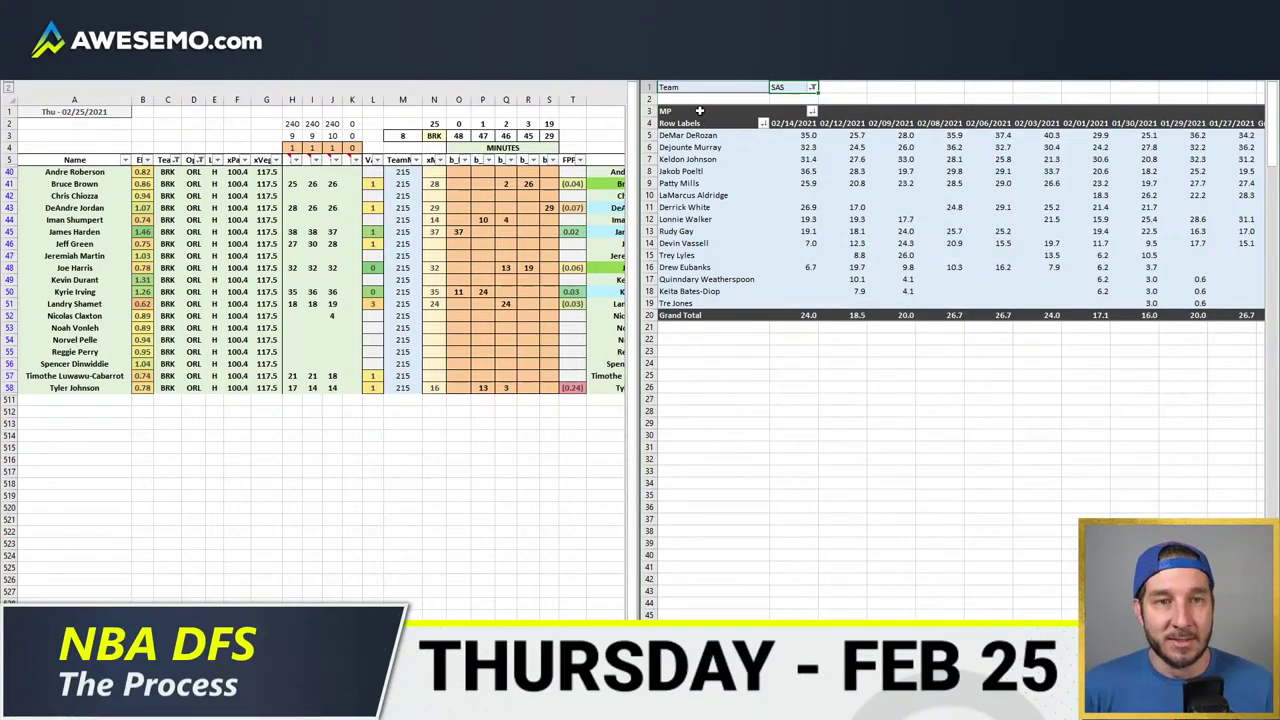
right_click(806, 147)
click(815, 220)
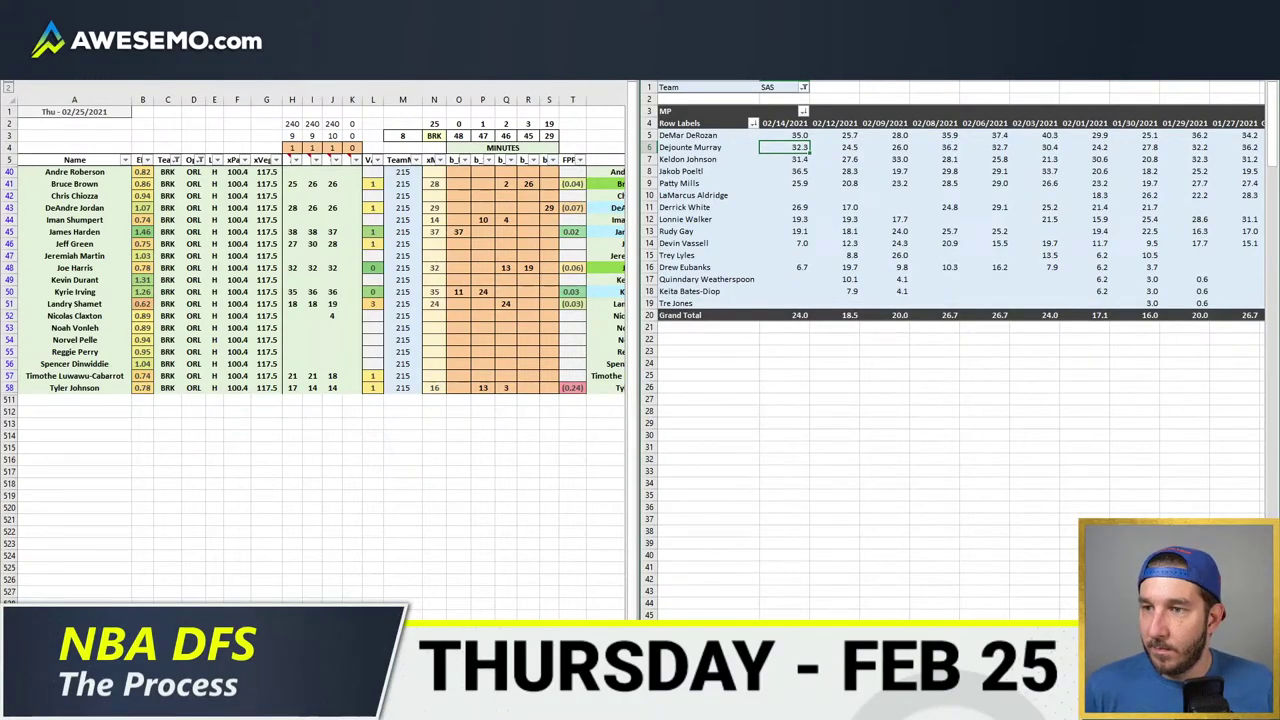
- Read the injury news for Landry Shamet and Jeff Green in the Brooklyn section of the NBC Sports Edge depth charts
key(alt+Tab)
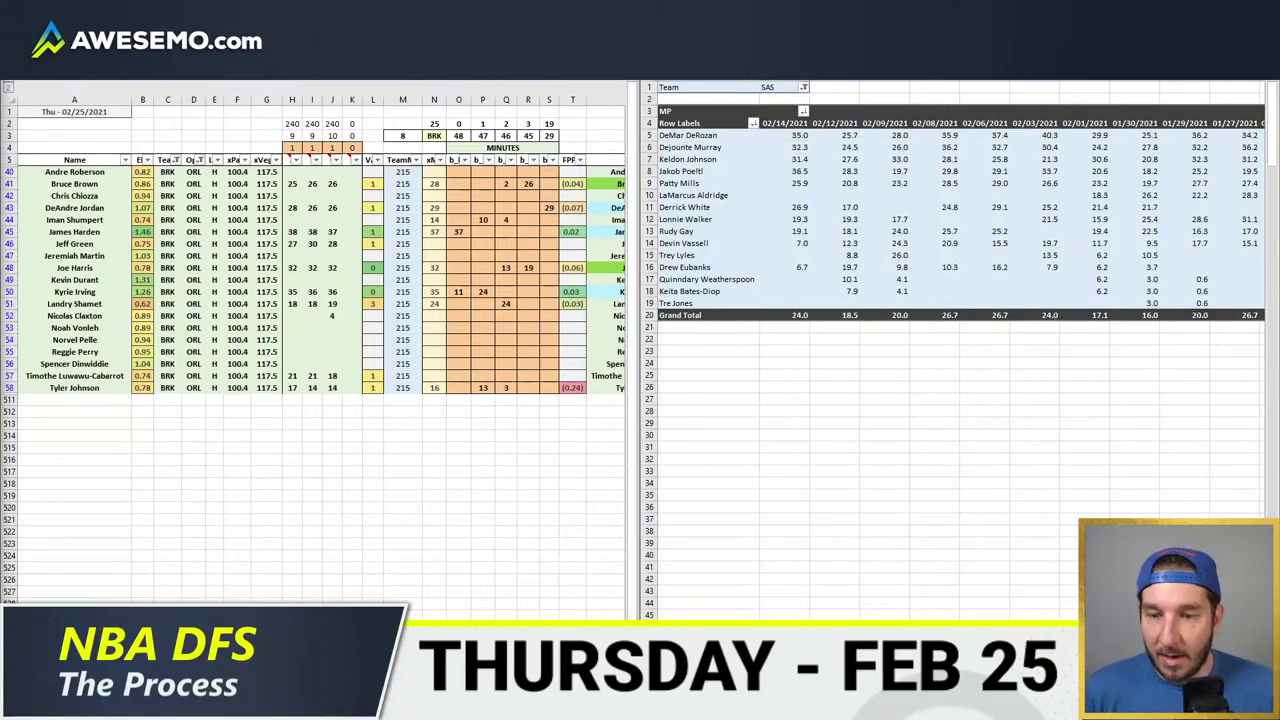
mouse_move(110, 710)
click(175, 600)
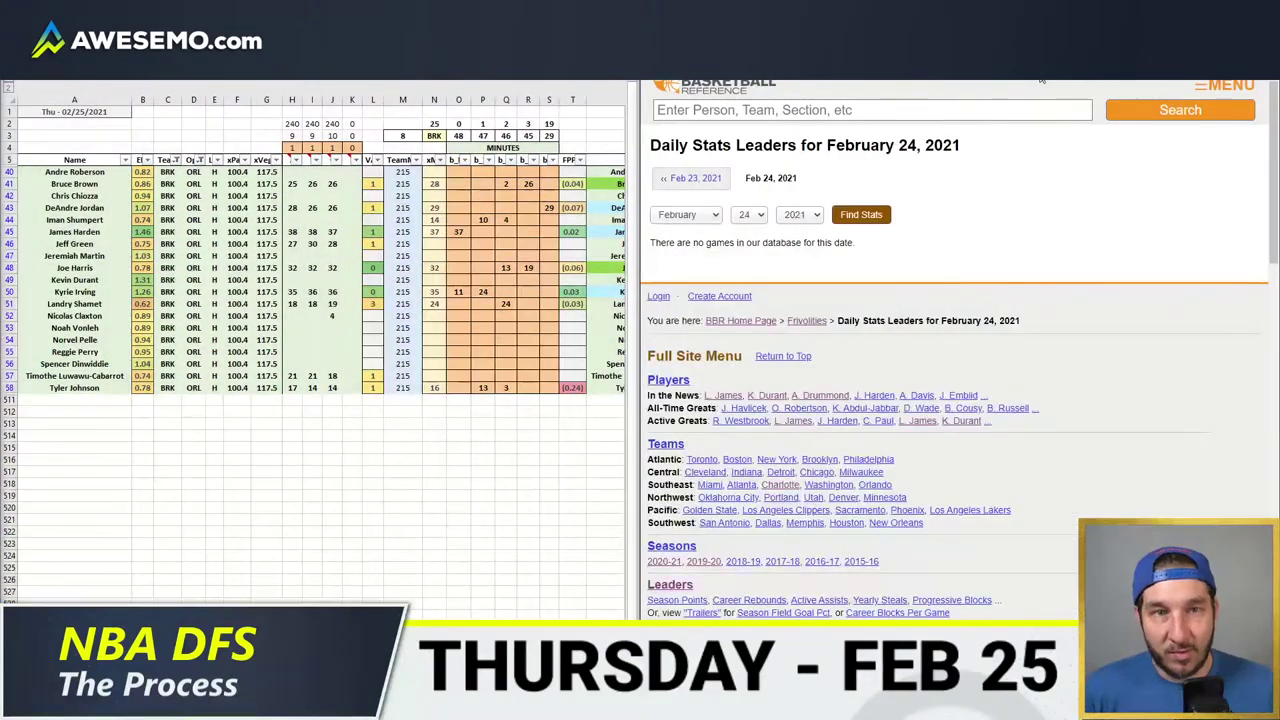
click(900, 70)
scroll(980, 240, down, 5)
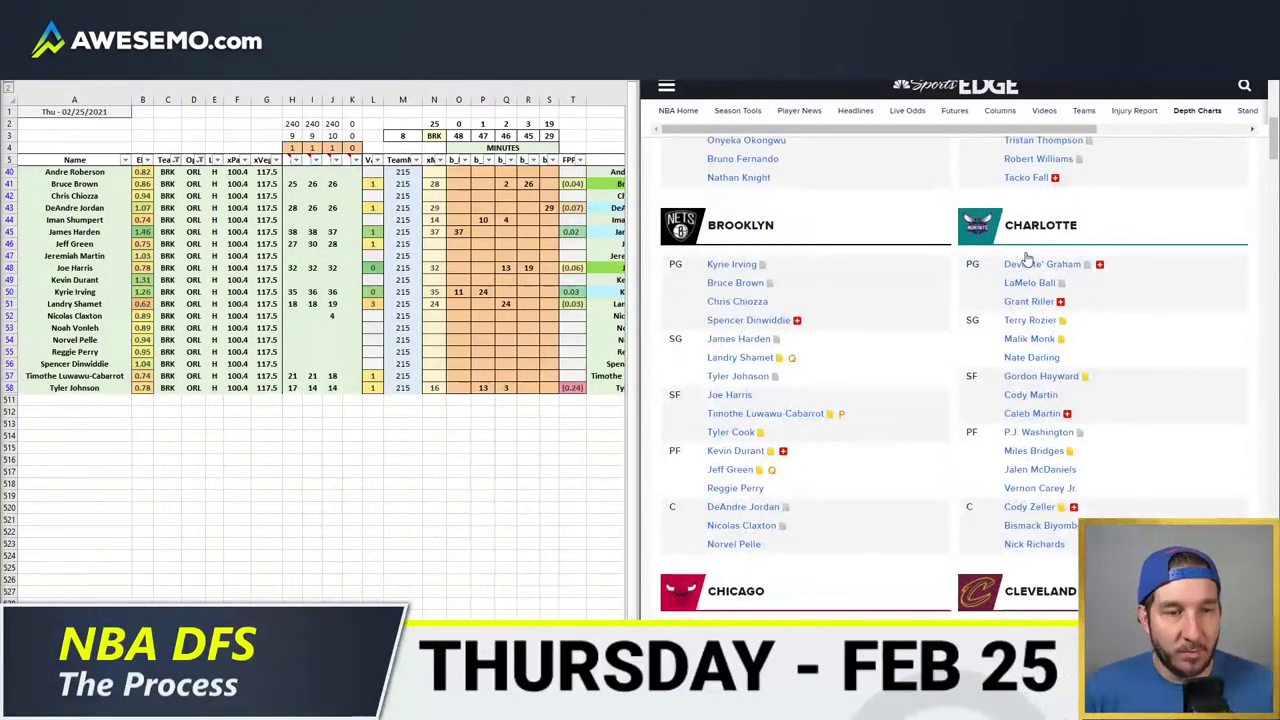
click(791, 357)
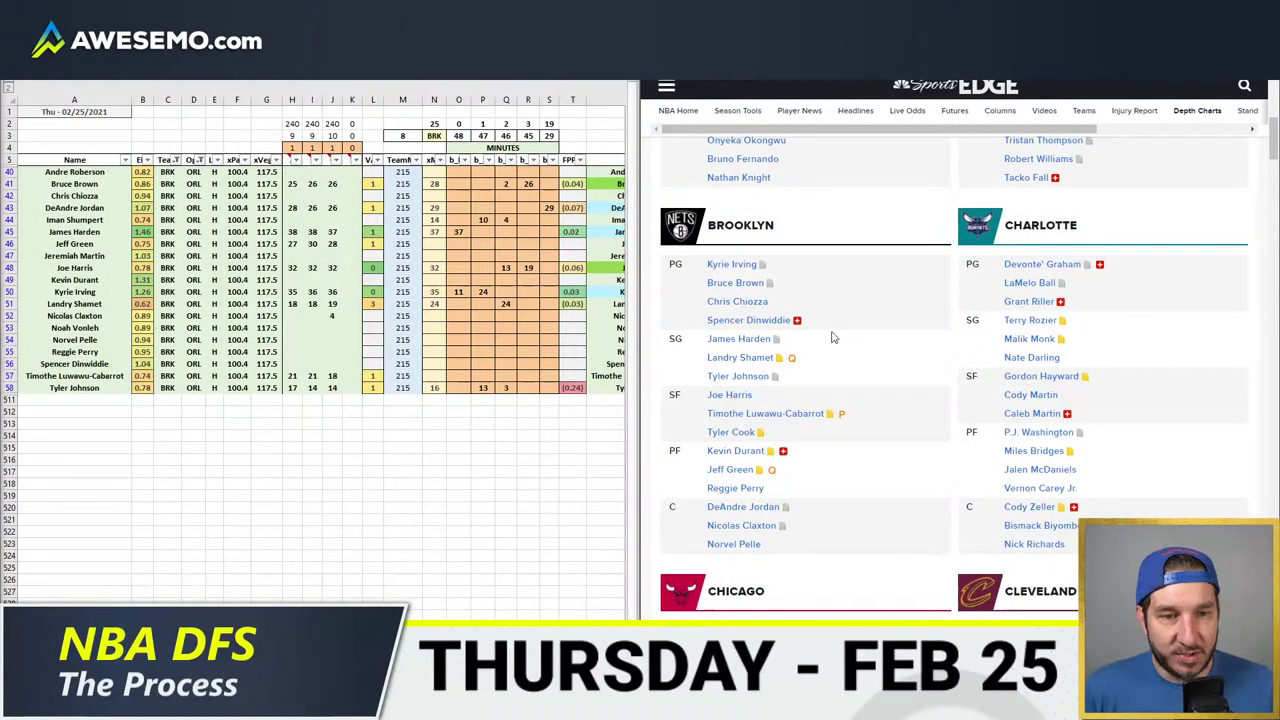
scroll(1100, 280, down, 1)
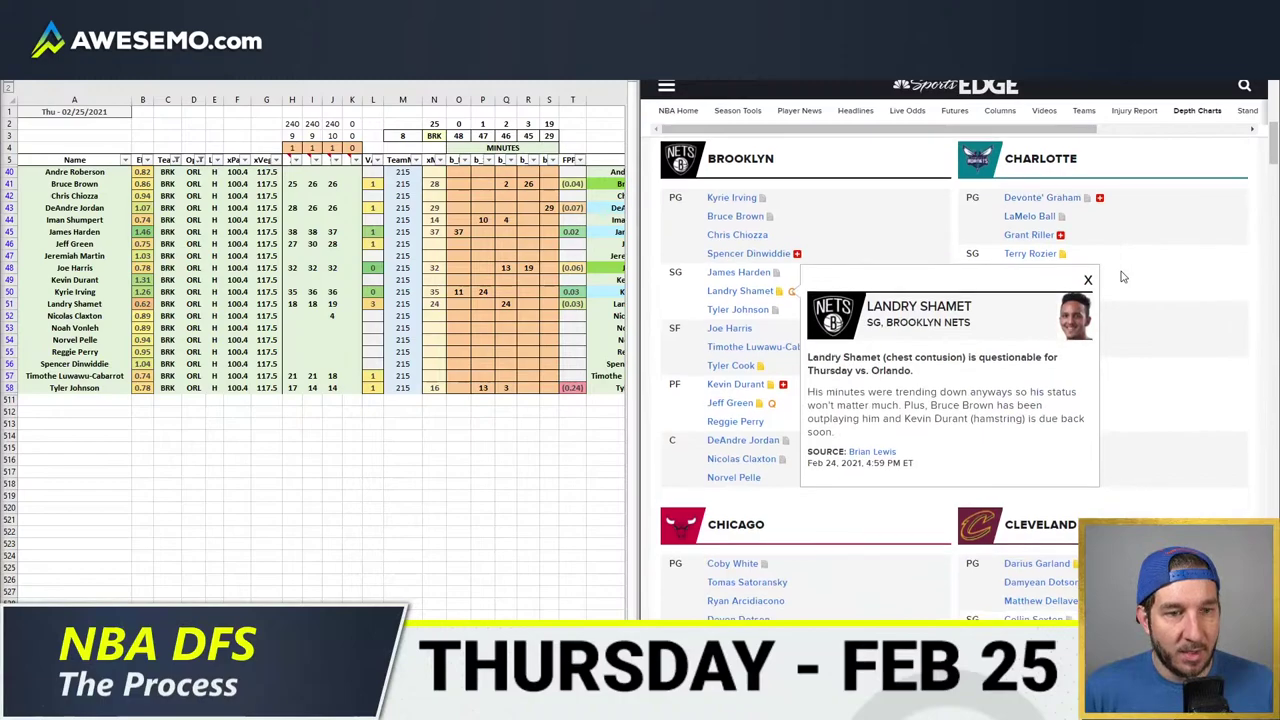
click(1217, 291)
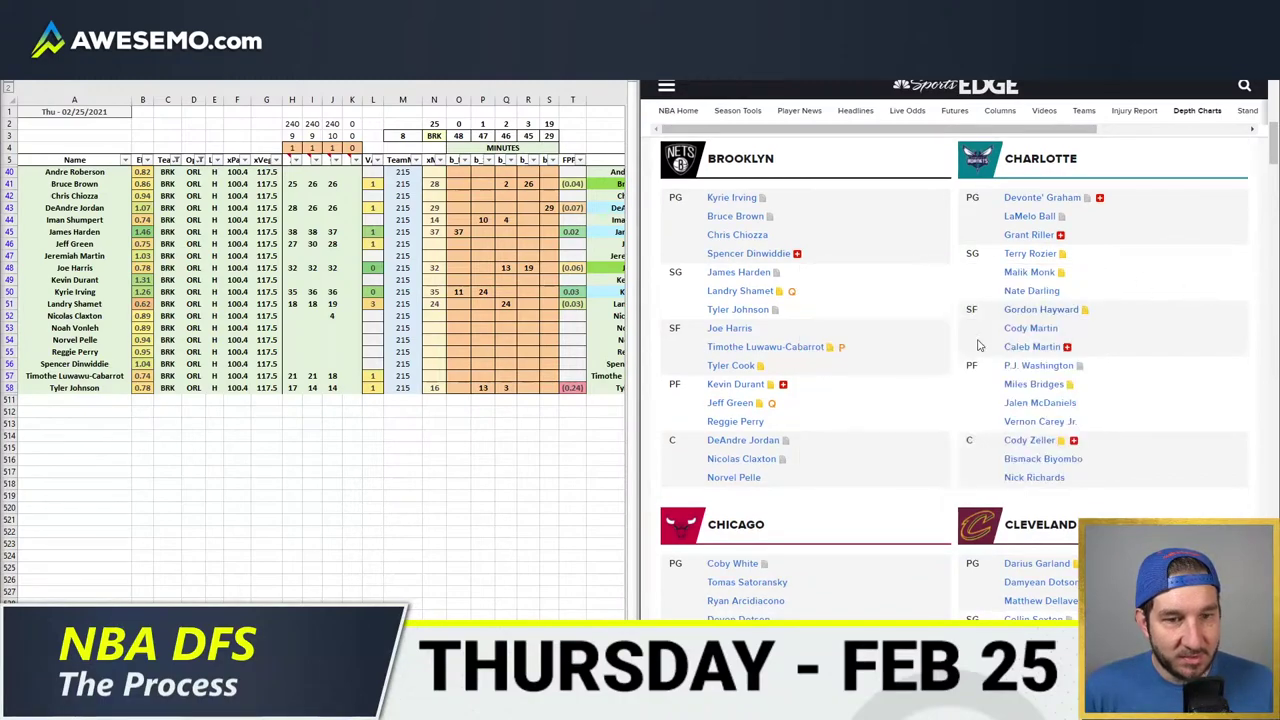
click(761, 407)
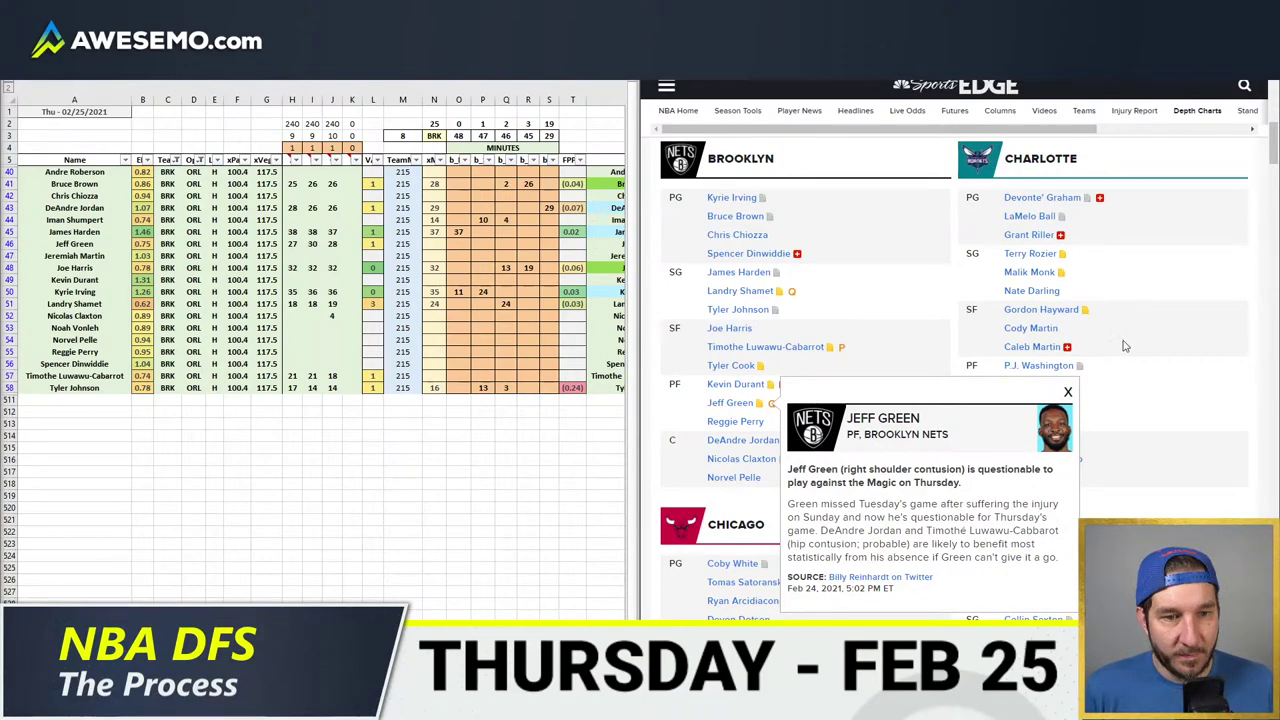
click(1212, 292)
- Return to the minutes-played pivot table and filter its team to BRK
click(116, 705)
click(154, 600)
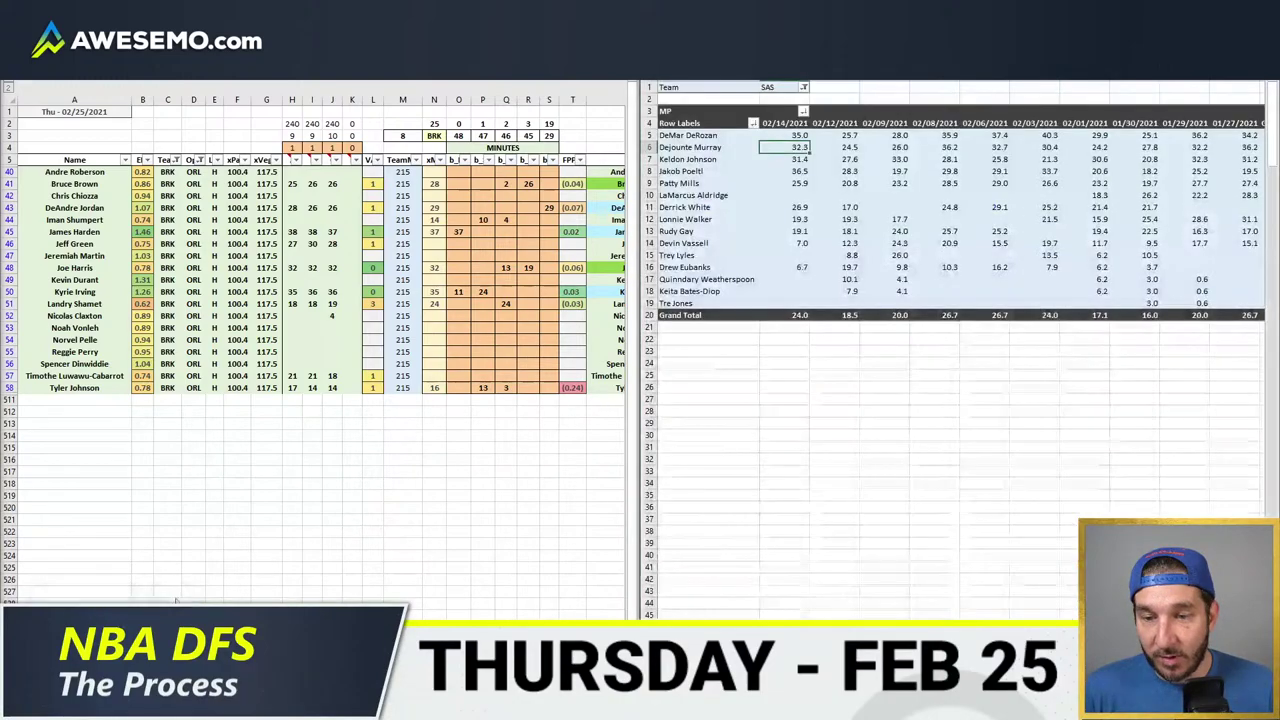
click(778, 90)
click(777, 89)
text(BRK)
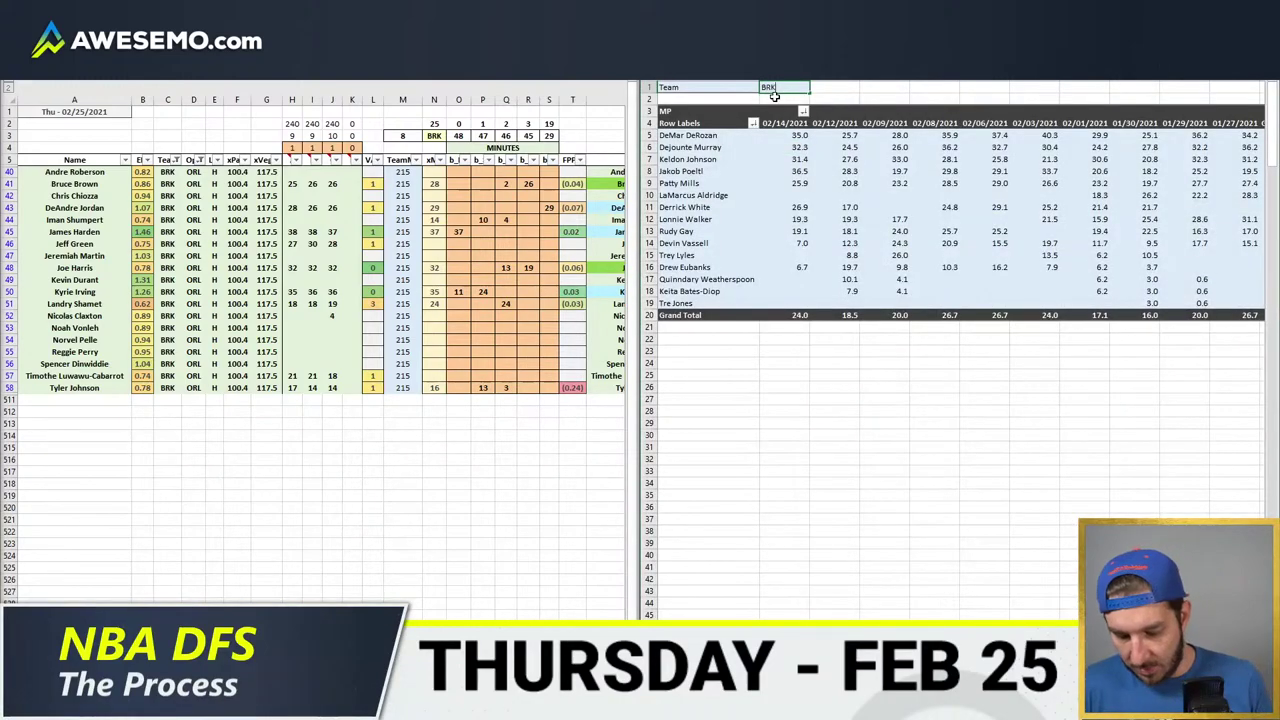
key(Return)
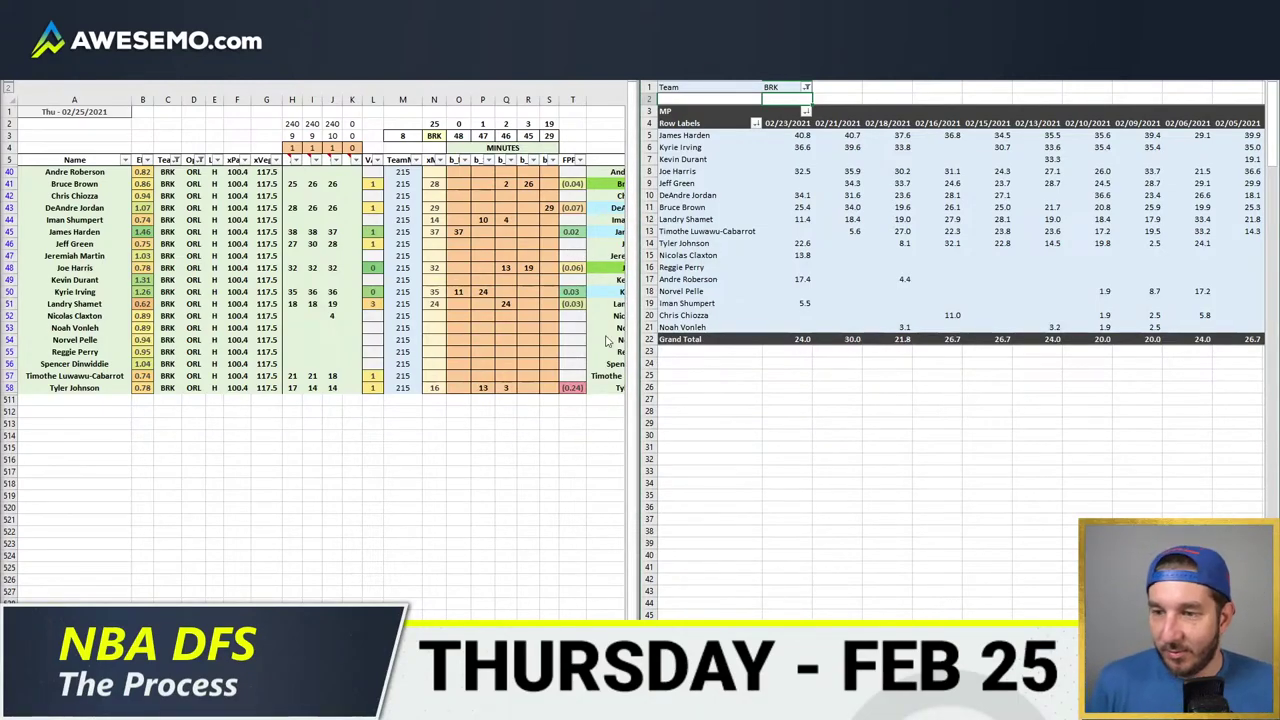
- Go over the Brooklyn minutes allocations and enter 3 for Tyler Johnson in cell Q58
click(454, 249)
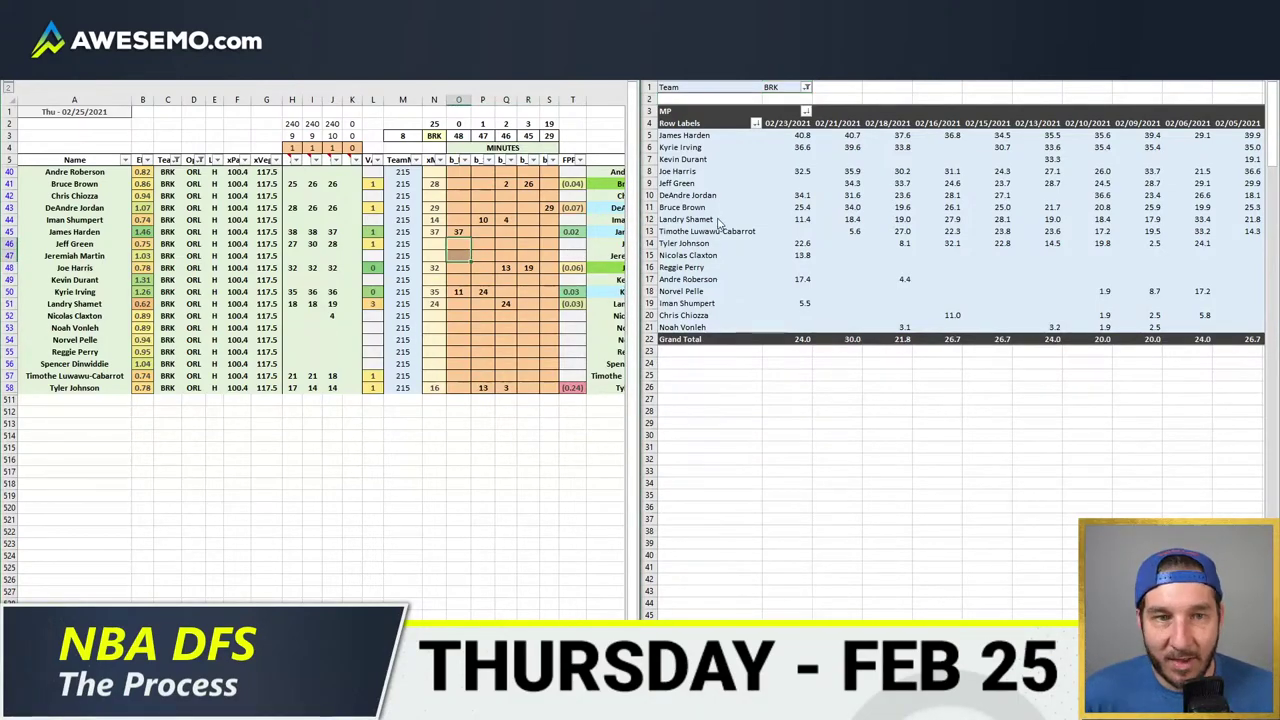
click(486, 268)
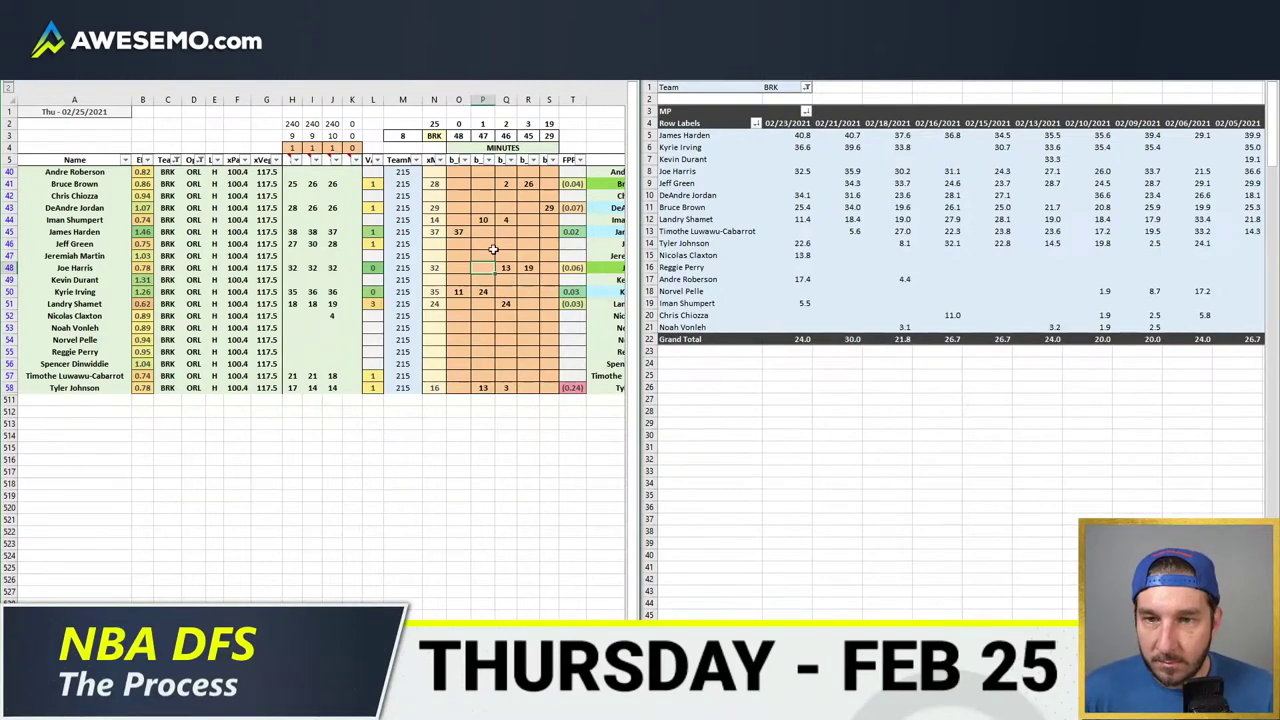
click(533, 184)
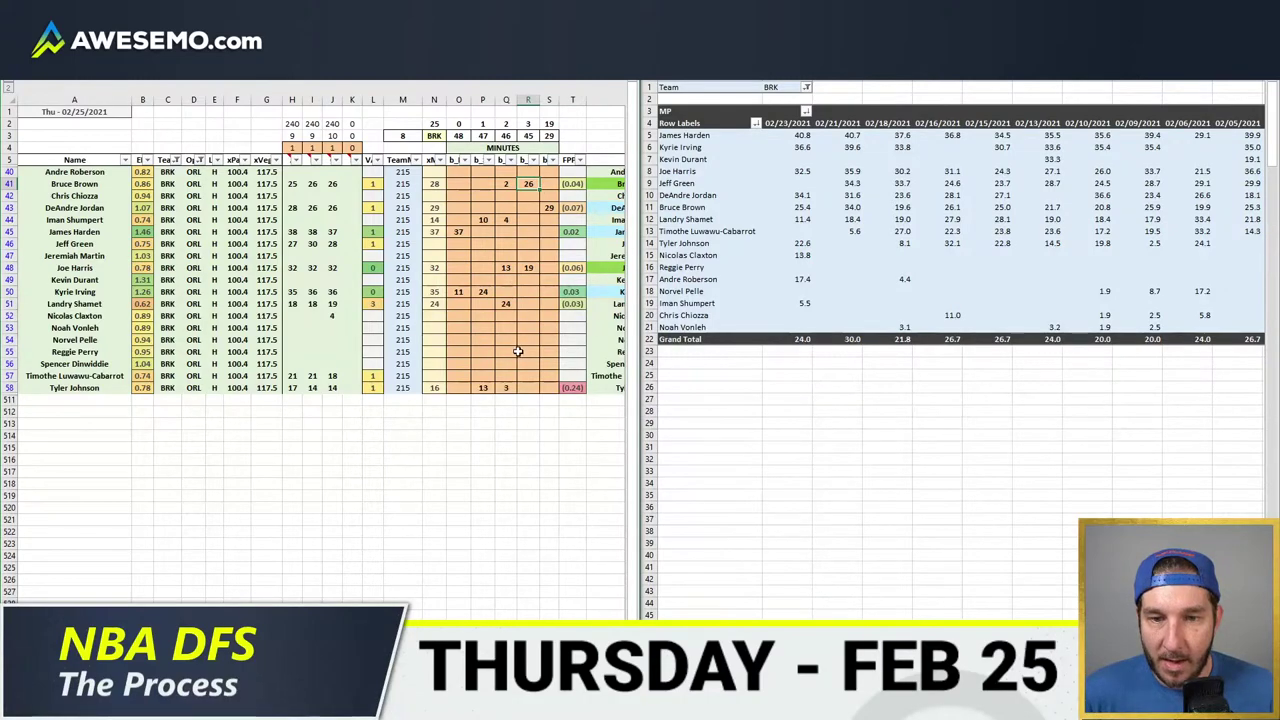
click(507, 386)
text(3)
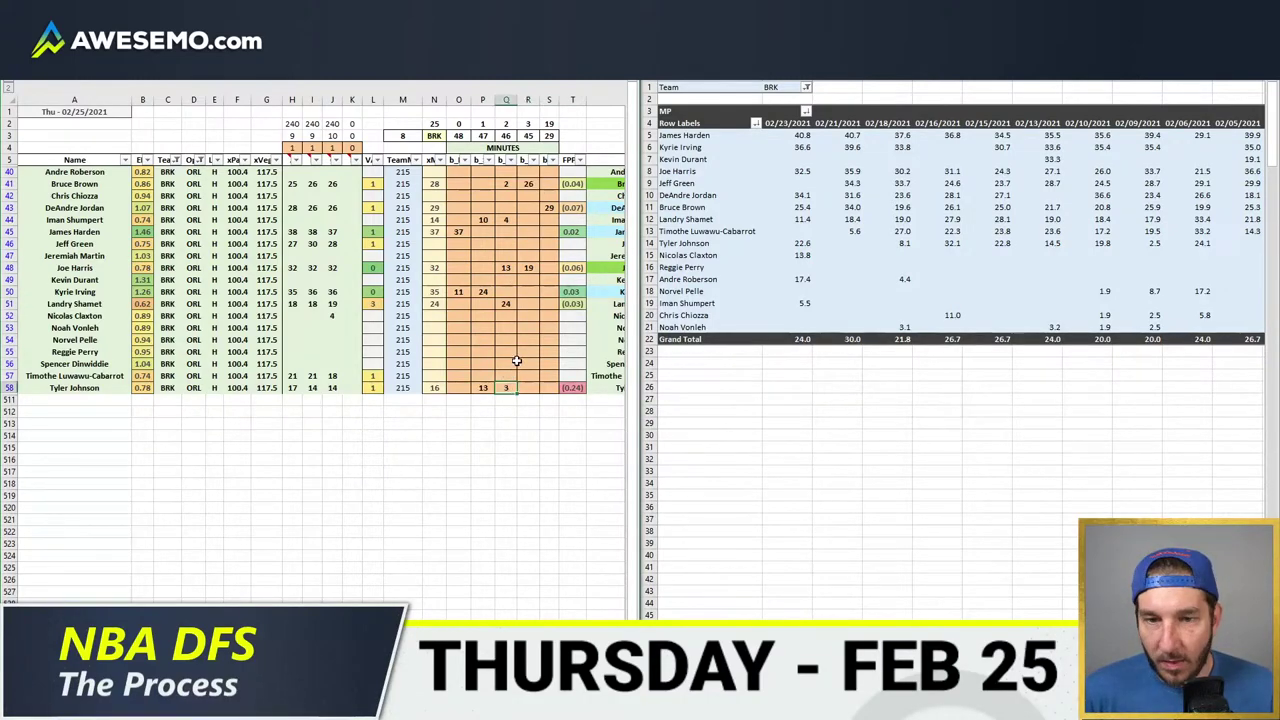
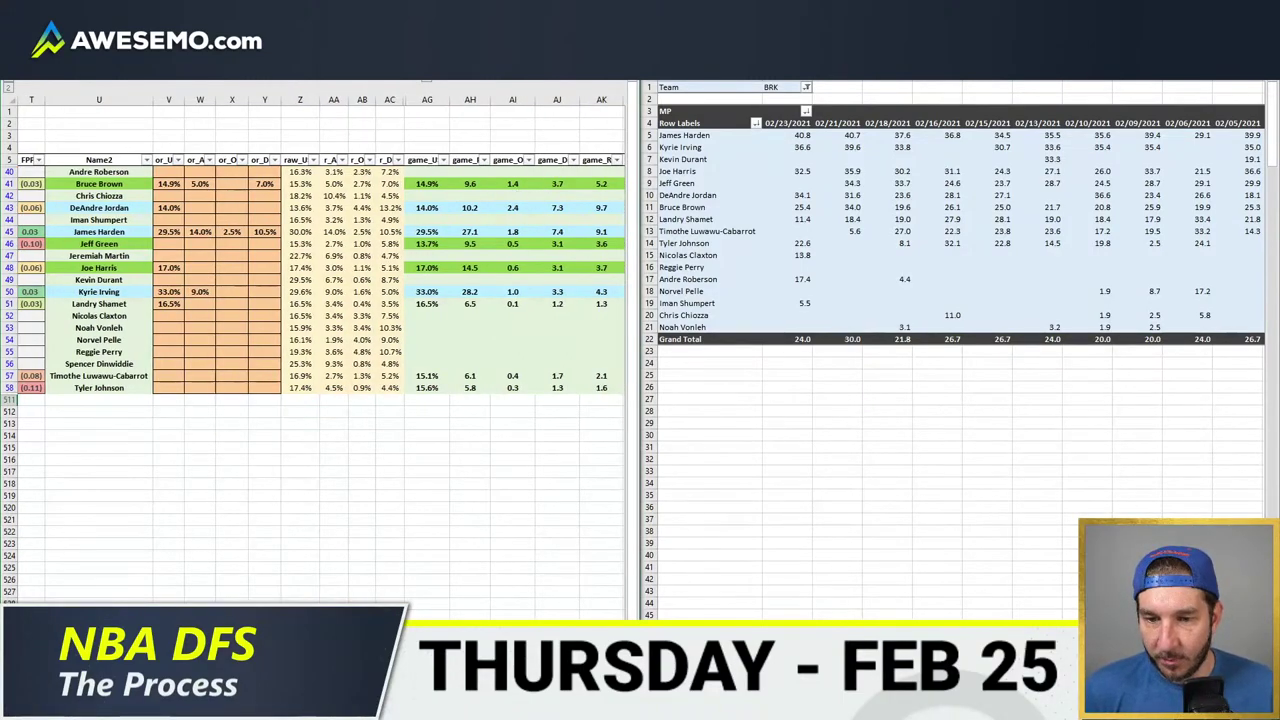
- Set the team on the FD and DK projections summary sheet to BRK, check the player projections, and return to the minutes sheet
key(ctrl+Page_Up)
click(297, 93)
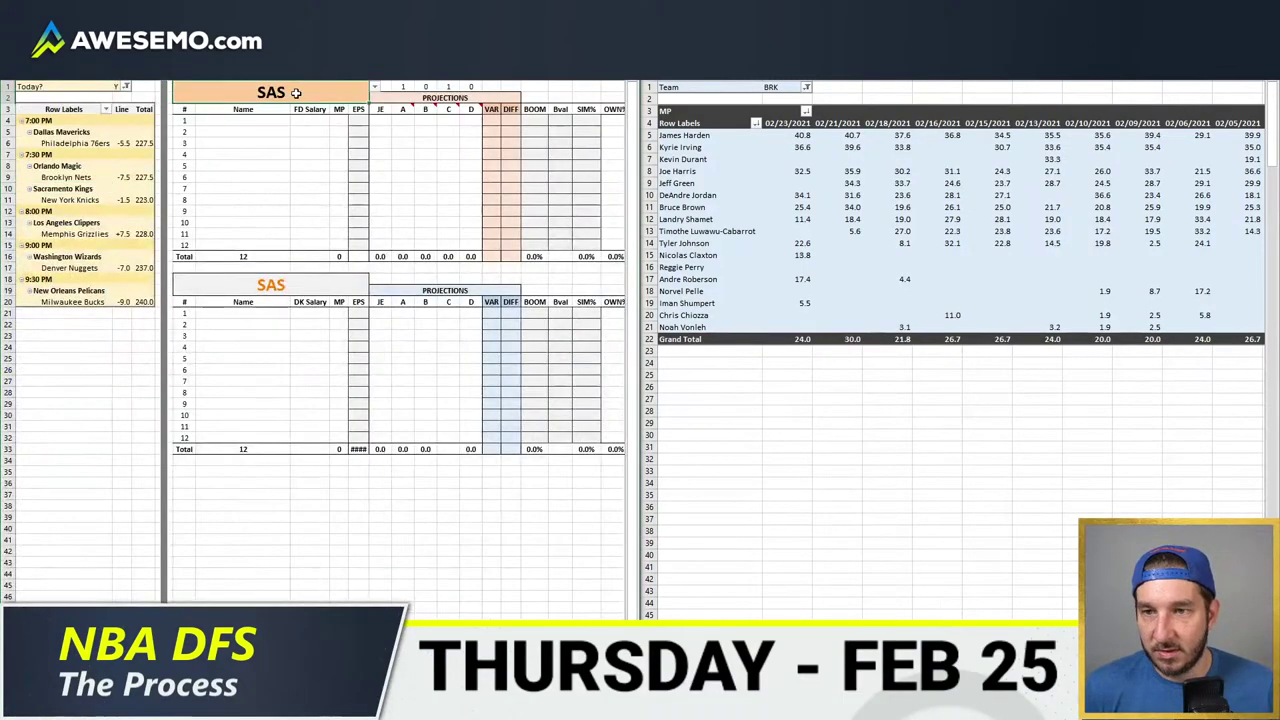
text(BRK)
key(Return)
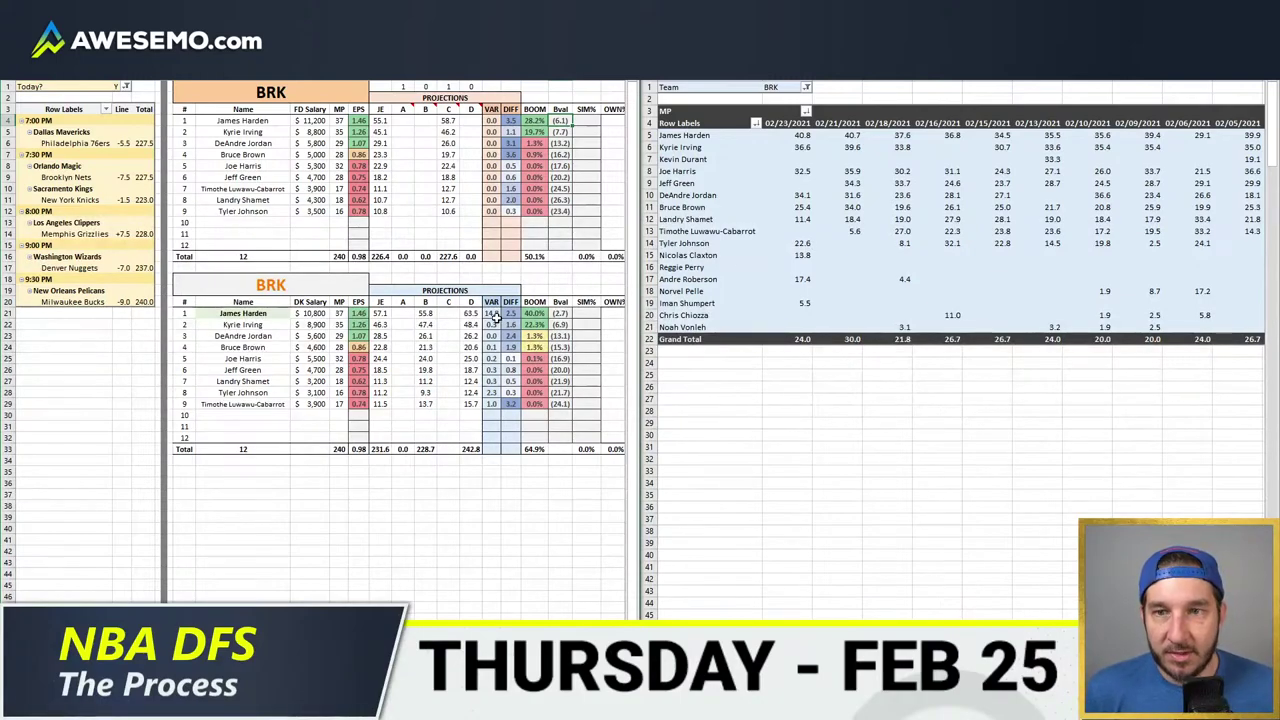
click(230, 628)
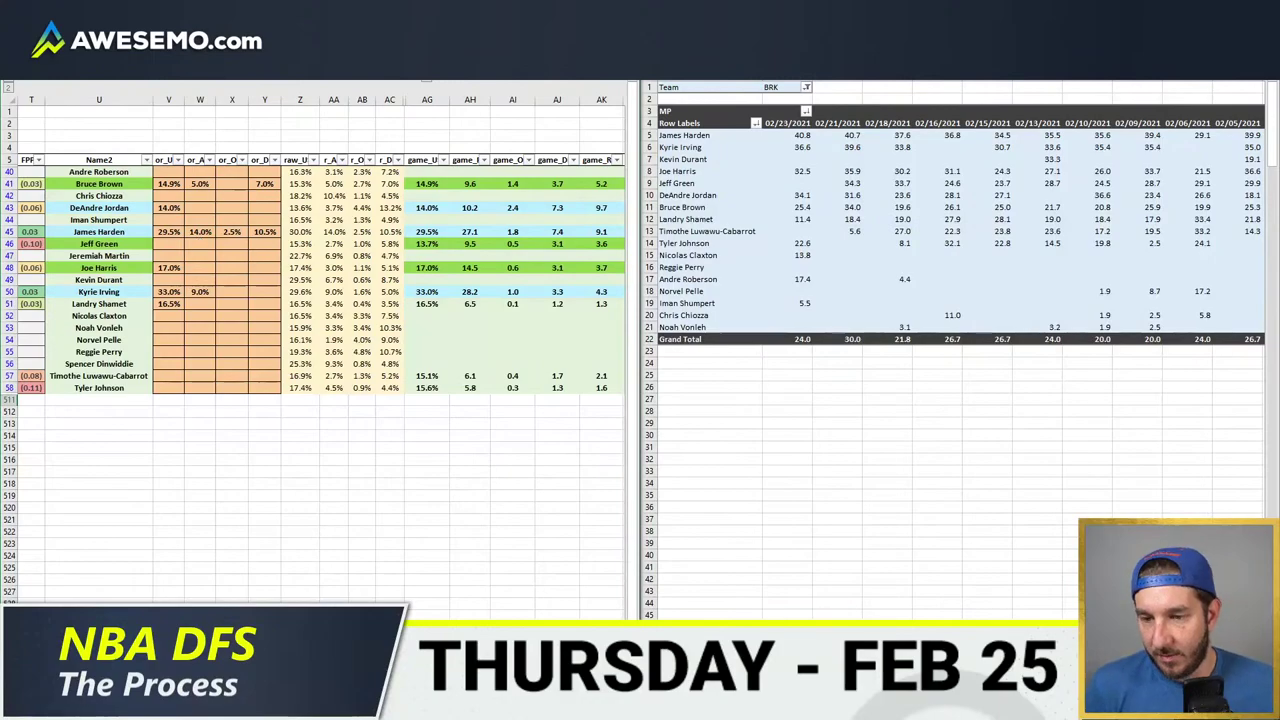
- Switch to the NBA WOWY page and load the Nets player stats from the ORL–BKN game
click(210, 610)
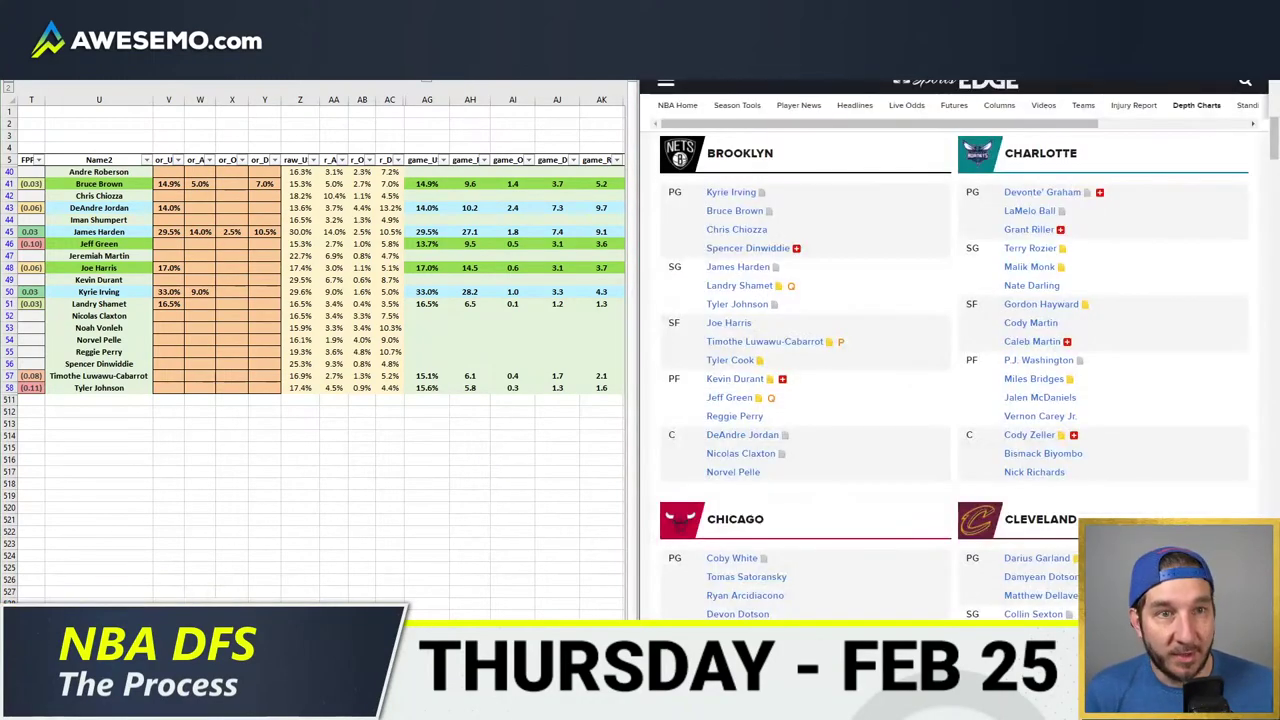
click(1050, 70)
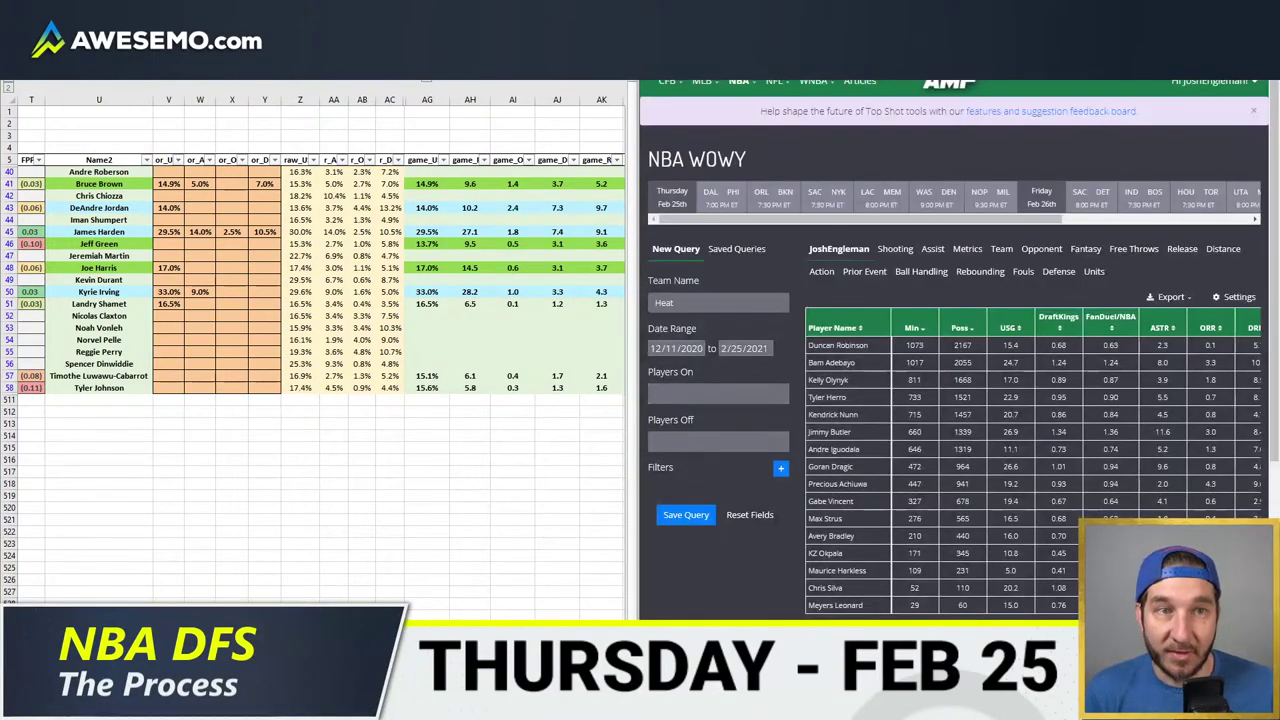
click(788, 195)
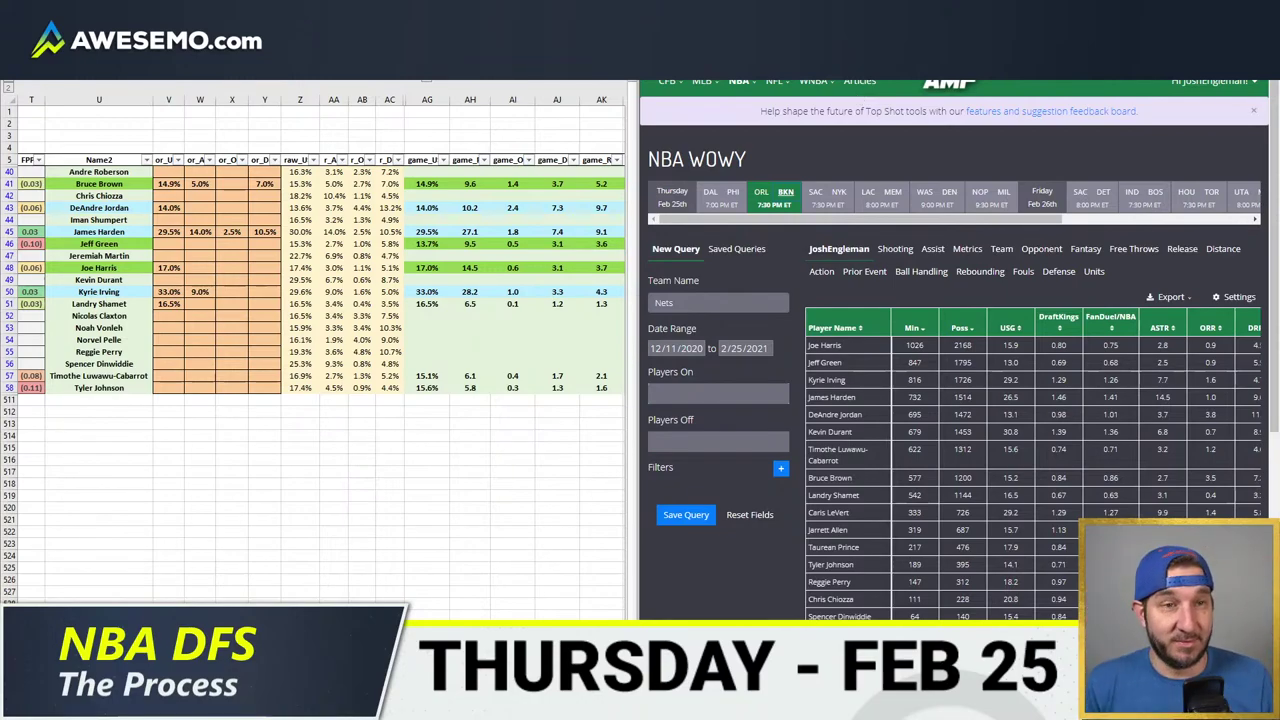
- Check the Brooklyn Nets depth chart, and search Google for "nets signing" in a new browser tab
key(ctrl+Tab)
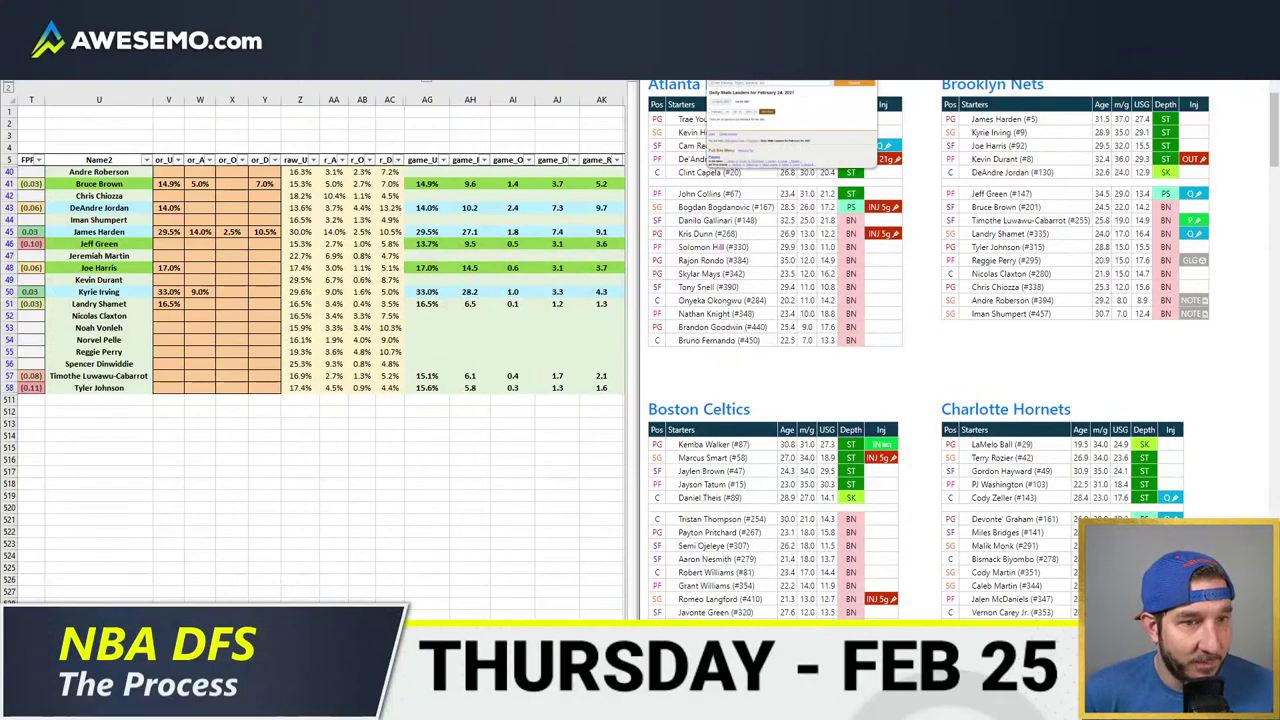
key(ctrl+Tab)
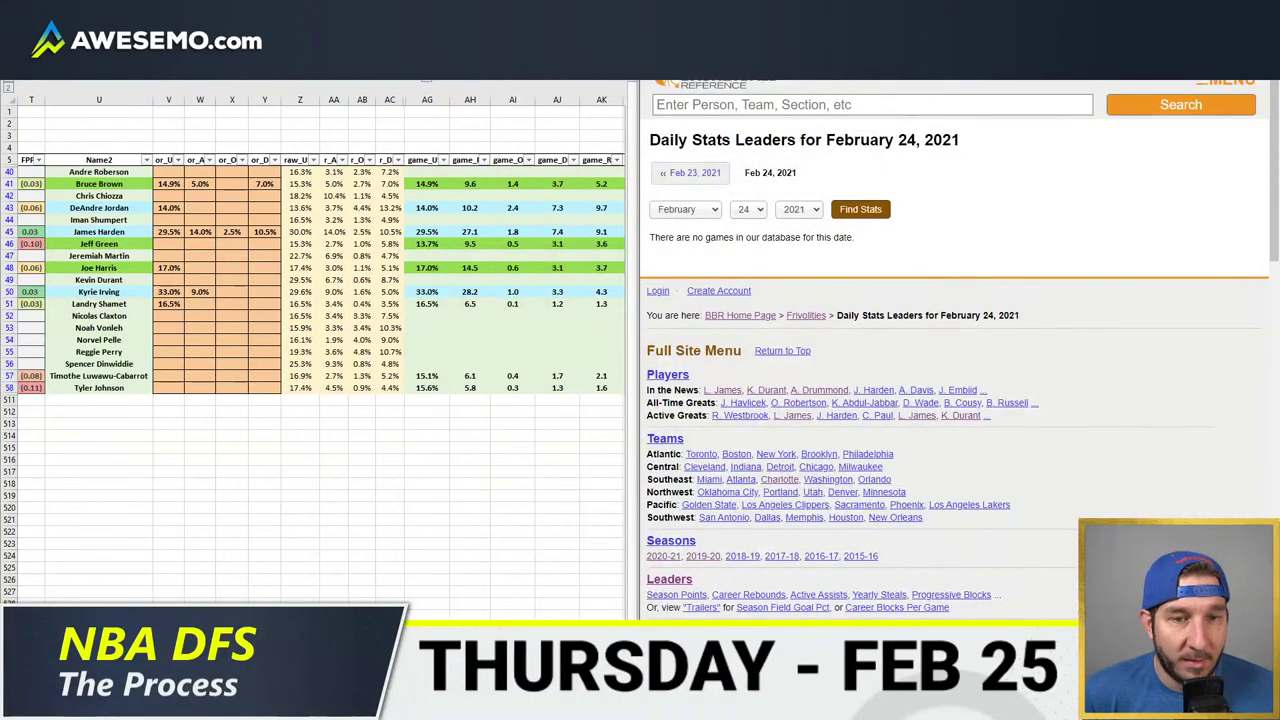
key(ctrl+shift+Tab)
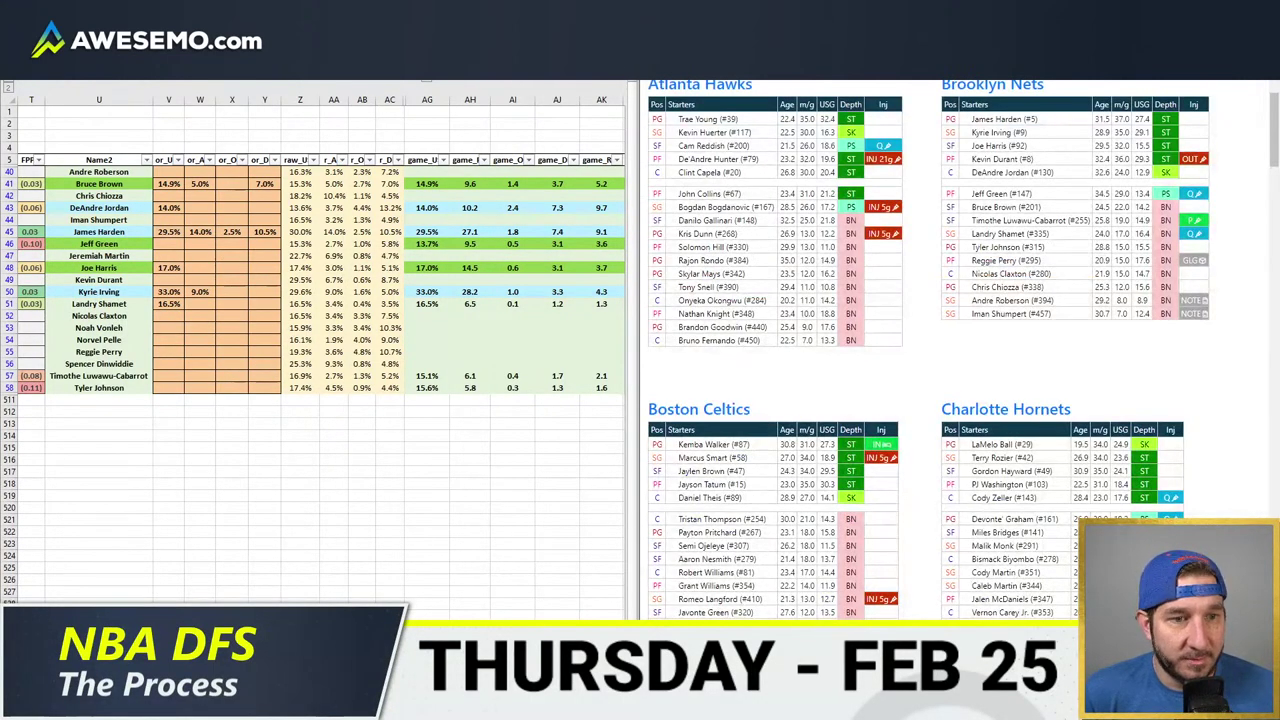
key(ctrl+t)
text(nets s)
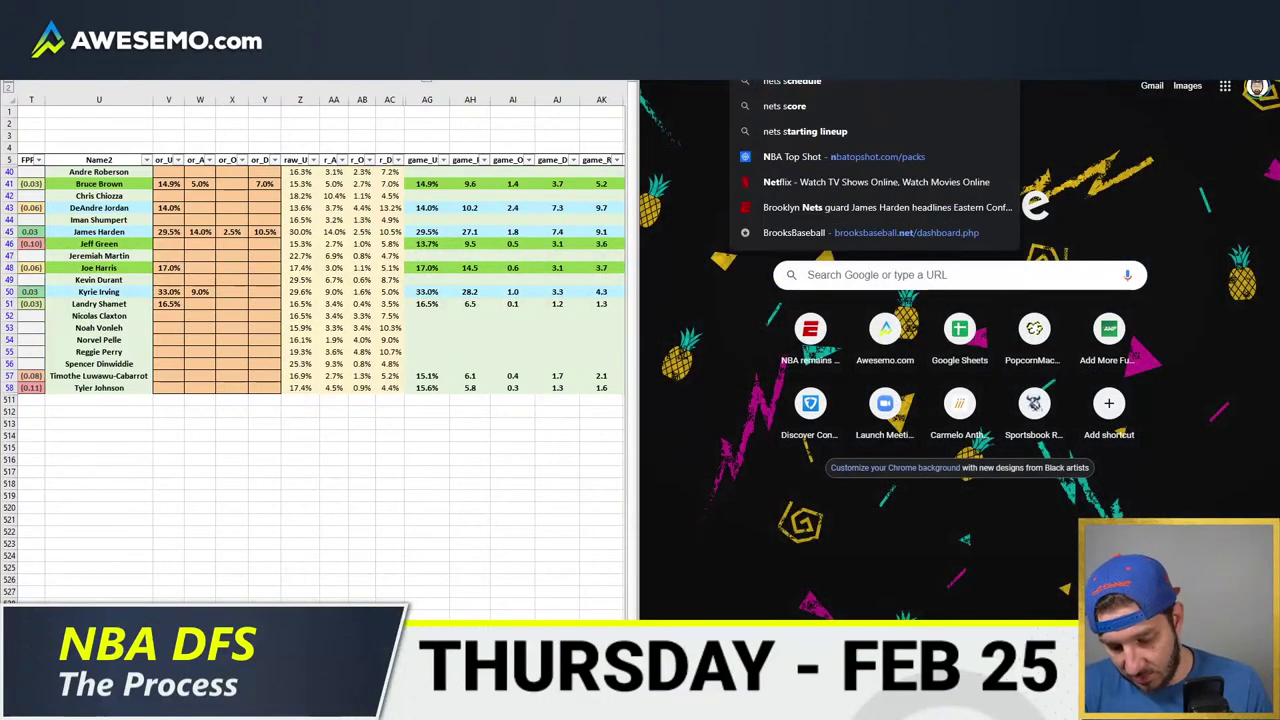
text( signing)
key(Return)
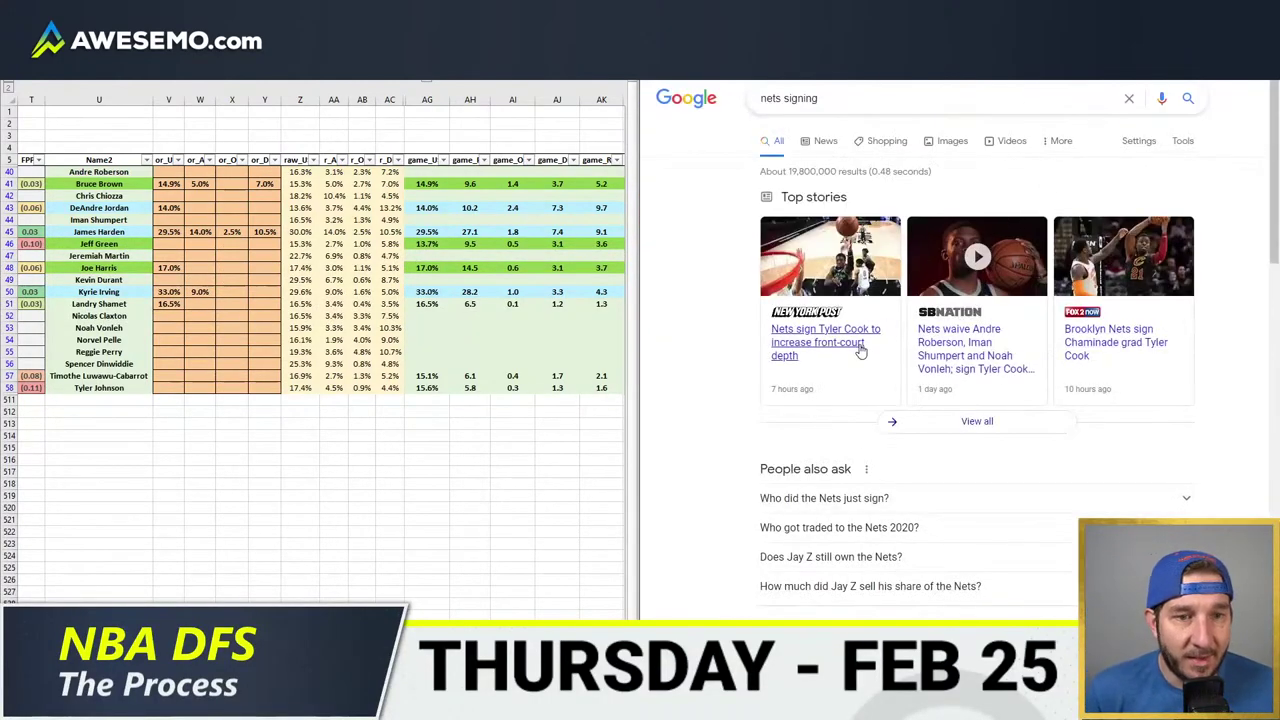
- Add Tyler Cook in row 511 of the minutes sheet with BRK as his team
click(199, 400)
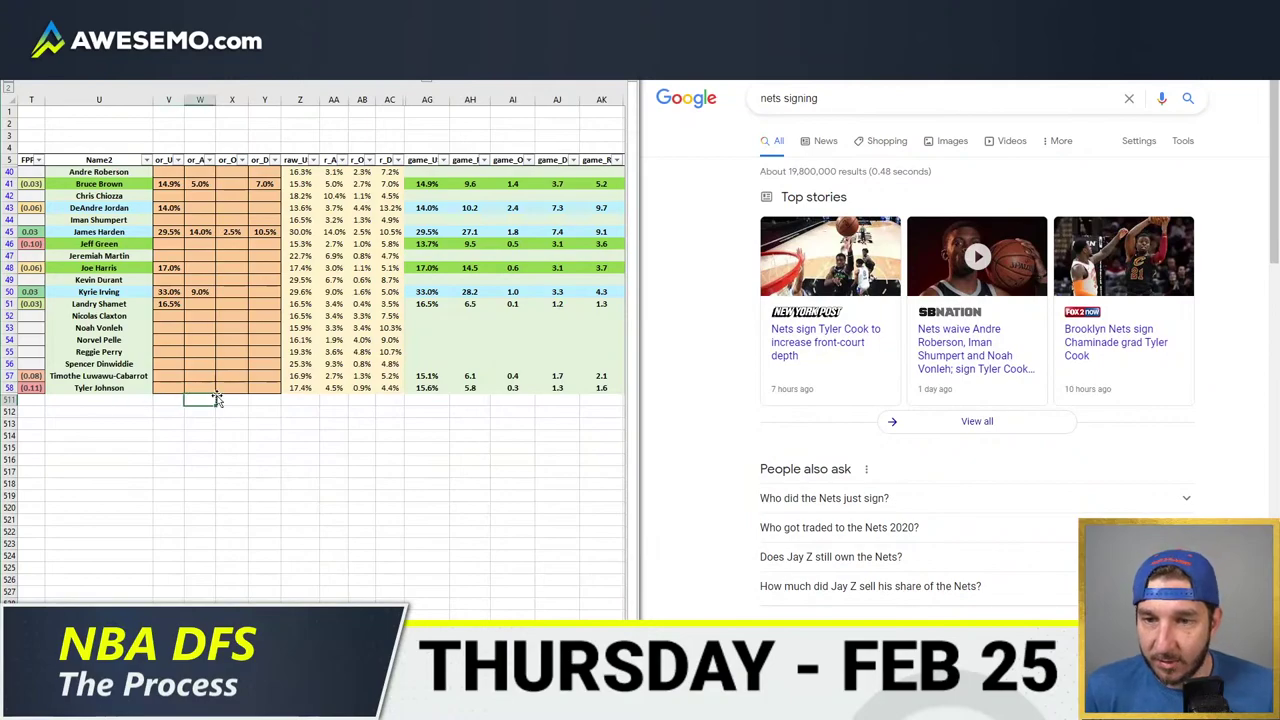
key(Home)
text(Tyler )
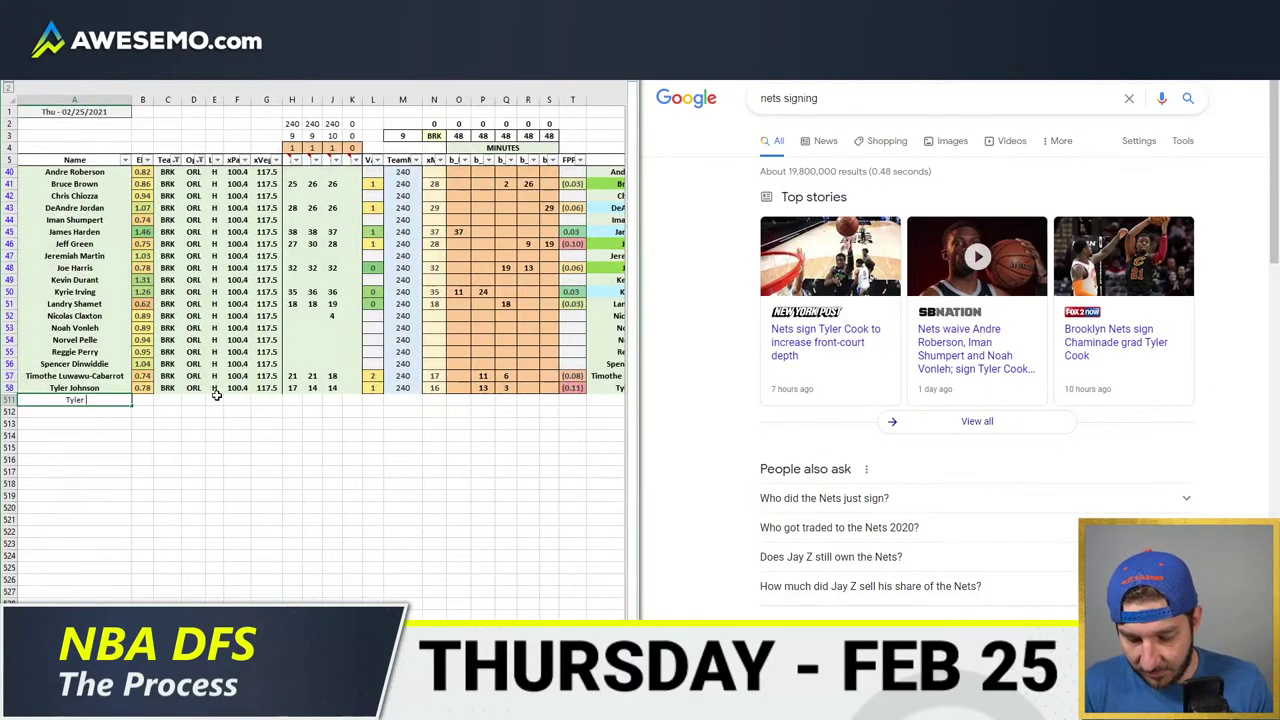
text(Cook)
click(216, 397)
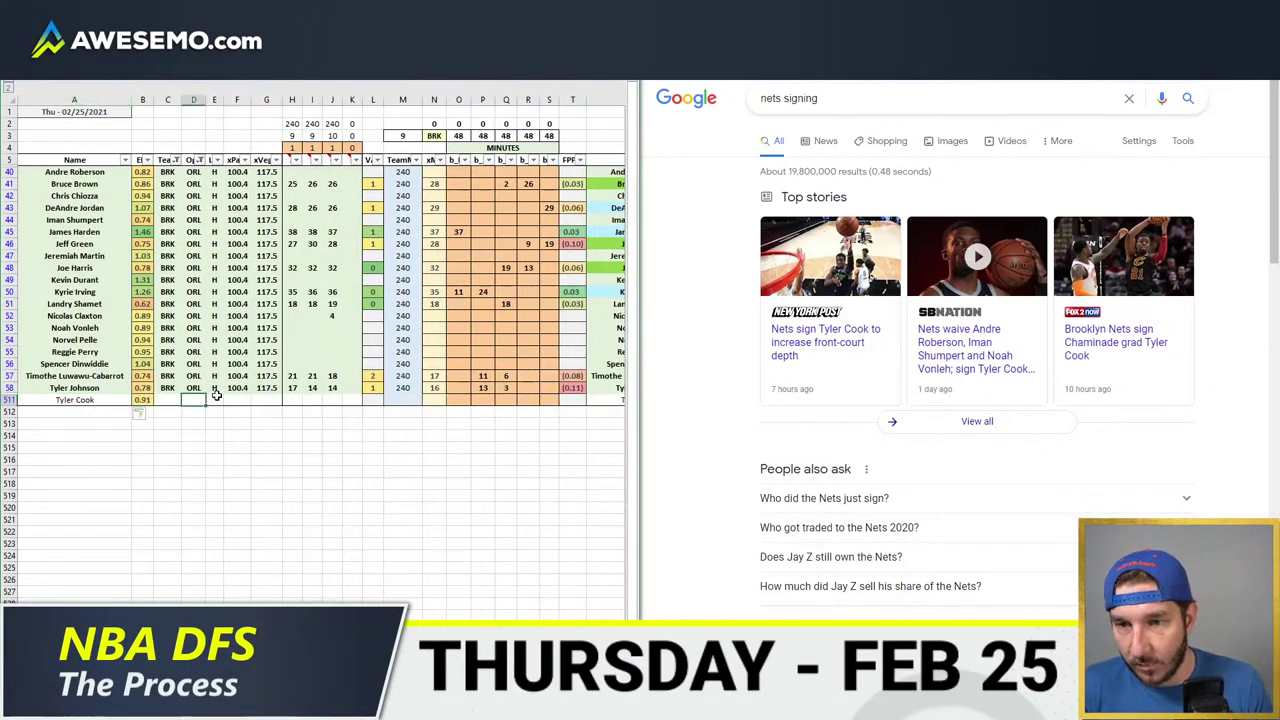
key(Left)
text(BRK)
key(Return)
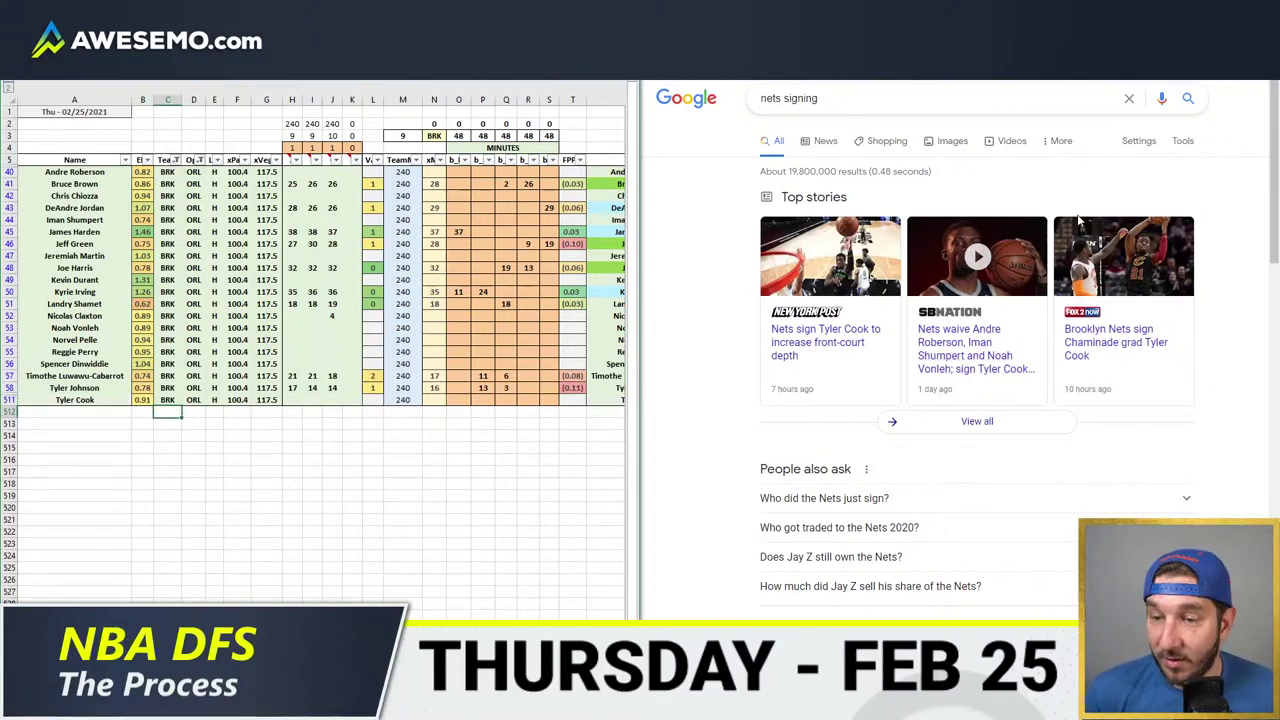
- Leave the search results for the depth charts and review Brooklyn's recent games in the minutes-played pivot table
click(1050, 240)
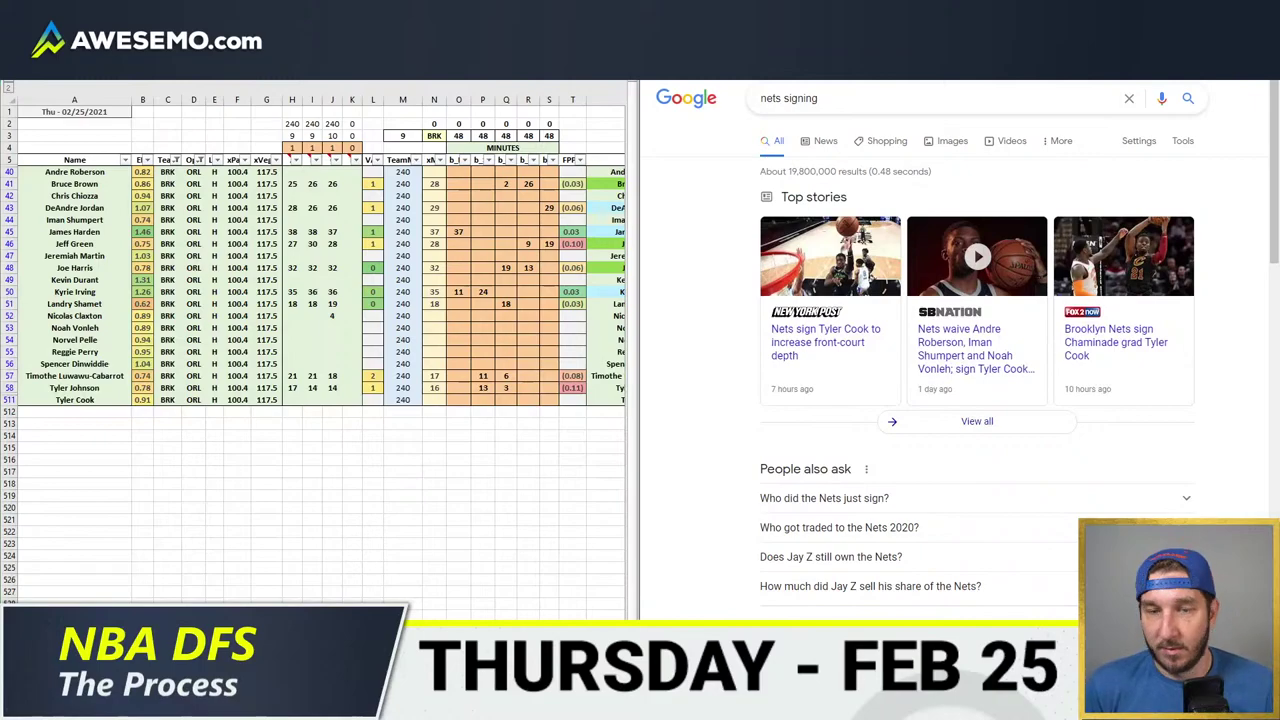
key(ctrl+Tab)
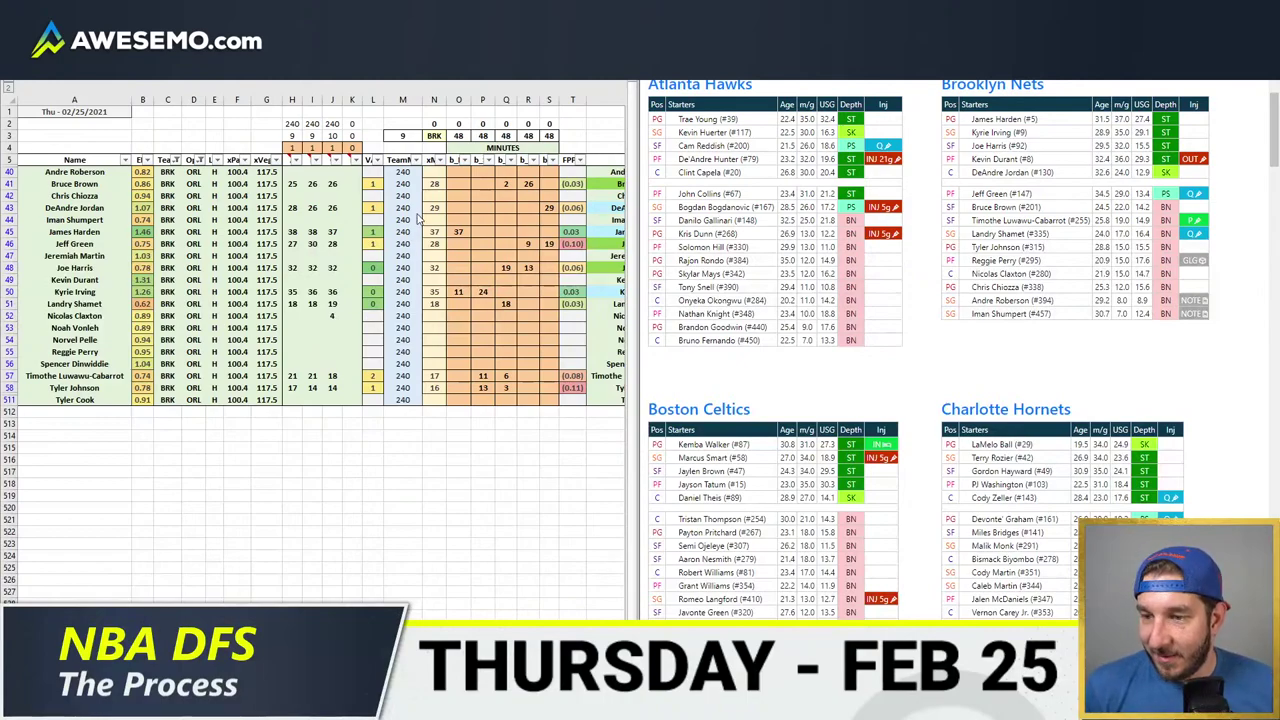
click(450, 215)
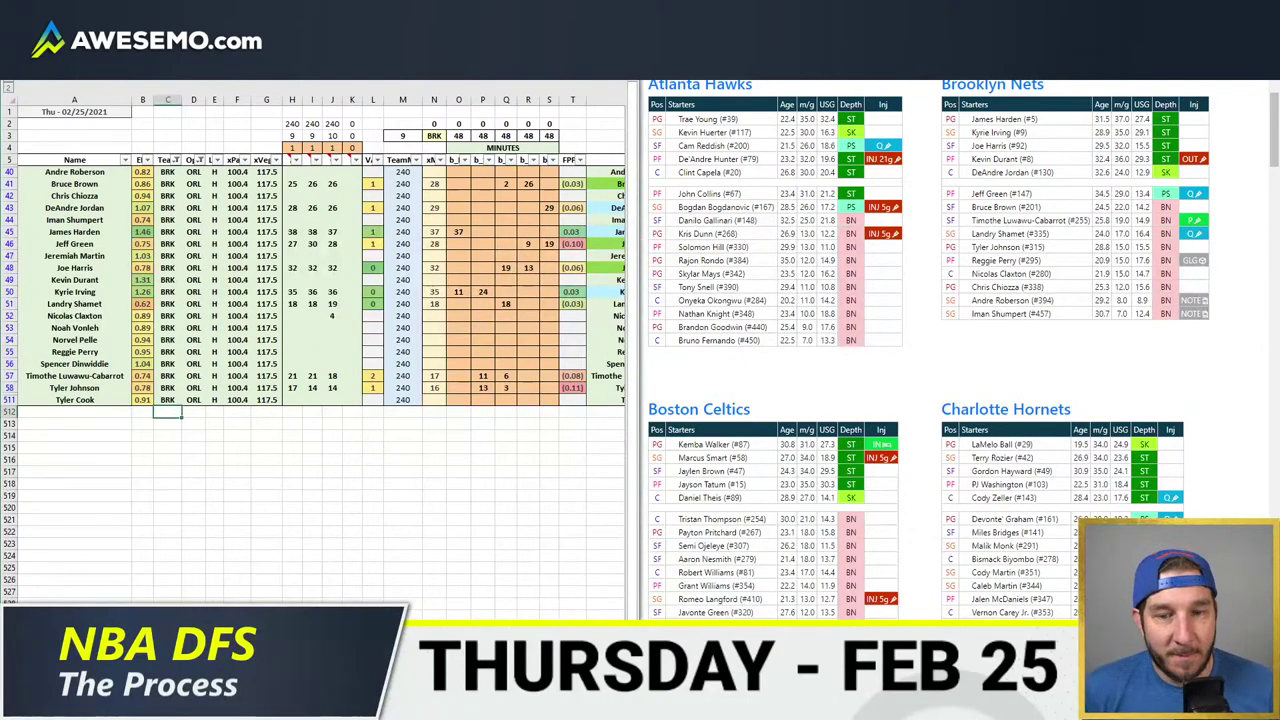
key(ctrl+Page_Down)
key(ctrl+Page_Down)
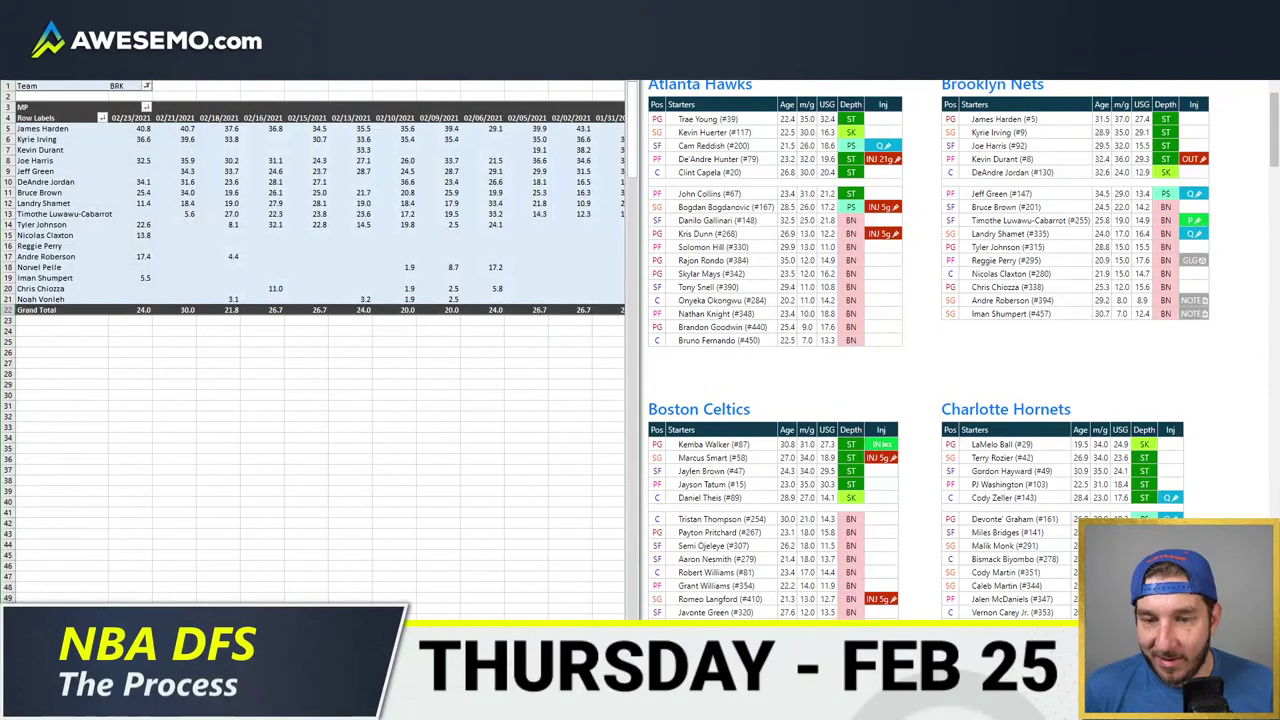
- On the BRK projections summary sheet, set the FD projection switches for sources D and B to 1 and clear the one for A
key(ctrl+Page_Down)
key(ctrl+Page_Down)
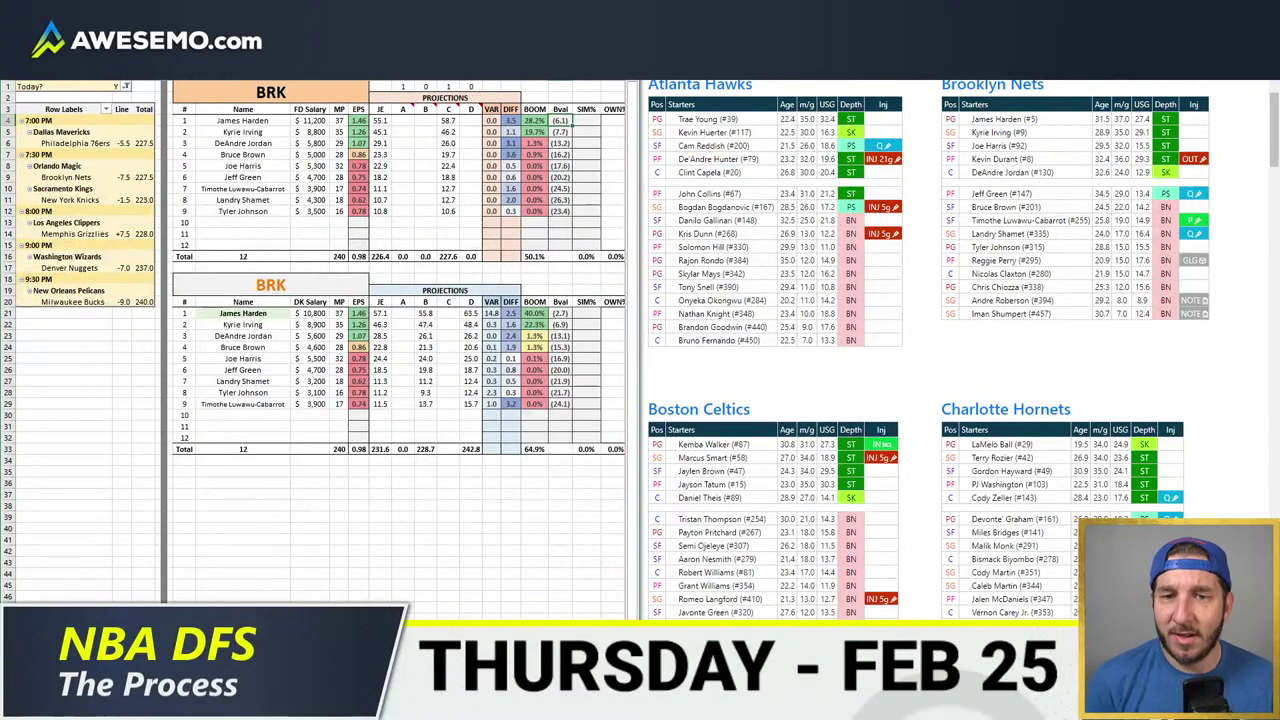
click(470, 86)
text(1)
key(Tab)
click(405, 88)
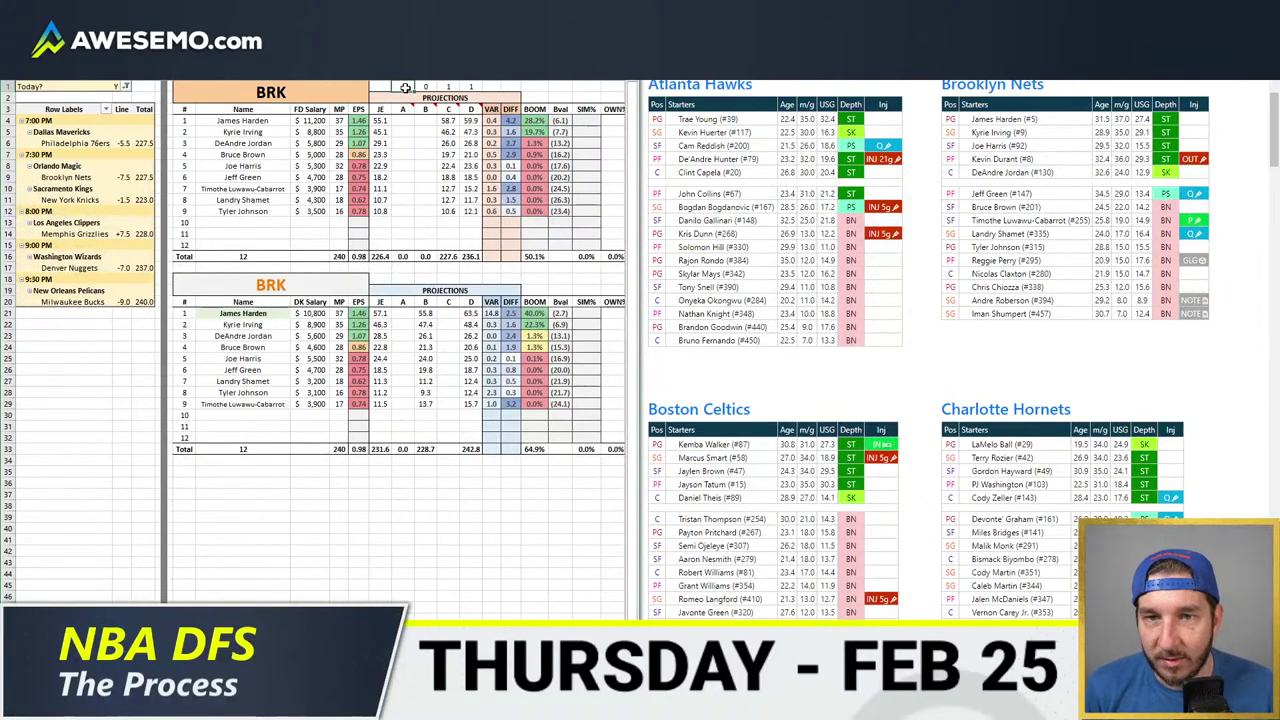
key(Tab)
text(1)
key(Return)
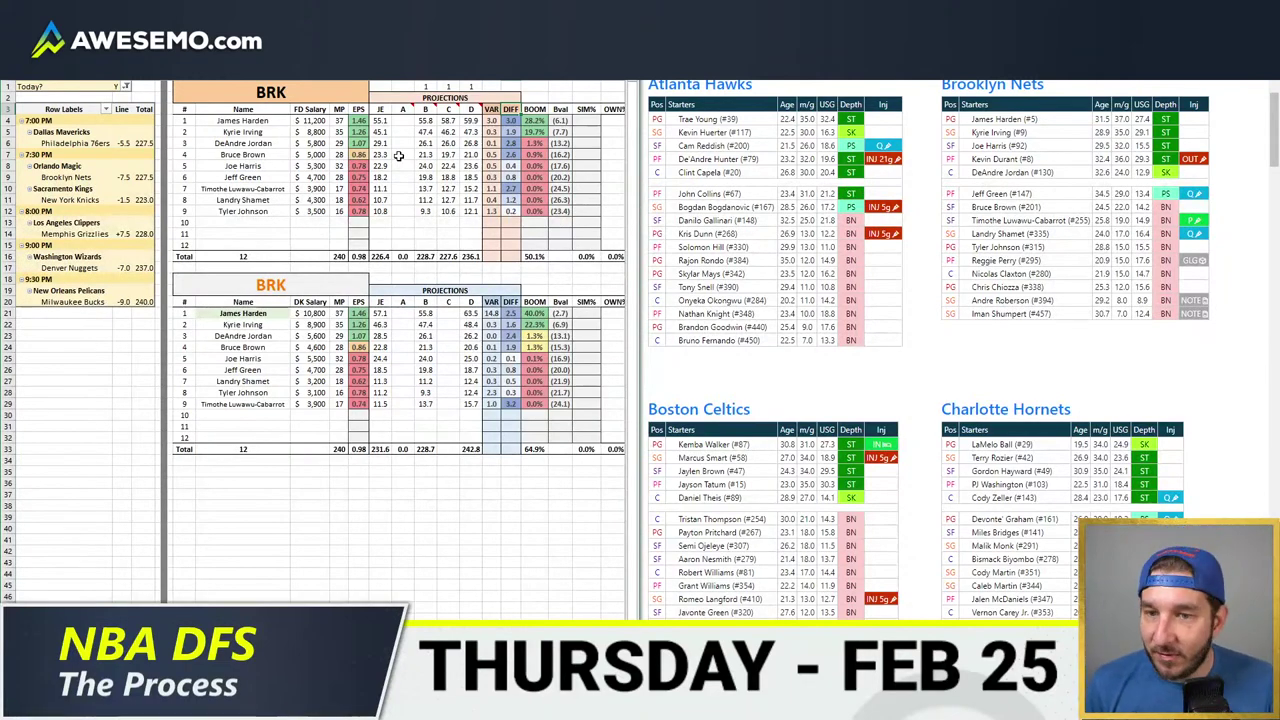
- Review the Brooklyn FD and DK projections, comparing salaries, source projections and the VAR, DIFF and BOOM columns
key(ctrl+a)
click(498, 276)
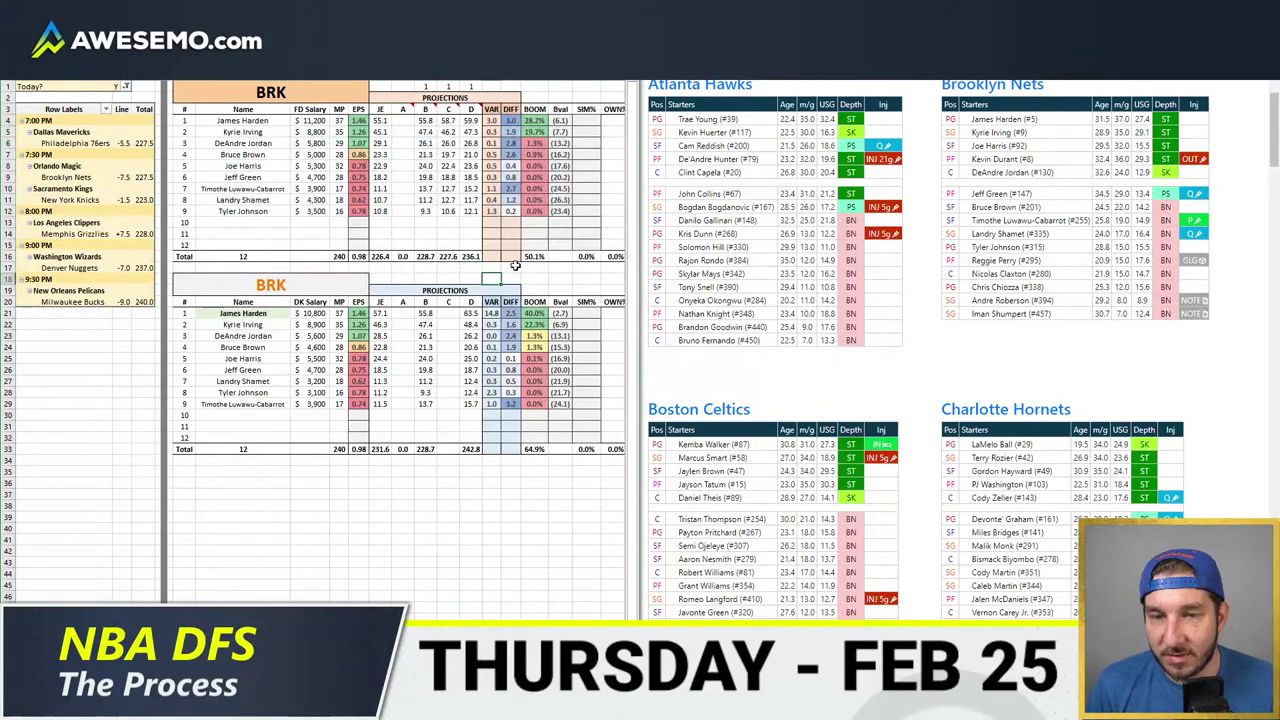
click(514, 265)
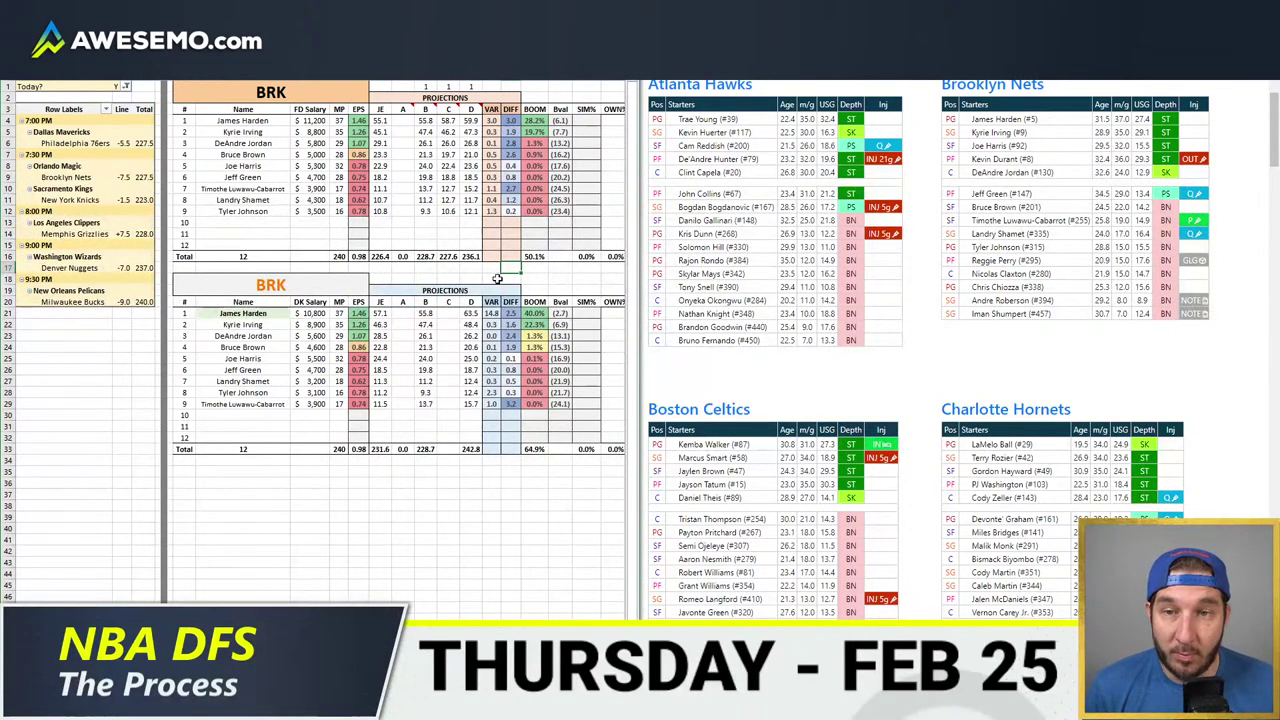
drag(293, 166, 293, 176)
click(310, 153)
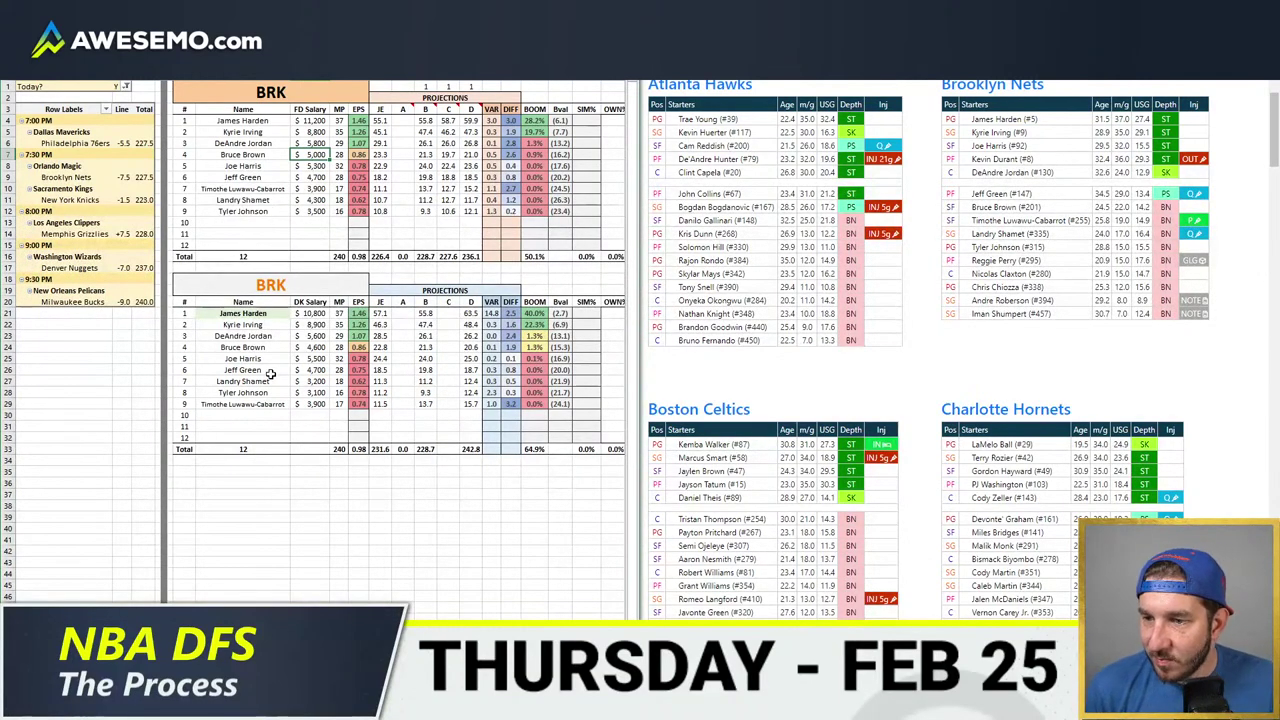
click(340, 94)
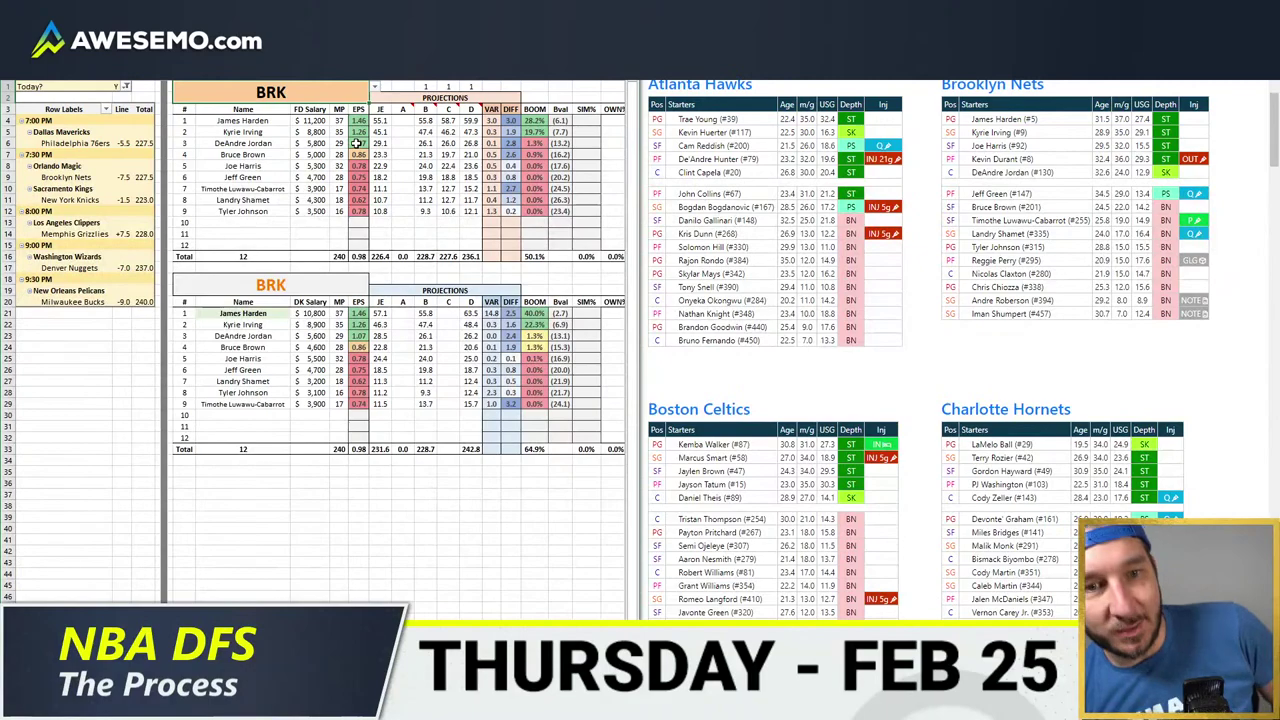
click(400, 156)
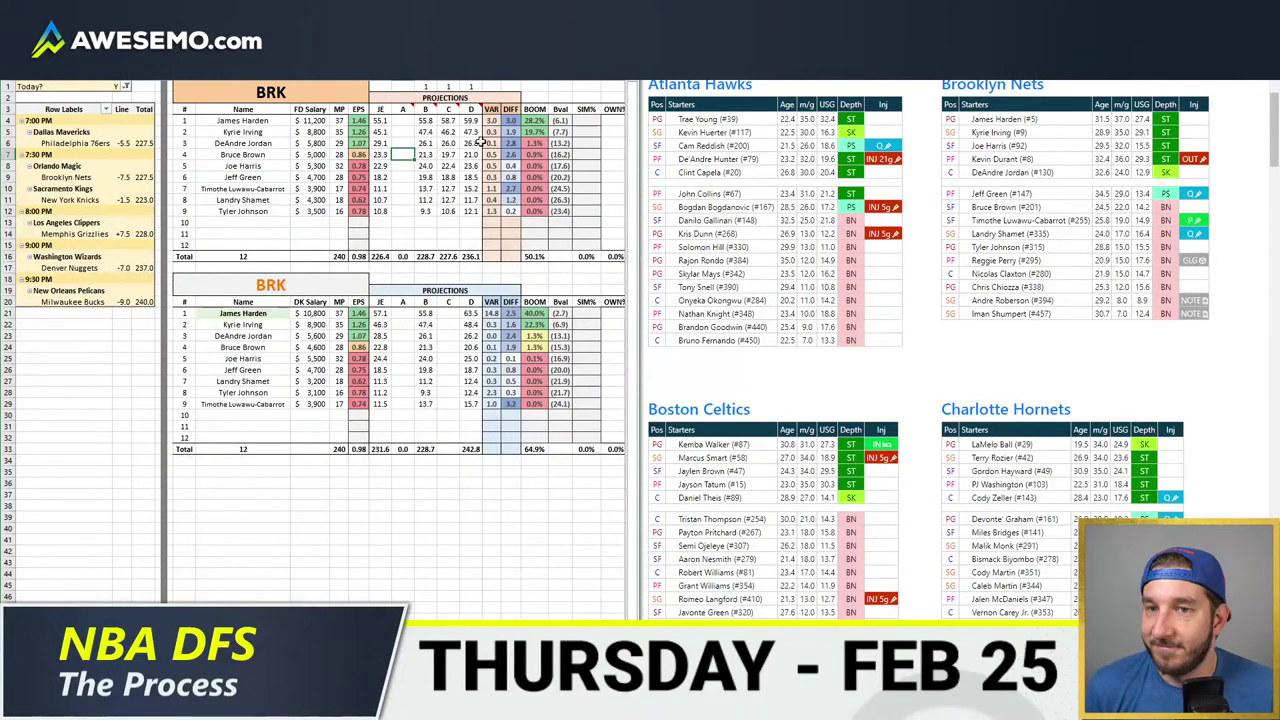
click(532, 89)
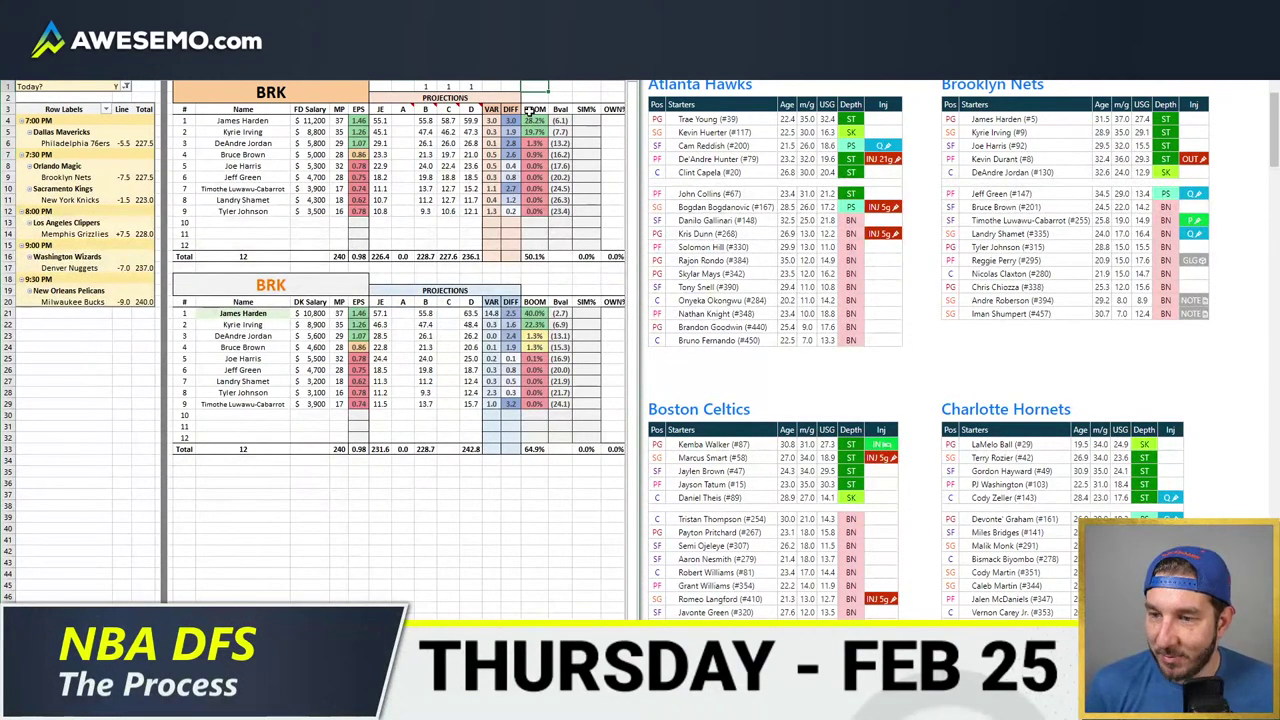
- Return to the minutes sheet, filter its Team column to DAL only, and set the team in cell N3 to DAL
key(ctrl+Page_Down)
click(237, 243)
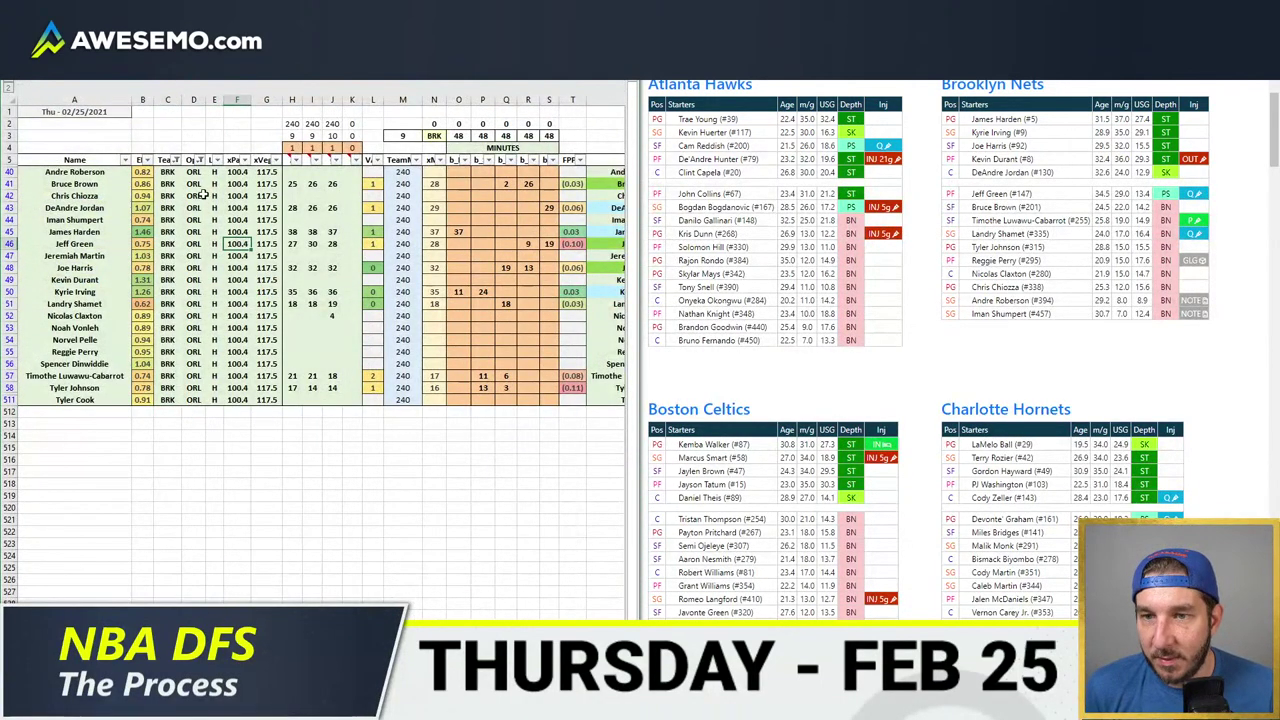
click(176, 160)
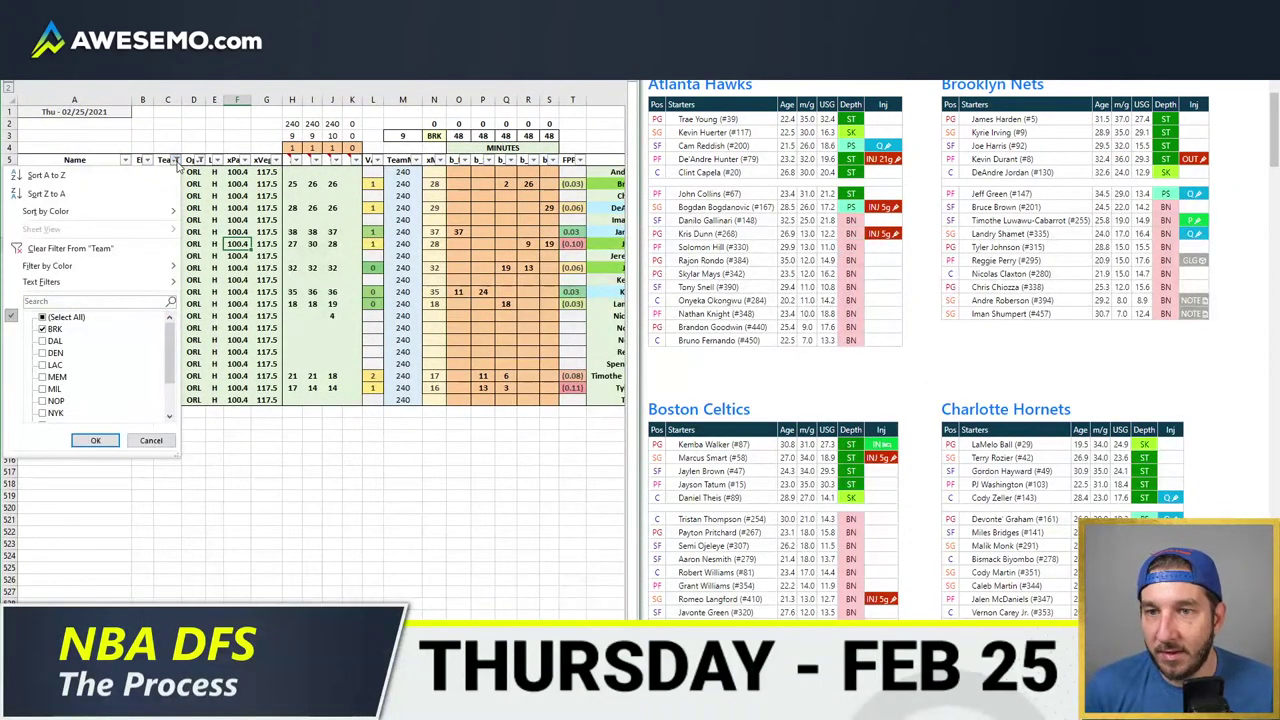
click(55, 329)
click(55, 341)
click(96, 440)
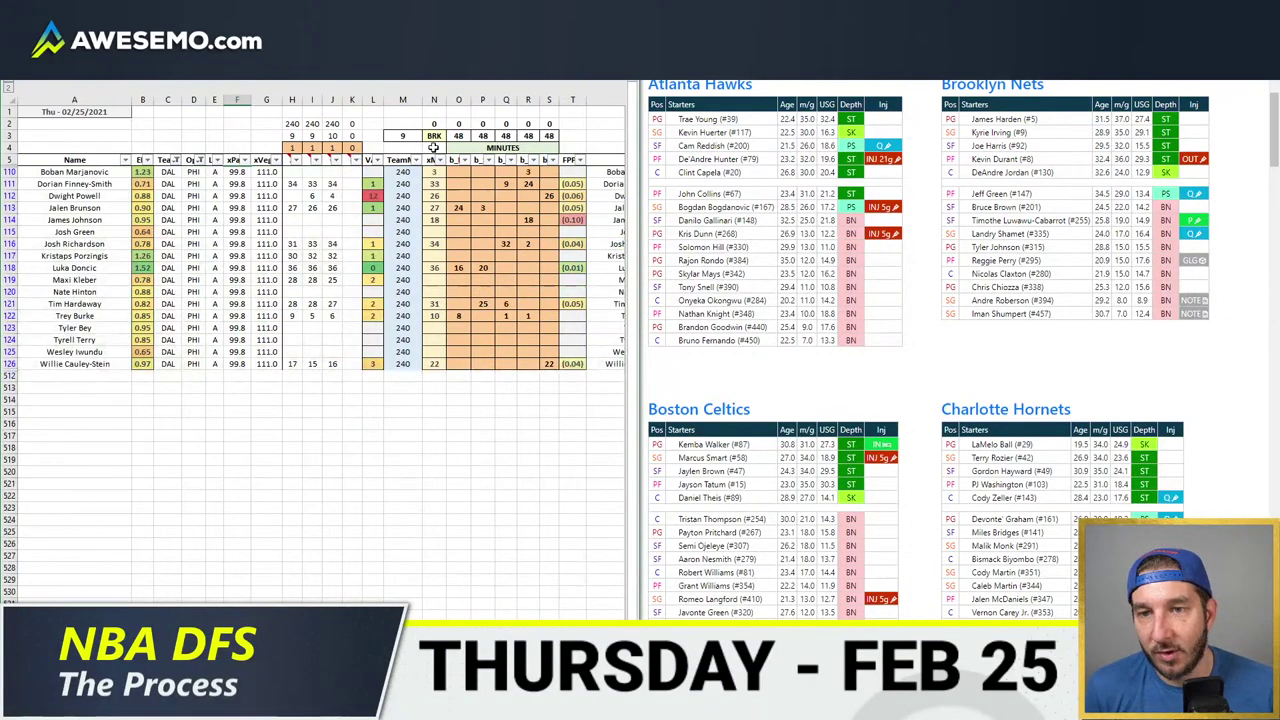
click(435, 136)
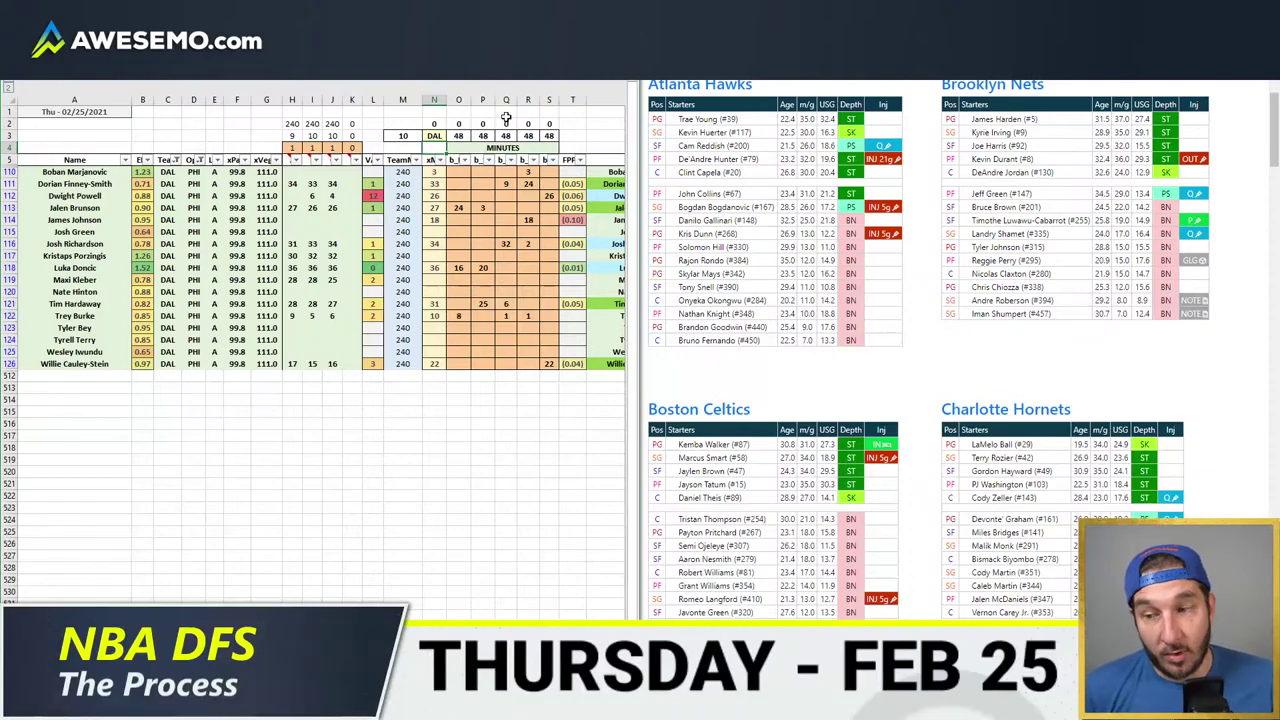
- Look over the Dallas Mavericks depth chart for starters, bench roles and injury tags
scroll(1044, 234, down, 9)
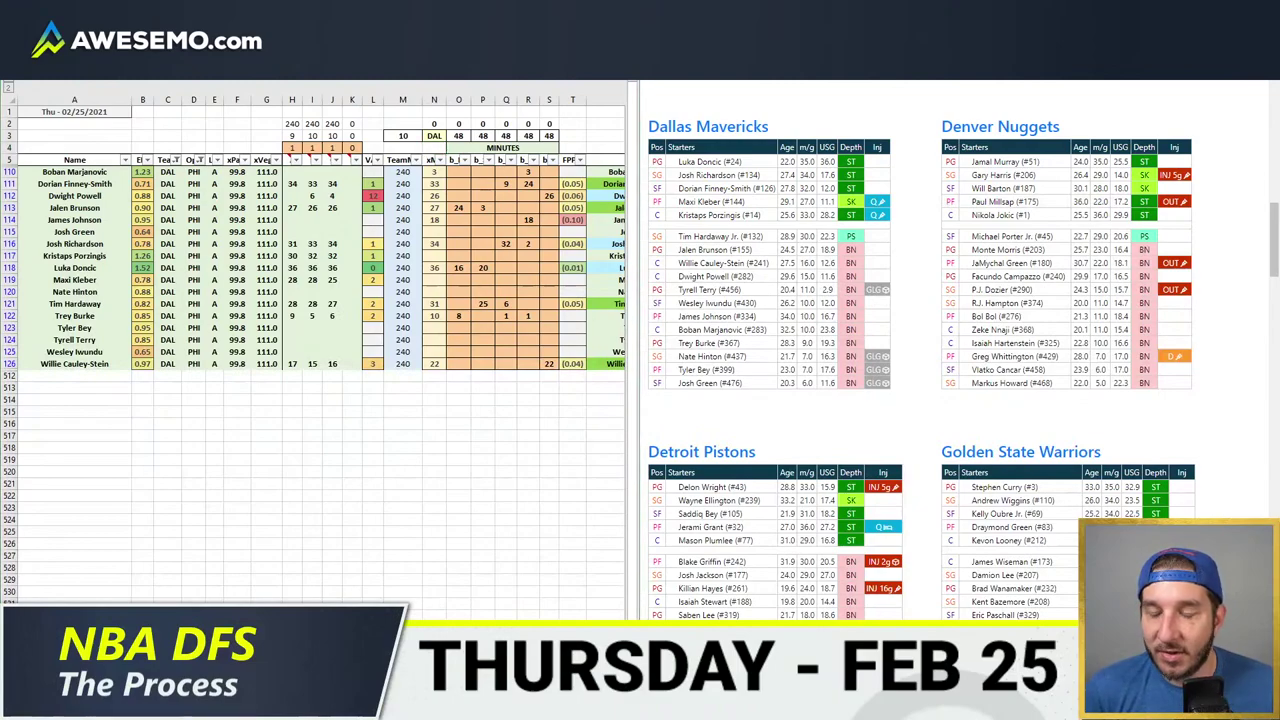
mouse_move(115, 705)
key(alt+Tab)
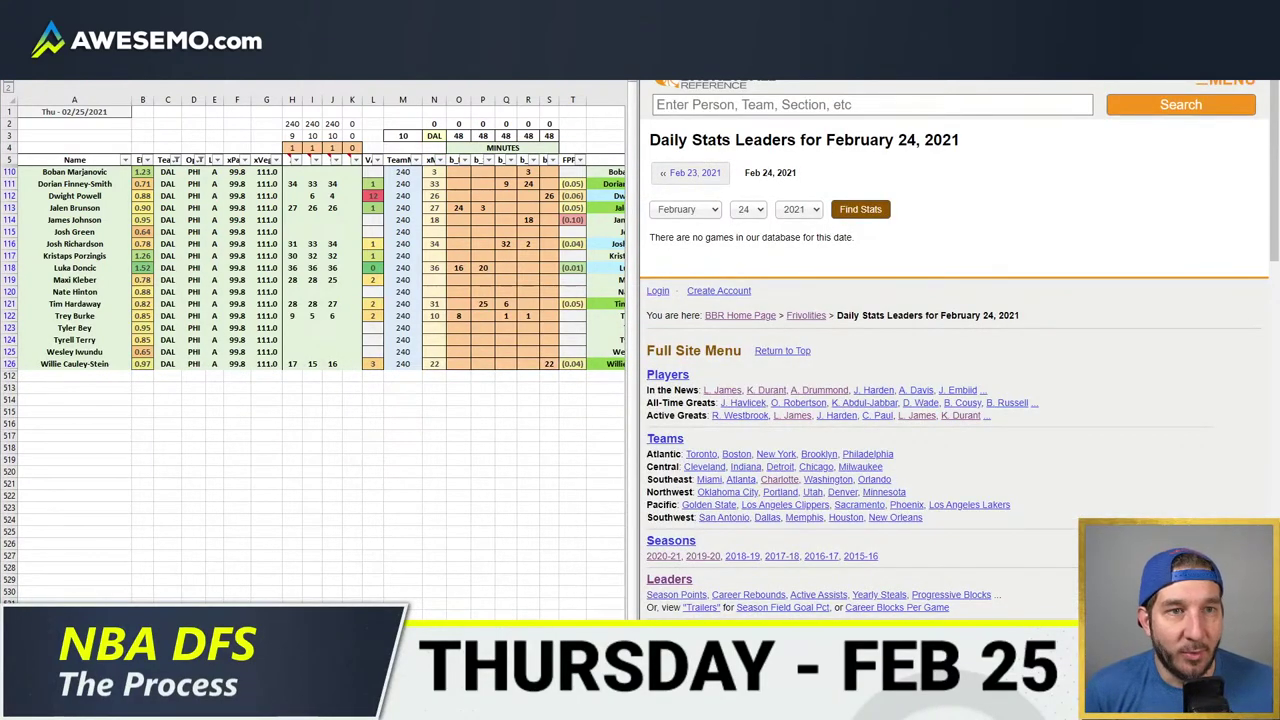
- Read the injury notes for Kristaps Porzingis and Maxi Kleber on the Dallas depth chart, including the source tweet on Porzingis
key(ctrl+Tab)
scroll(841, 230, down, 5)
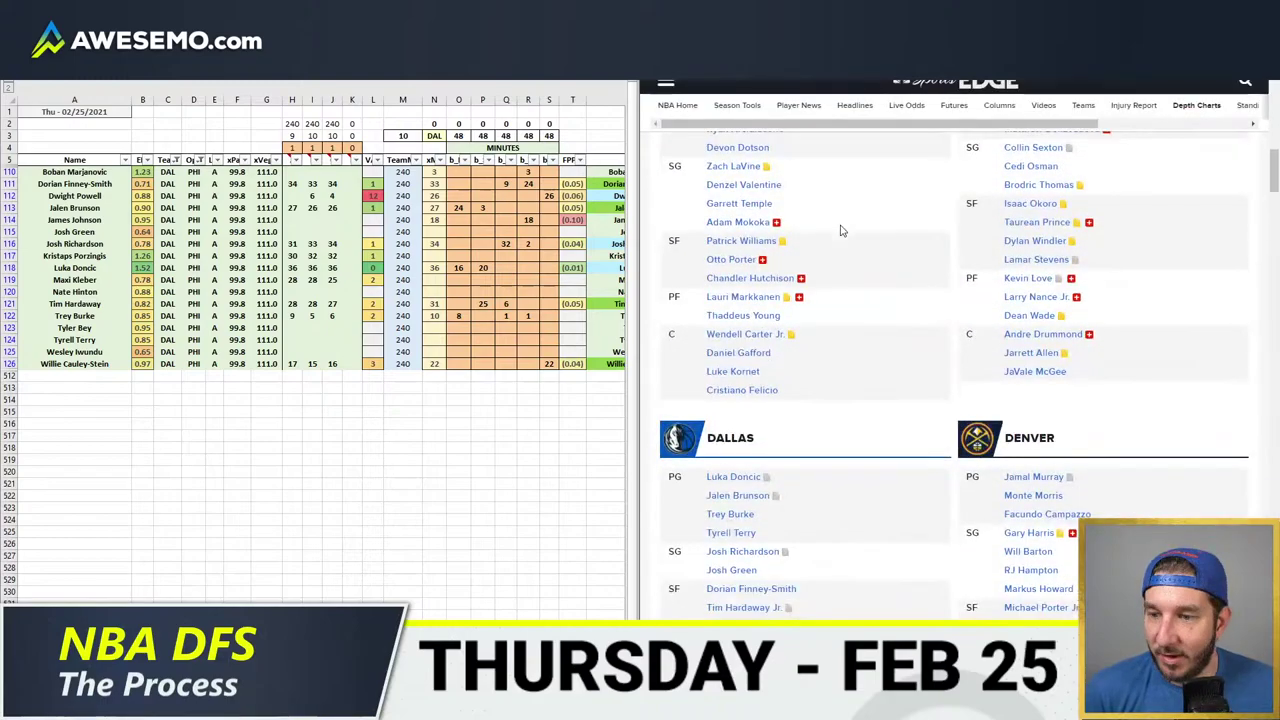
scroll(840, 231, down, 4)
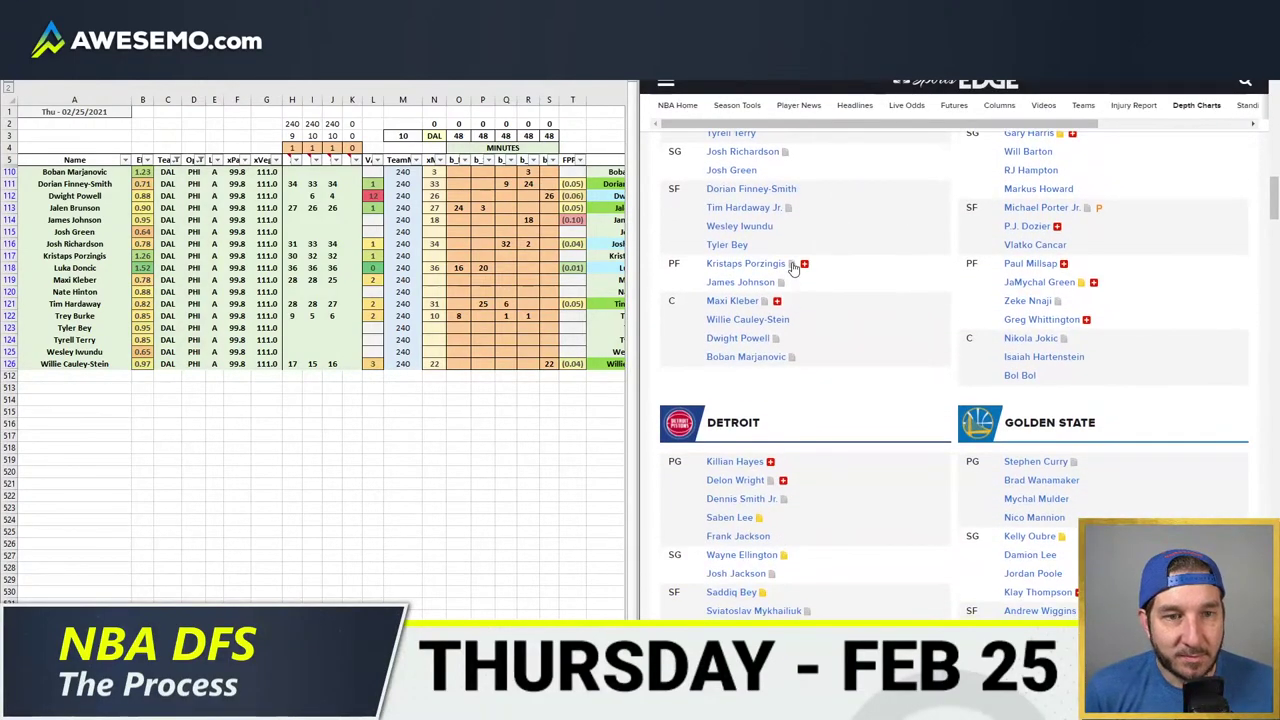
click(792, 268)
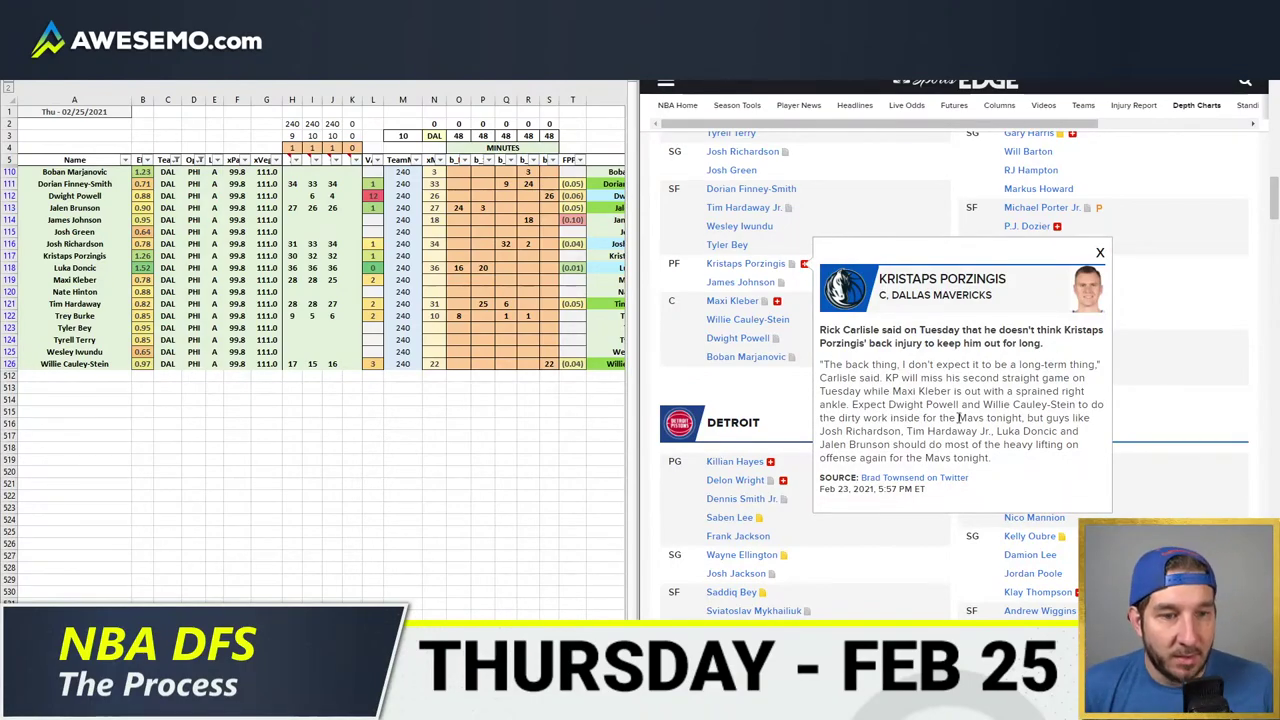
click(912, 480)
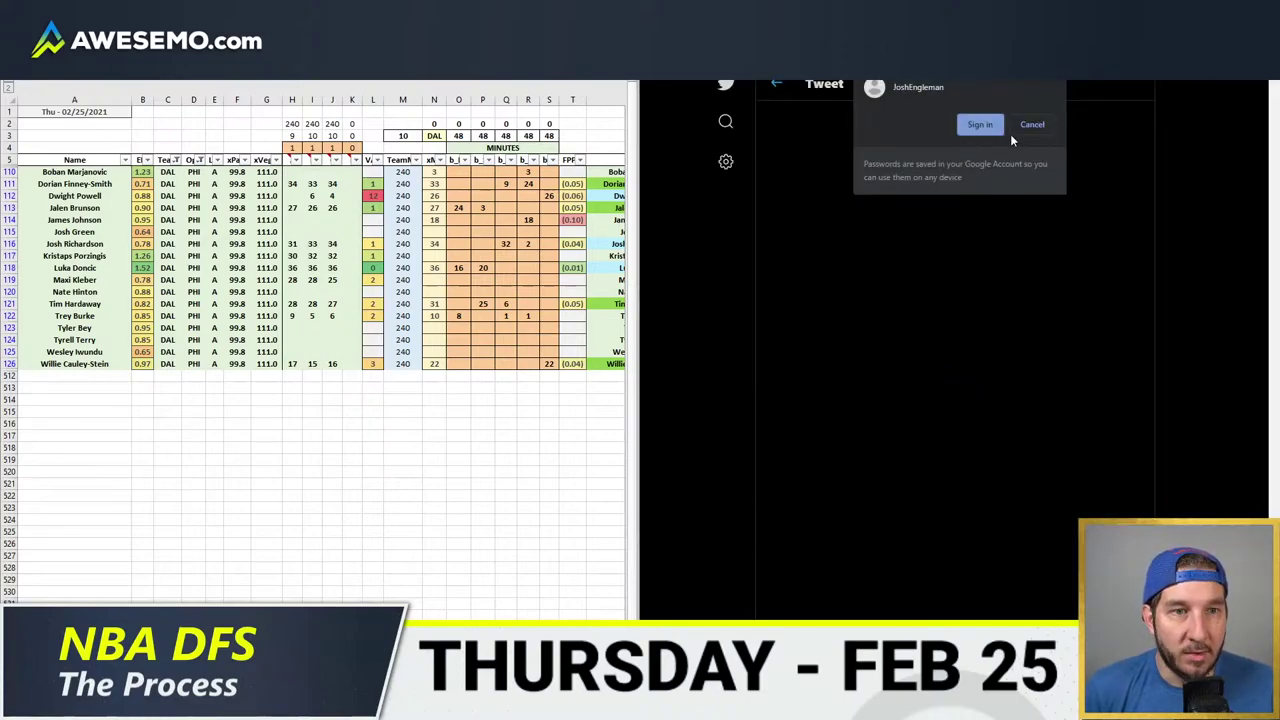
click(1030, 127)
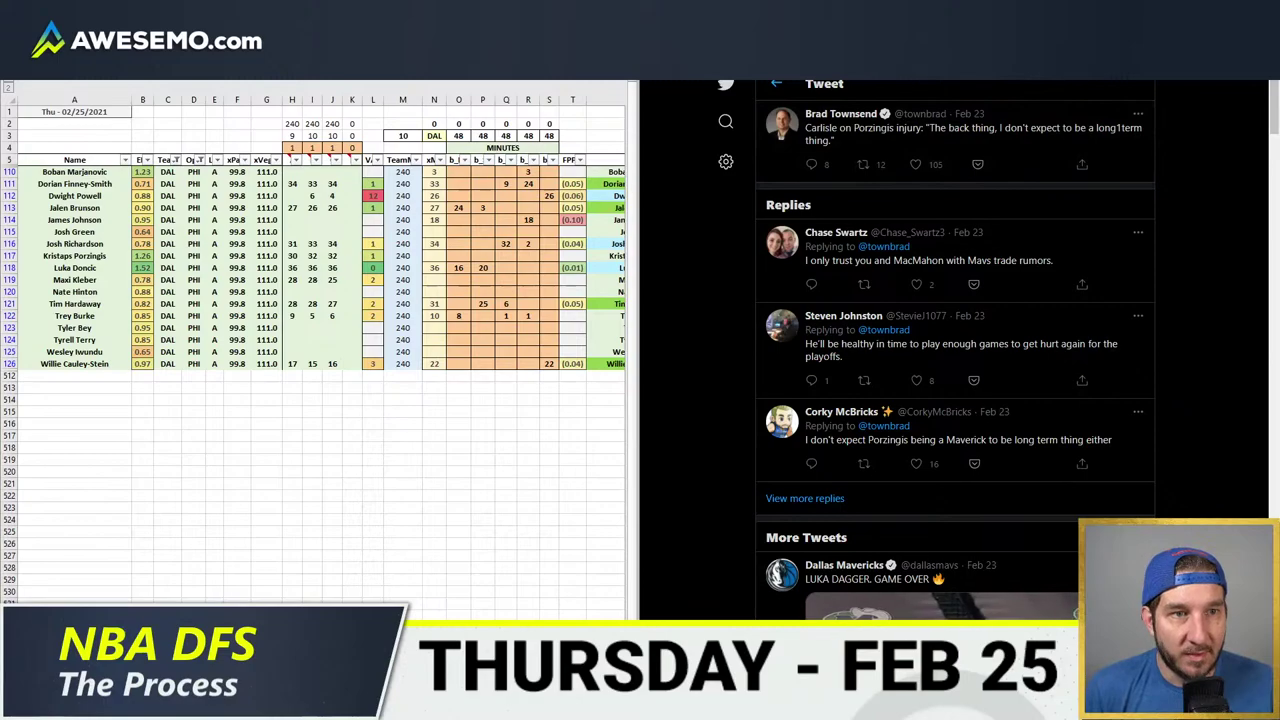
key(ctrl+w)
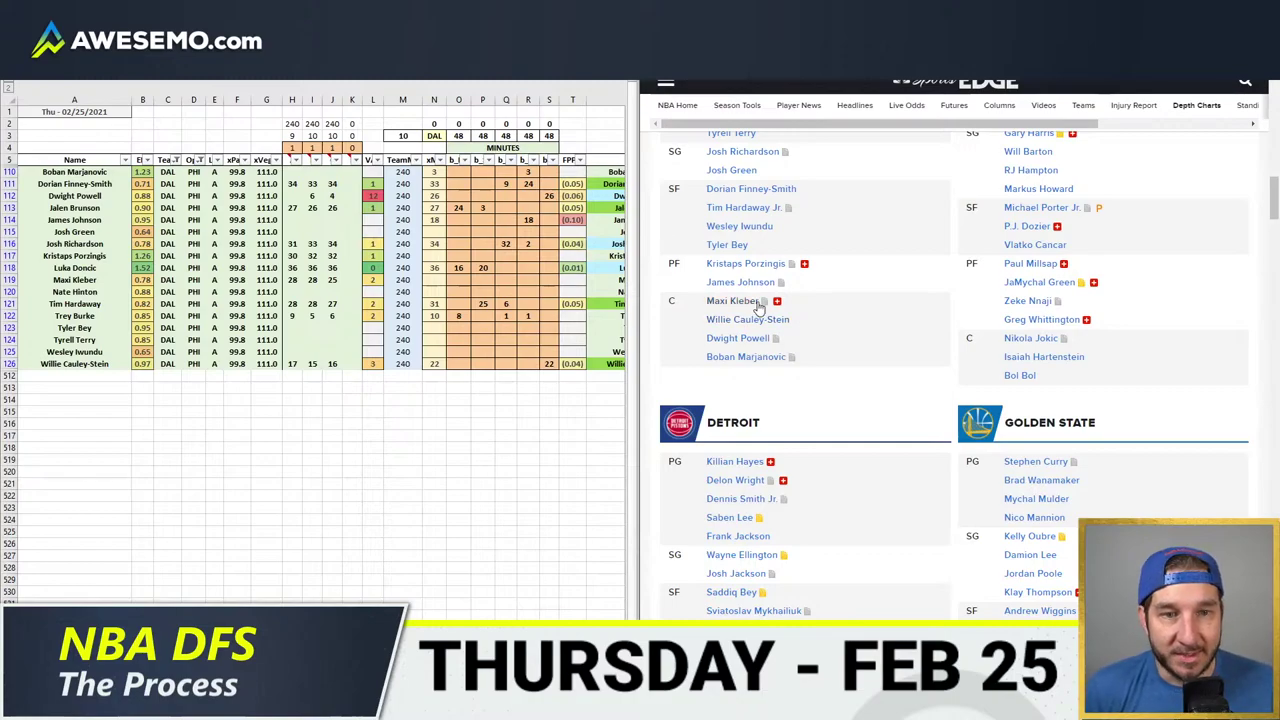
mouse_move(766, 302)
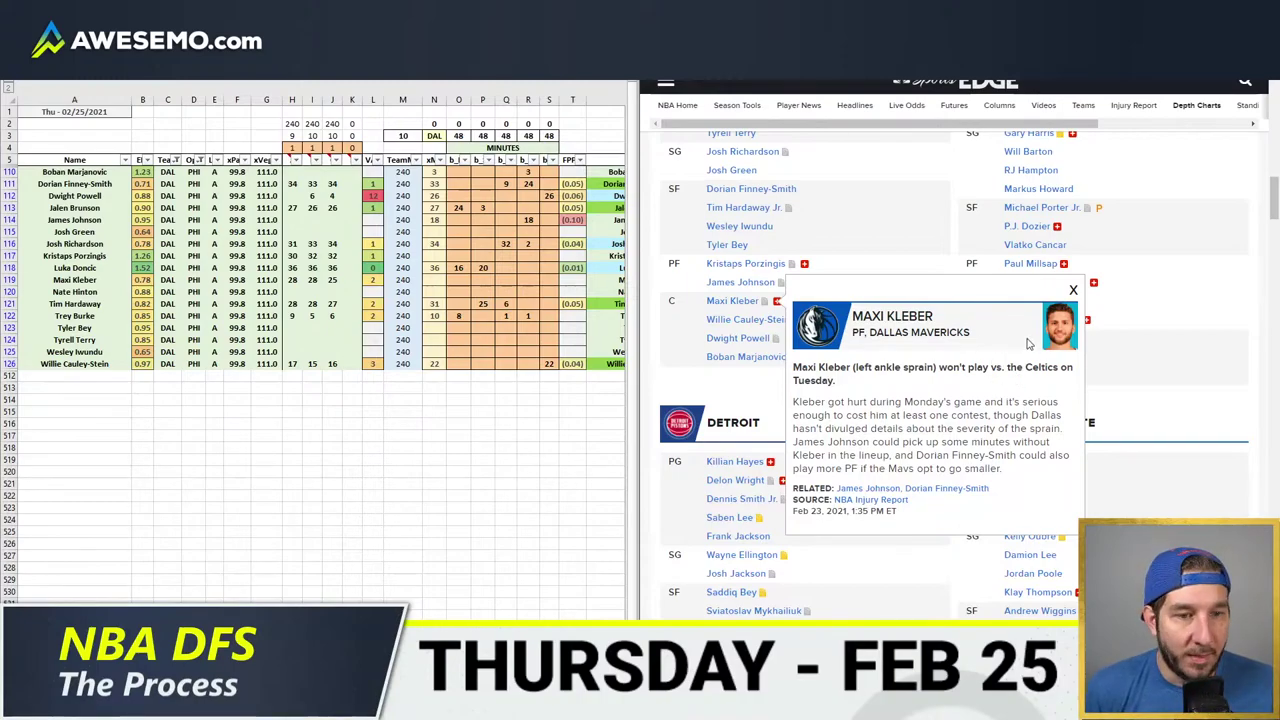
click(1074, 289)
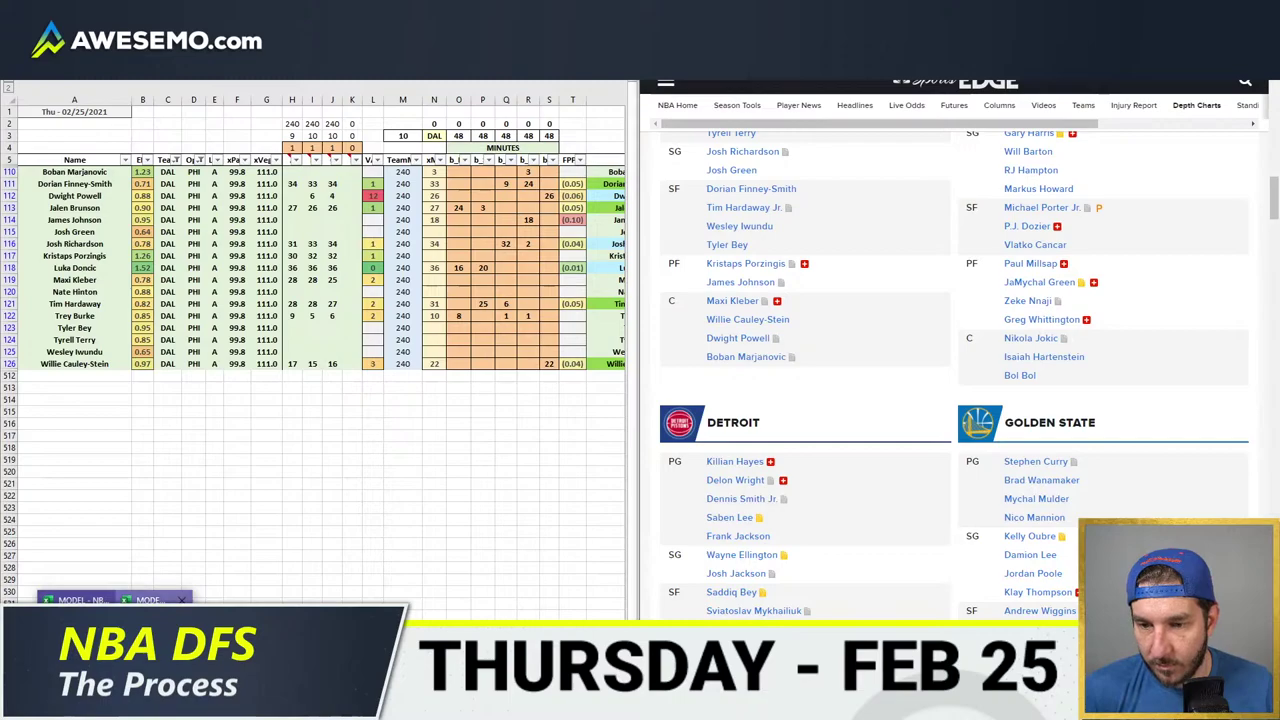
- Bring the past-minutes pivot alongside the minutes sheet and clear the Dallas players' position minutes in columns O to S
click(155, 600)
click(1082, 293)
key(alt+Tab)
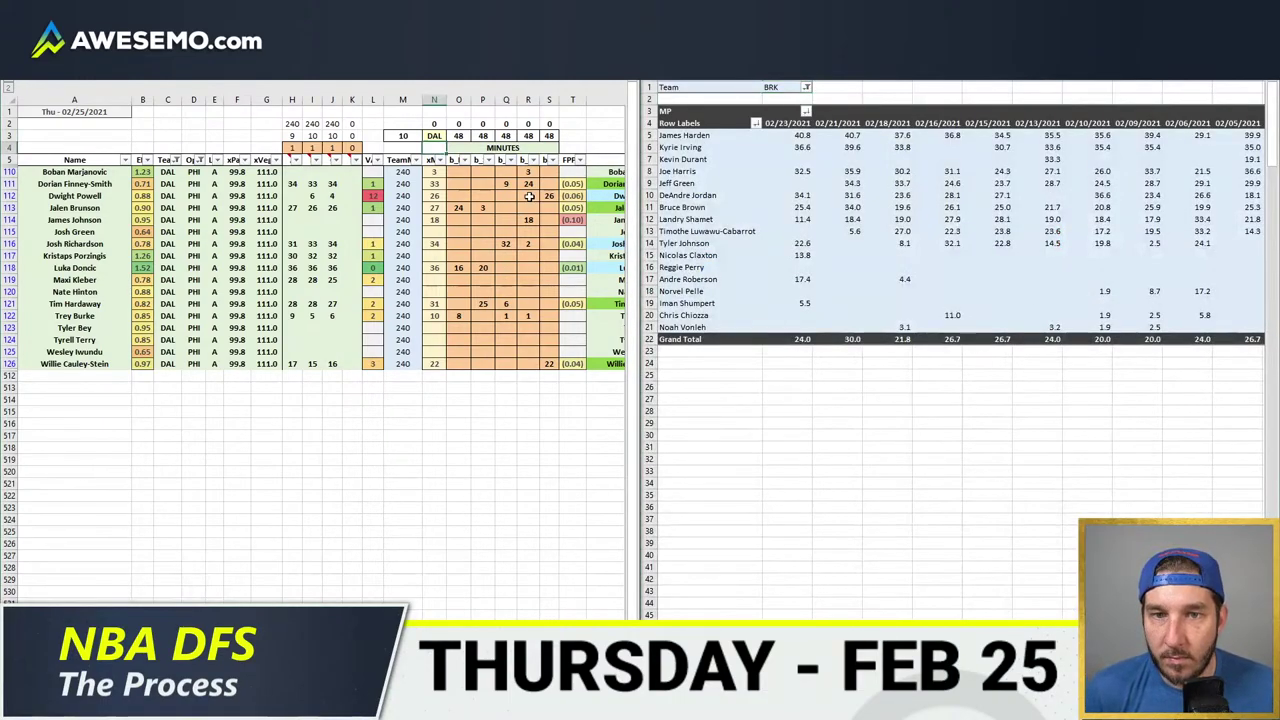
drag(452, 172, 549, 364)
key(Delete)
- Set the Team filter of the past-minutes pivot table to DAL
click(786, 88)
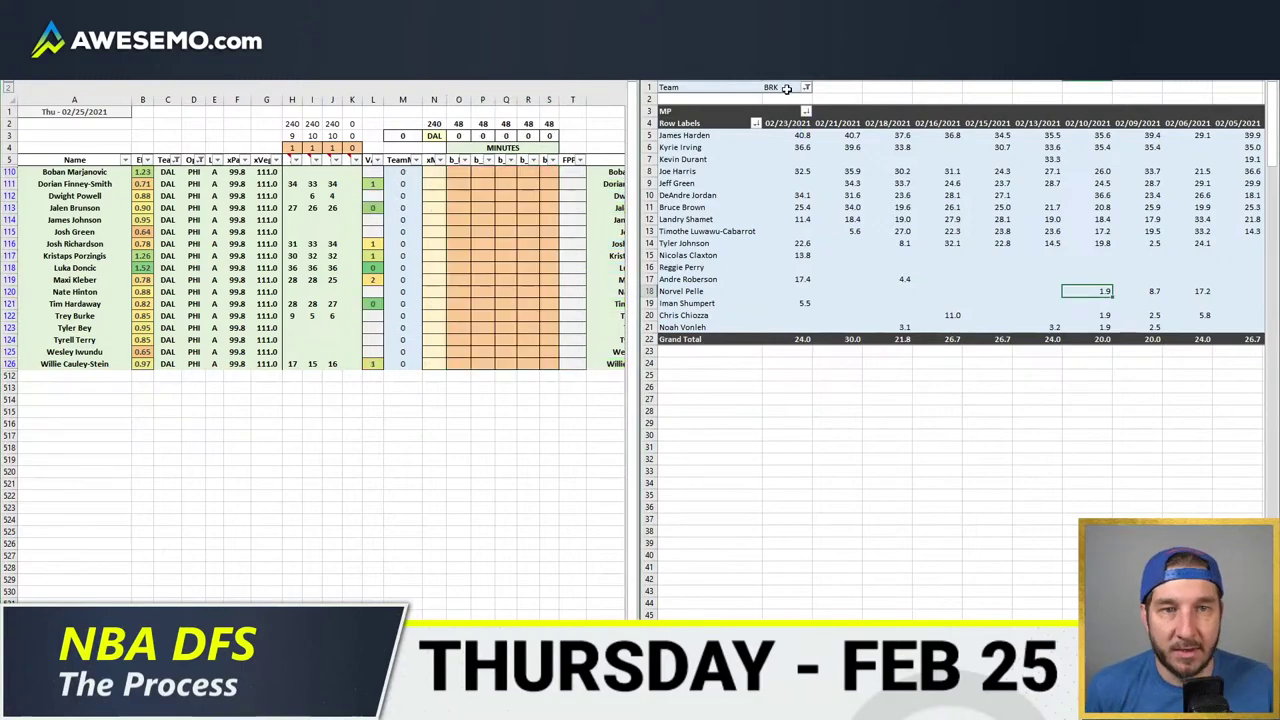
click(786, 88)
text(DAL)
key(Return)
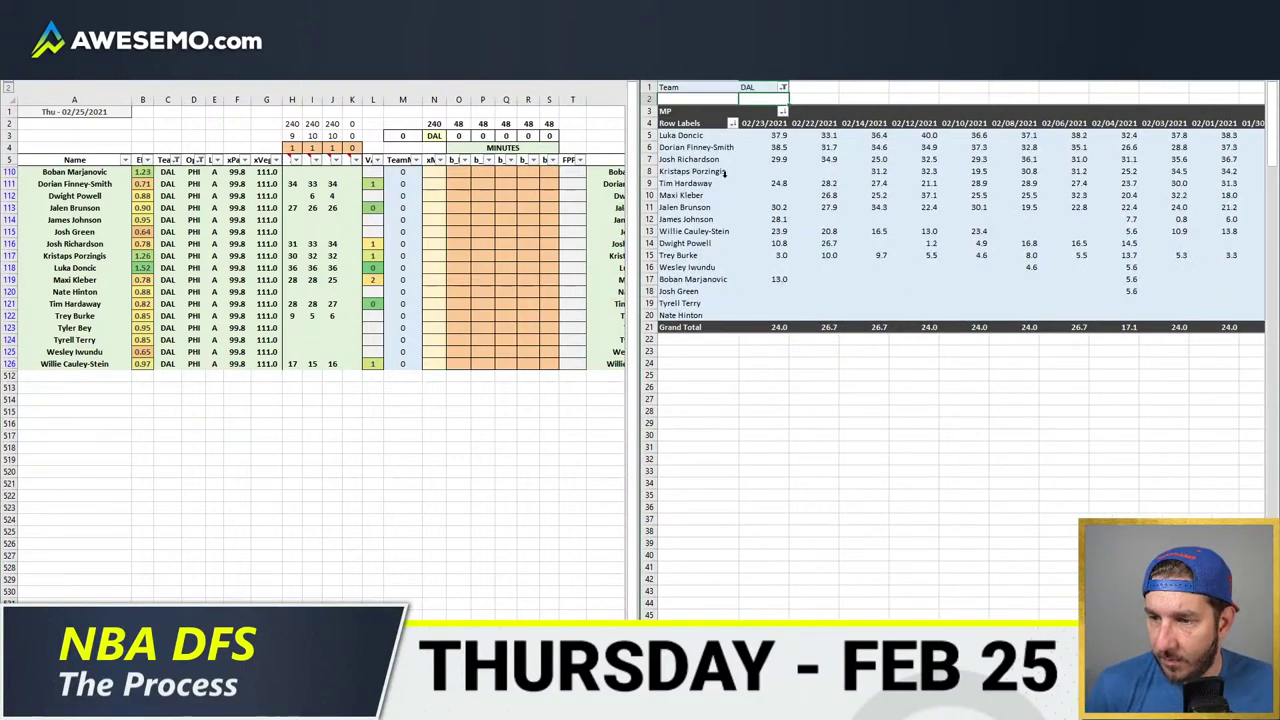
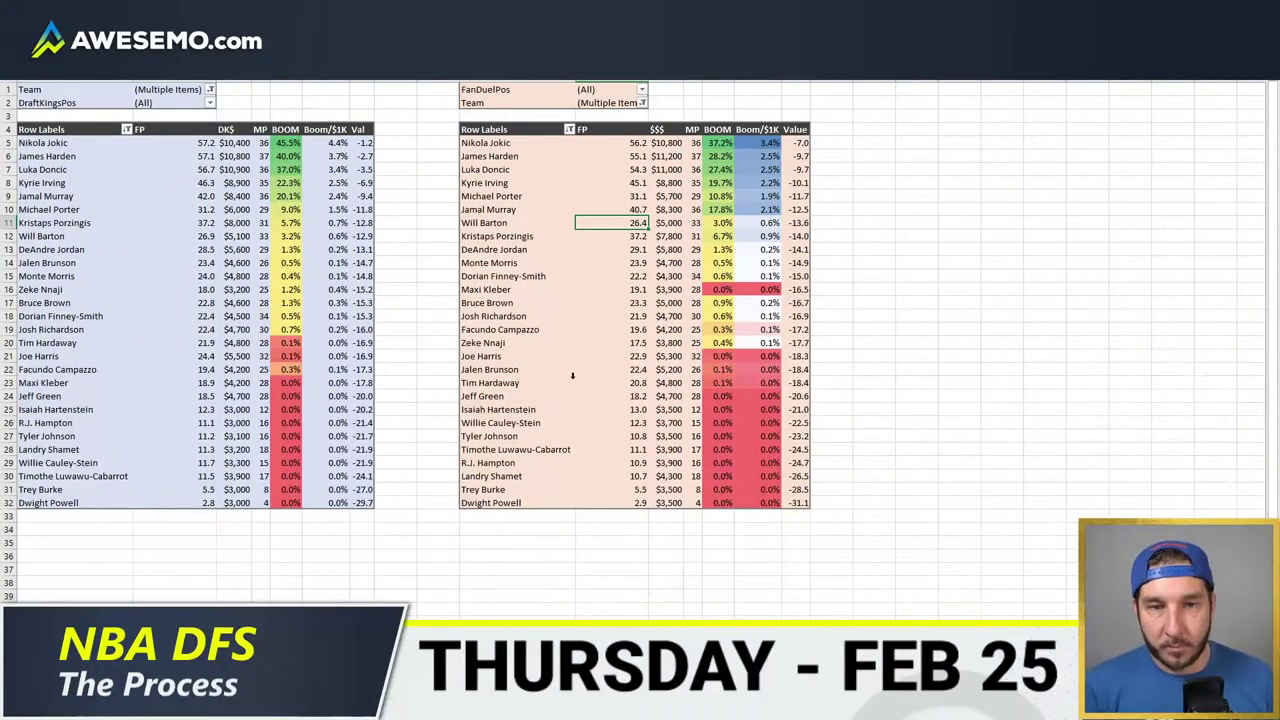
- Refresh the DraftKings and FanDuel player value pivot tables with the current projections
right_click(572, 380)
key(Escape)
right_click(229, 266)
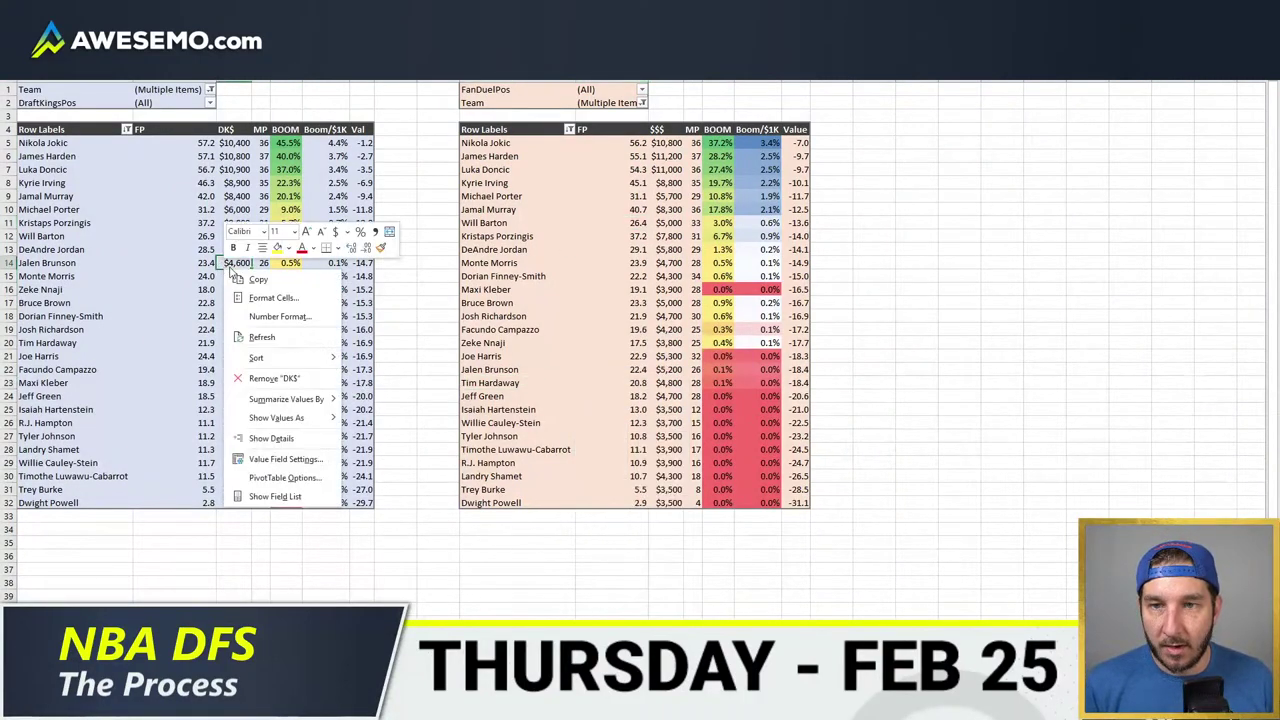
click(262, 337)
- Compare Michael Porter's projection, salary and value between the FanDuel and DraftKings tables
click(537, 213)
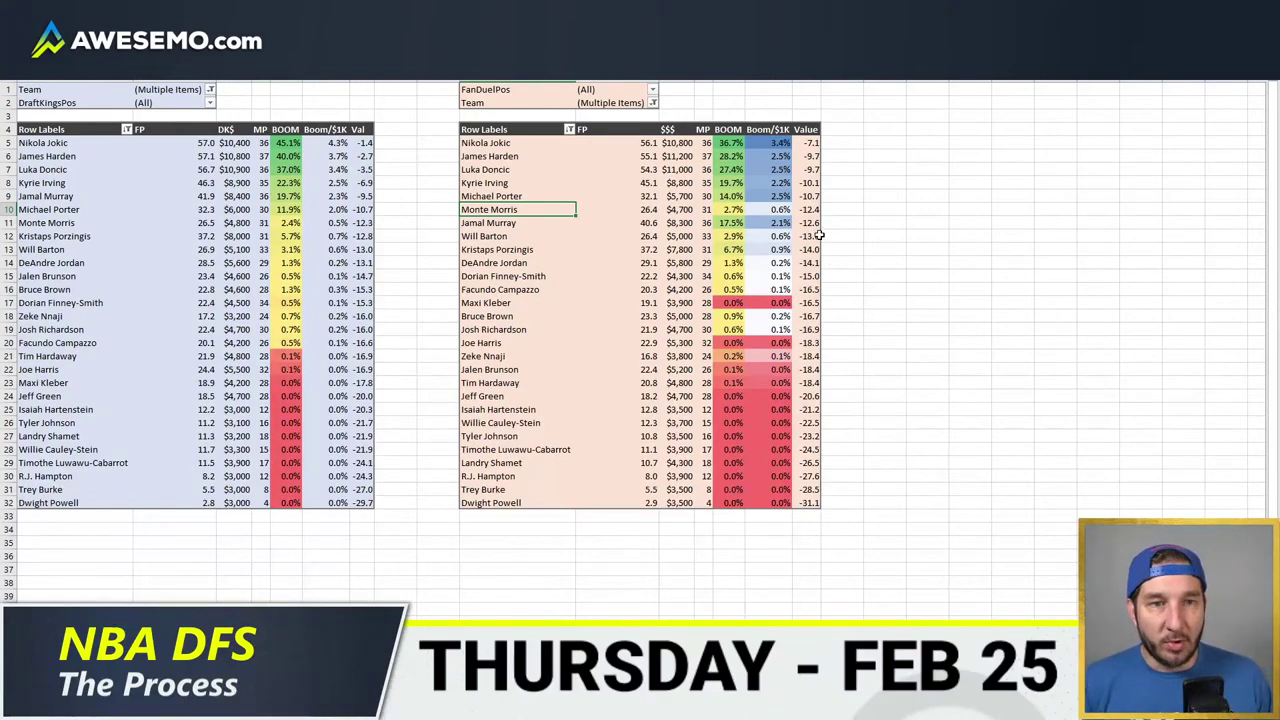
click(807, 196)
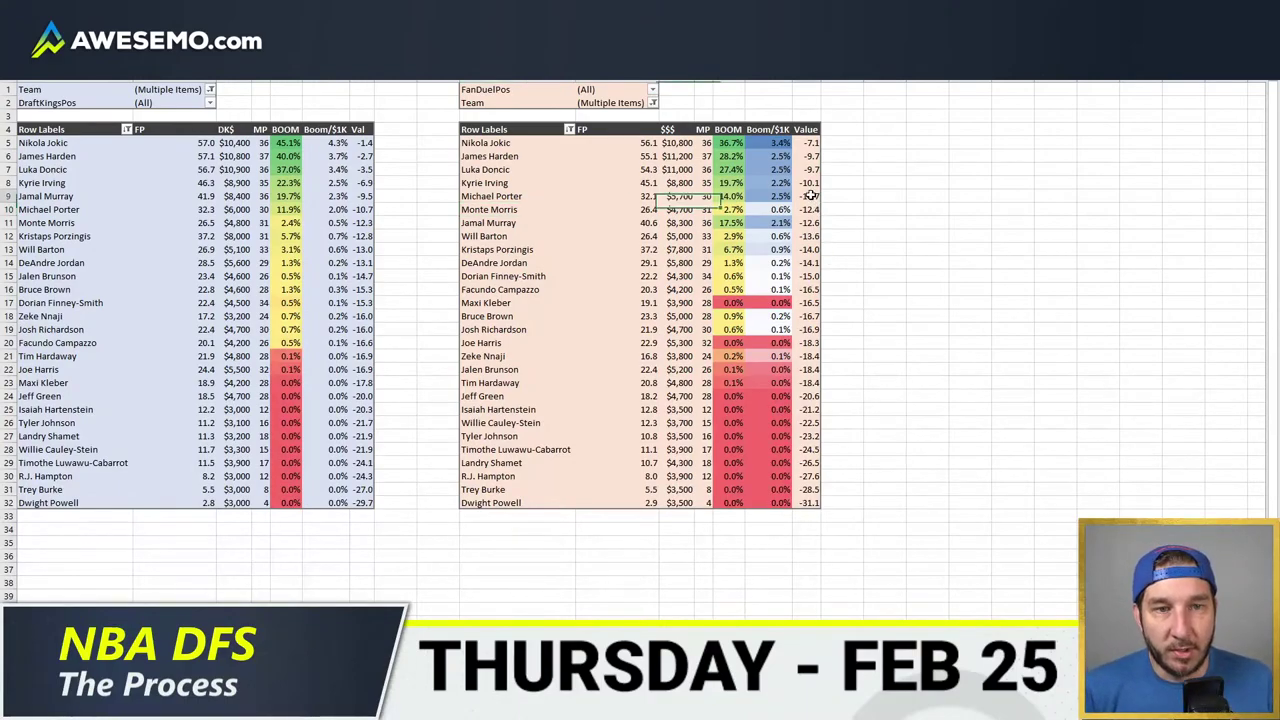
click(201, 210)
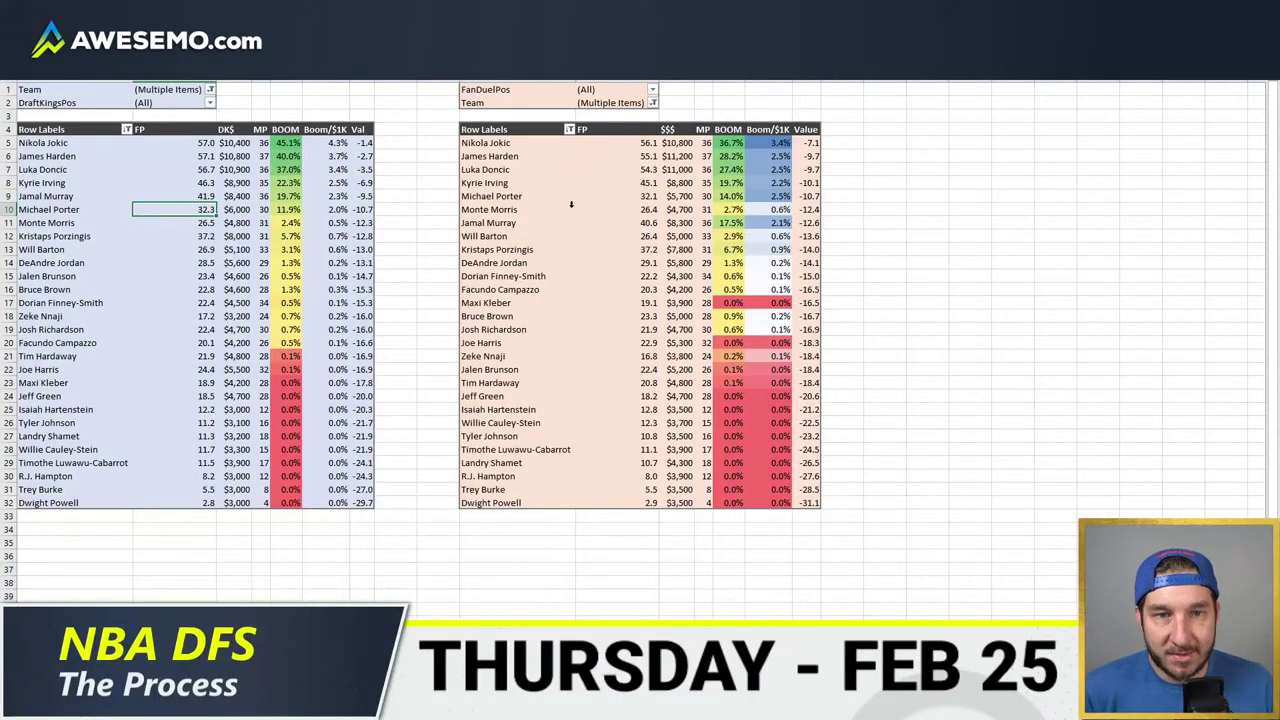
click(682, 196)
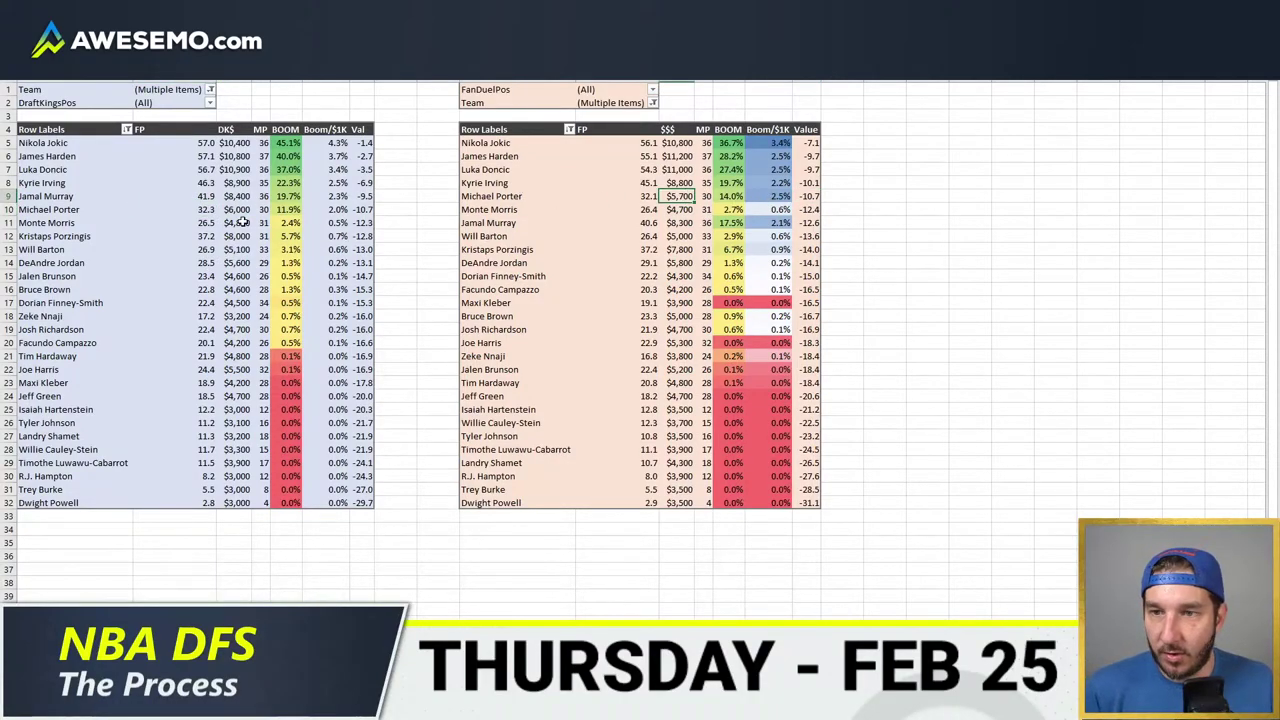
click(237, 210)
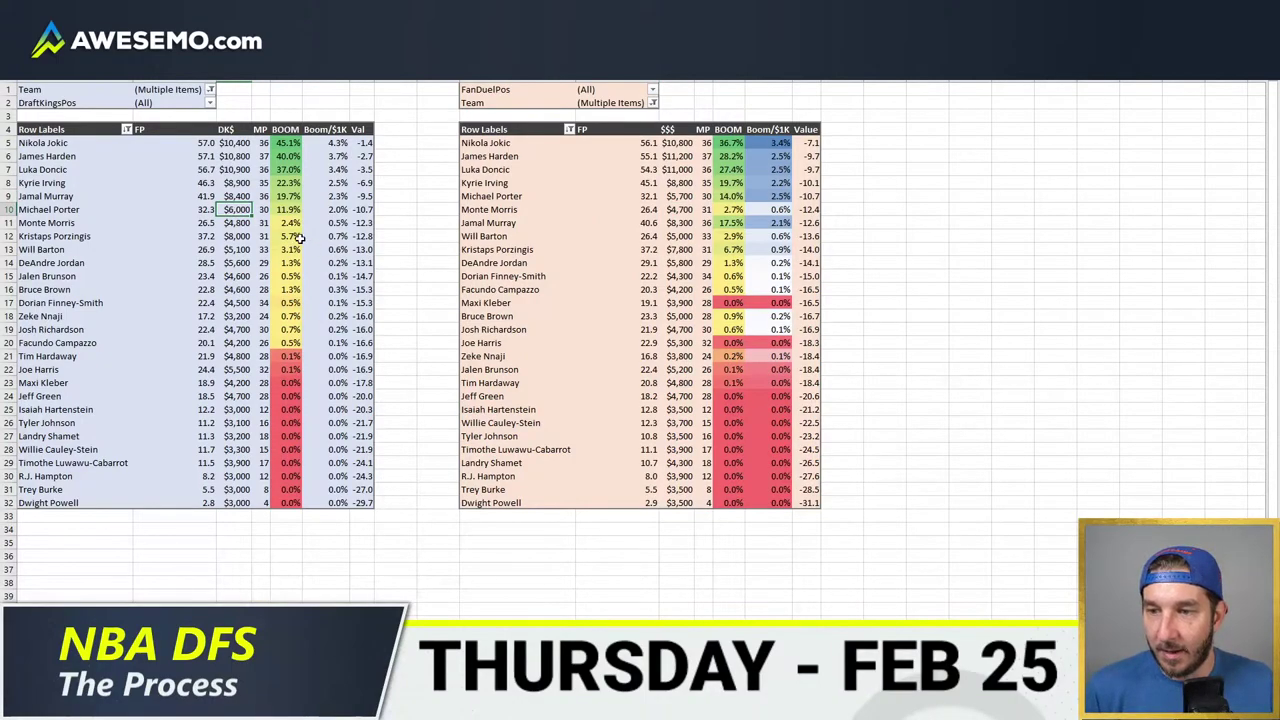
click(6, 89)
right_click(6, 89)
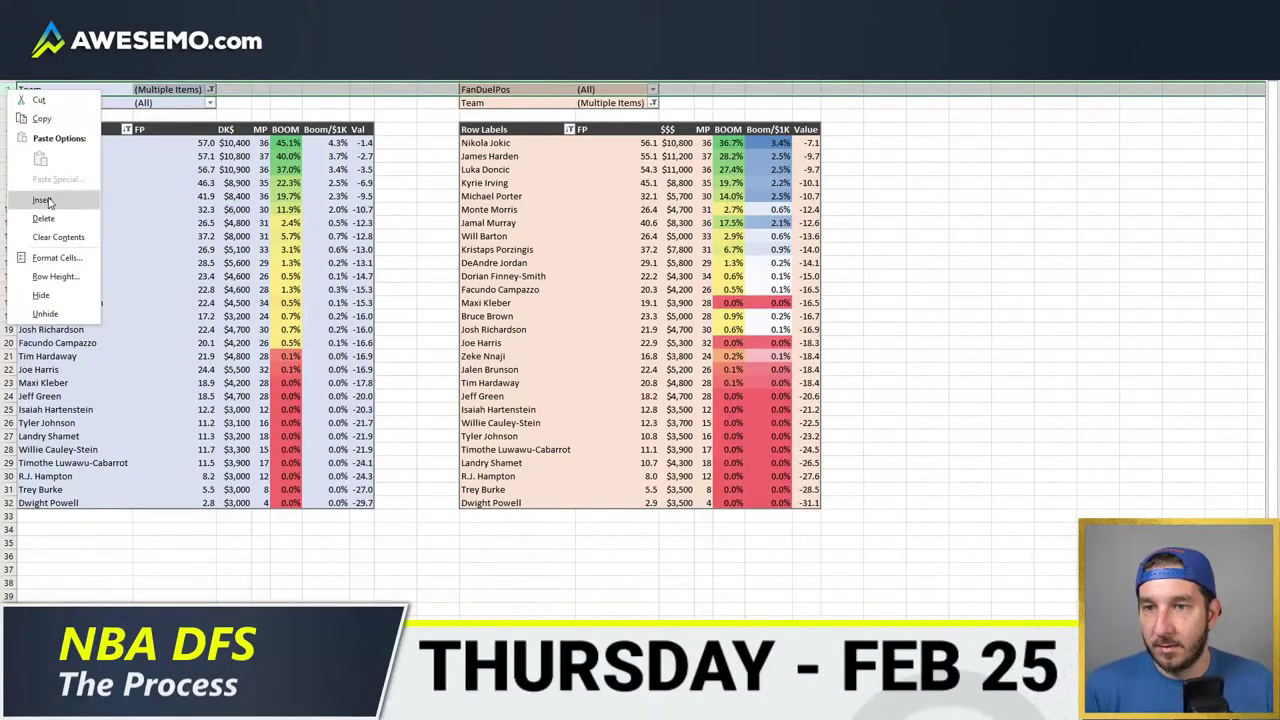
click(842, 302)
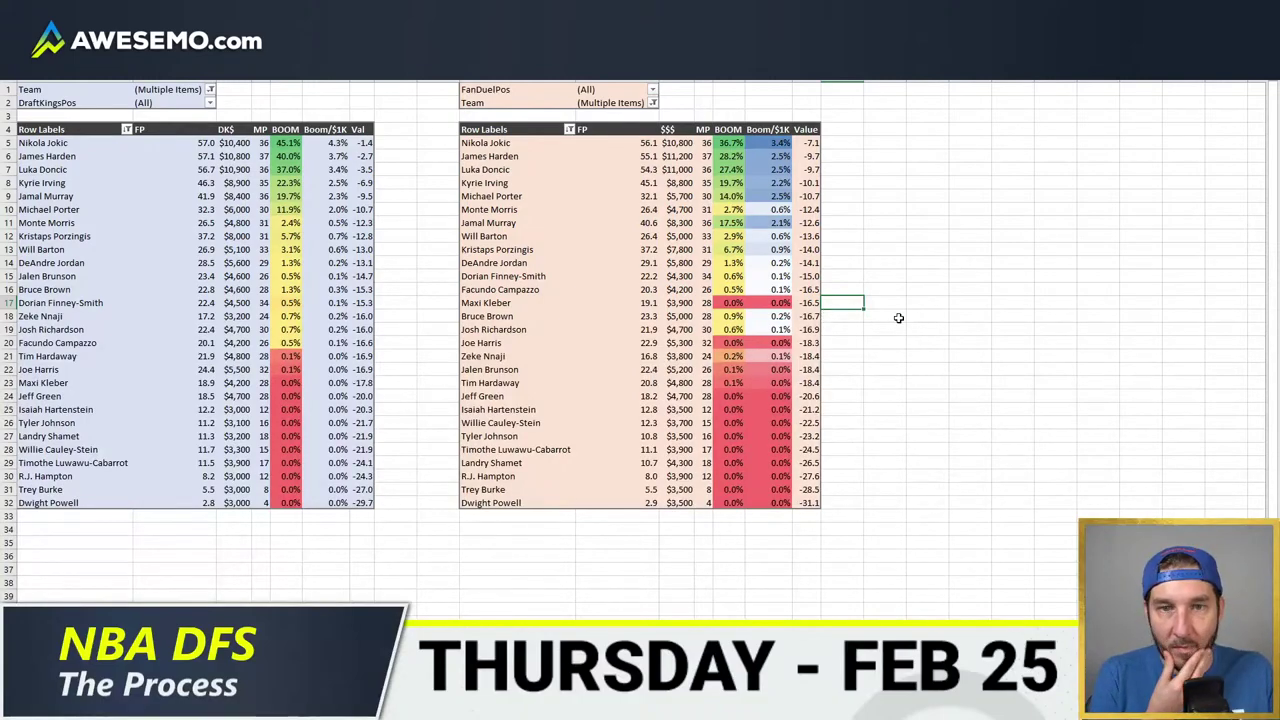
- Examine Maxi Kleber's FanDuel BOOM value and the Denver and Washington team projections, then return to the player value tables
mouse_move(777, 302)
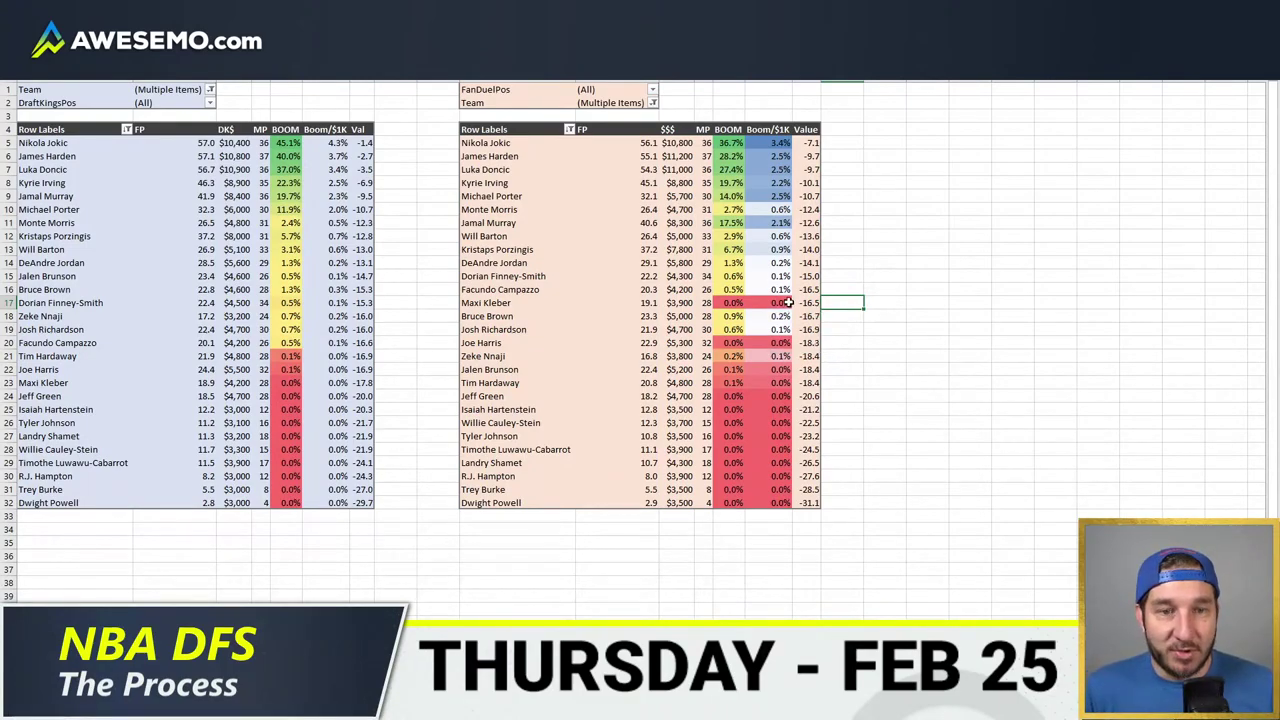
click(740, 302)
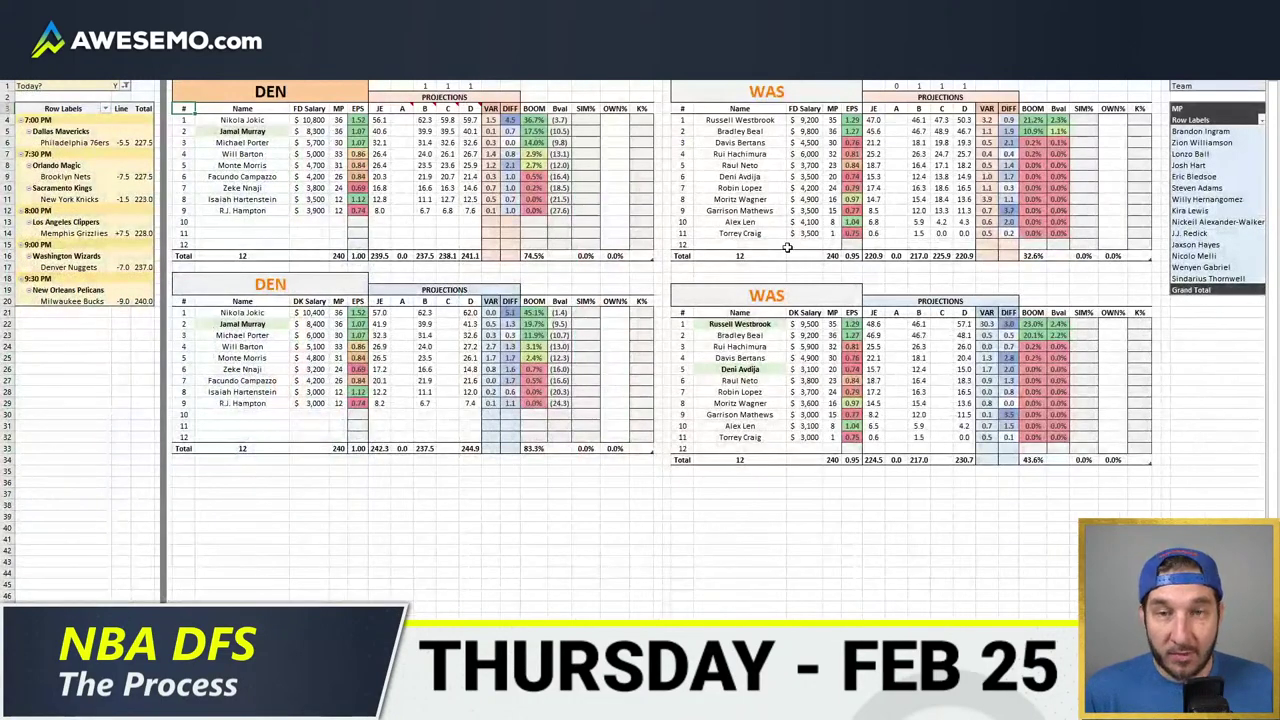
click(787, 247)
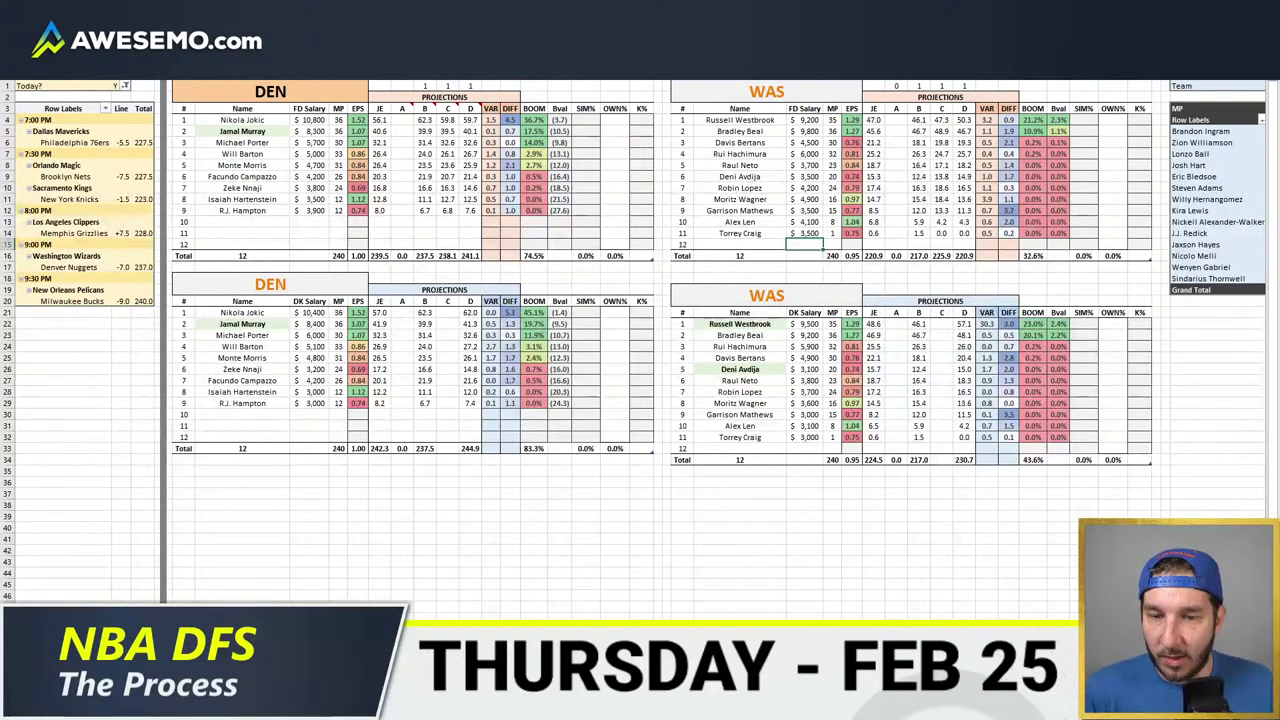
key(ctrl+Page_Down)
key(ctrl+Page_Down)
key(ctrl+Page_Up)
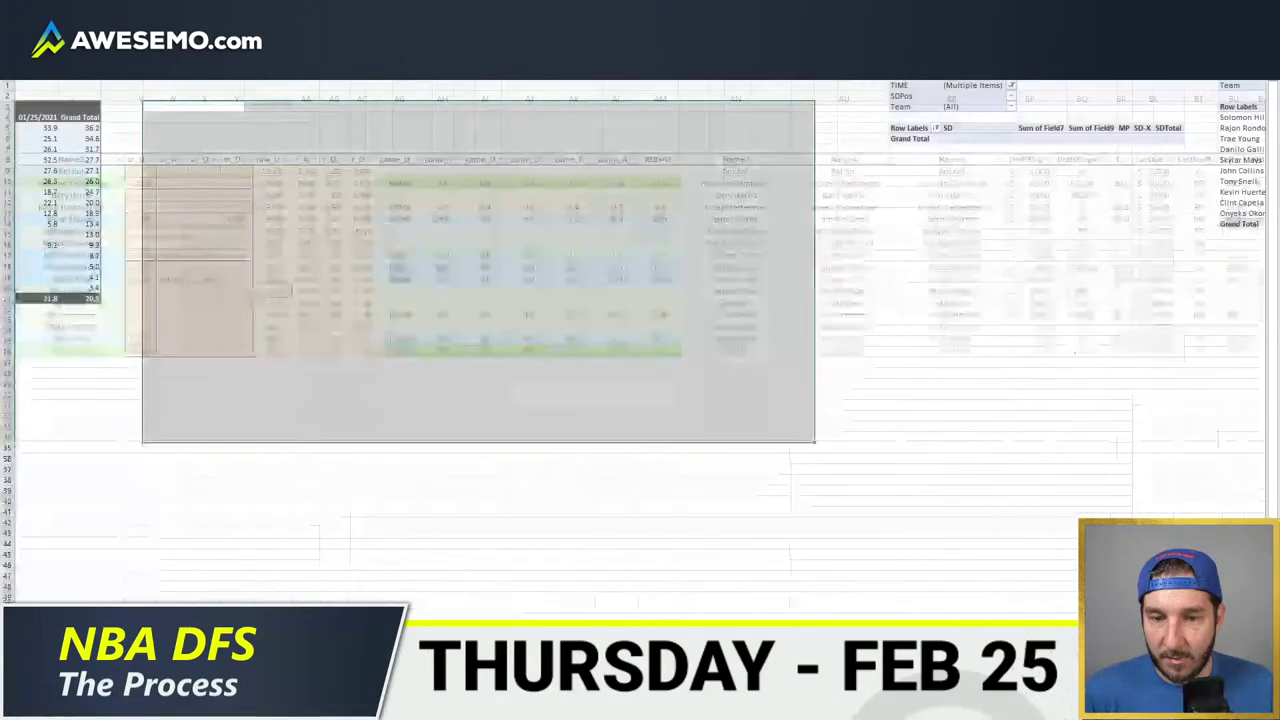
key(ctrl+Page_Up)
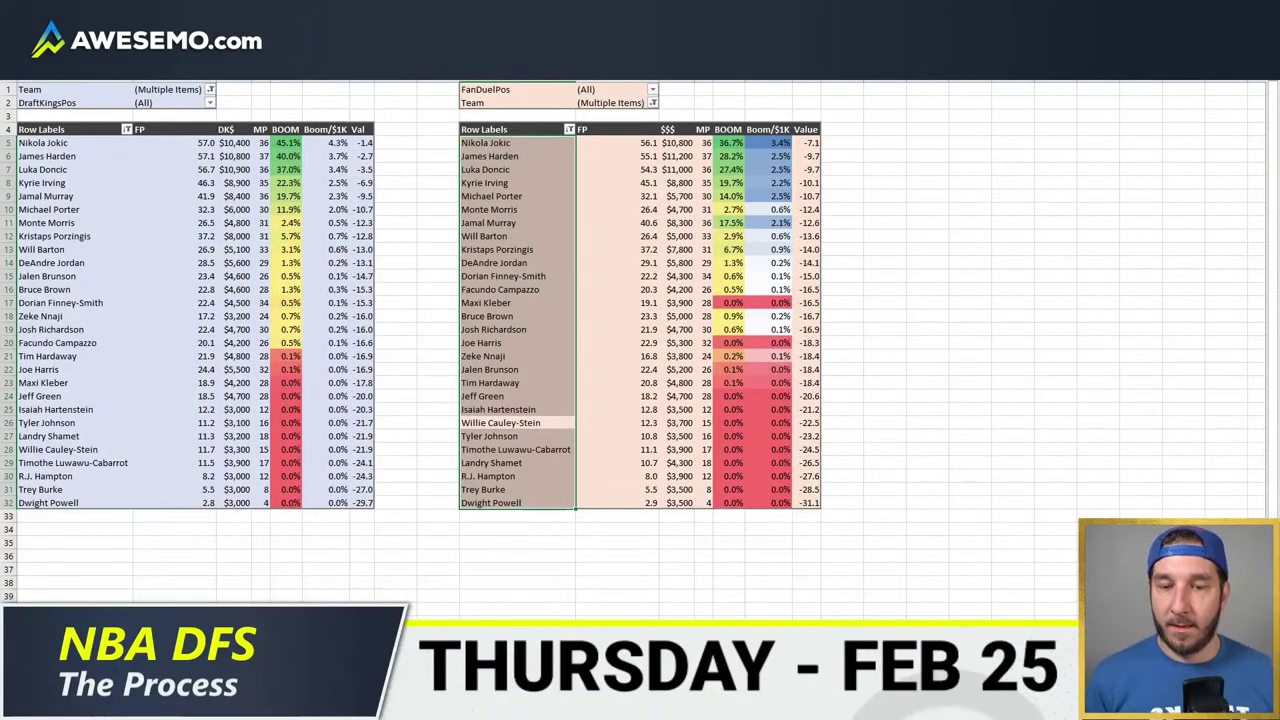
- Color the sheet tab with a dark orange theme color
right_click(342, 688)
mouse_move(395, 594)
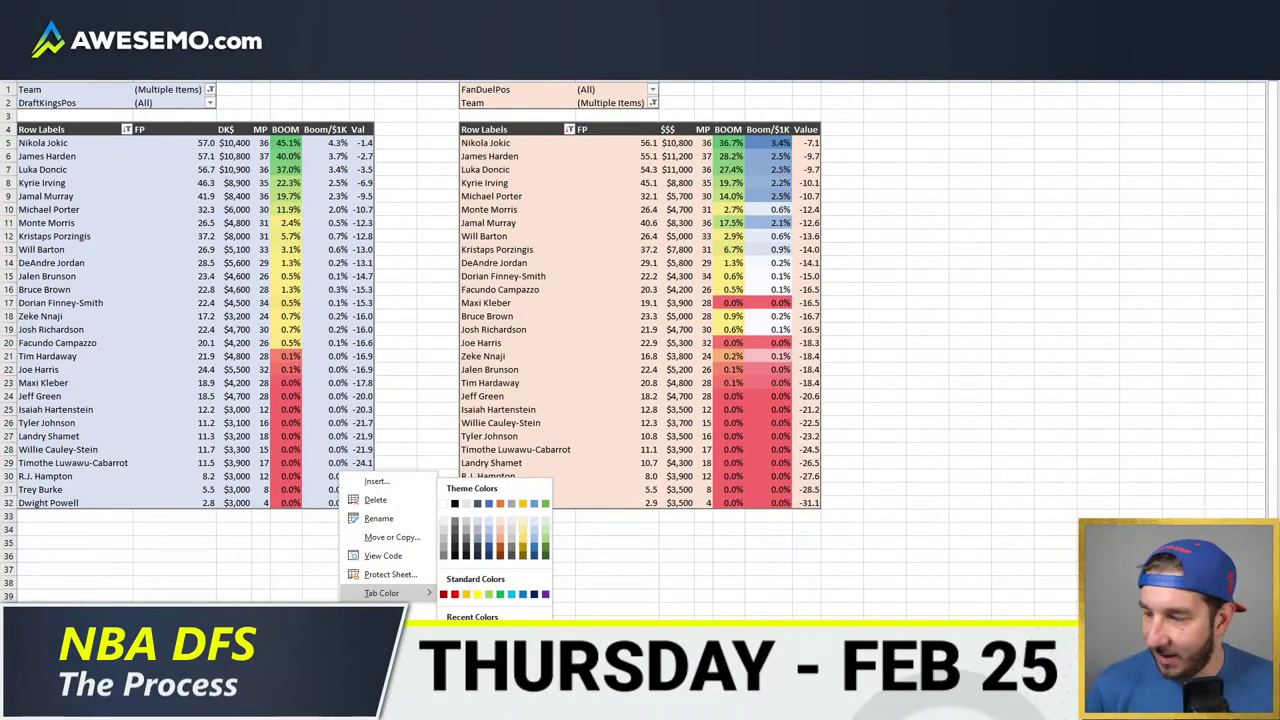
click(503, 551)
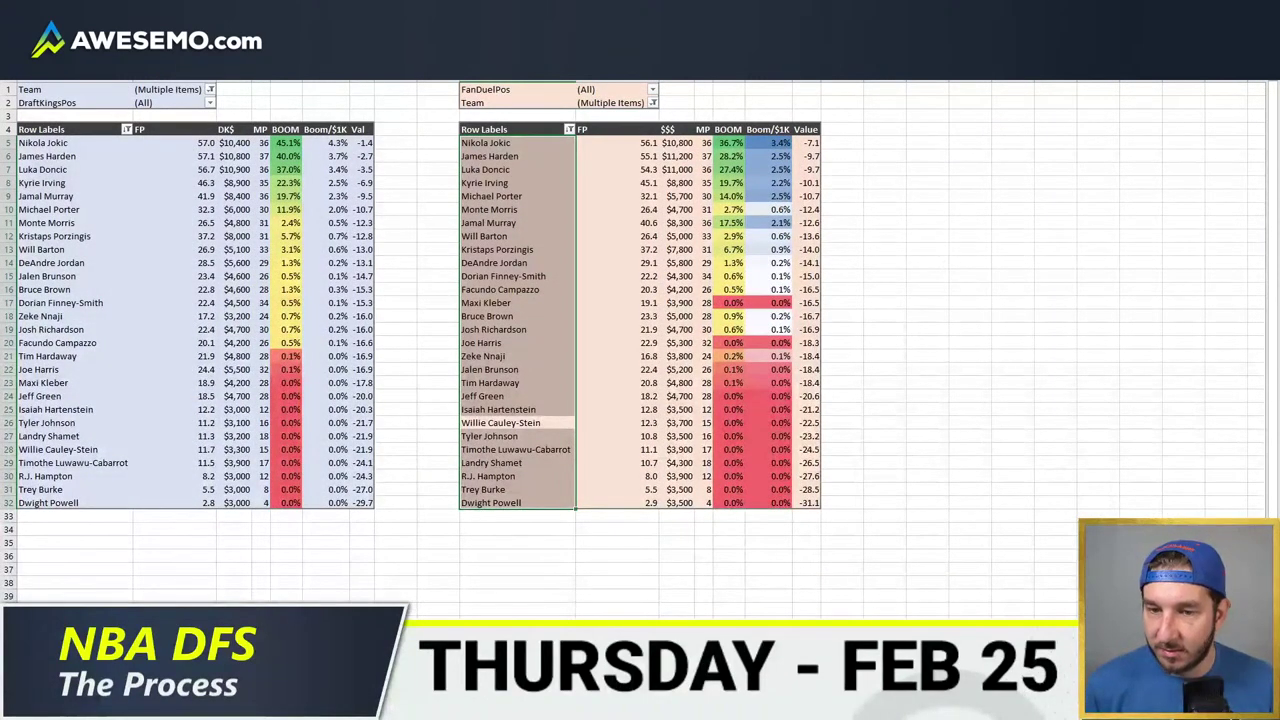
- Compare the value scores of the highest-ranked DraftKings players with the FanDuel scores, including Michael Porter and the lowest-ranked players
click(326, 410)
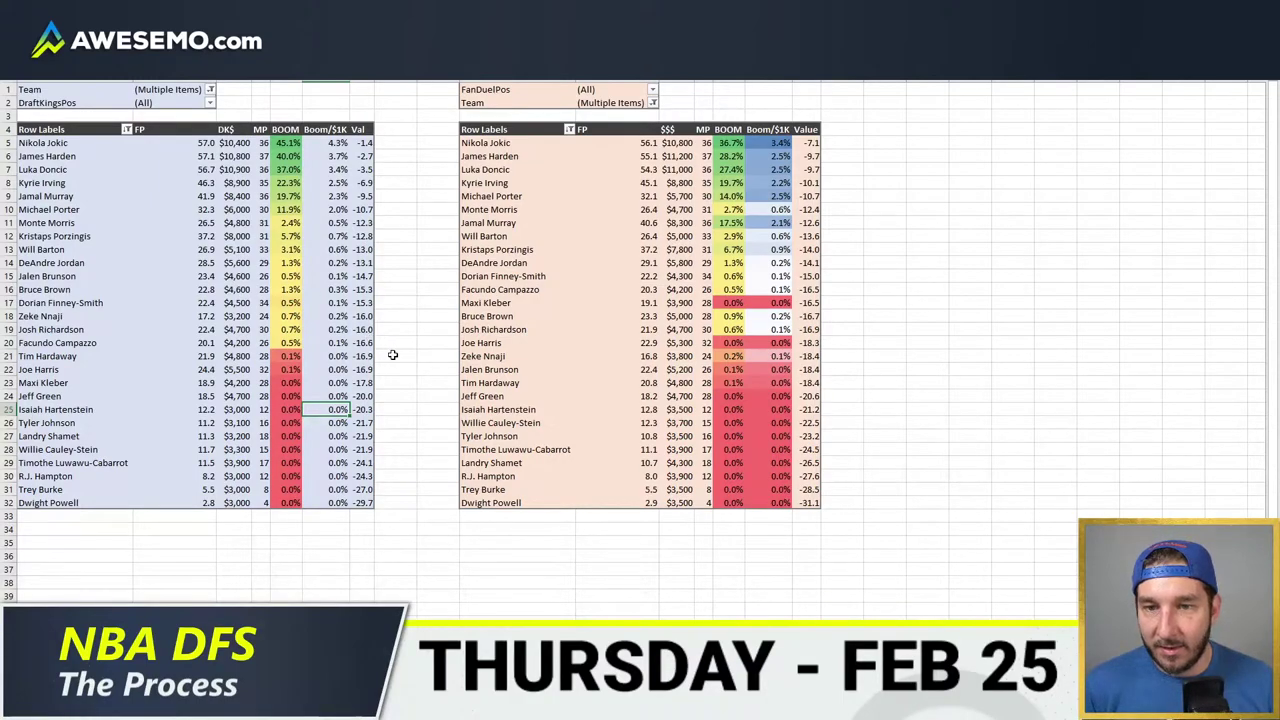
drag(365, 145, 366, 207)
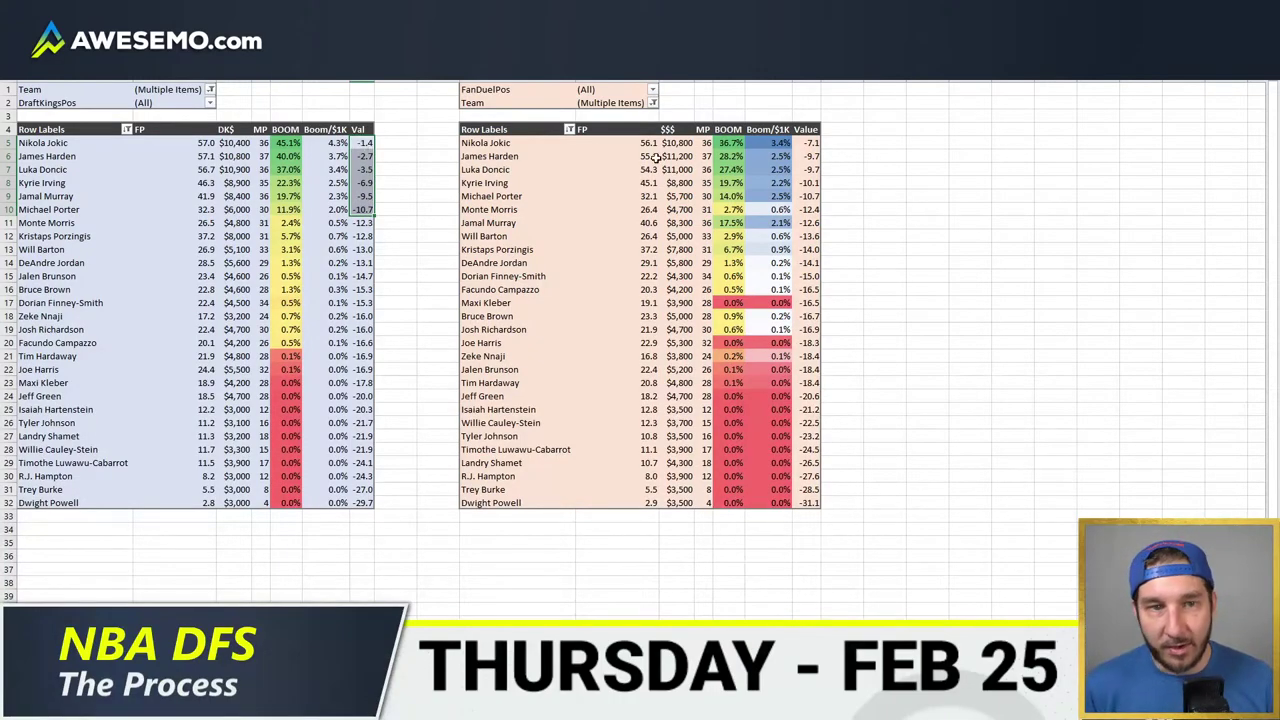
click(812, 197)
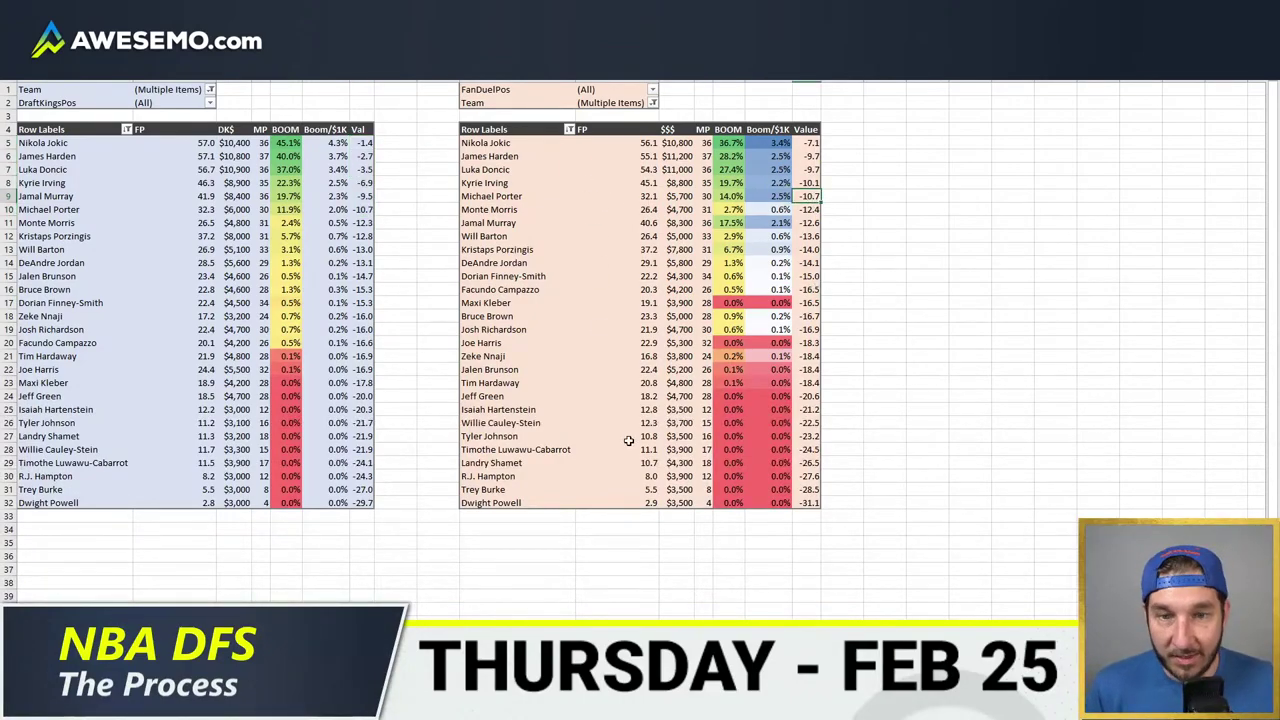
drag(812, 316, 812, 503)
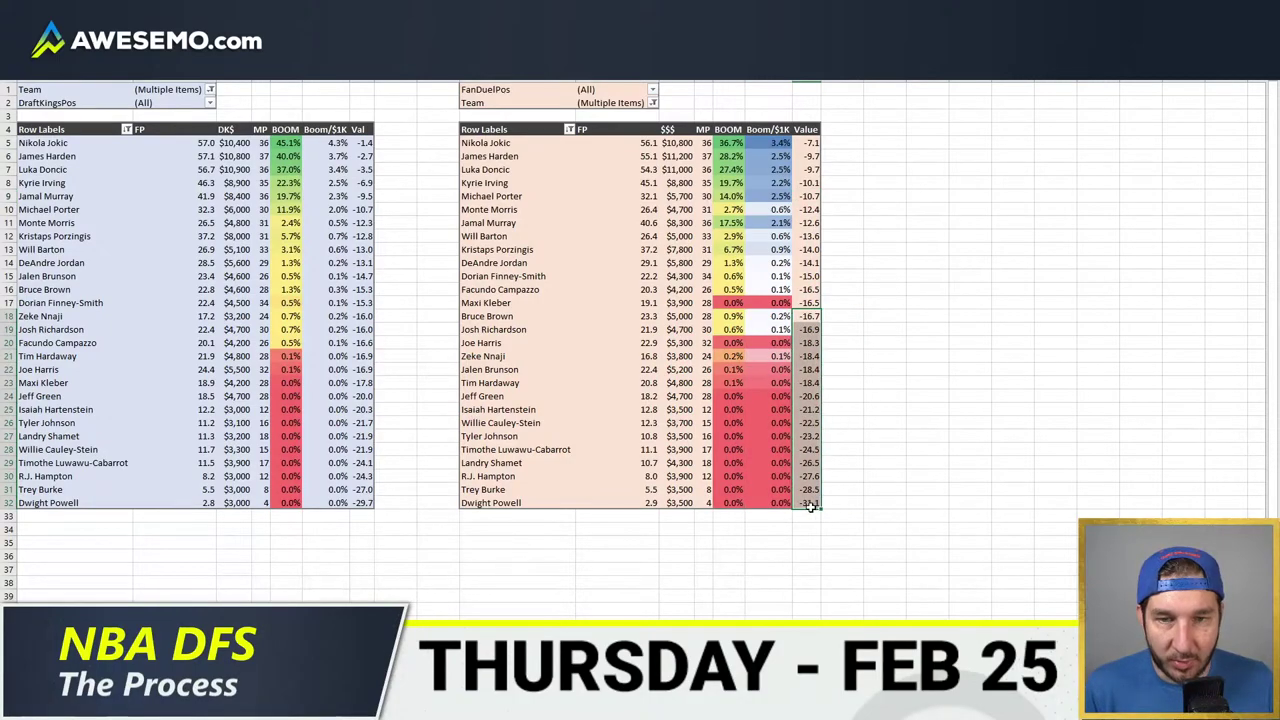
- Label the DraftKings table's BOOM column with "3.5x+22" in the cell directly above its header
click(338, 236)
click(286, 116)
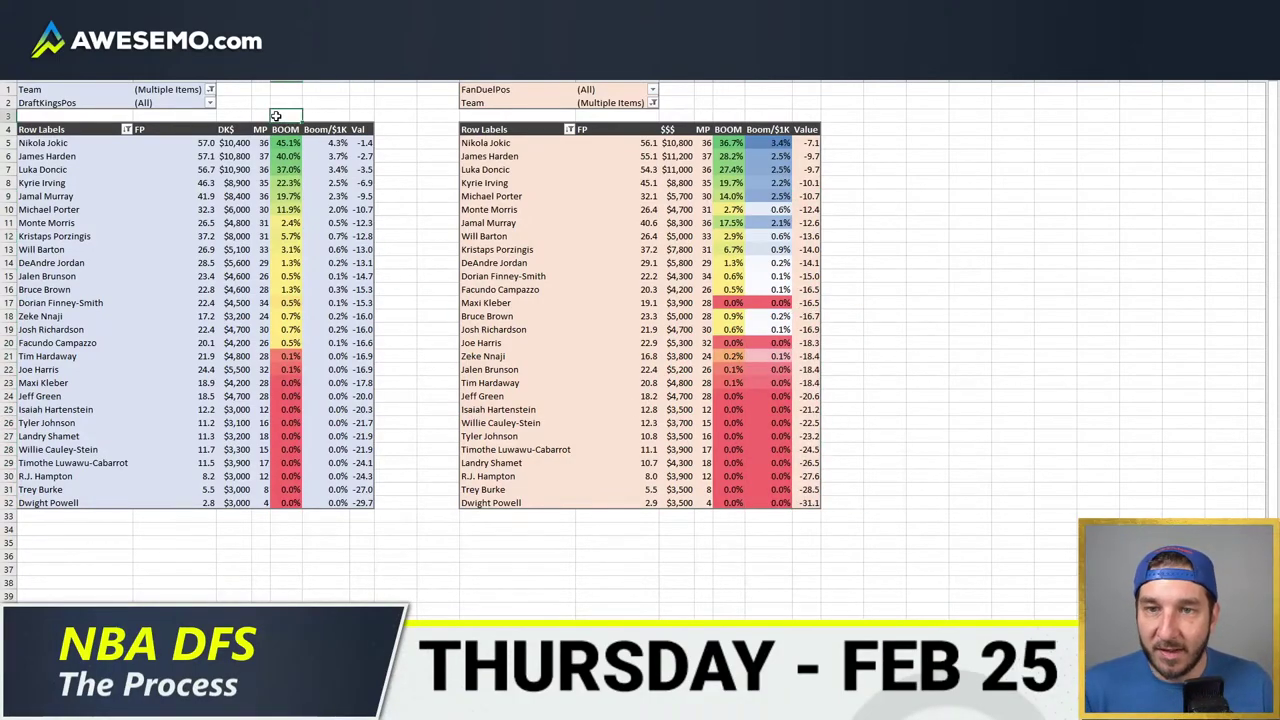
text(3x)
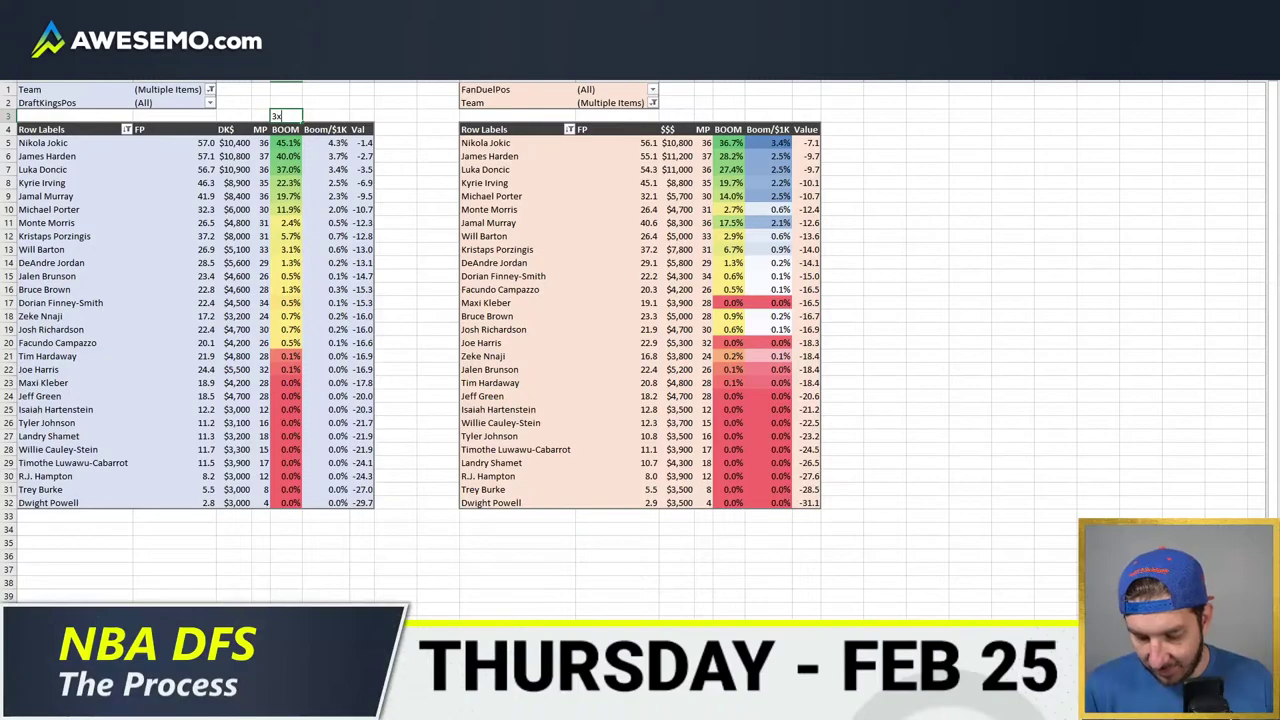
key(BackSpace)
key(BackSpace)
key(BackSpace)
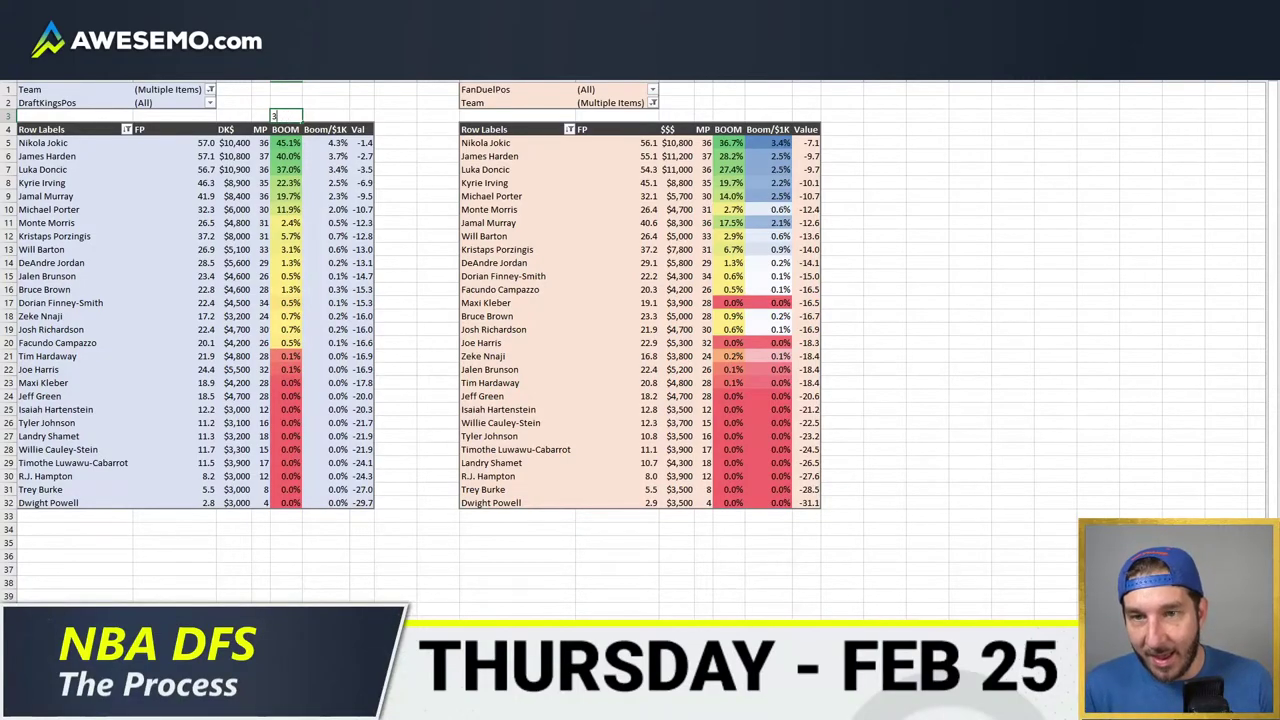
text(.)
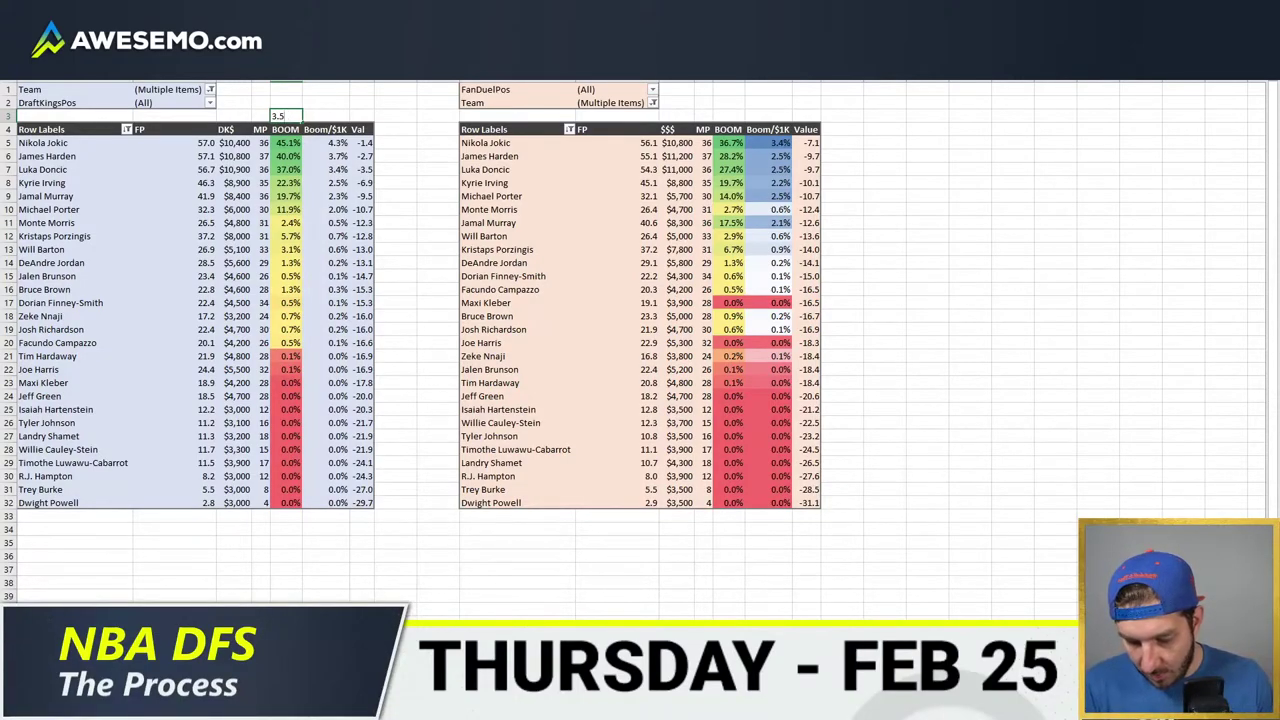
text(5x+22)
key(Tab)
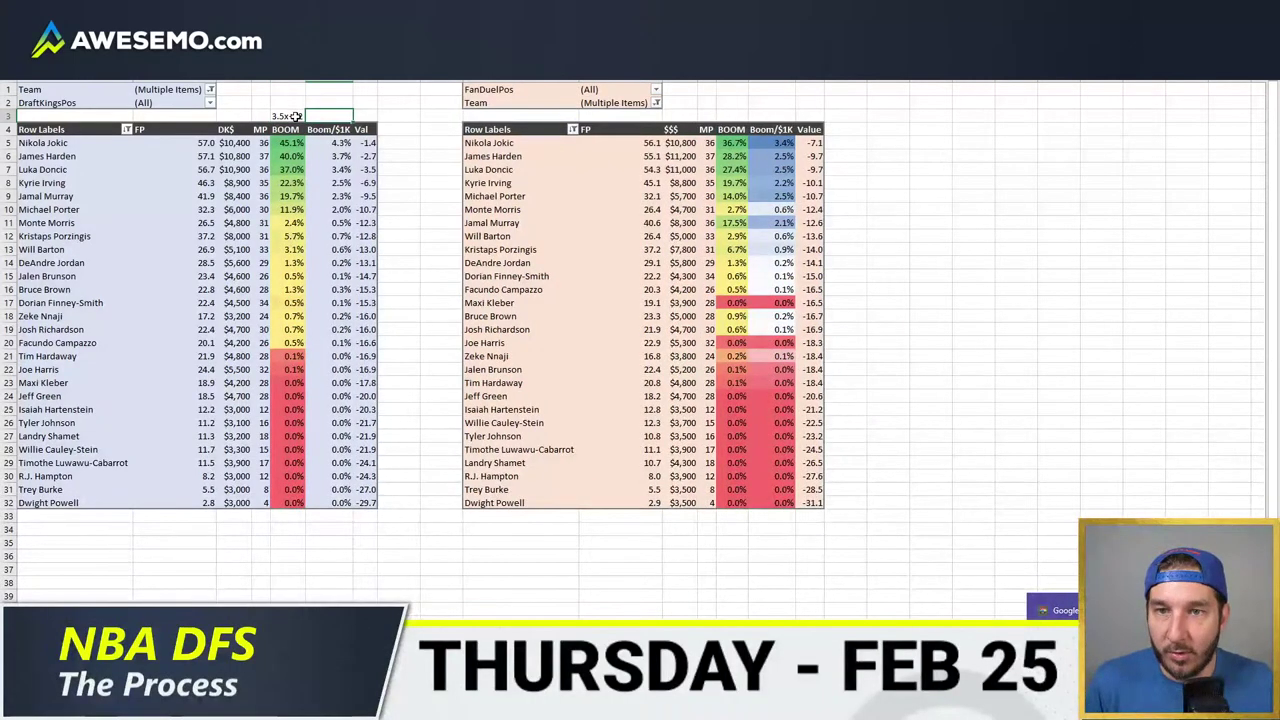
- Copy the "3.5x+22" label to the cell above the FanDuel table's BOOM header
key(Left)
key(ctrl+c)
click(745, 113)
key(ctrl+v)
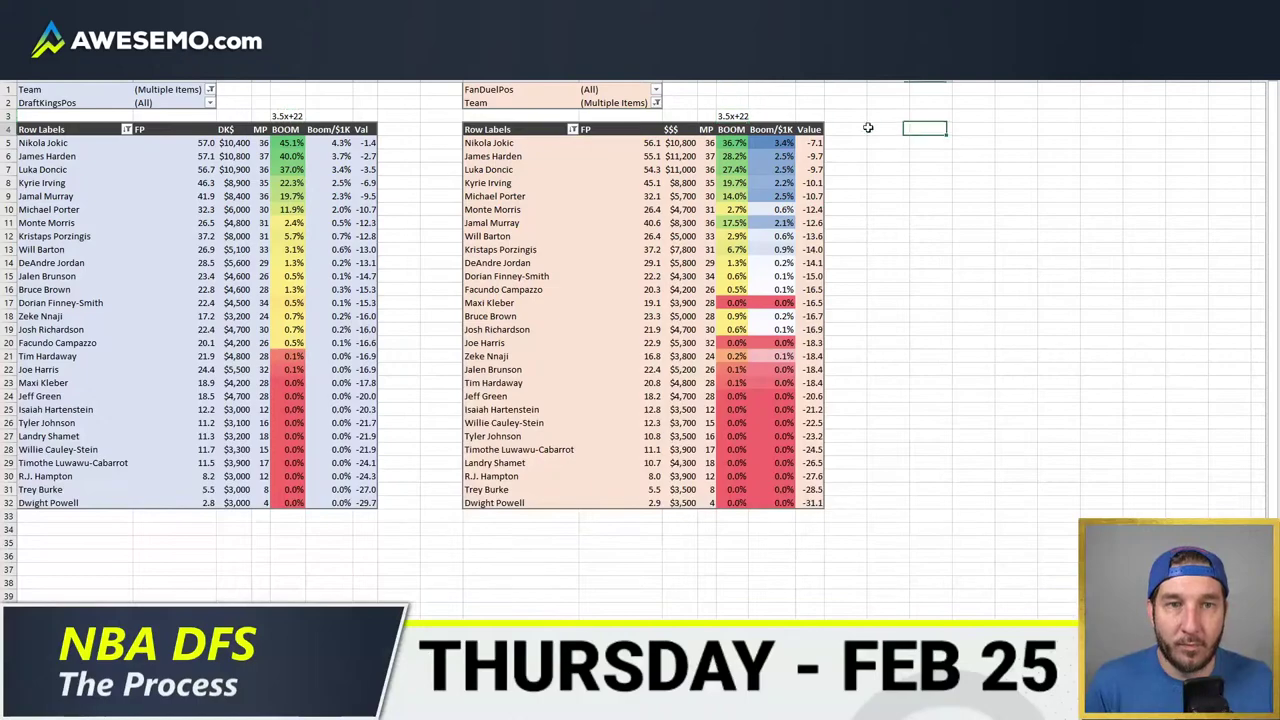
click(934, 129)
click(934, 249)
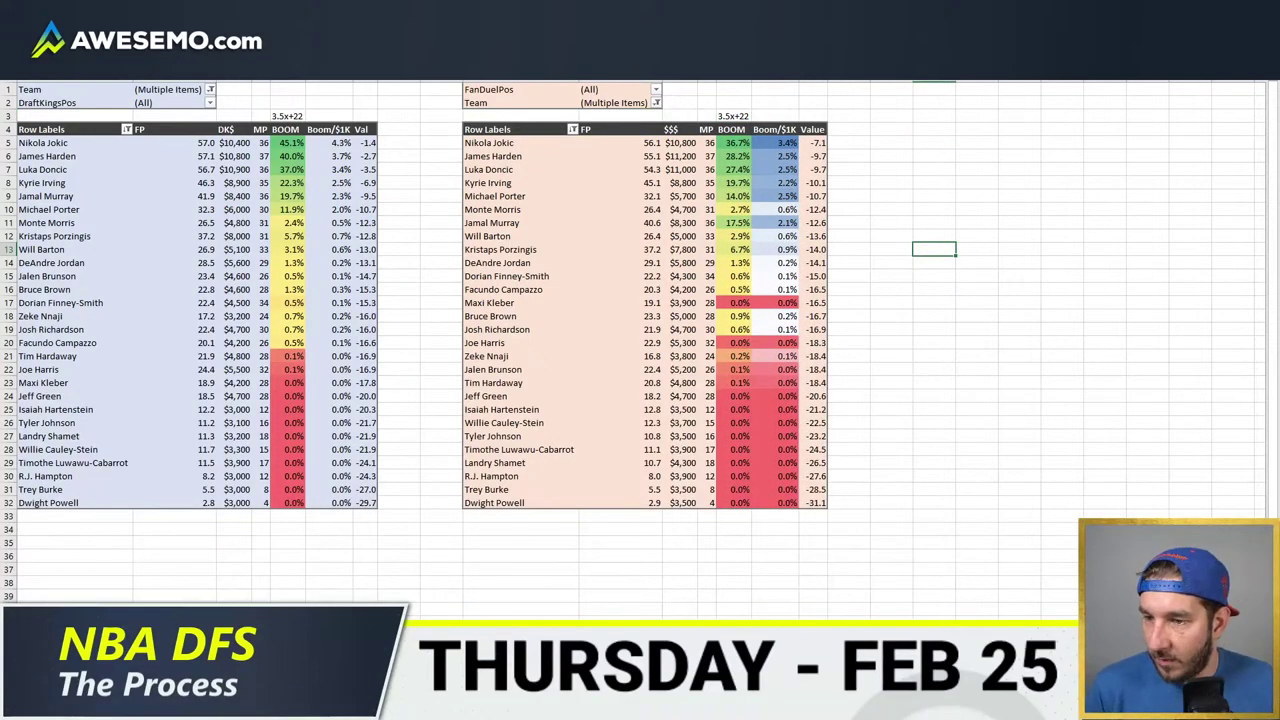
- Compare the value scores of the top nine DraftKings players with the eight highest-ranked FanDuel players
click(284, 398)
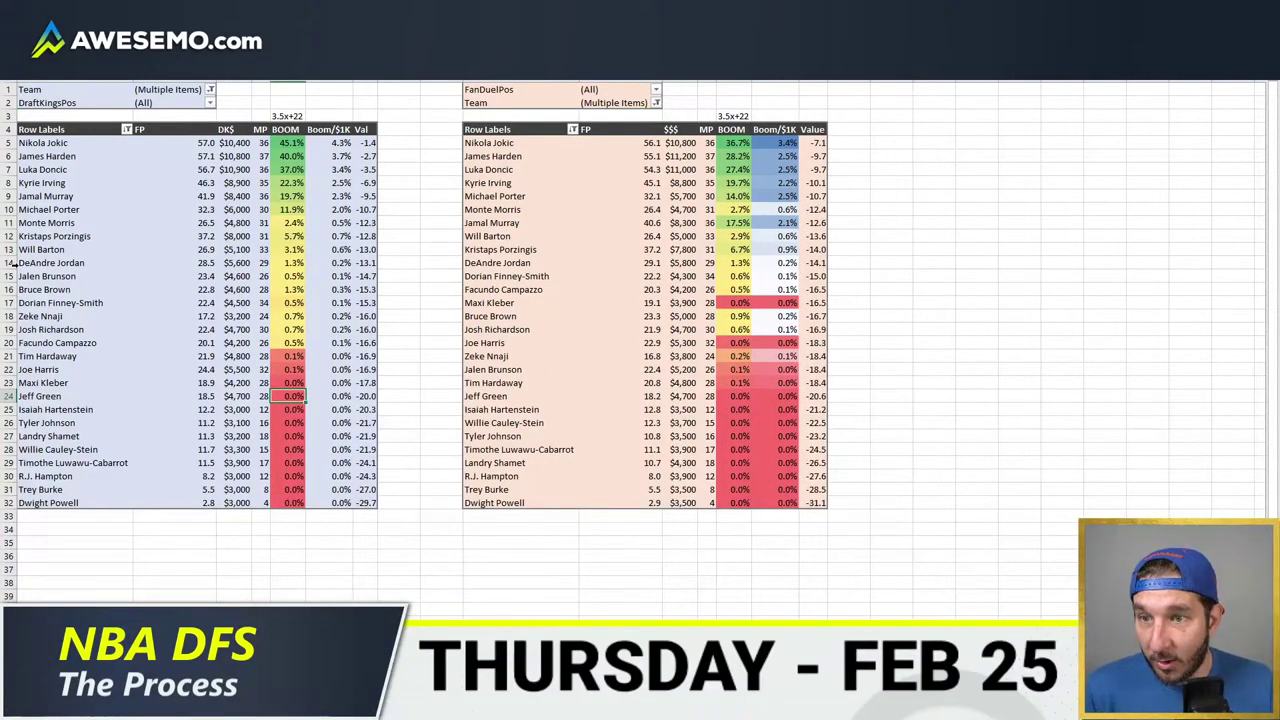
drag(365, 249, 366, 142)
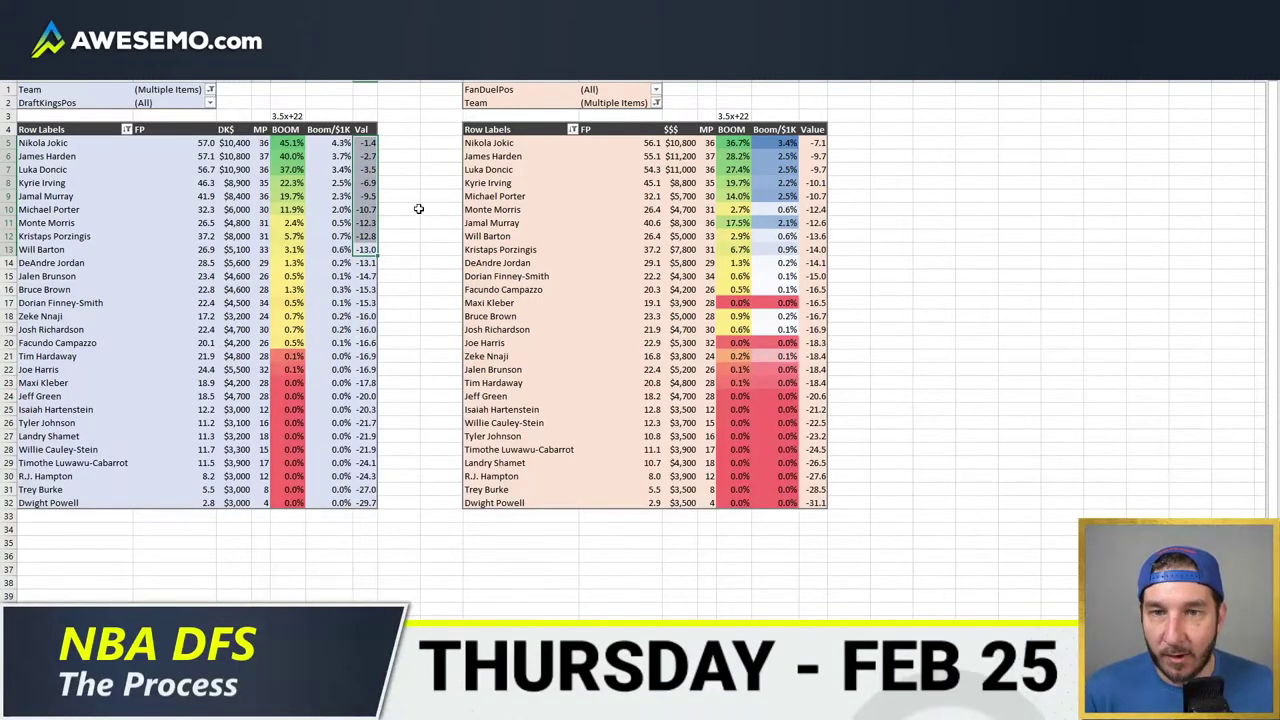
click(318, 199)
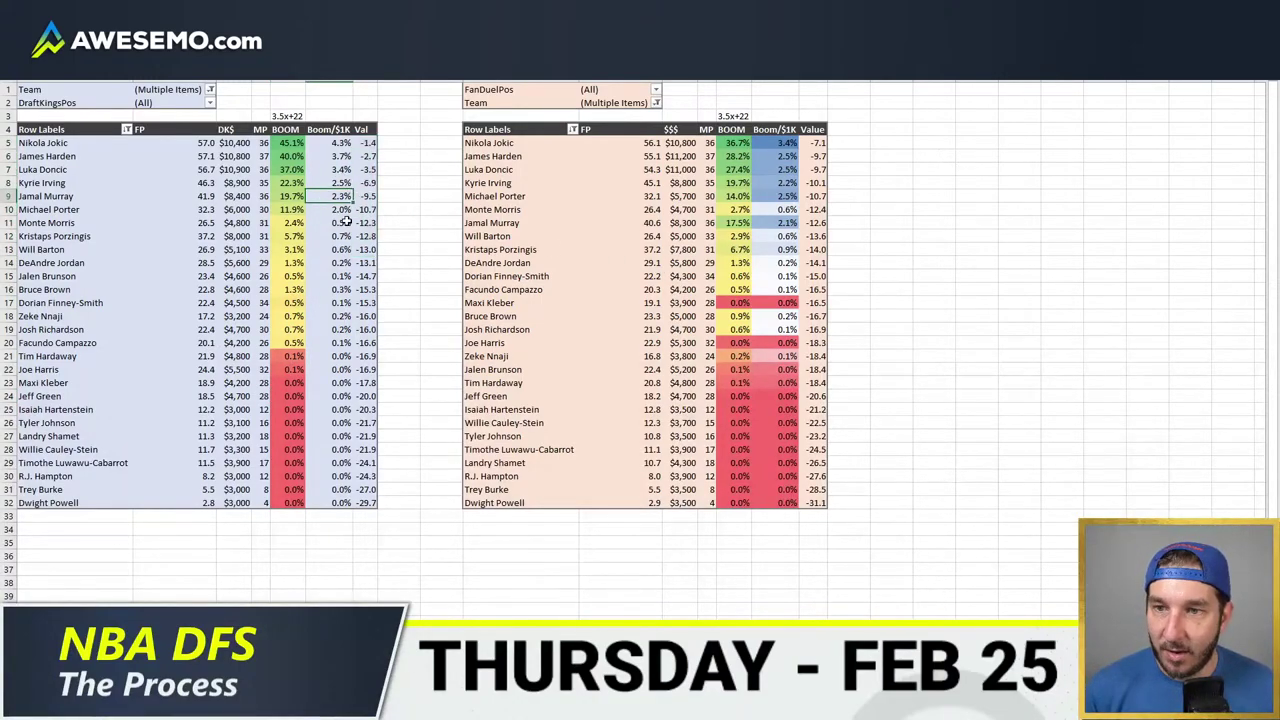
click(588, 207)
click(497, 236)
drag(497, 234, 504, 142)
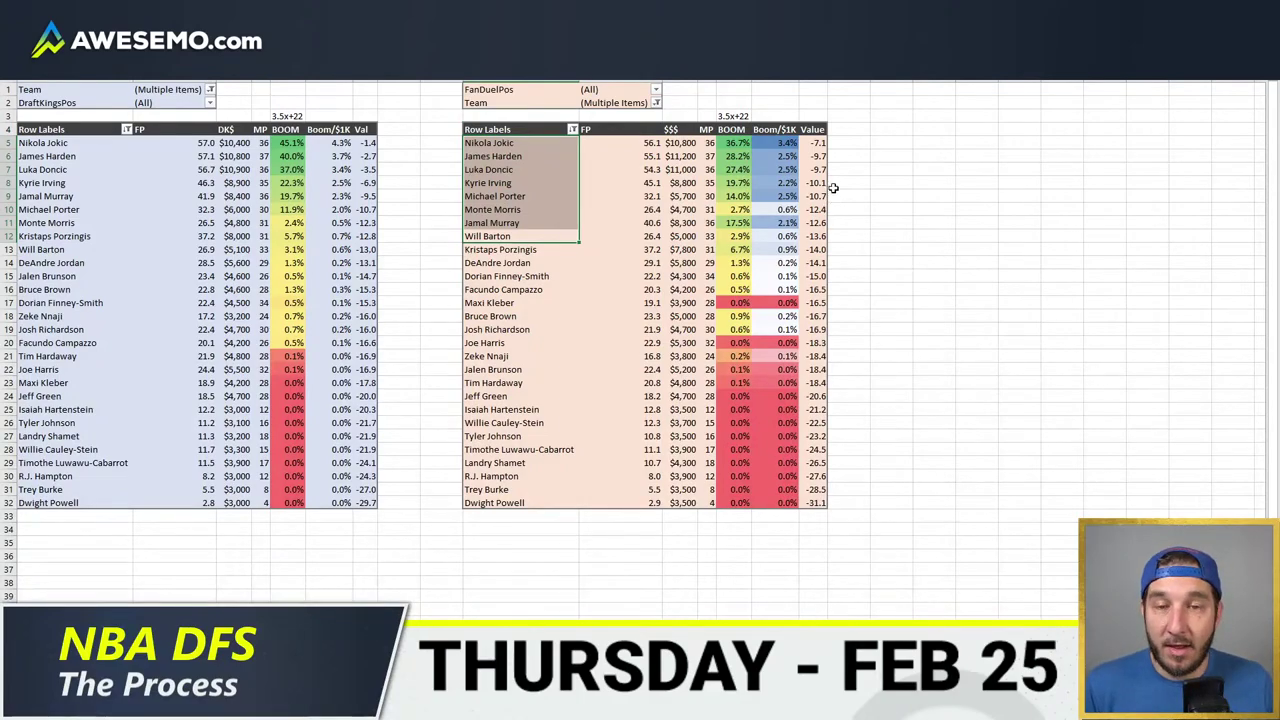
click(709, 209)
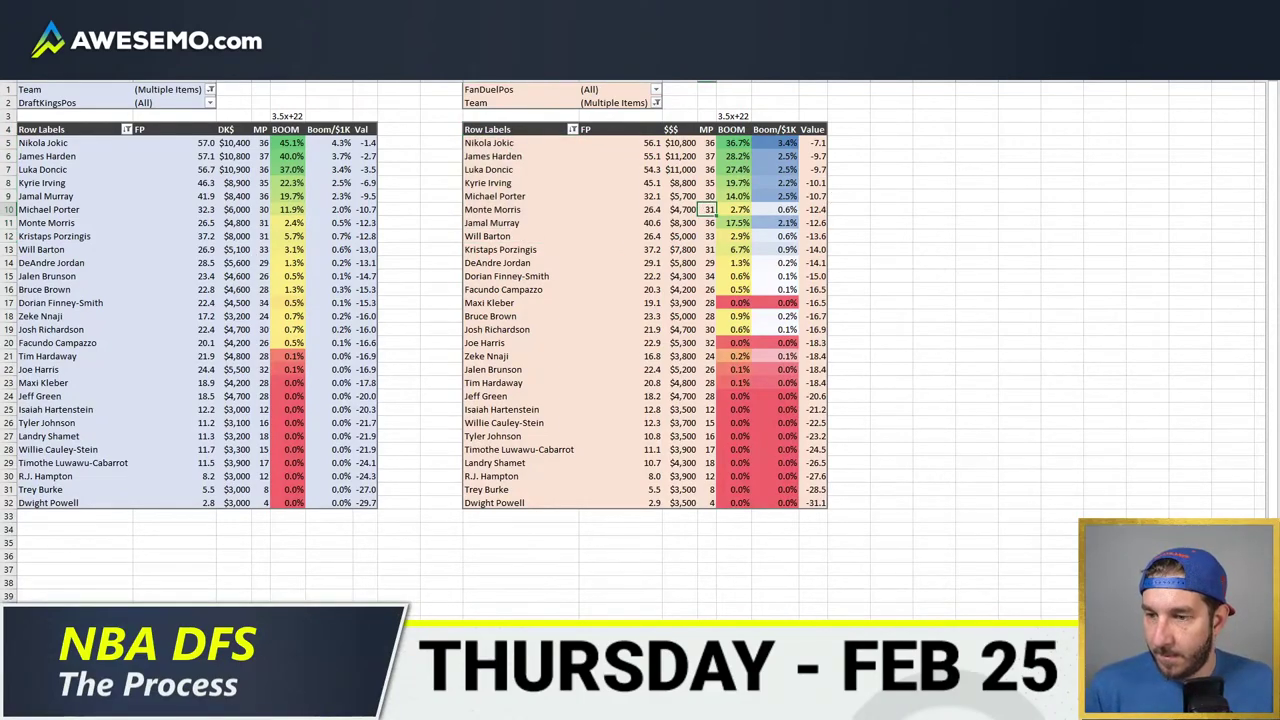
- Go to the team projections sheet and filter its Team column to LAC instead of DEN
key(ctrl+Page_Up)
click(204, 219)
key(Home)
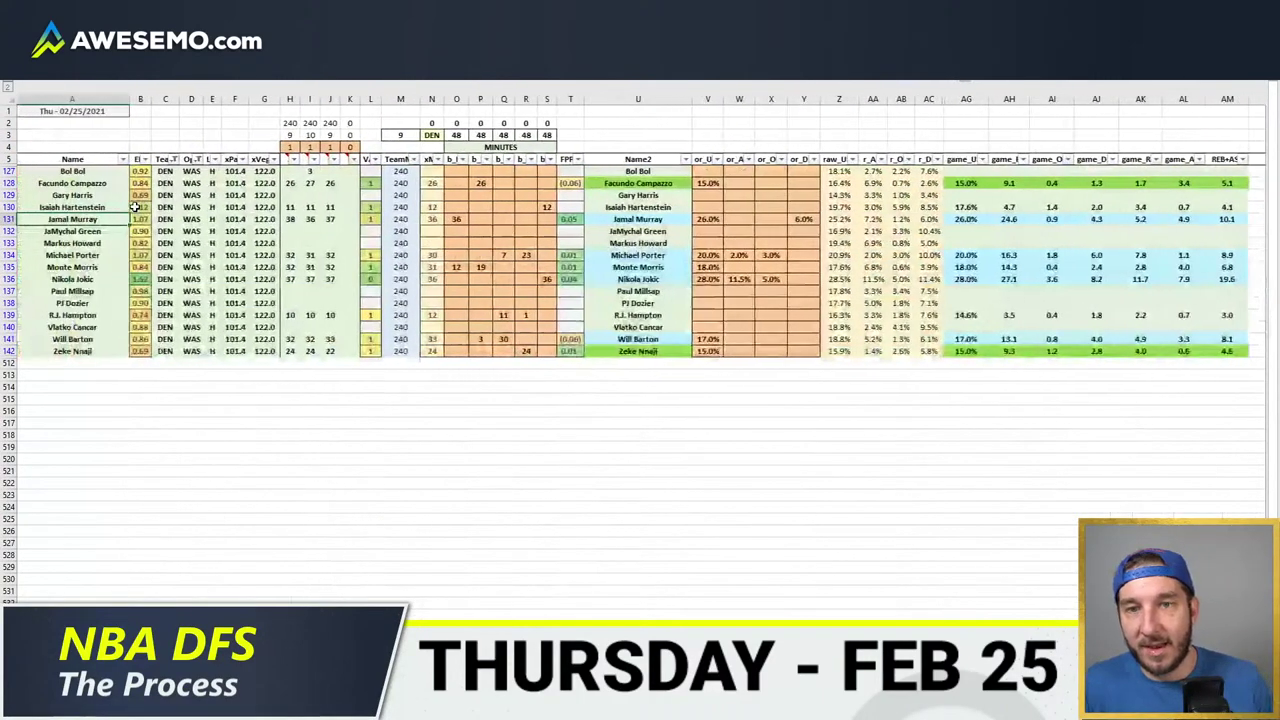
click(176, 159)
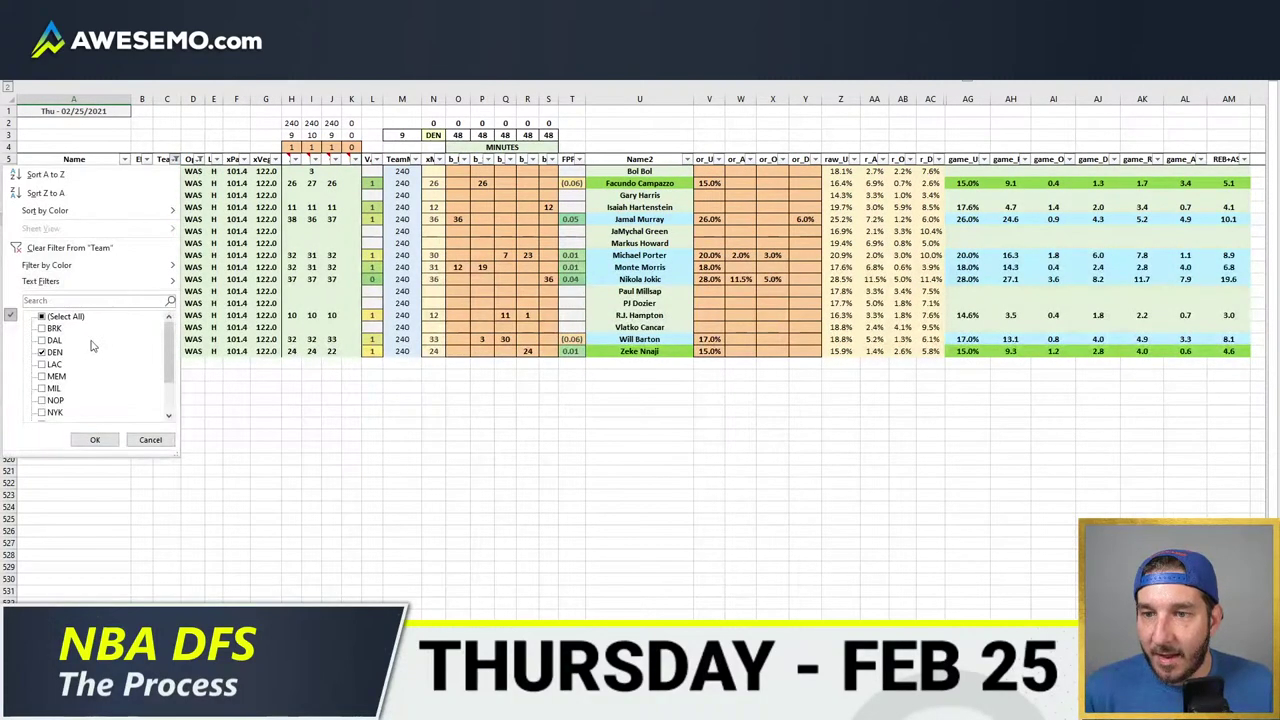
click(54, 352)
click(54, 364)
click(92, 439)
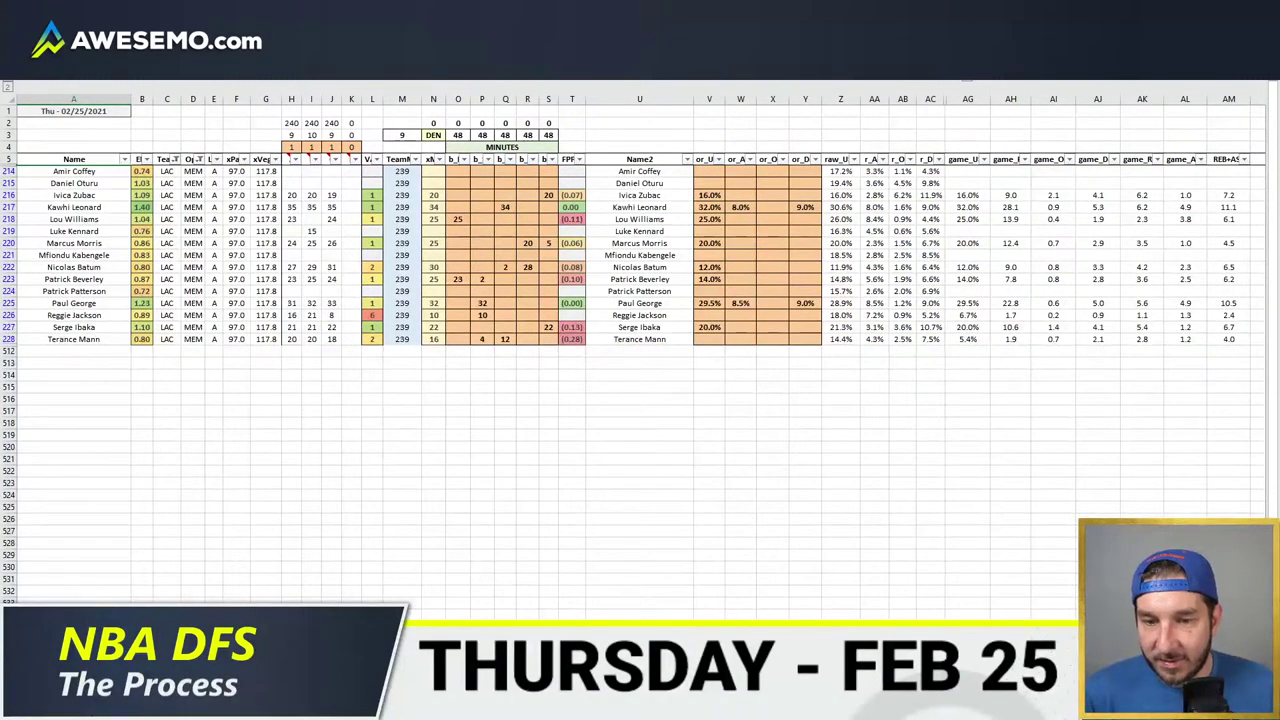
- Return to the player value tables and add LAC to the DraftKings table's team filter
key(ctrl+Page_Up)
click(210, 90)
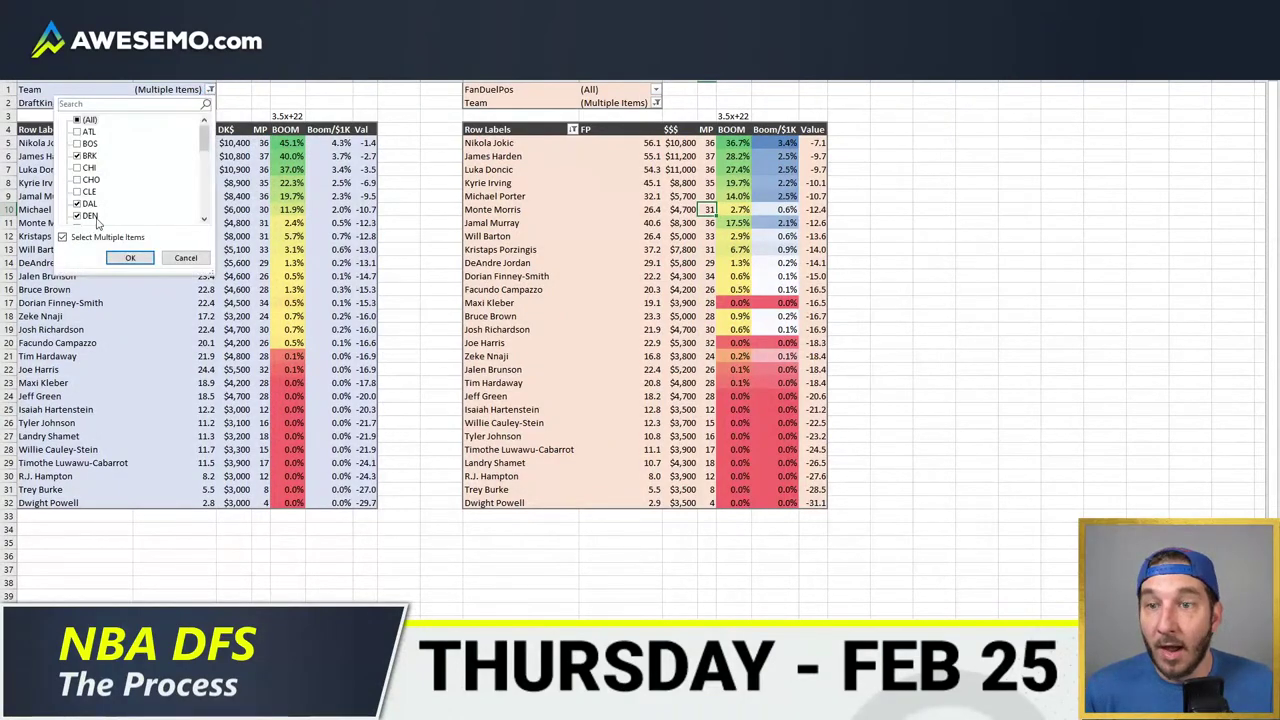
scroll(99, 210, down, 1)
scroll(99, 214, down, 1)
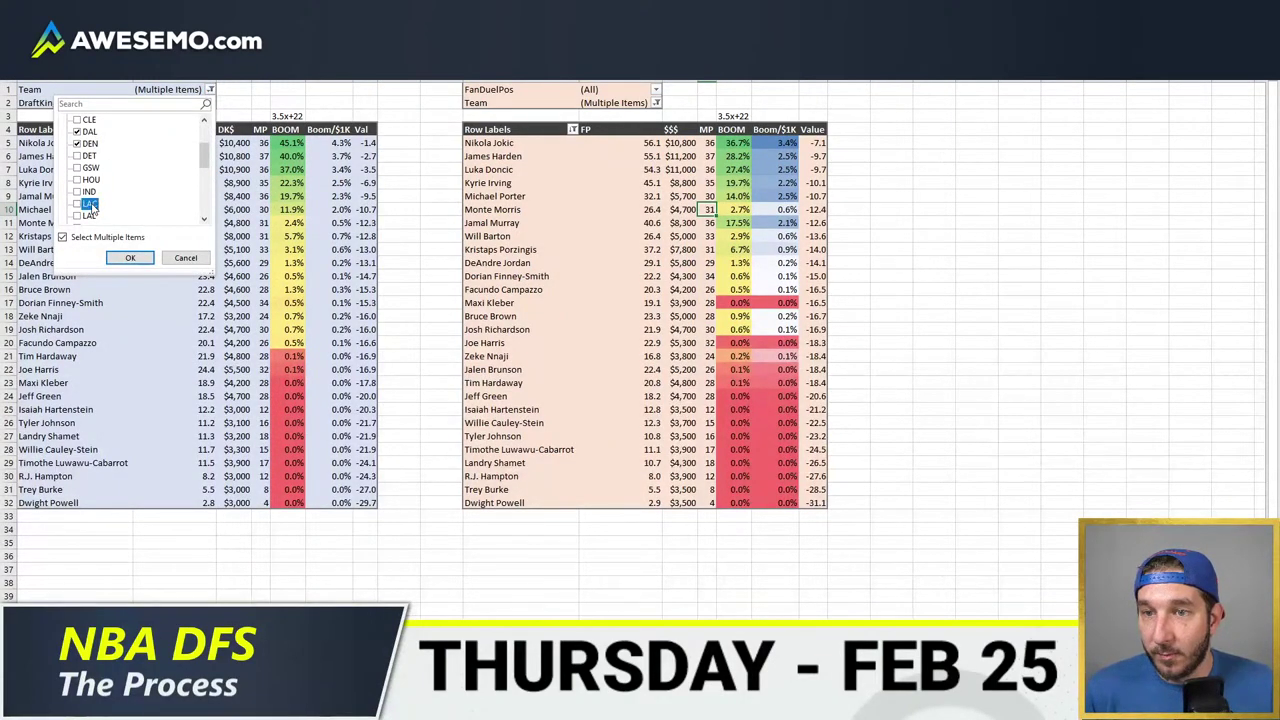
click(88, 204)
click(130, 257)
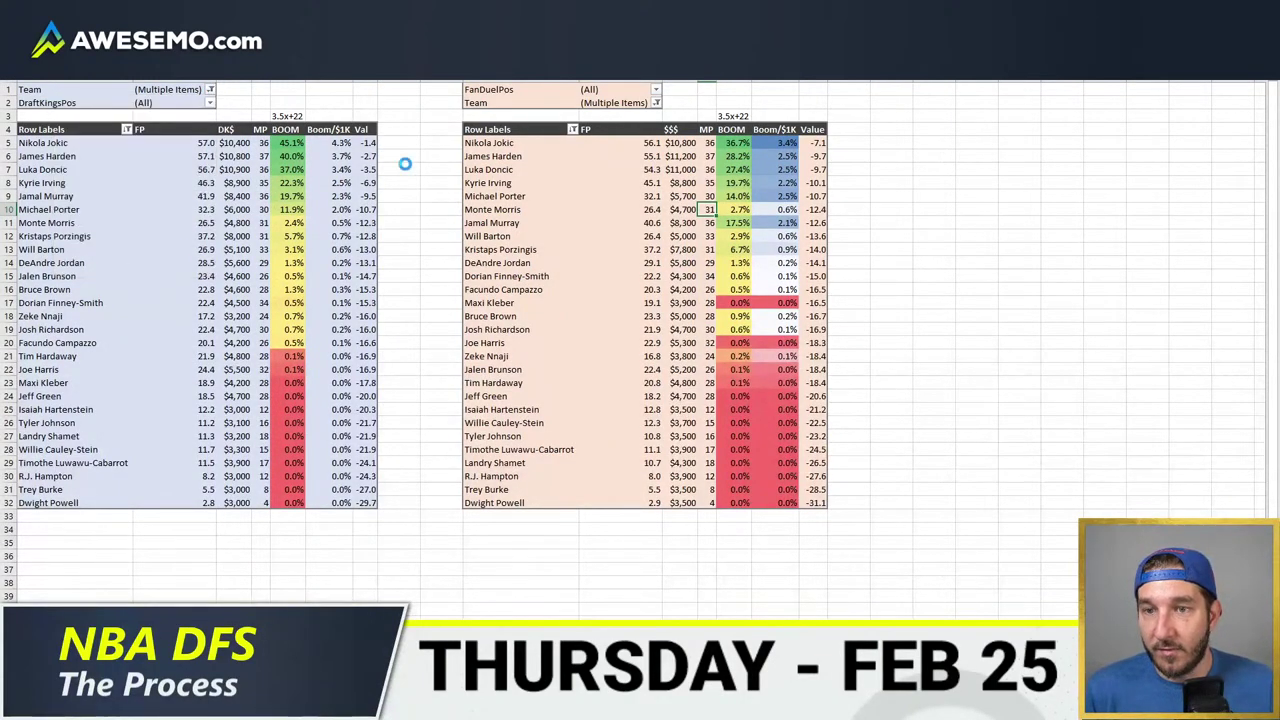
- Add LAC to the FanDuel table's team filter
click(656, 102)
scroll(570, 190, down, 3)
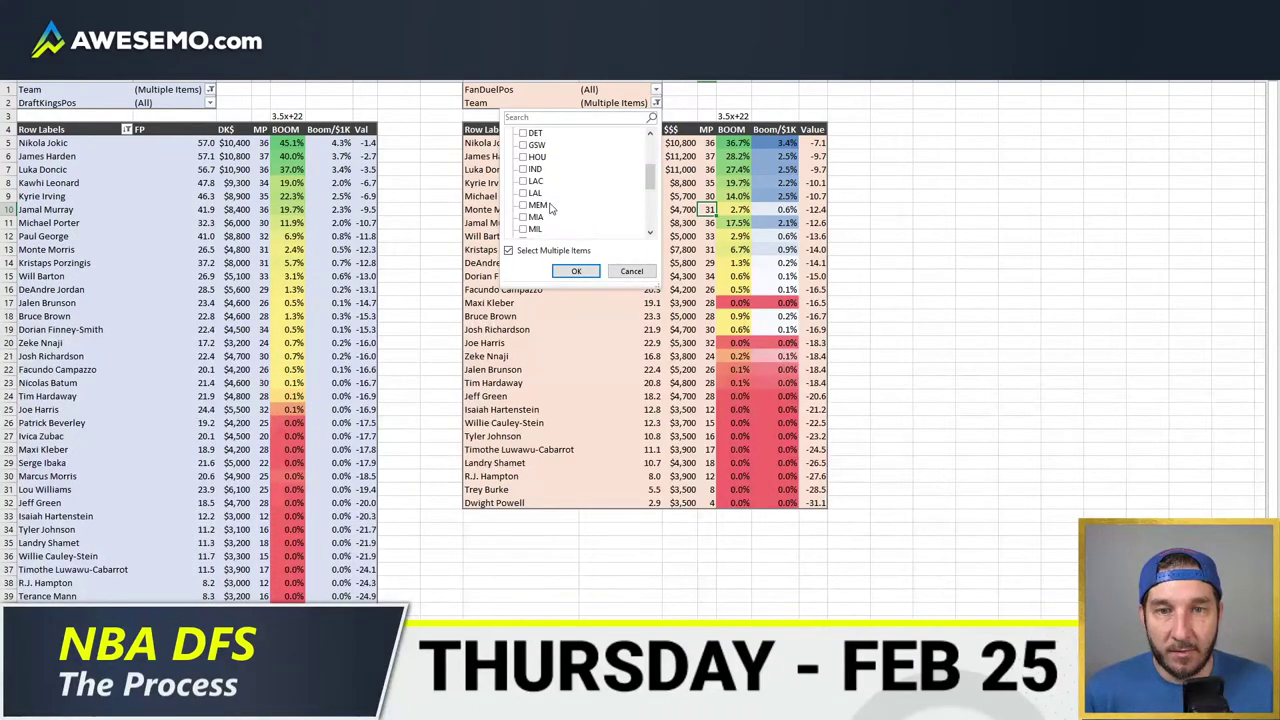
click(524, 183)
click(578, 272)
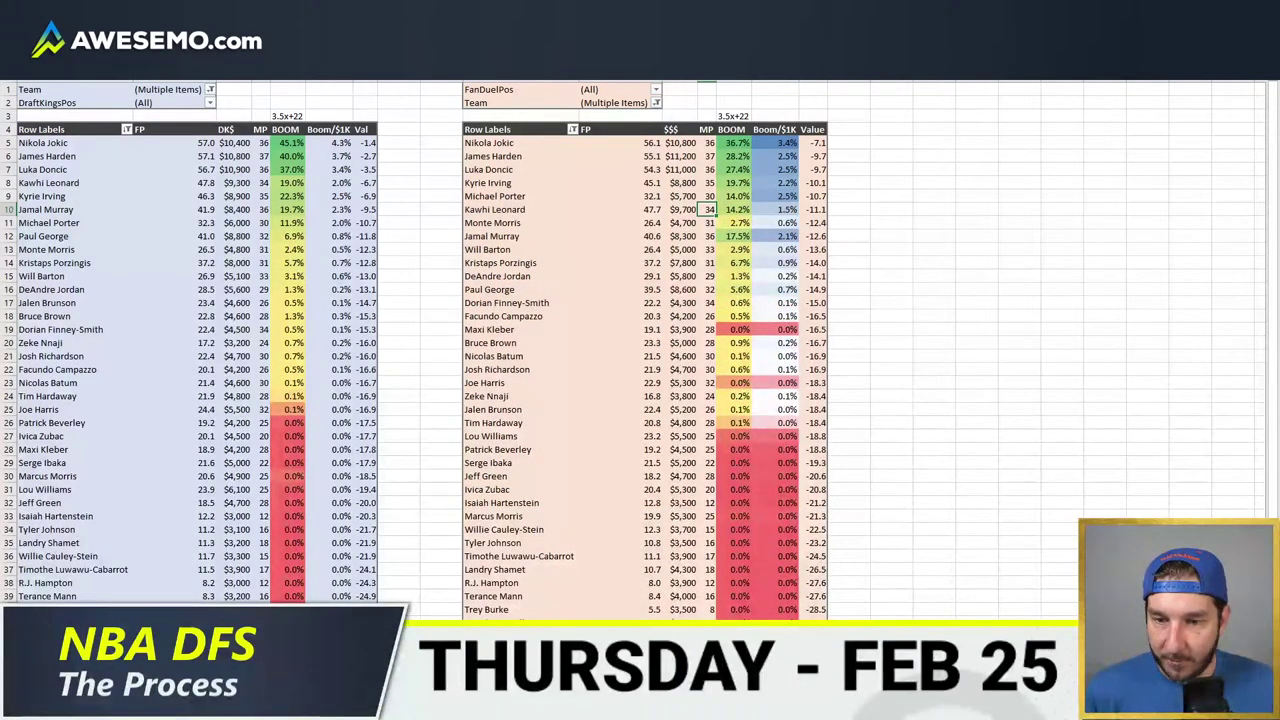
- Go back to the projections sheet and set the team code above the minutes column to LAC
click(390, 625)
click(527, 195)
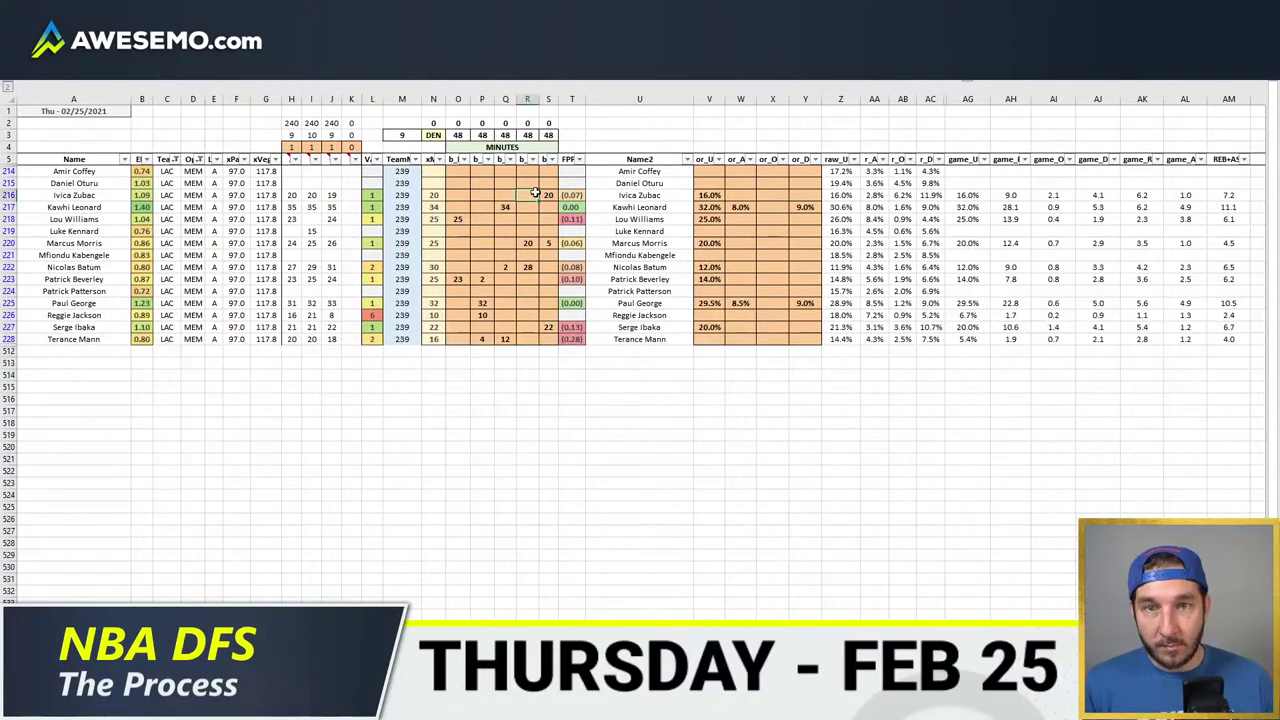
click(436, 135)
key(Up)
text(1)
key(ctrl+Return)
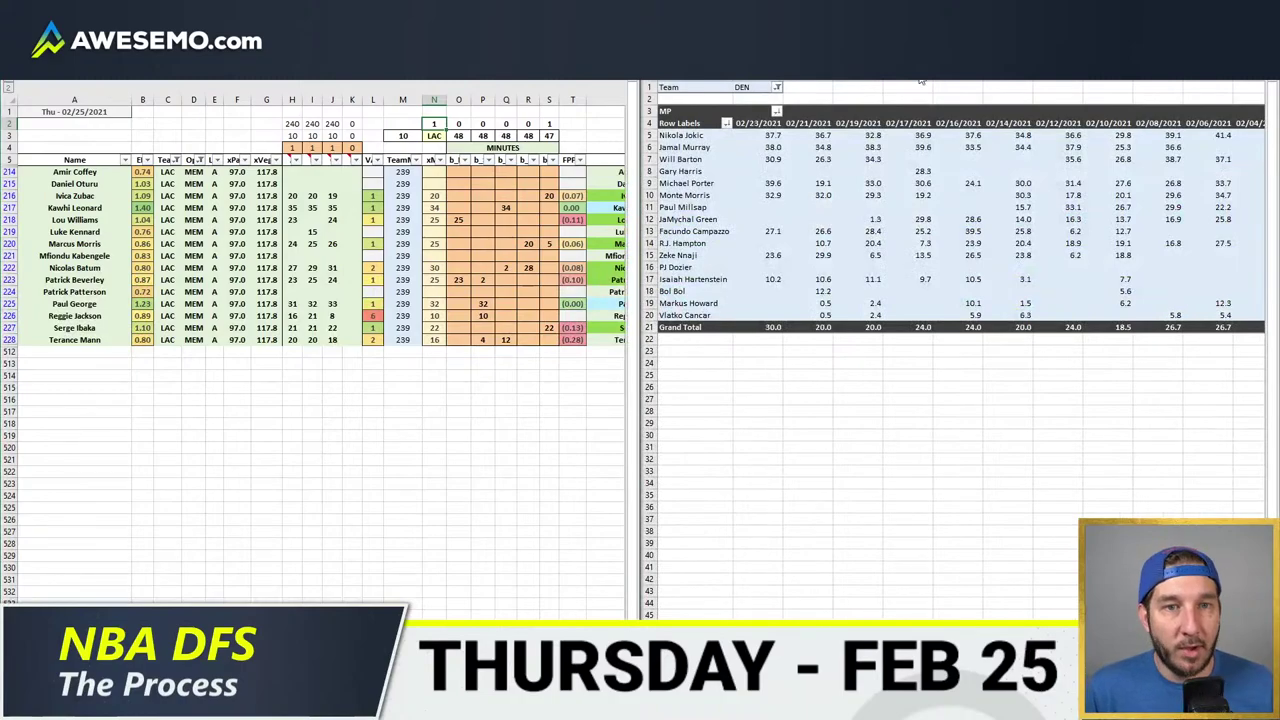
- Set the team filter of the minutes history pivot table to LAC
click(748, 87)
text(LAC)
key(ctrl+Return)
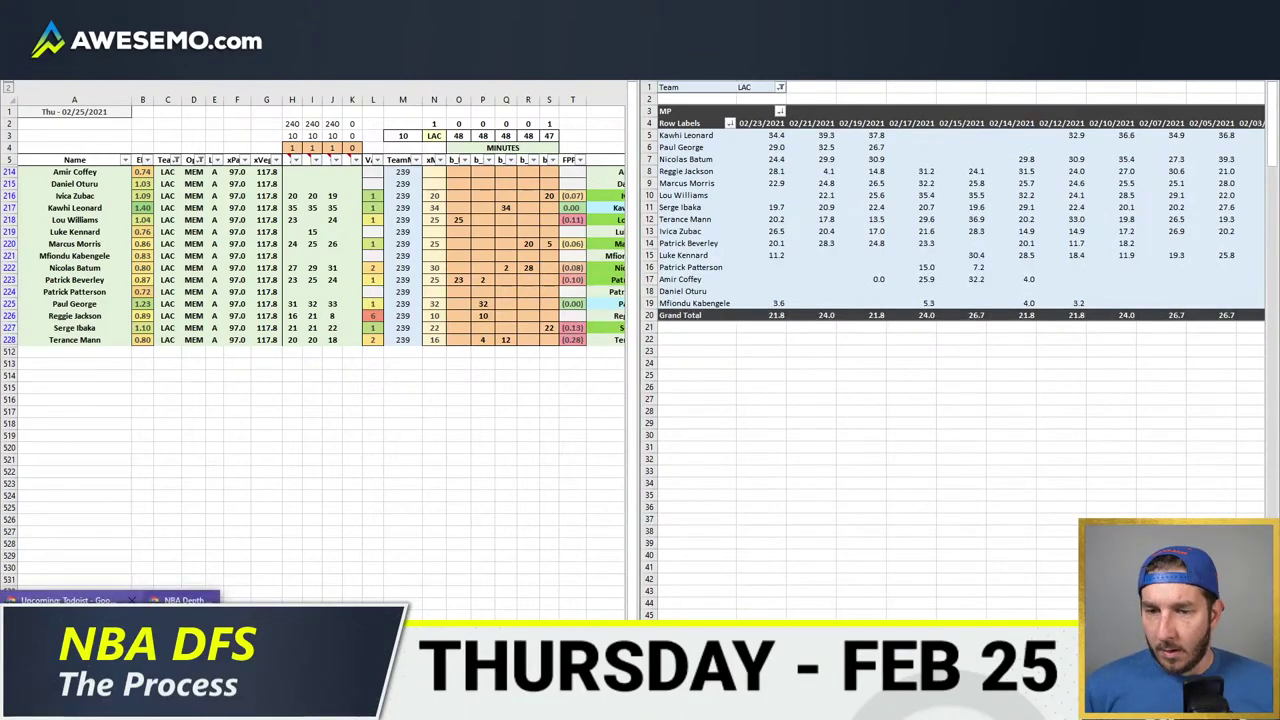
- Check the Los Angeles Clippers depth chart in the browser, then return to the minutes history table
key(alt+Tab)
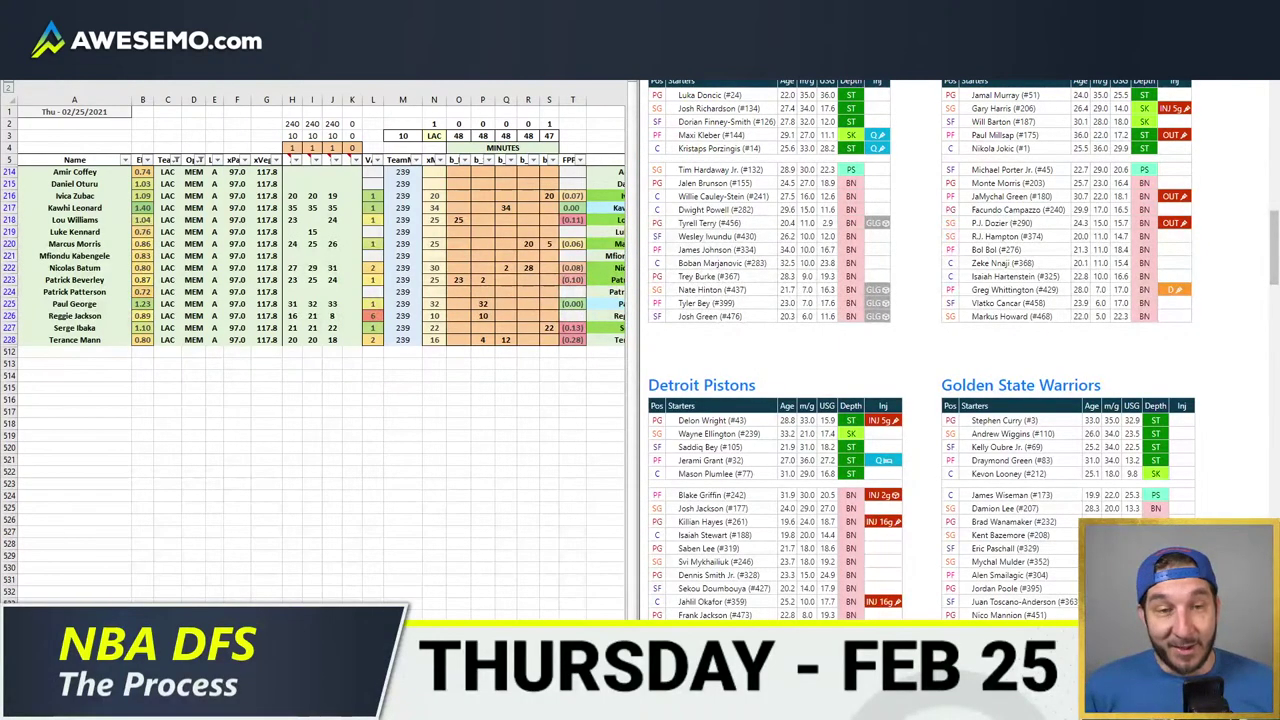
scroll(932, 360, down, 1)
scroll(934, 358, down, 9)
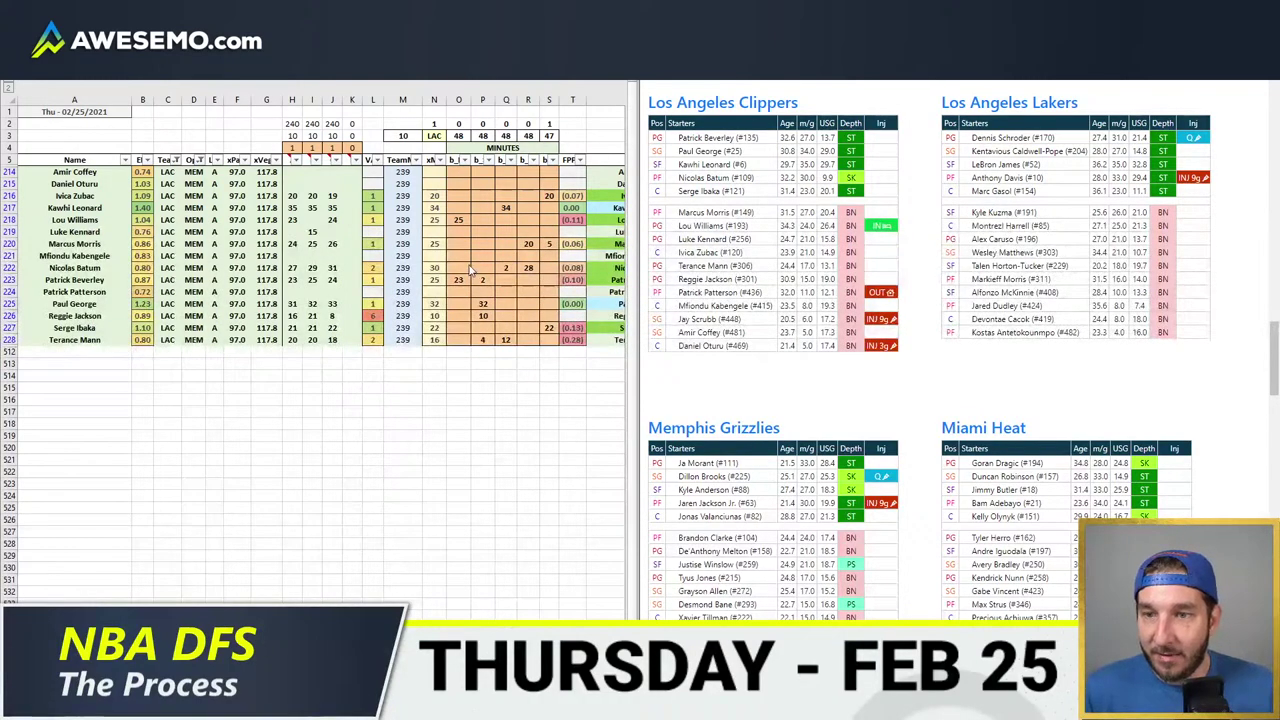
click(504, 279)
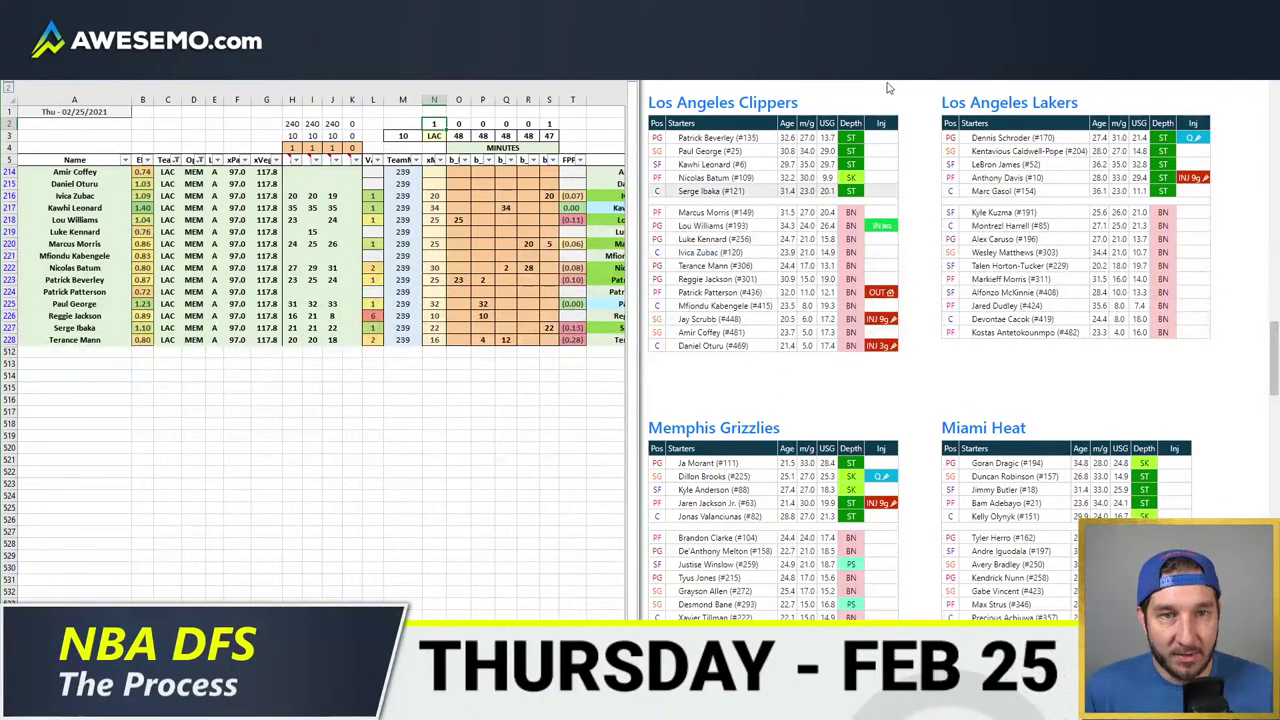
key(alt+Tab)
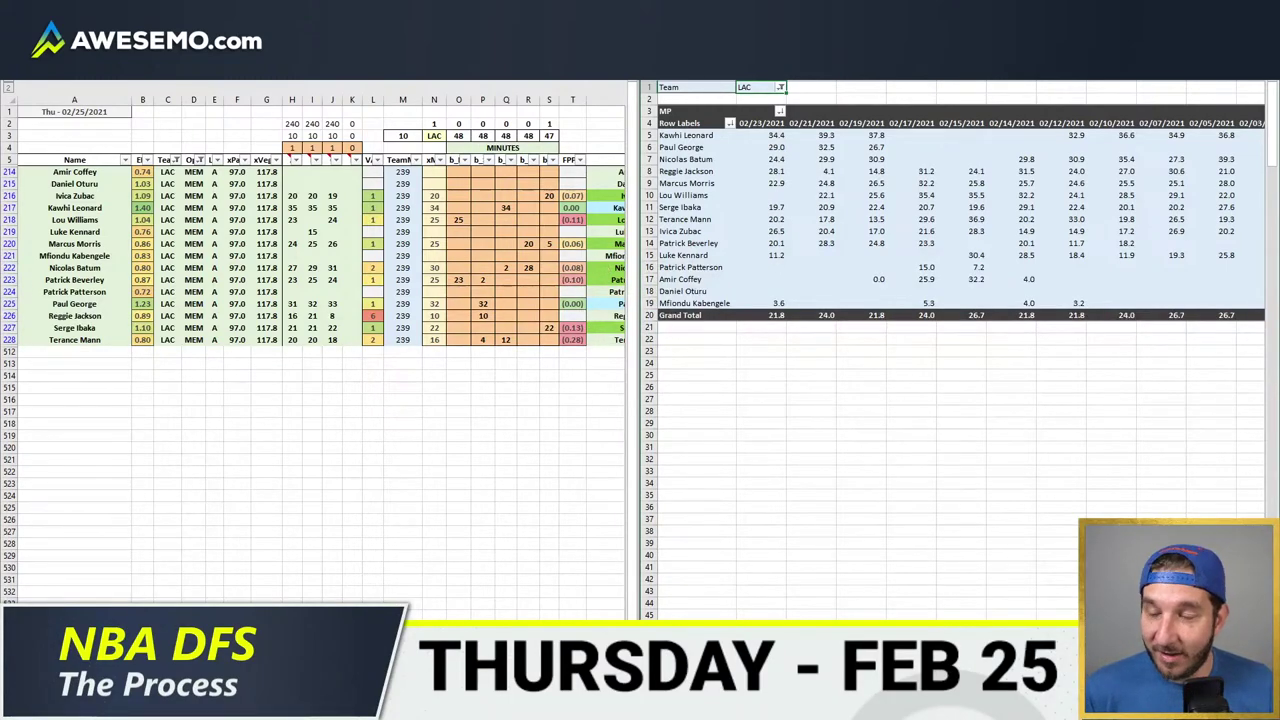
click(115, 708)
click(154, 600)
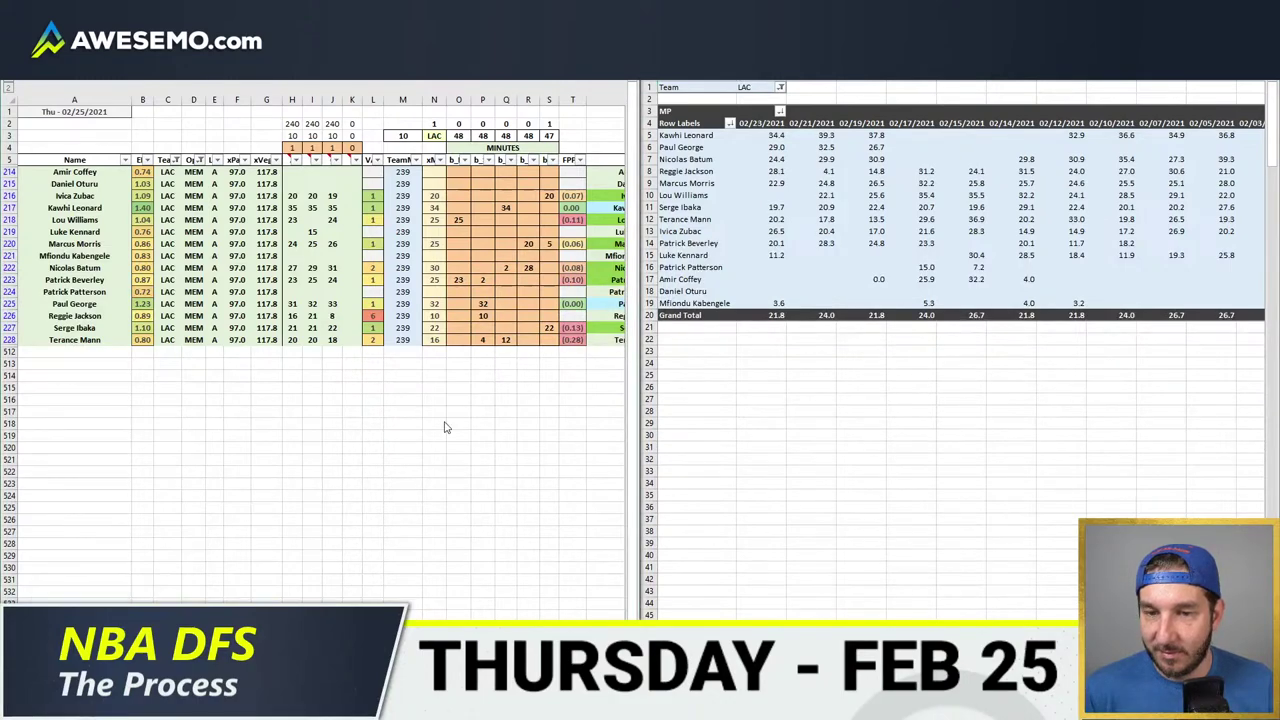
- Compare the Clippers' projected minutes with the actual minutes in the 02/21/2021 and 02/19/2021 games
click(478, 316)
click(474, 342)
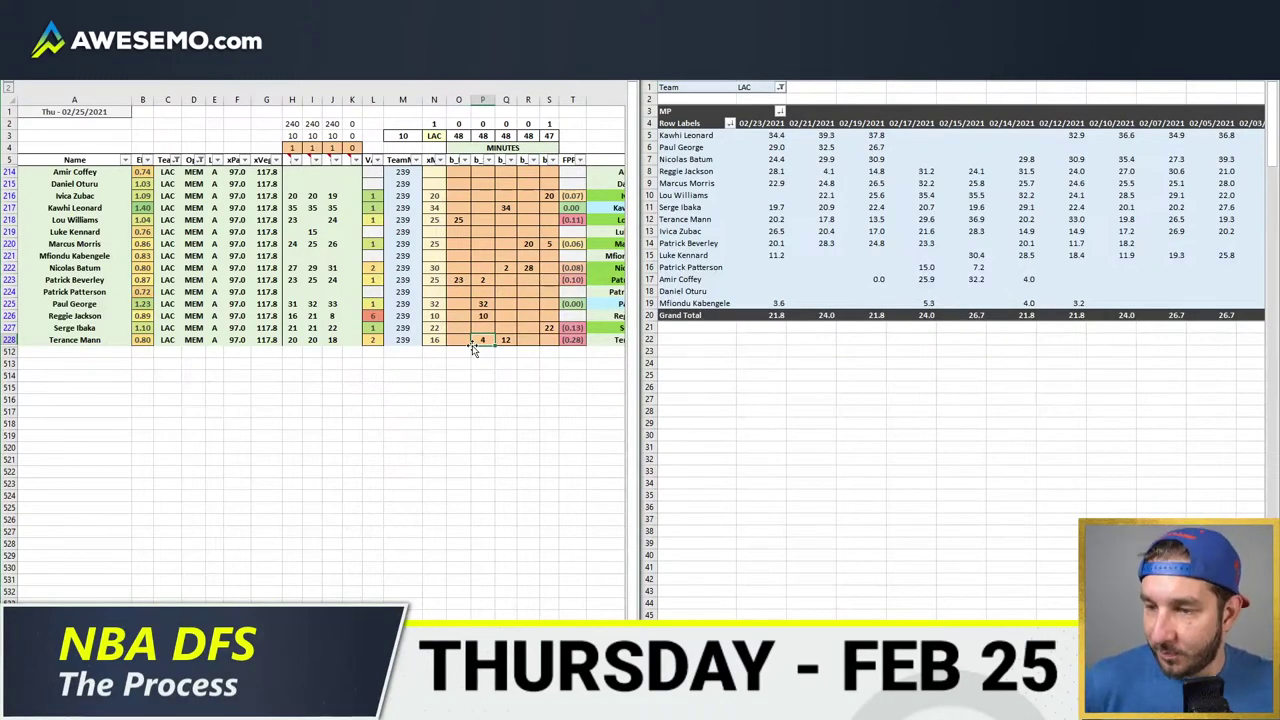
click(572, 315)
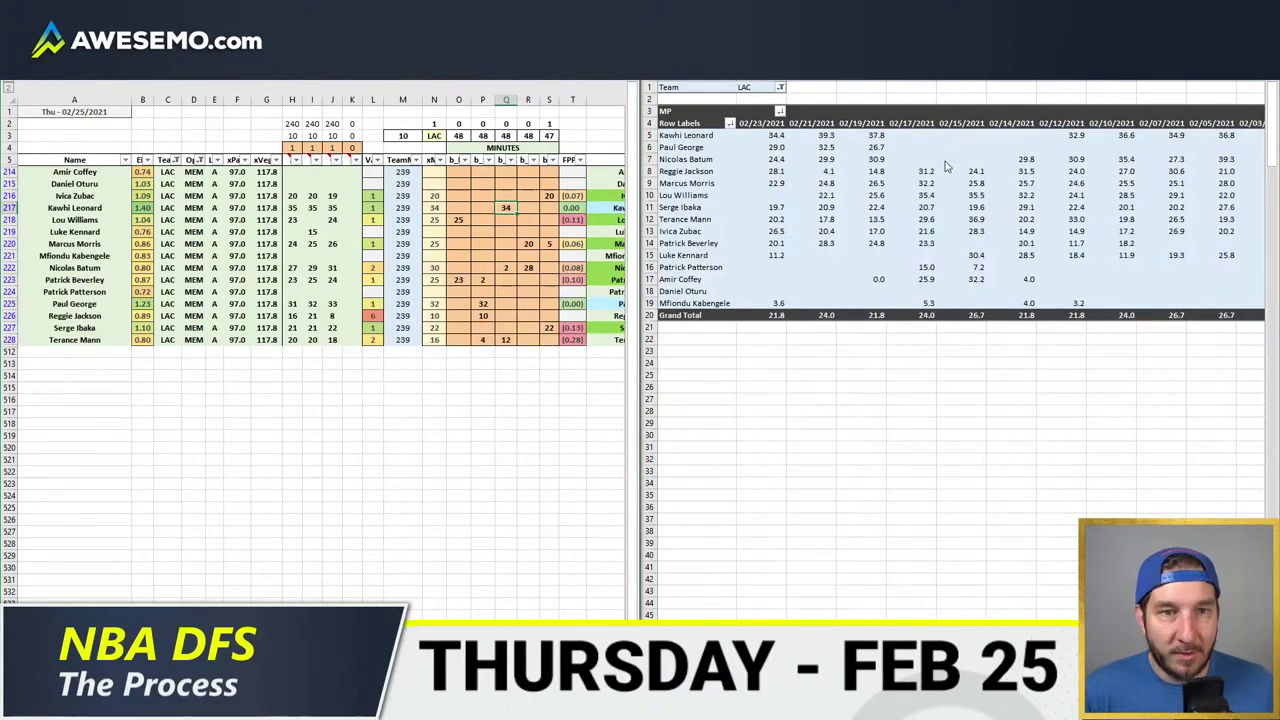
drag(824, 135, 825, 276)
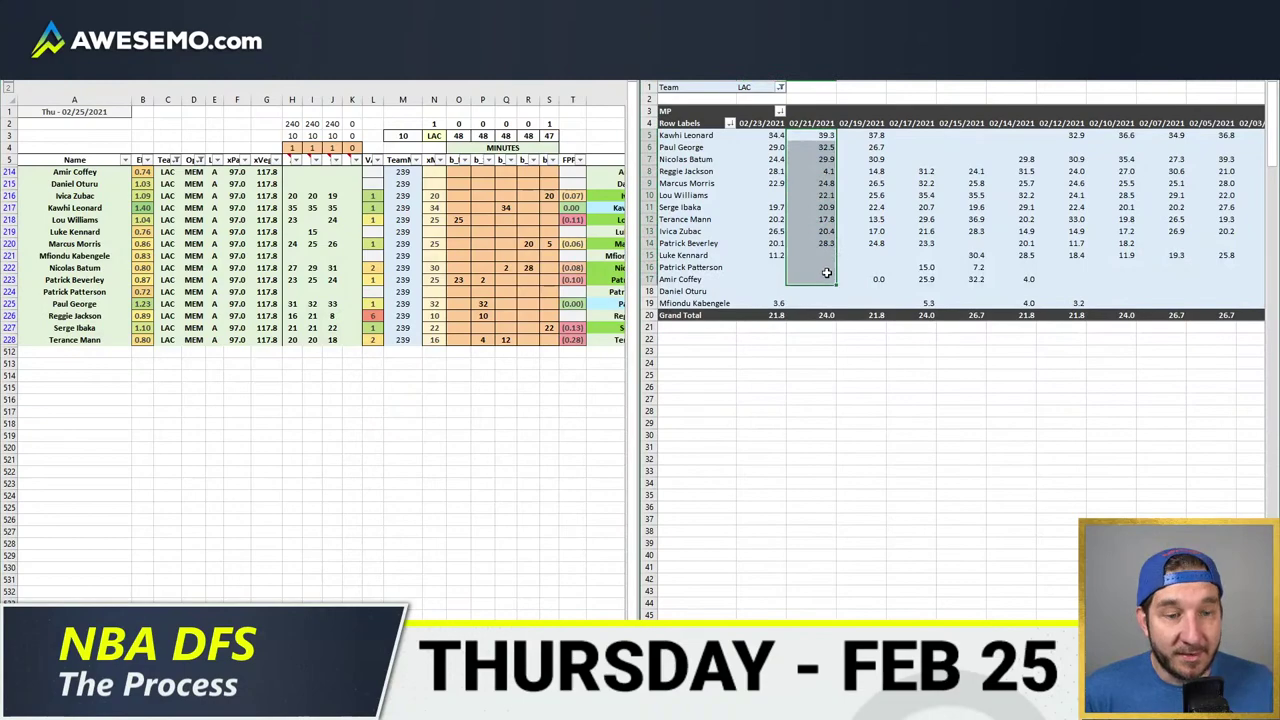
click(878, 137)
drag(876, 158, 880, 298)
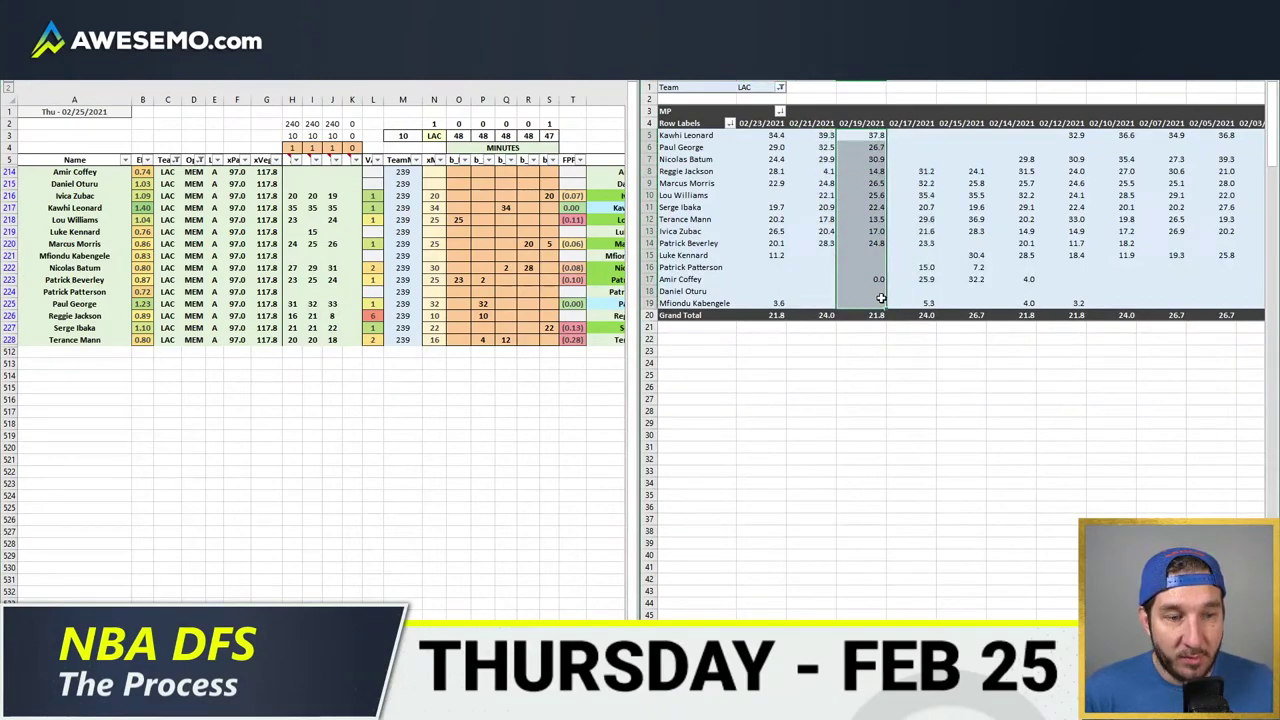
- Set Kawhi Leonard's projected minutes to 35
click(506, 207)
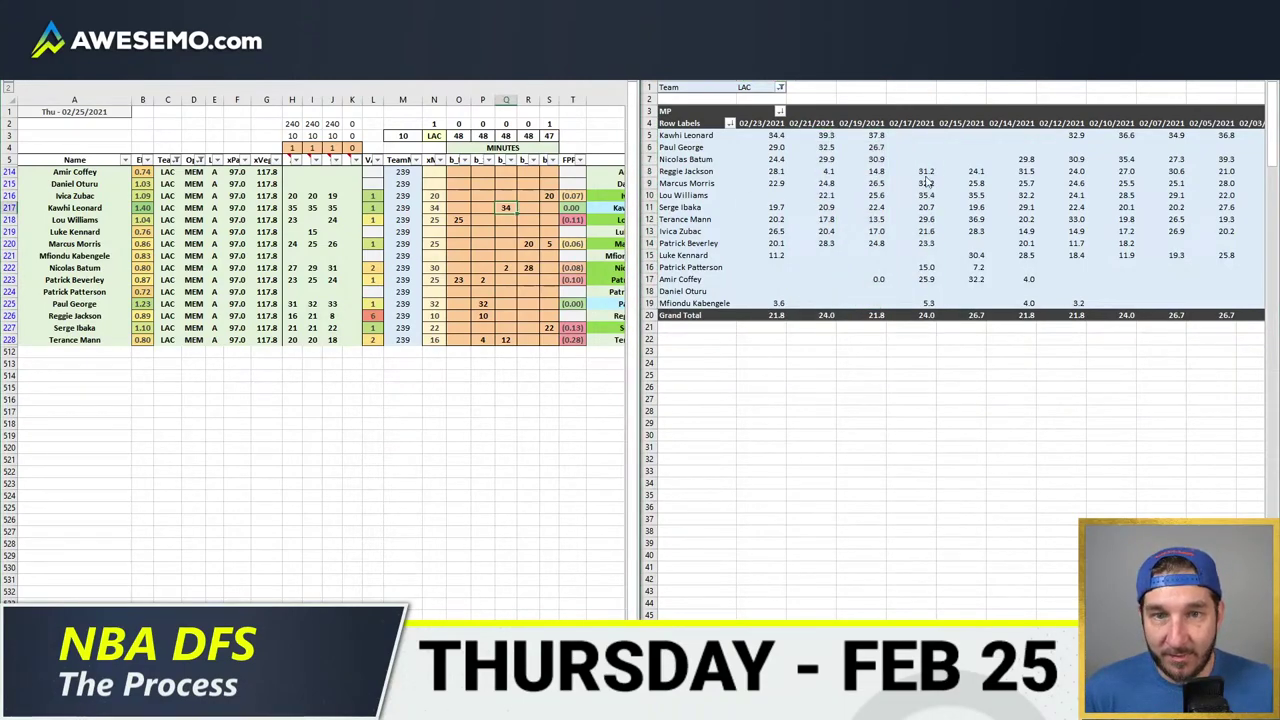
text(35)
key(Return)
- Set Nicolas Batum's minutes in column Q to 1 to offset Kawhi Leonard's increased minutes
key(Down)
key(Down)
key(Down)
key(Down)
key(Down)
key(Down)
key(Down)
key(Down)
key(Down)
key(Down)
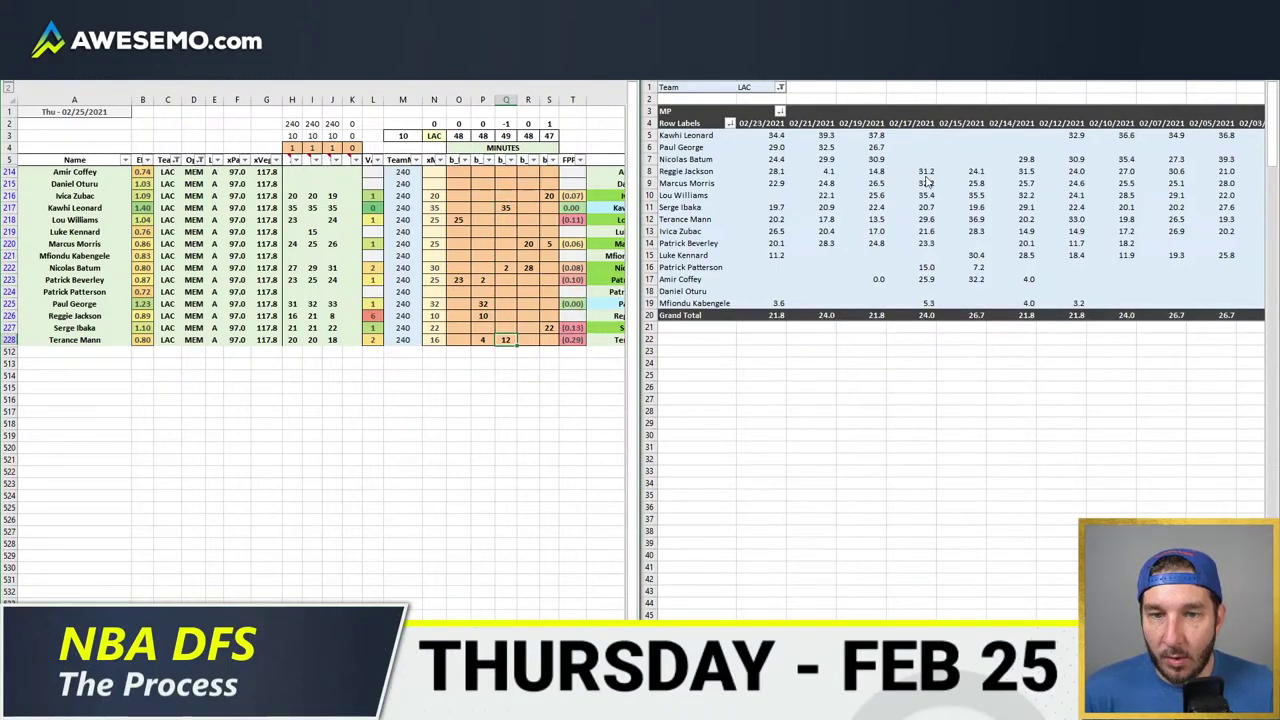
key(Up)
key(Up)
key(Up)
key(Up)
key(Up)
key(Up)
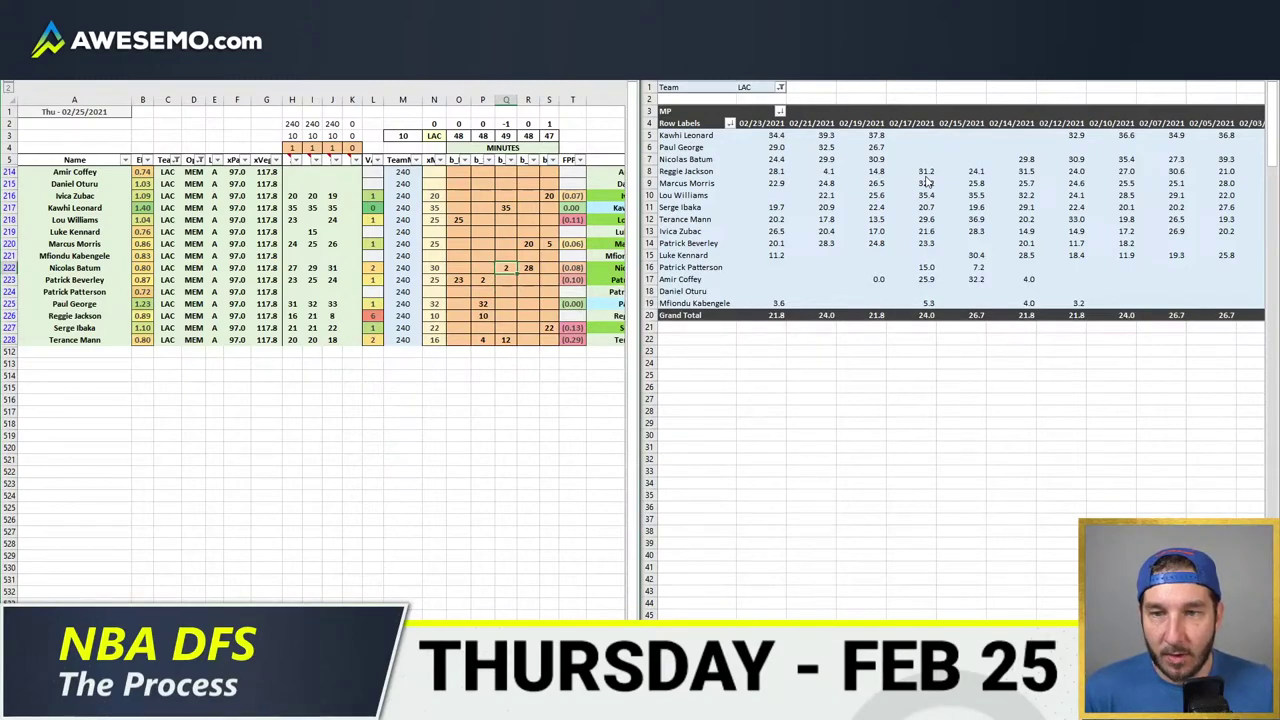
text(1)
key(Return)
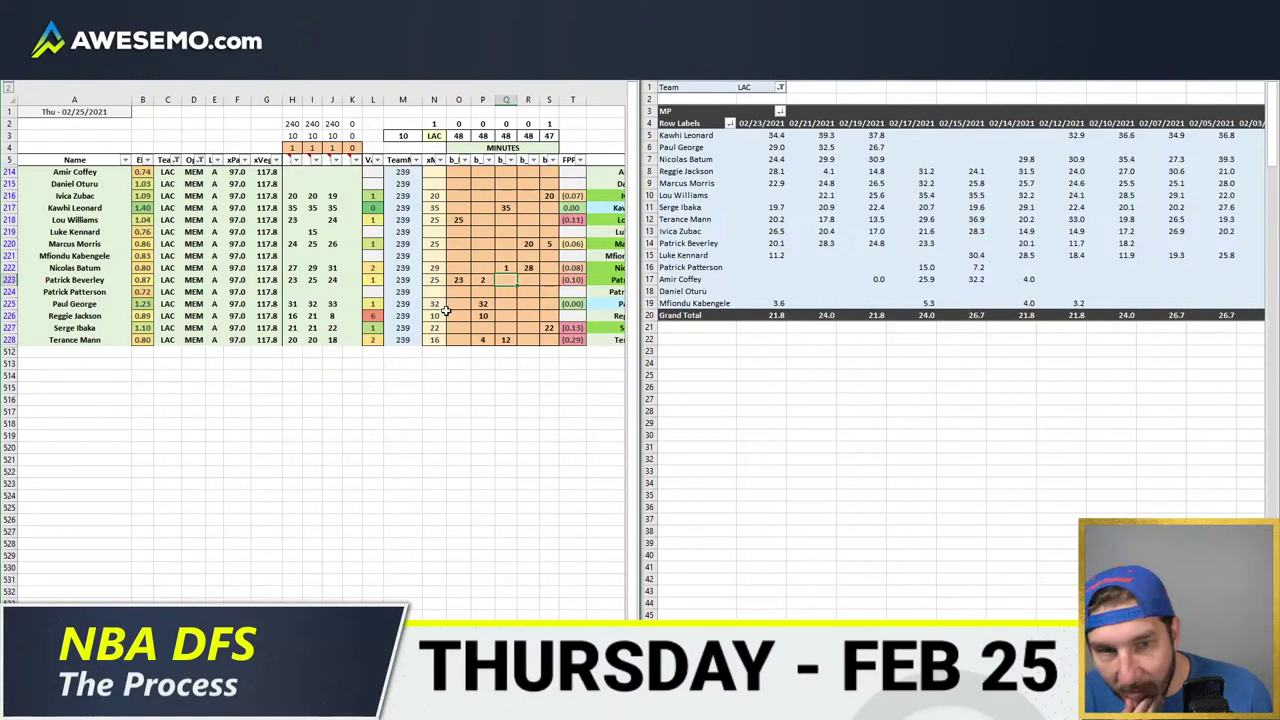
click(507, 341)
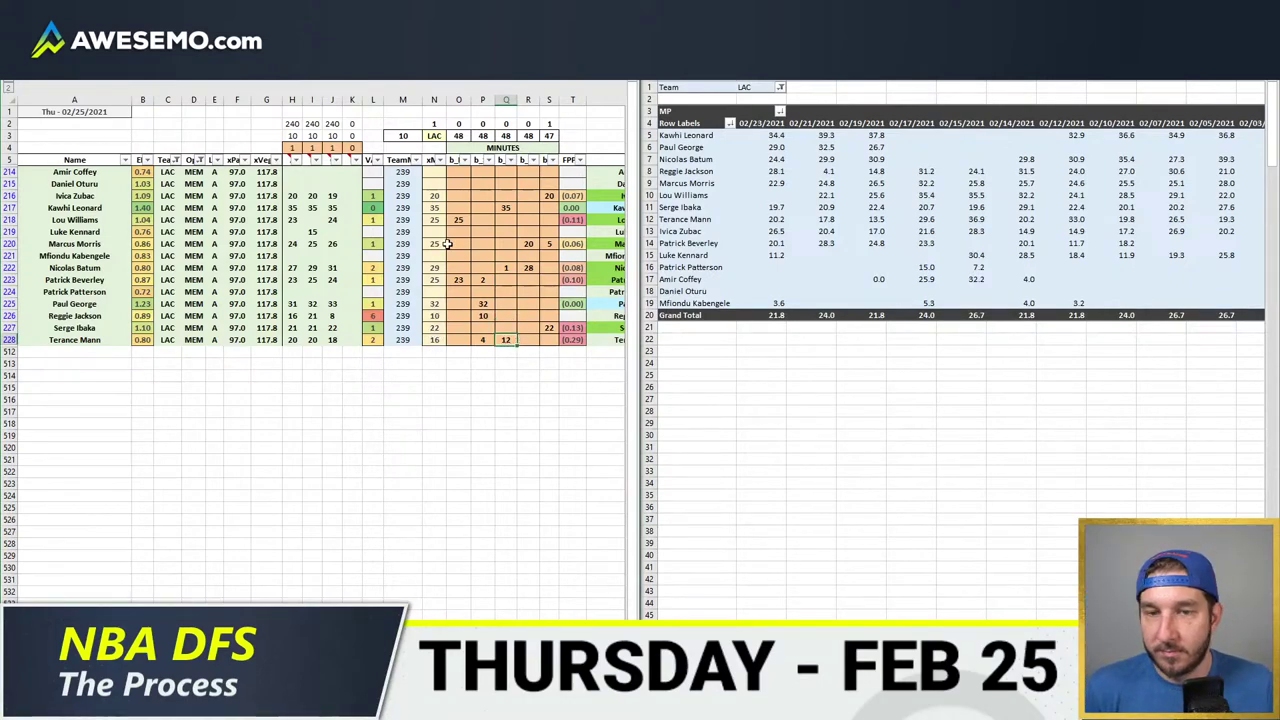
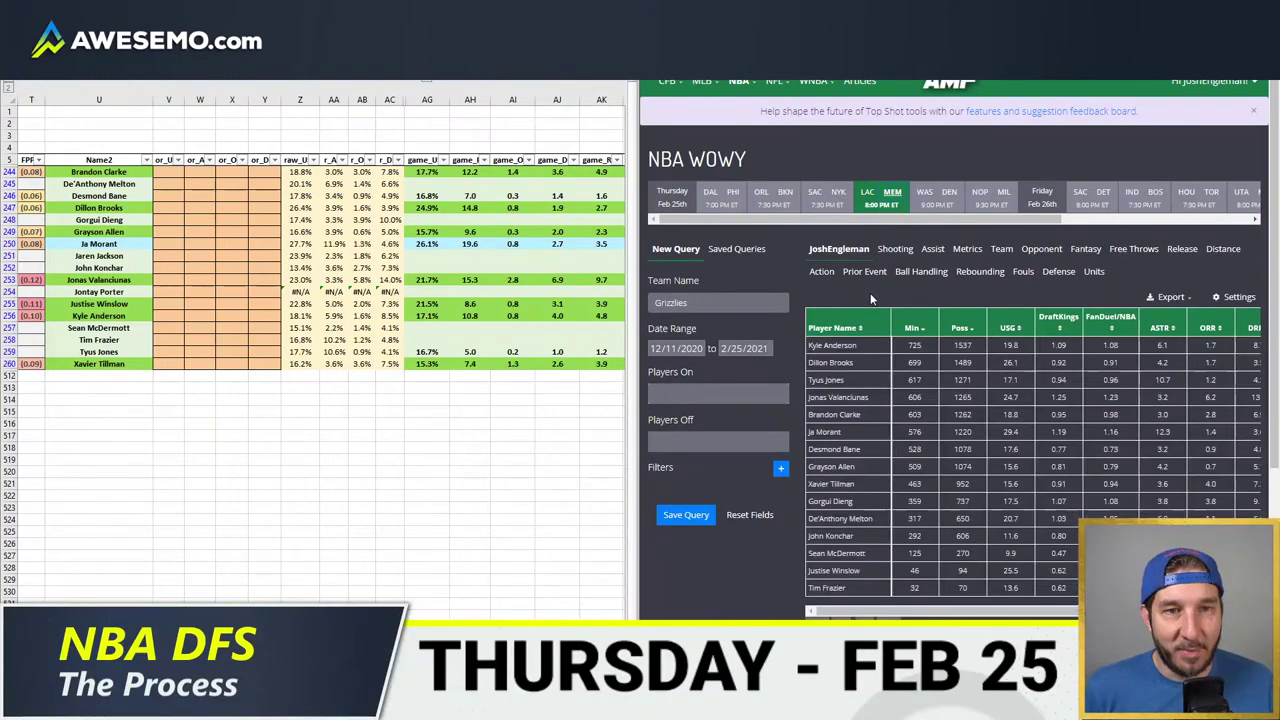
- Exclude Gorgui Dieng, John Konchar, Sean McDermott and Tim Frazier from the Grizzlies WOWY query as off-court players
click(748, 437)
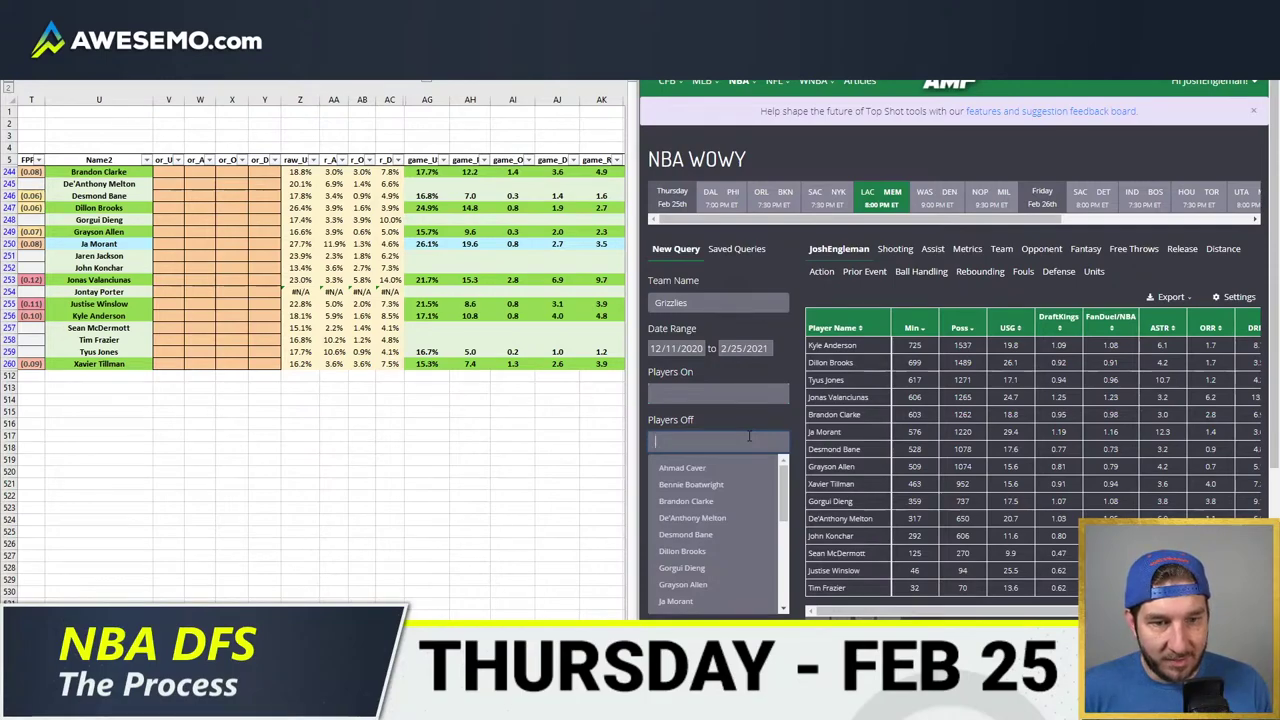
text(dieng)
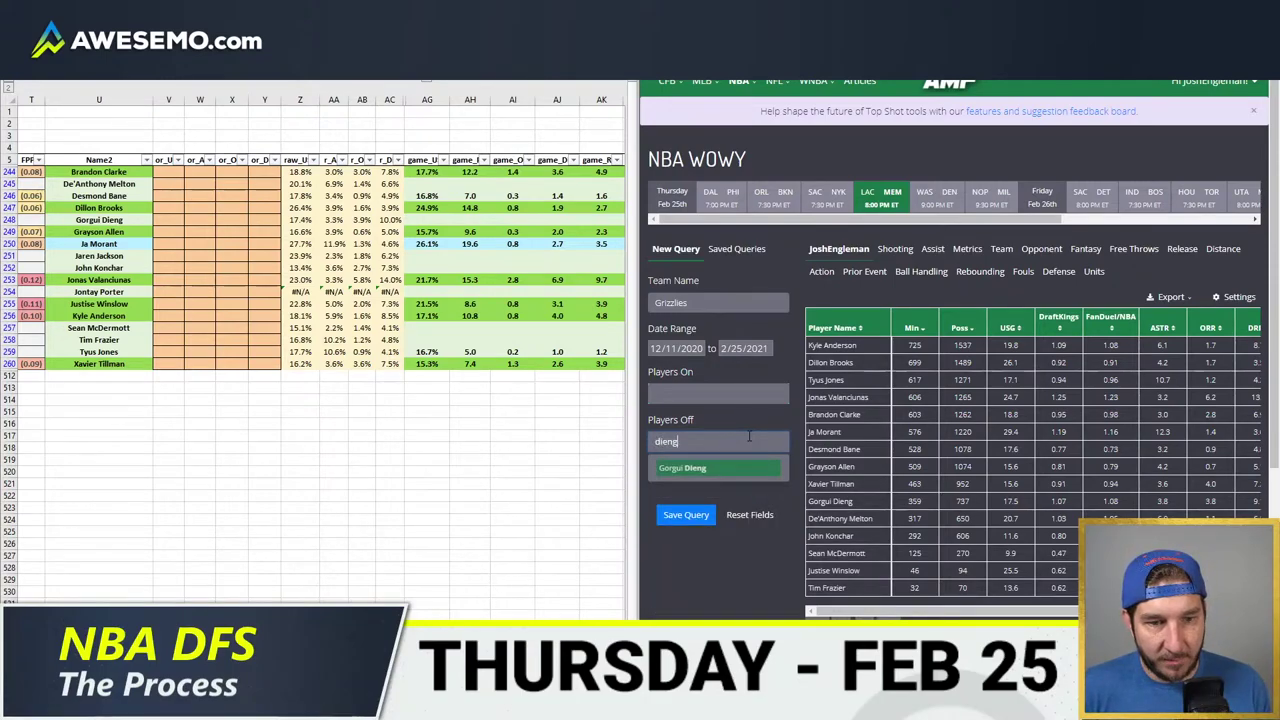
key(Return)
text(konchar)
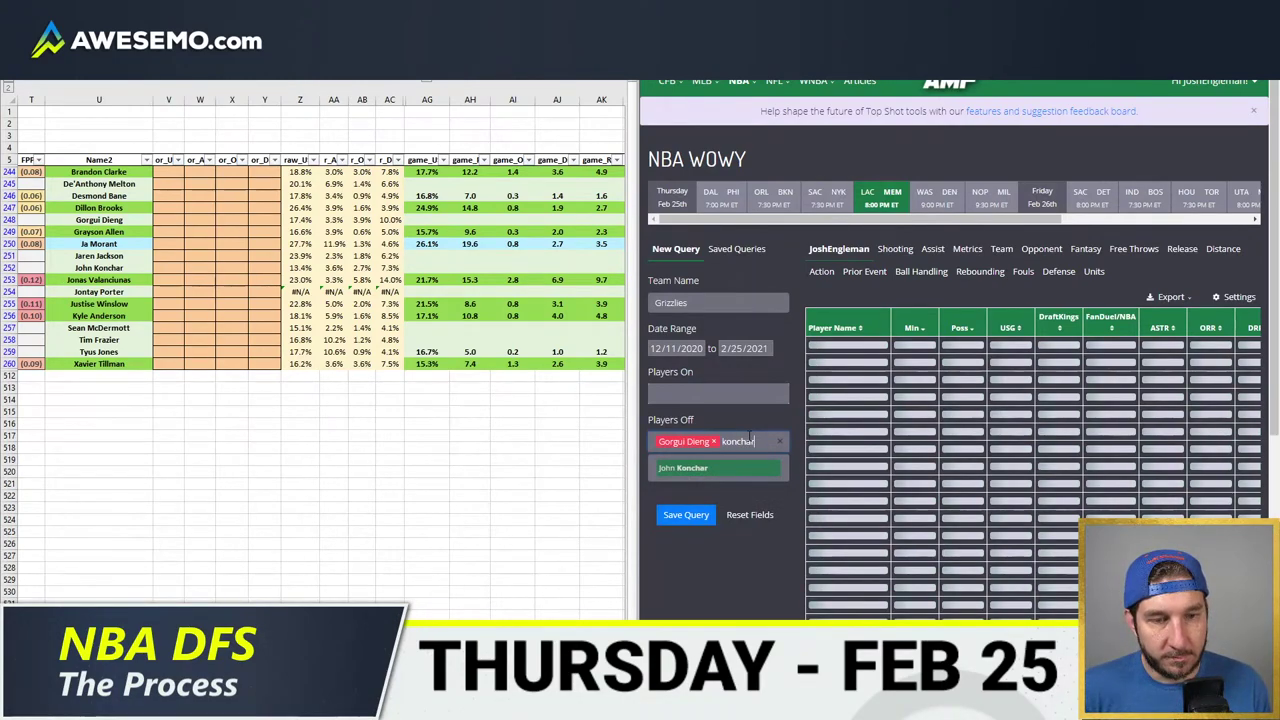
key(Return)
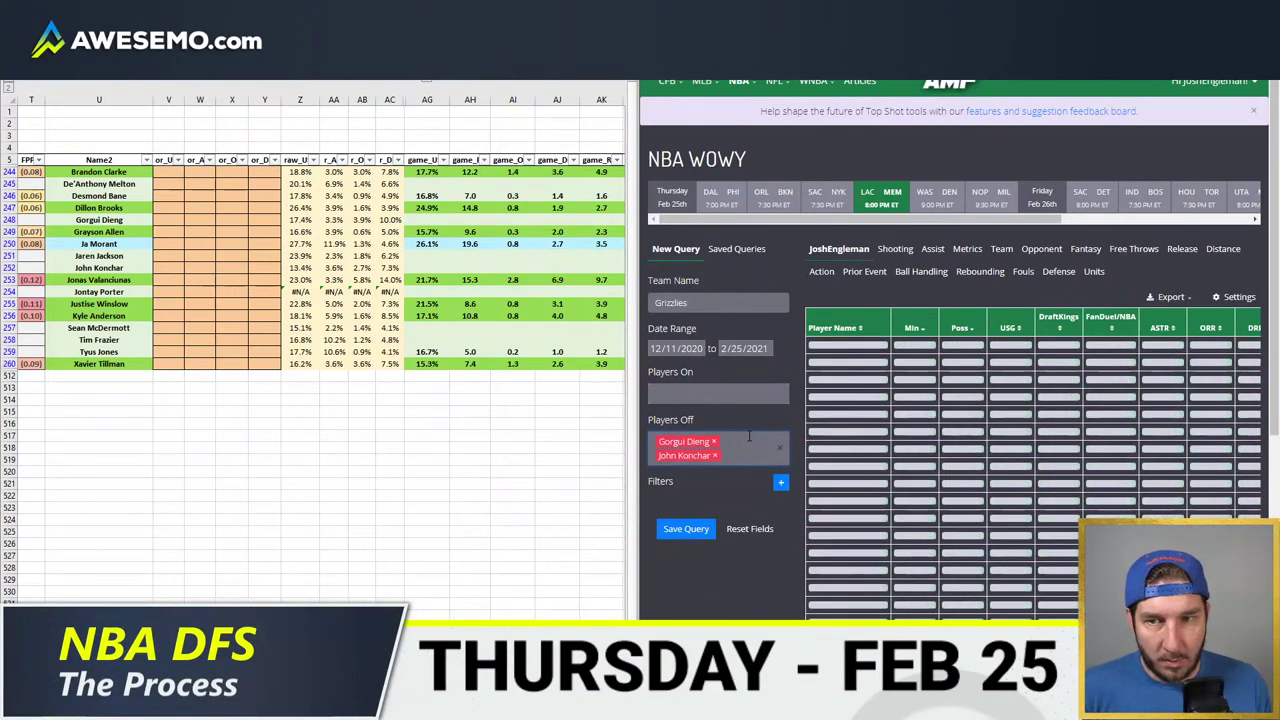
text(mcderm)
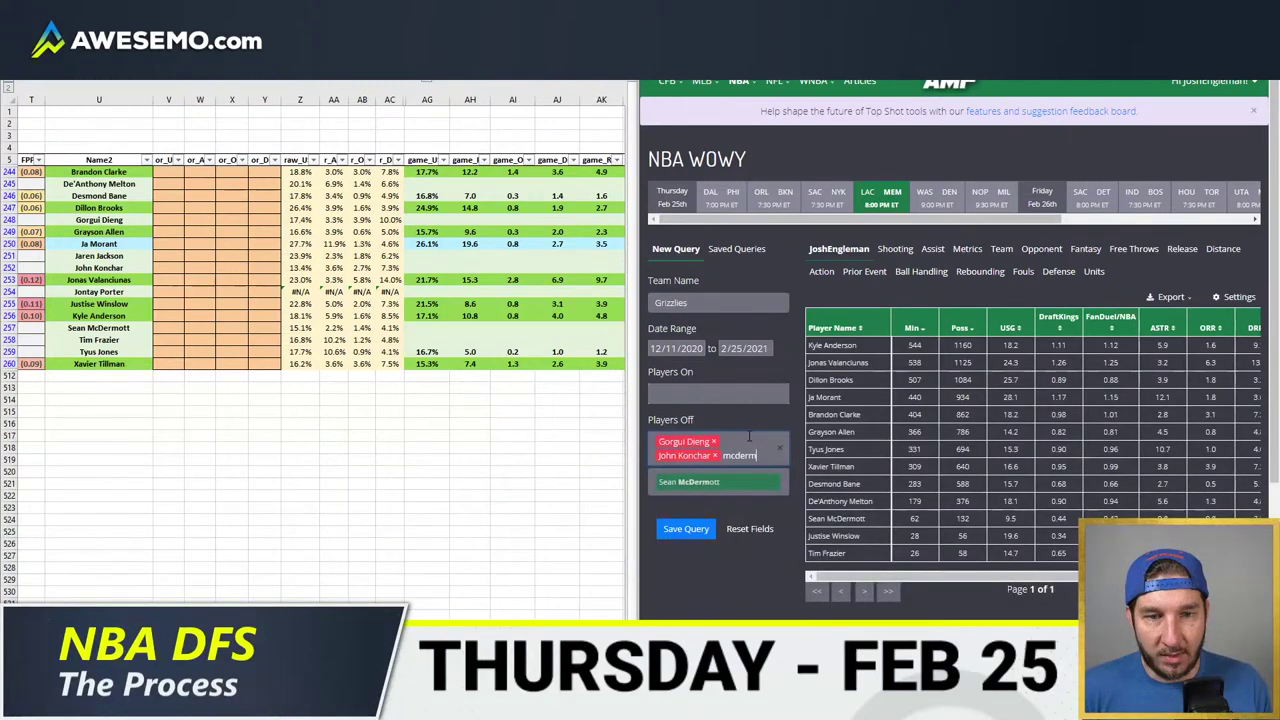
text(o)
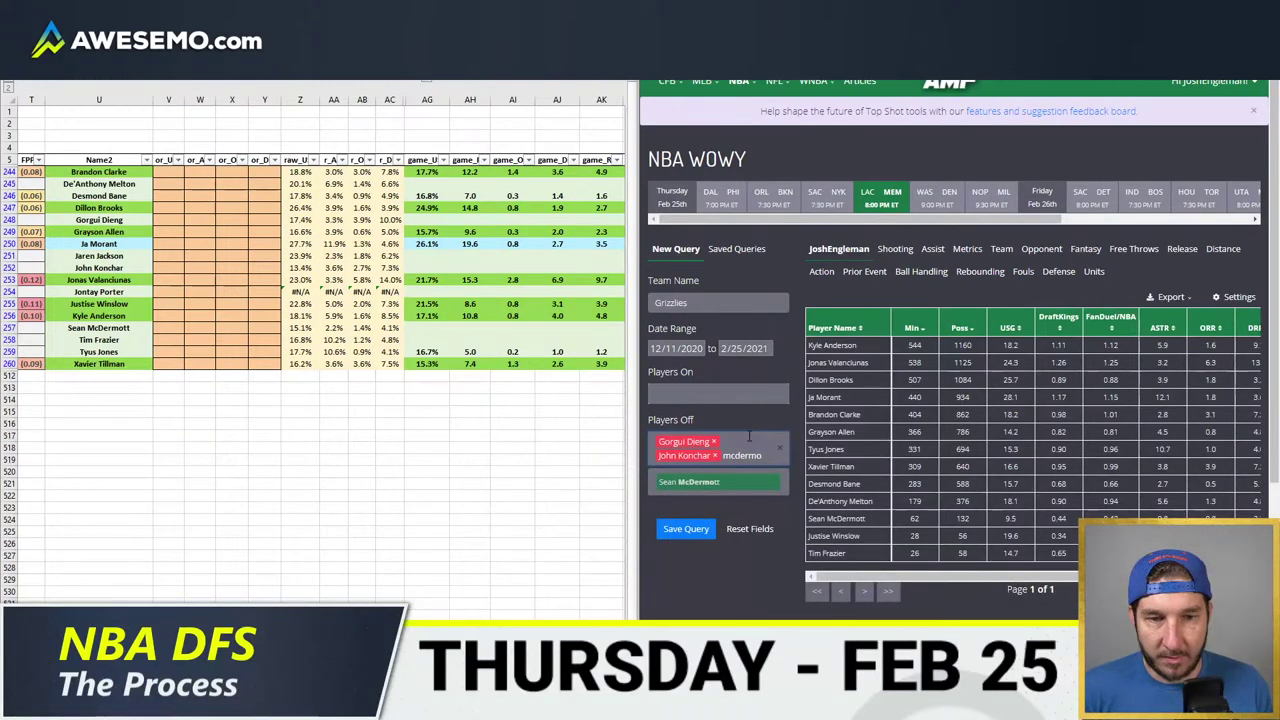
key(Return)
text(fra)
key(Return)
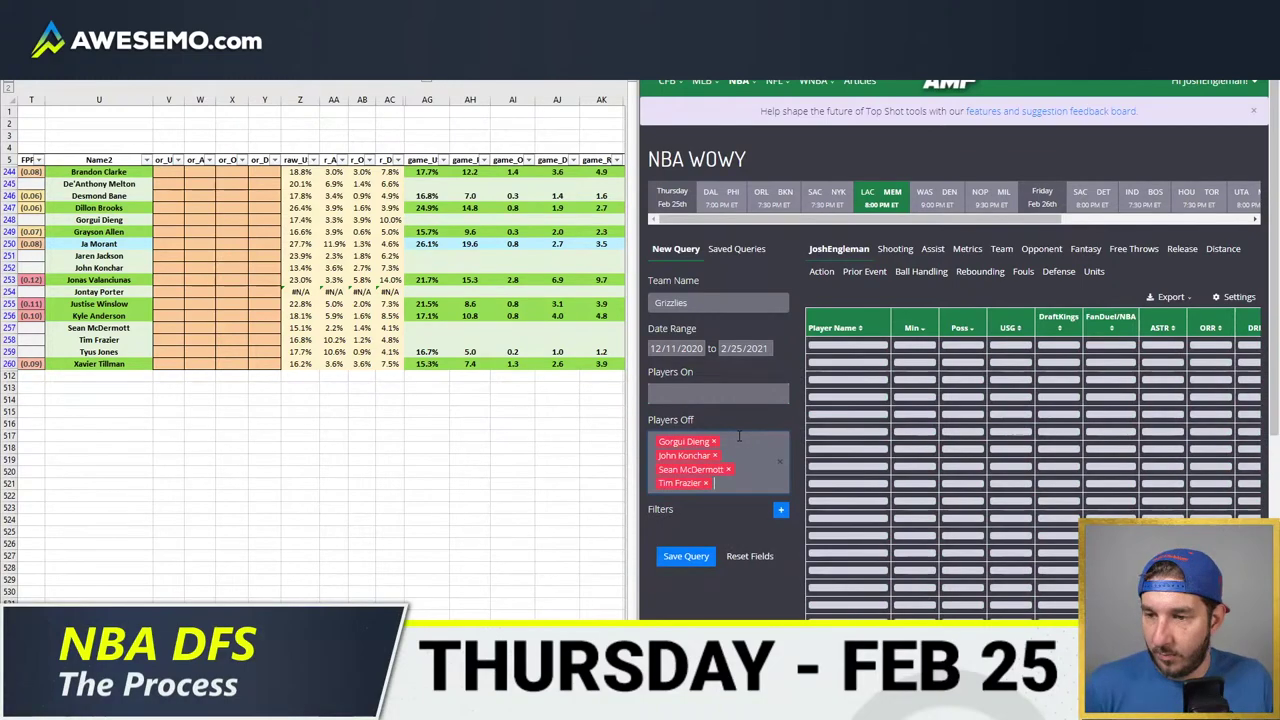
- Sort the Grizzlies WOWY table by player name and set Ja Morant's usage override to 27.8%
click(201, 229)
click(176, 246)
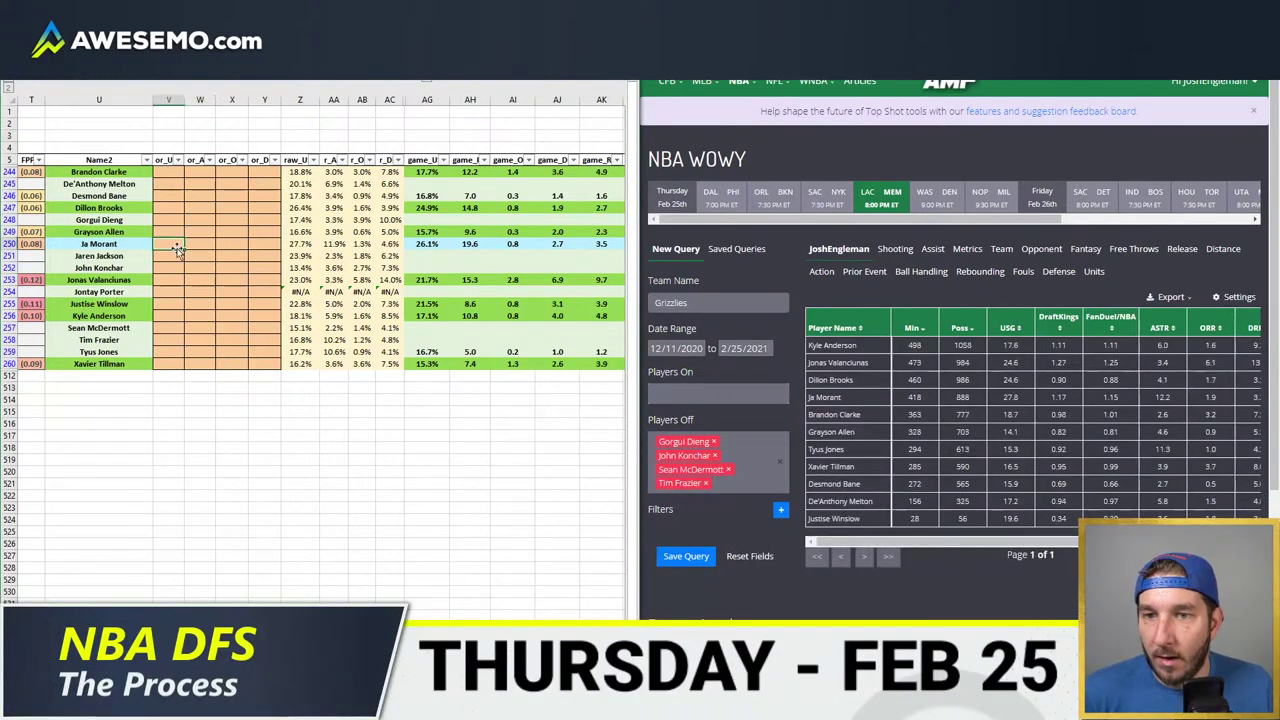
click(845, 327)
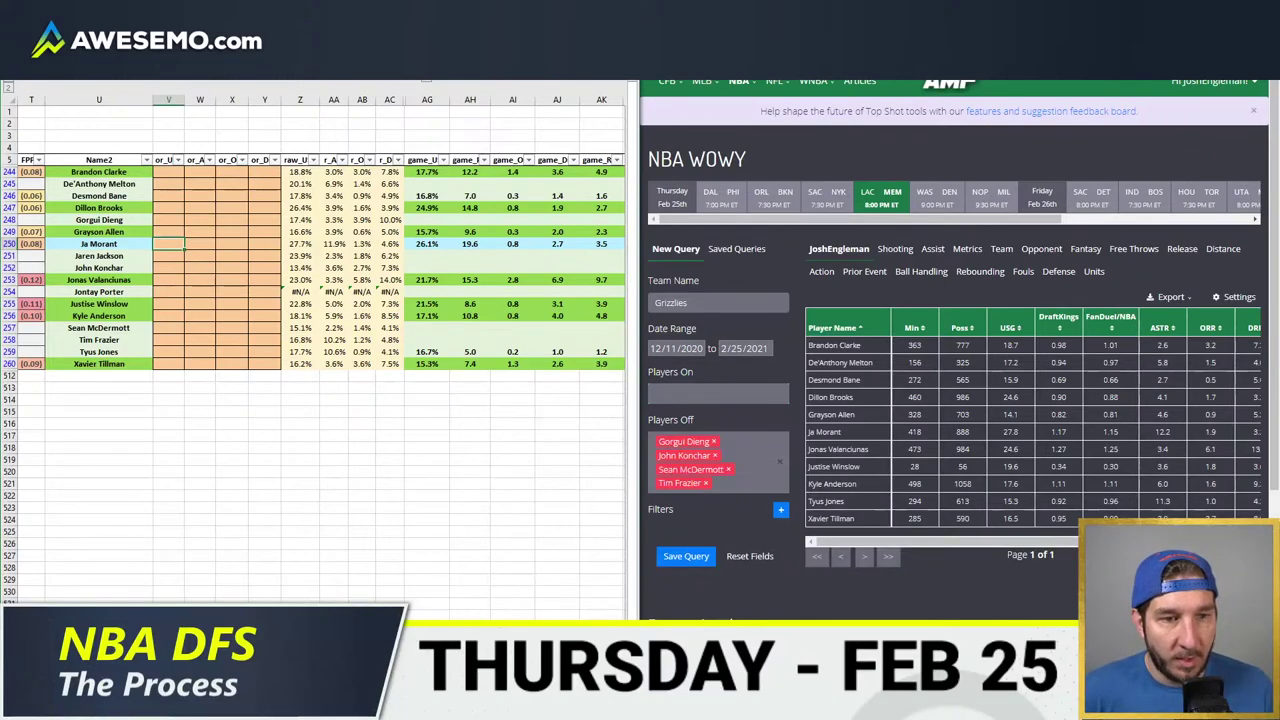
key(F2)
text(8)
key(Return)
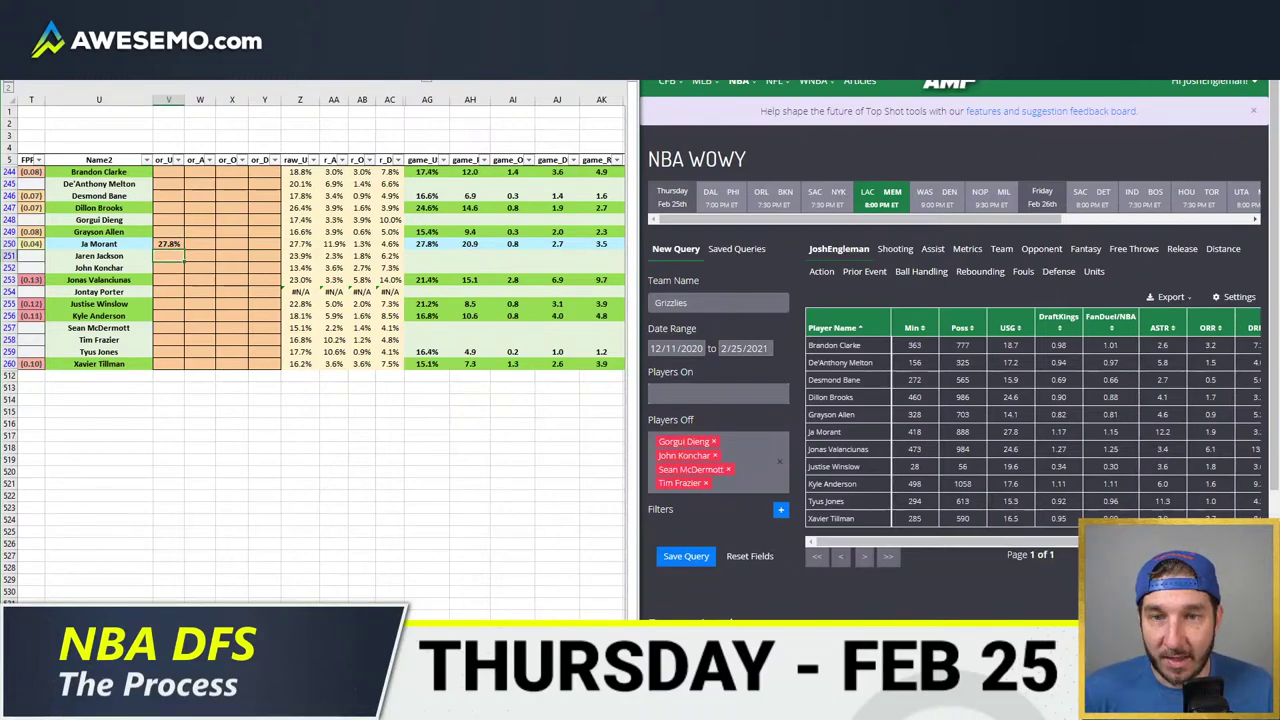
- Set the usage overrides to 18.8% for Brandon Clarke and 25.5% for Dillon Brooks
key(Up)
key(Up)
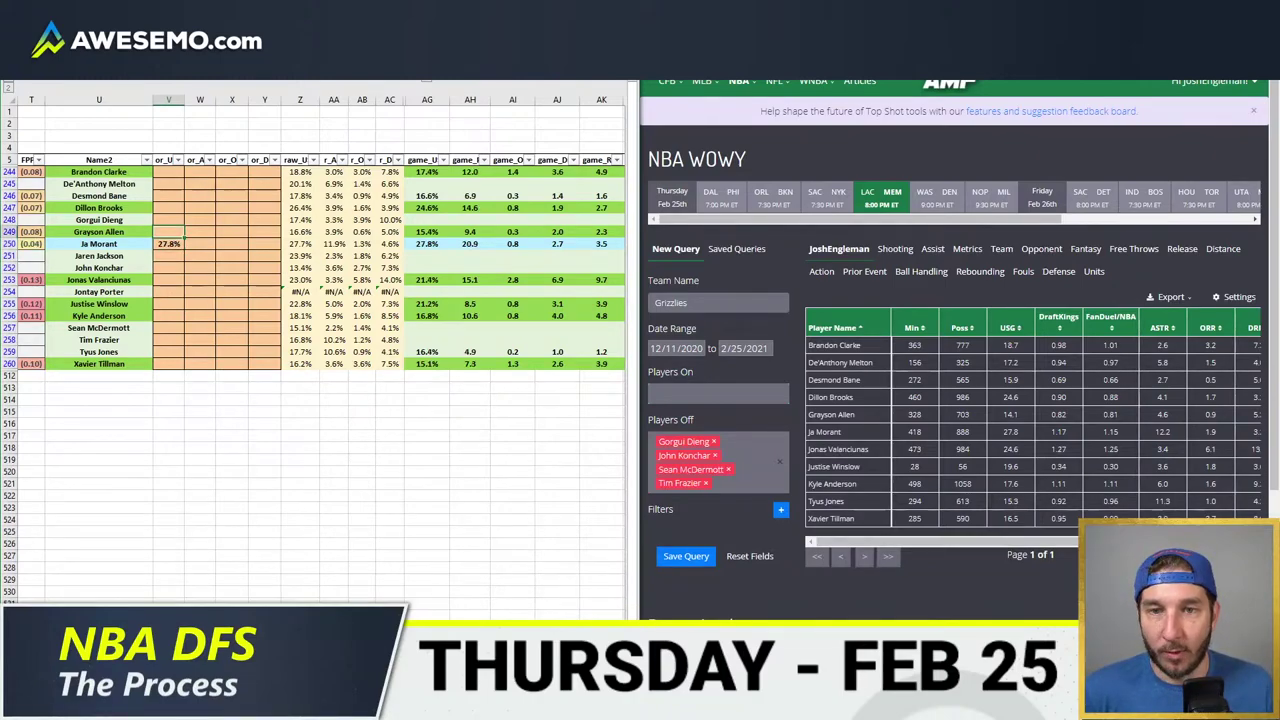
key(Up)
key(Up)
key(Up)
key(Up)
key(Up)
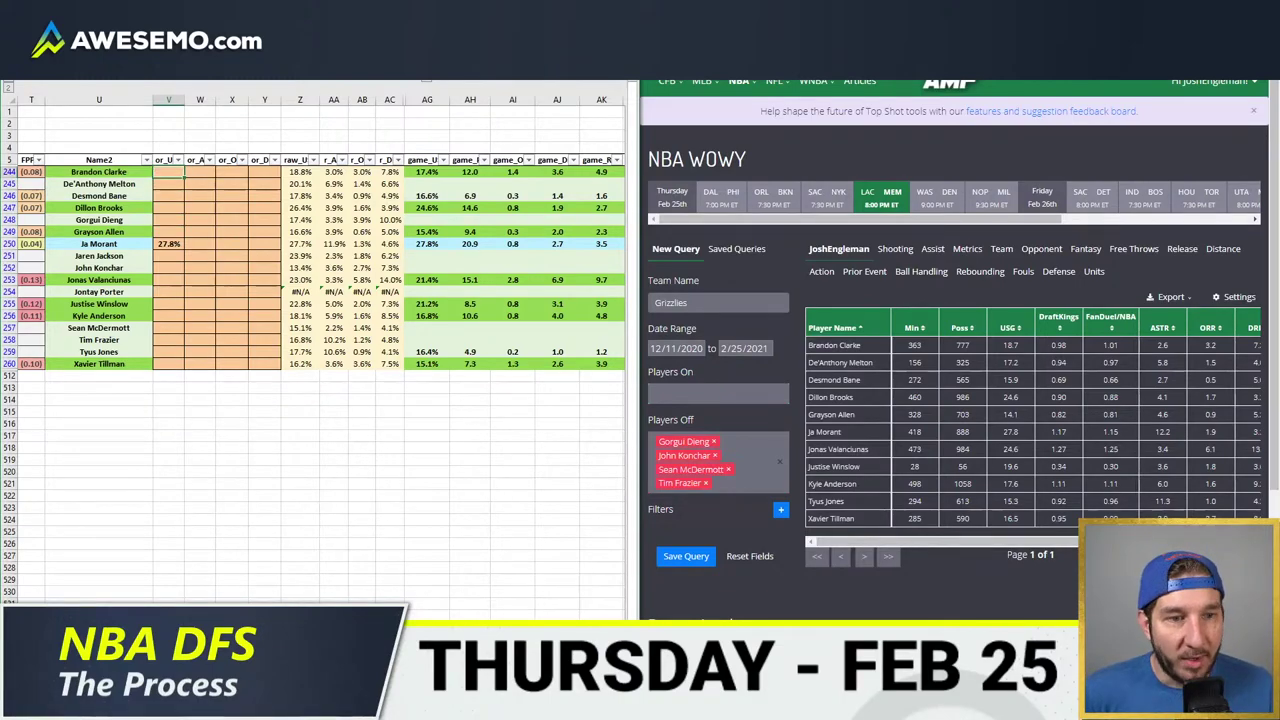
text(18)
key(Down)
key(Down)
key(Down)
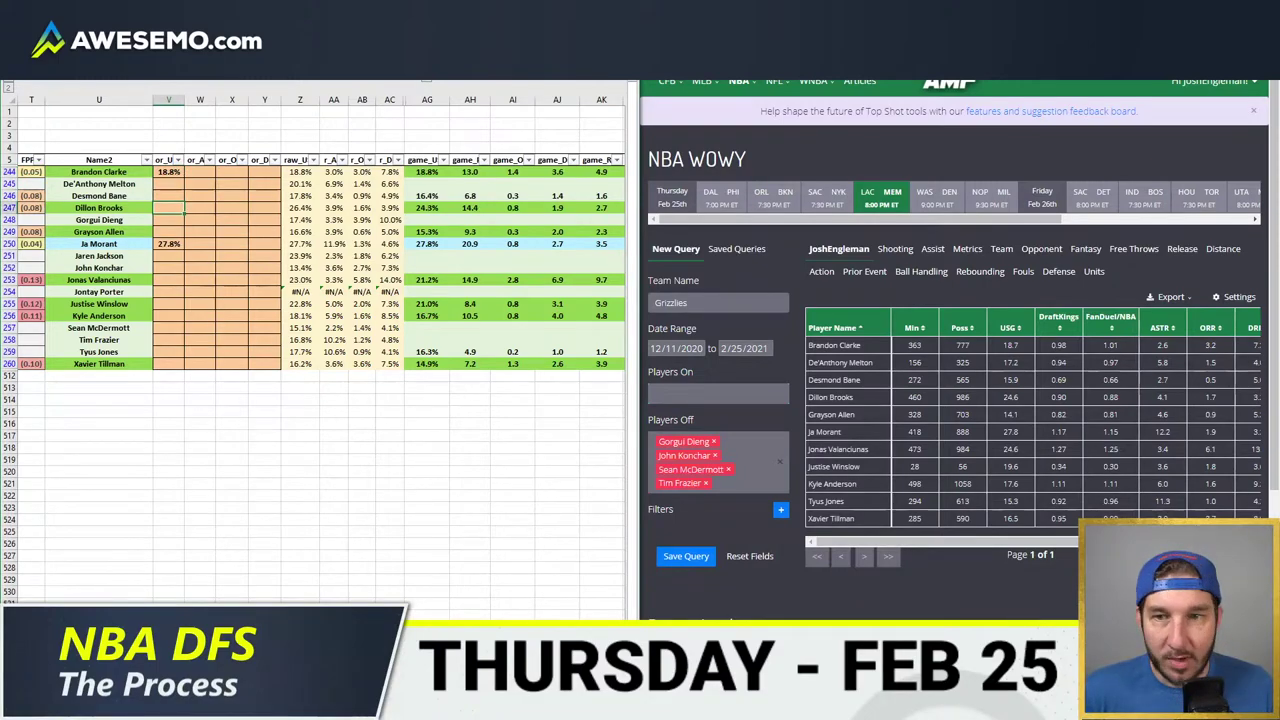
text(25.5)
key(Down)
key(Down)
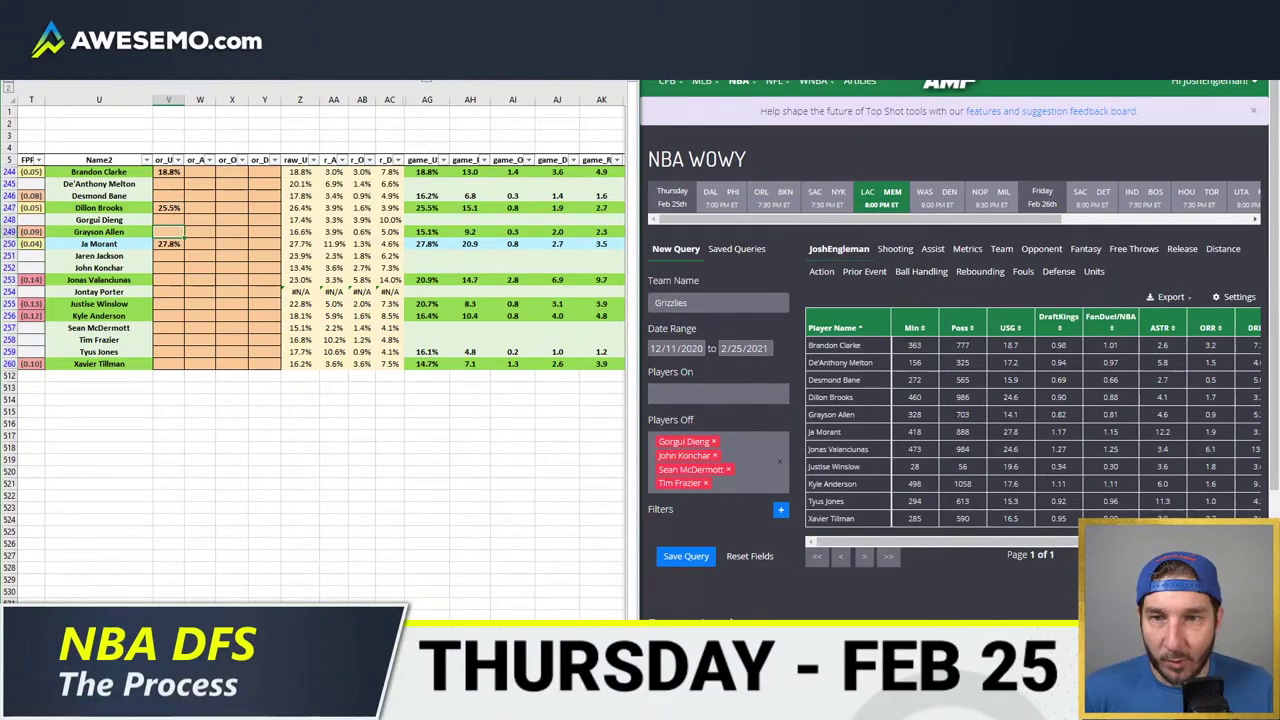
- Set usage overrides of 15% for Grayson Allen and 24% for Jonas Valanciunas, re-entering 27.8% for Ja Morant
text(15)
key(Down)
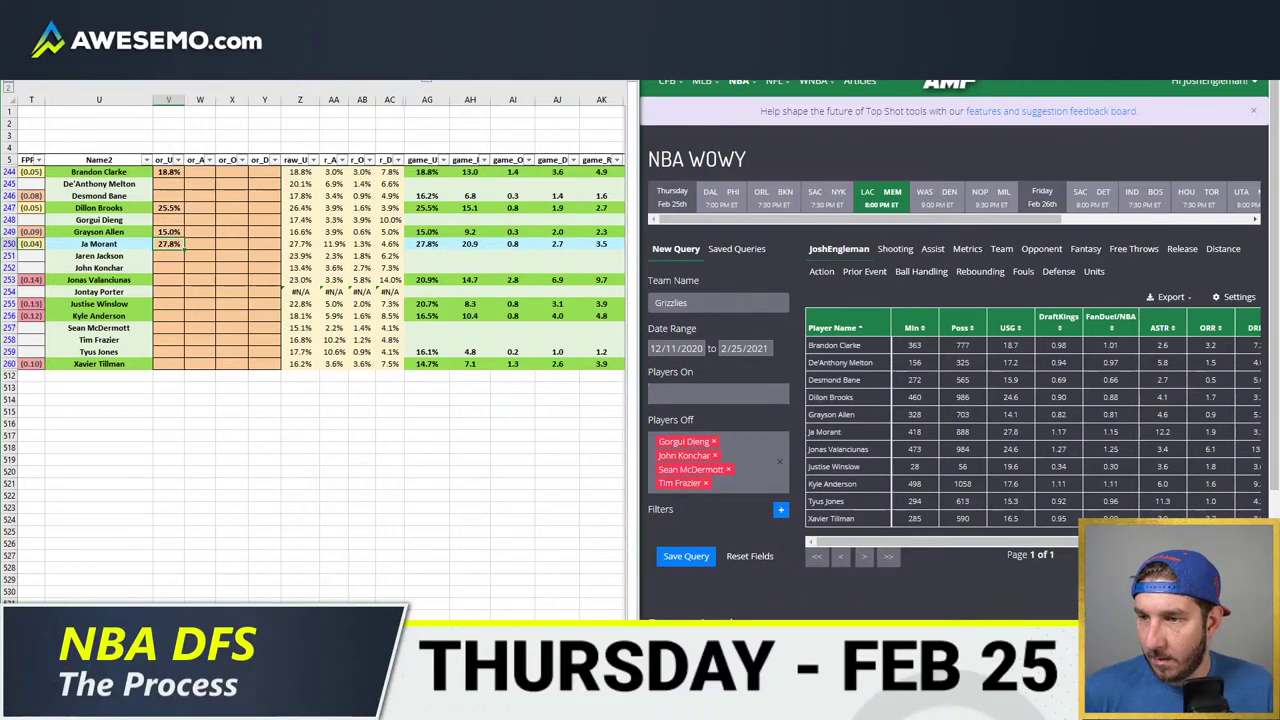
text(27.8)
key(Down)
key(Down)
key(Down)
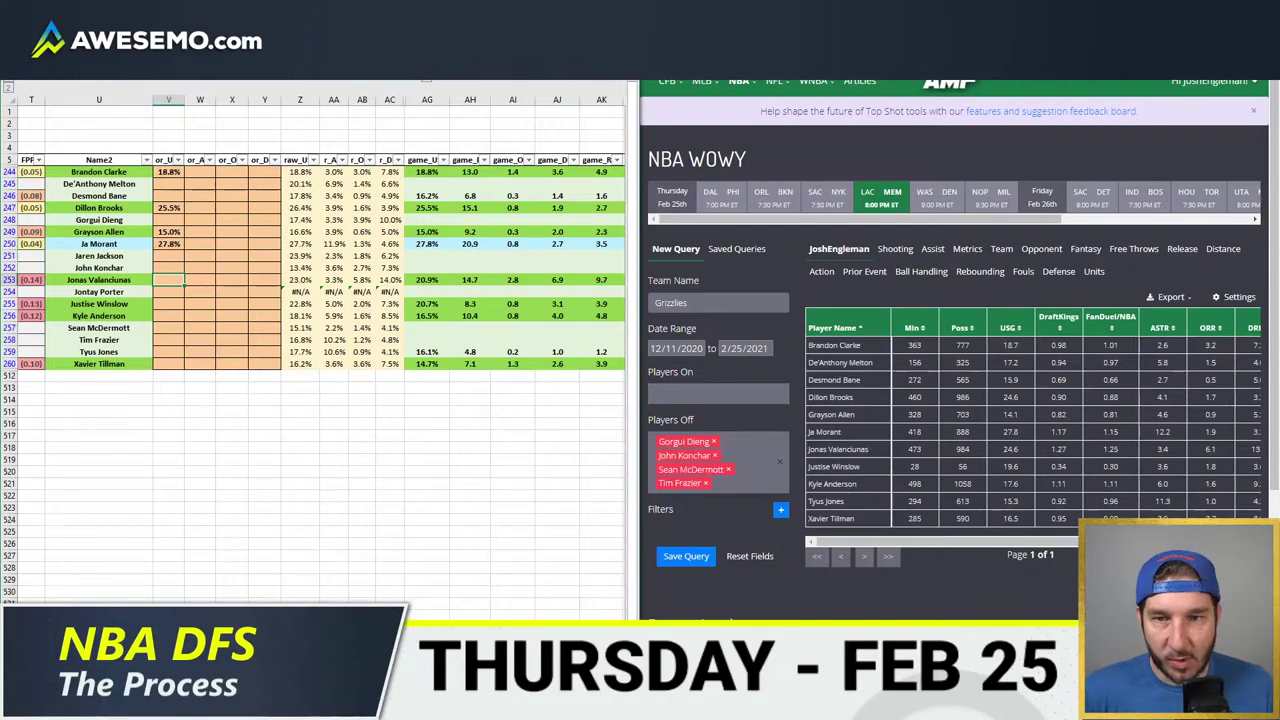
text(24%)
key(Down)
key(Down)
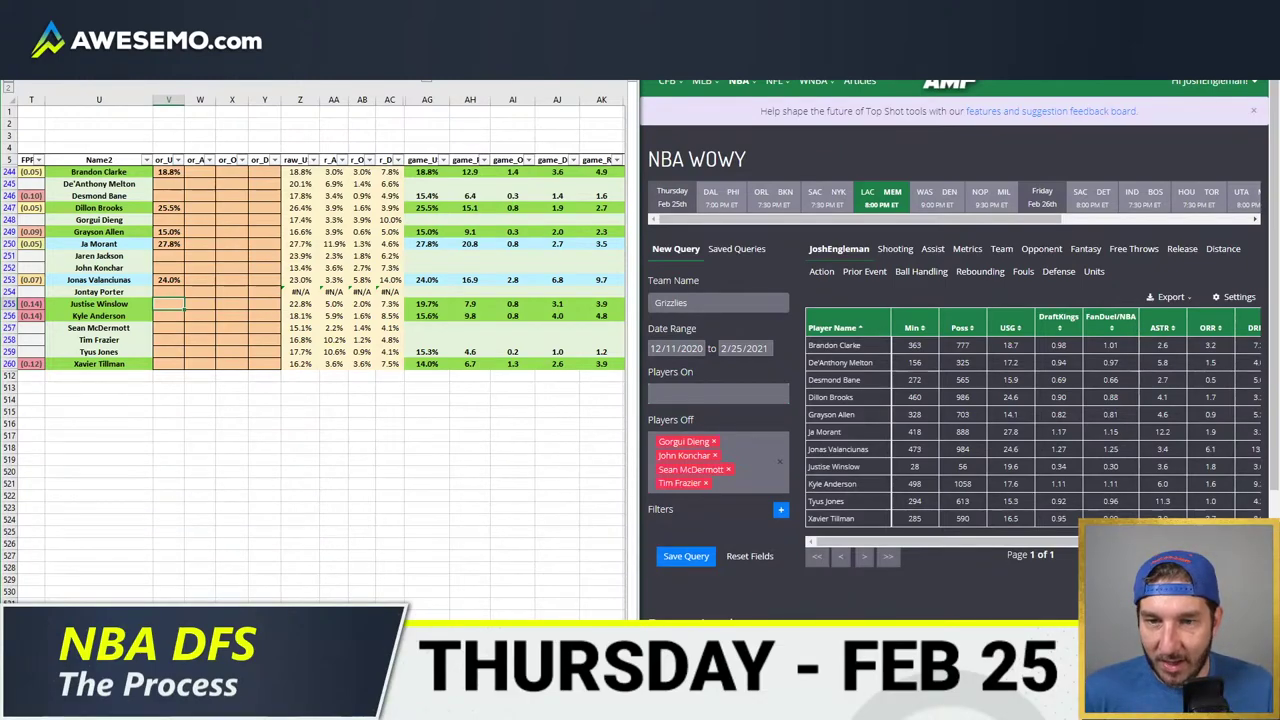
- Set the usage overrides to 20% for Justise Winslow, 18% for Kyle Anderson and 16.2% for Xavier Tillman
key(Return)
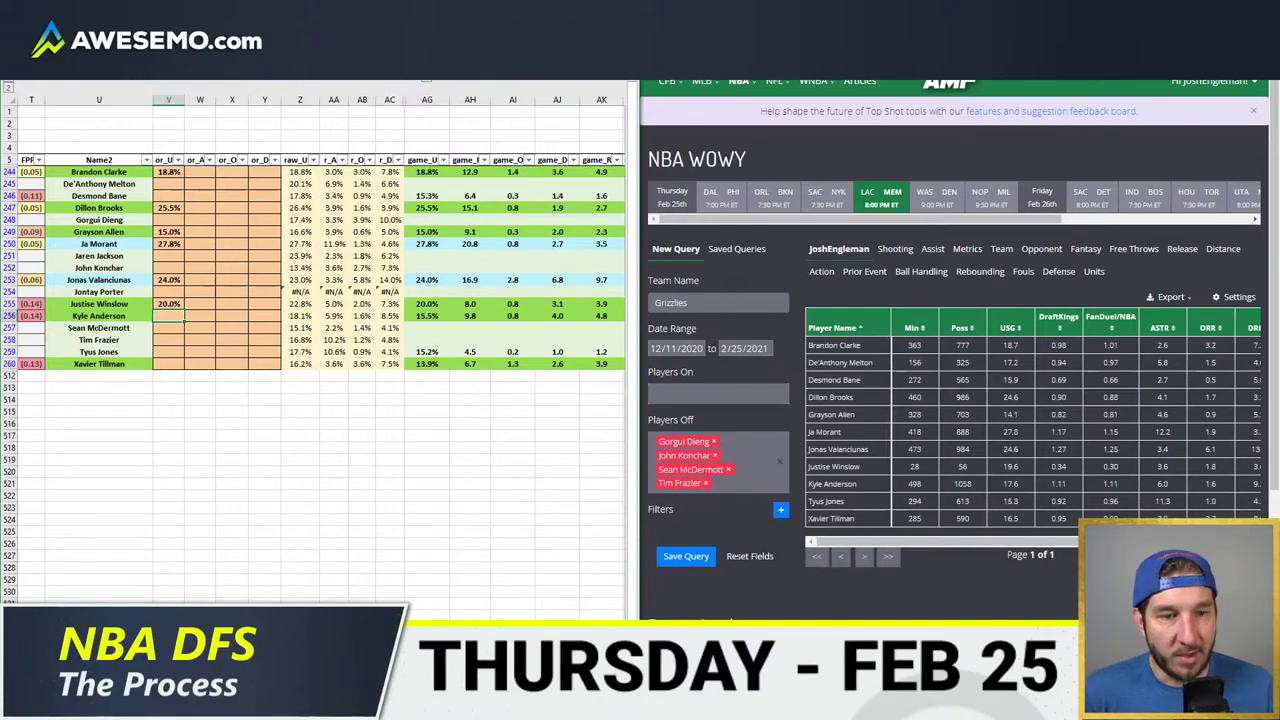
text(18)
key(Return)
key(Return)
key(Return)
key(Return)
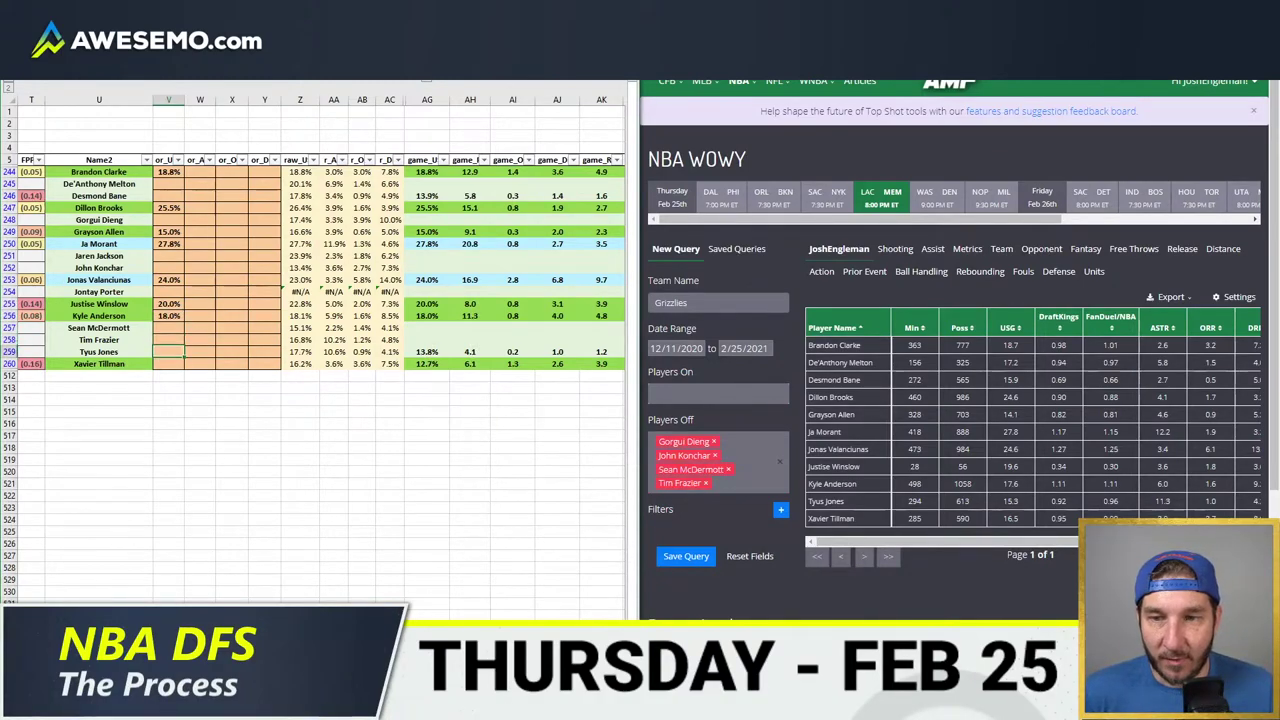
text(16.2%)
key(Return)
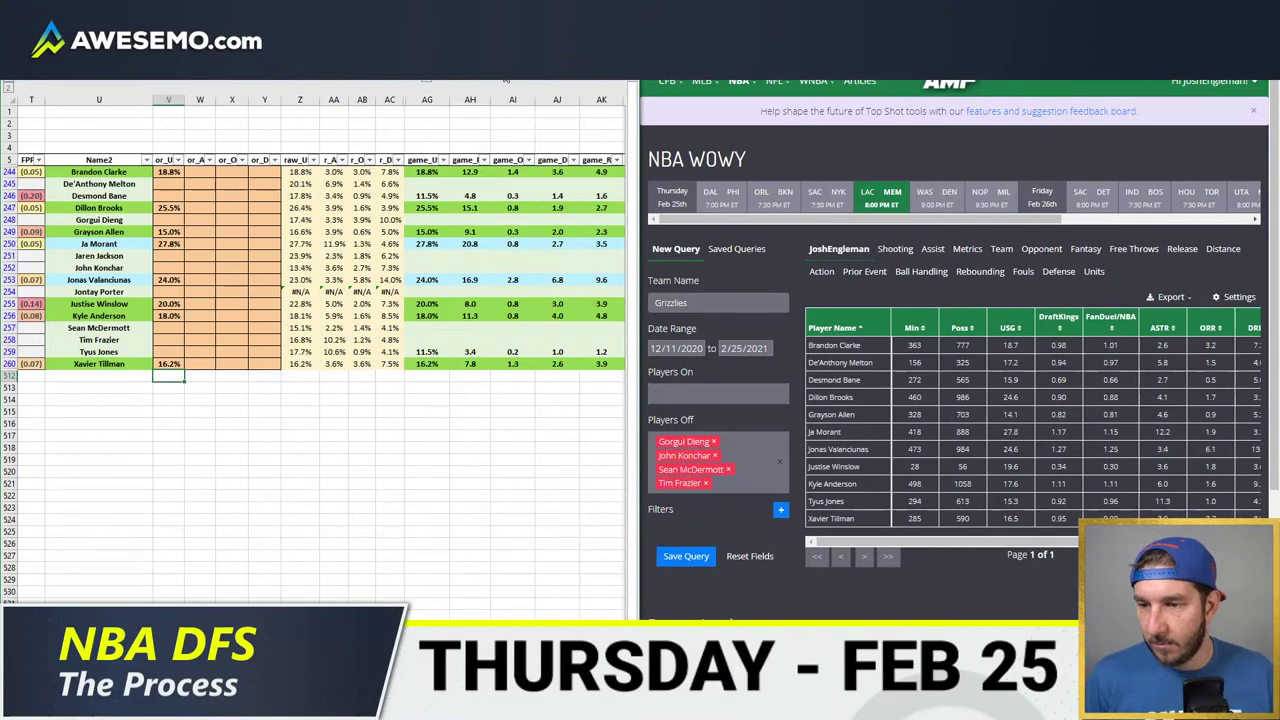
- Compare the Grizzlies' assist and rebound rates in the WOWY table with the raw rates in the projection sheet
click(234, 229)
click(208, 244)
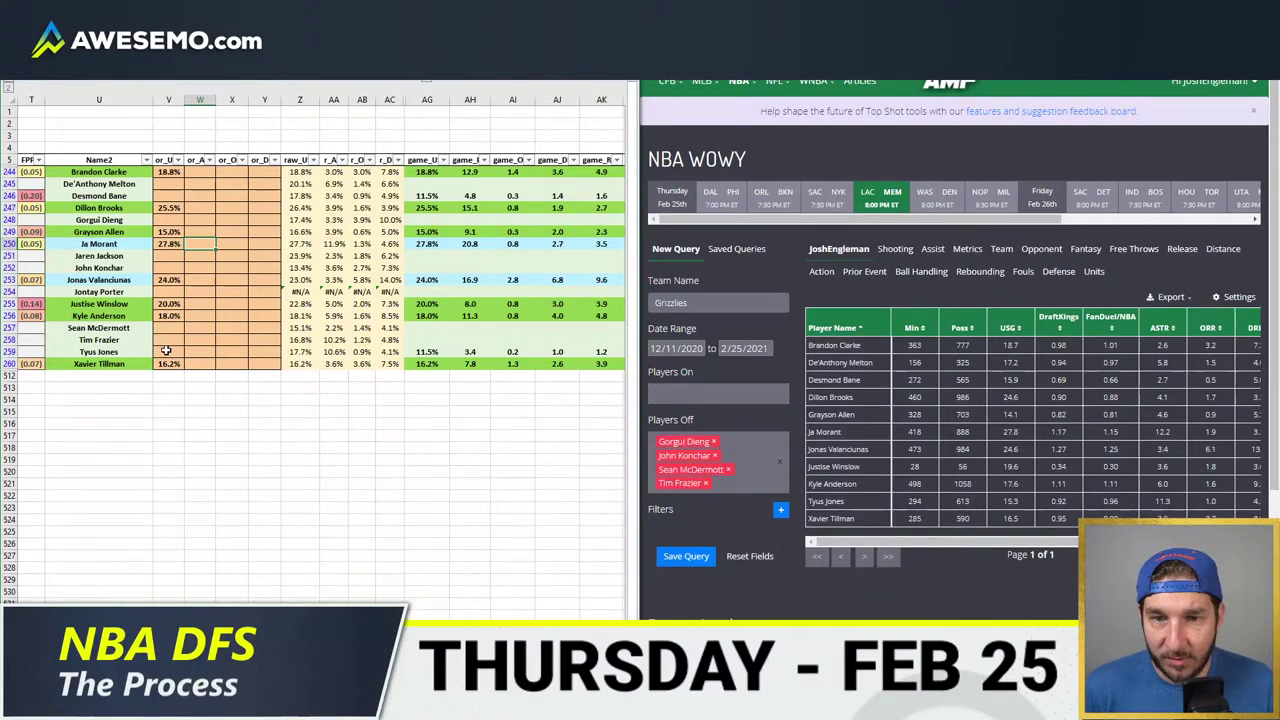
drag(1014, 542, 1035, 544)
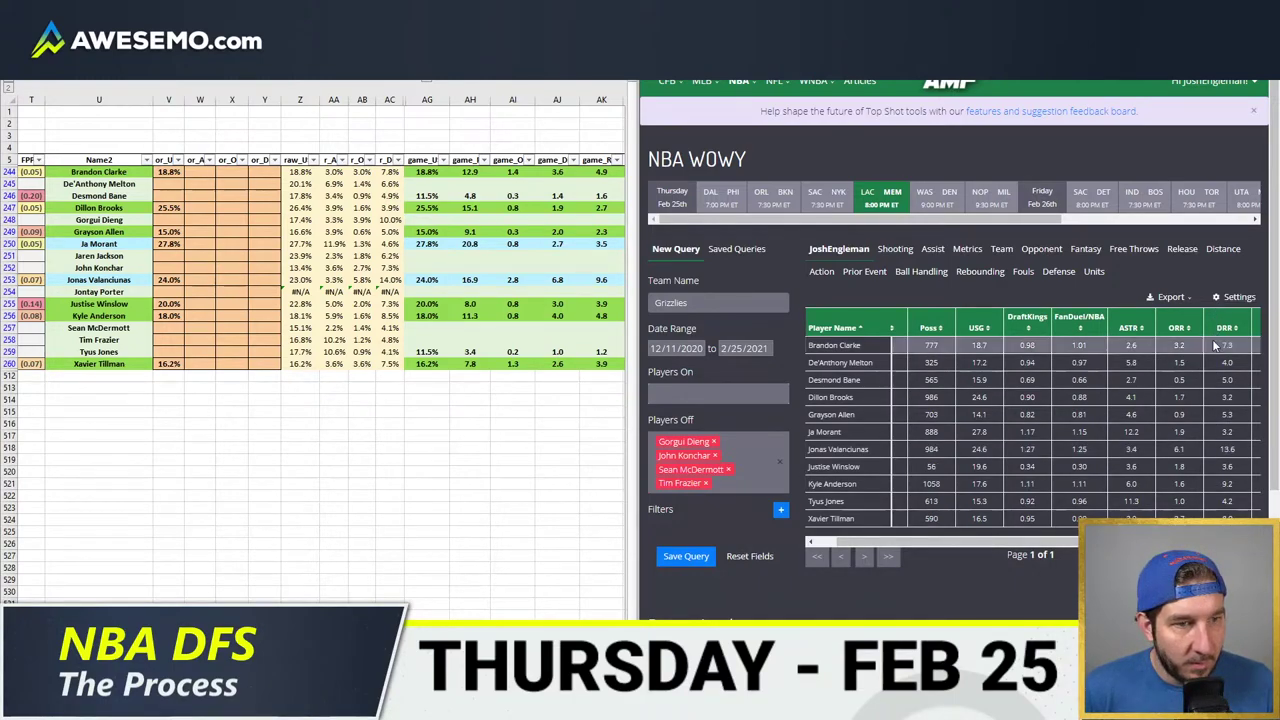
click(68, 516)
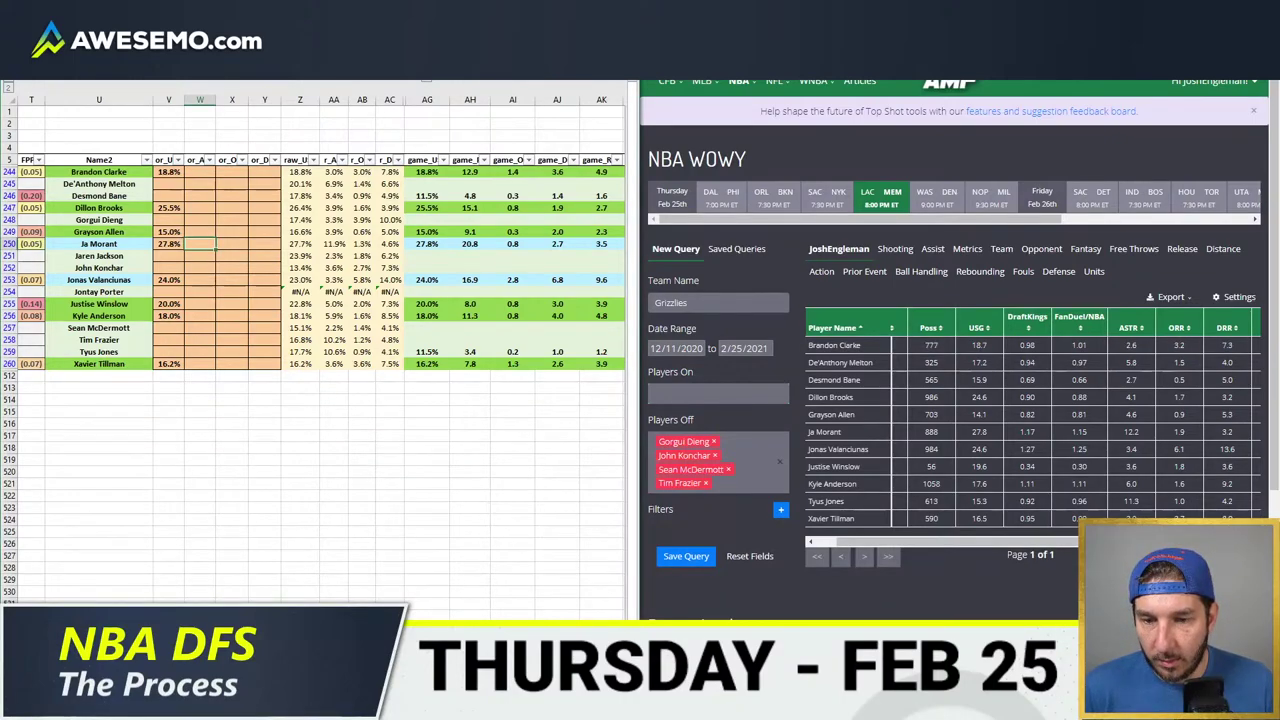
- Set the team in the DraftKings and FanDuel projection summary sheet to MEM
key(ctrl+Page_Up)
text(MEM)
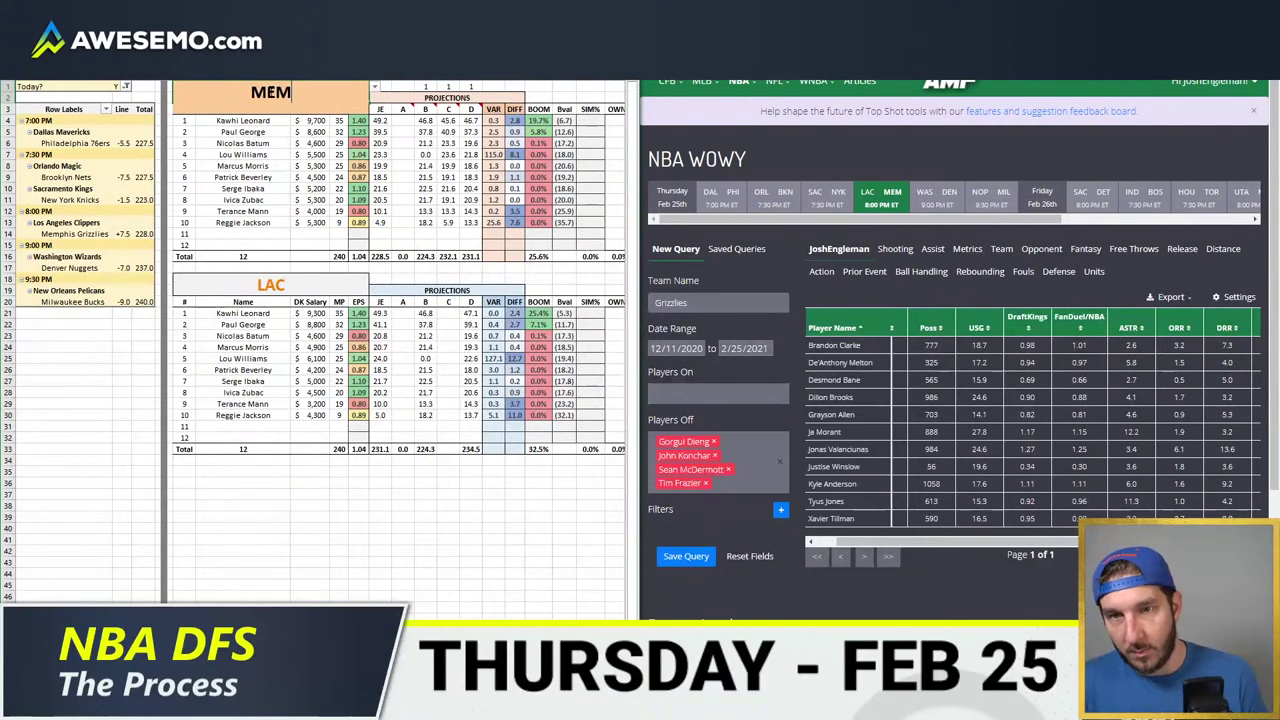
key(Return)
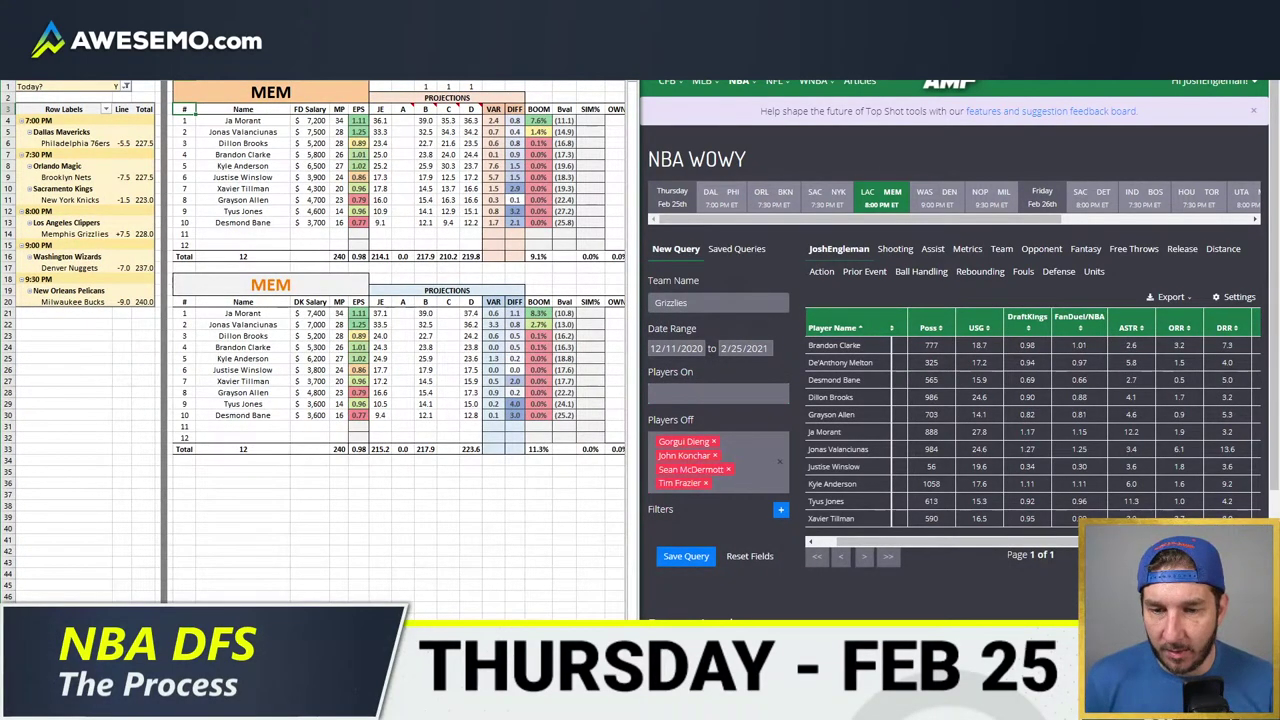
- Add MEM to the team filter of the DraftKings value pivot table
key(ctrl+Page_Down)
click(128, 332)
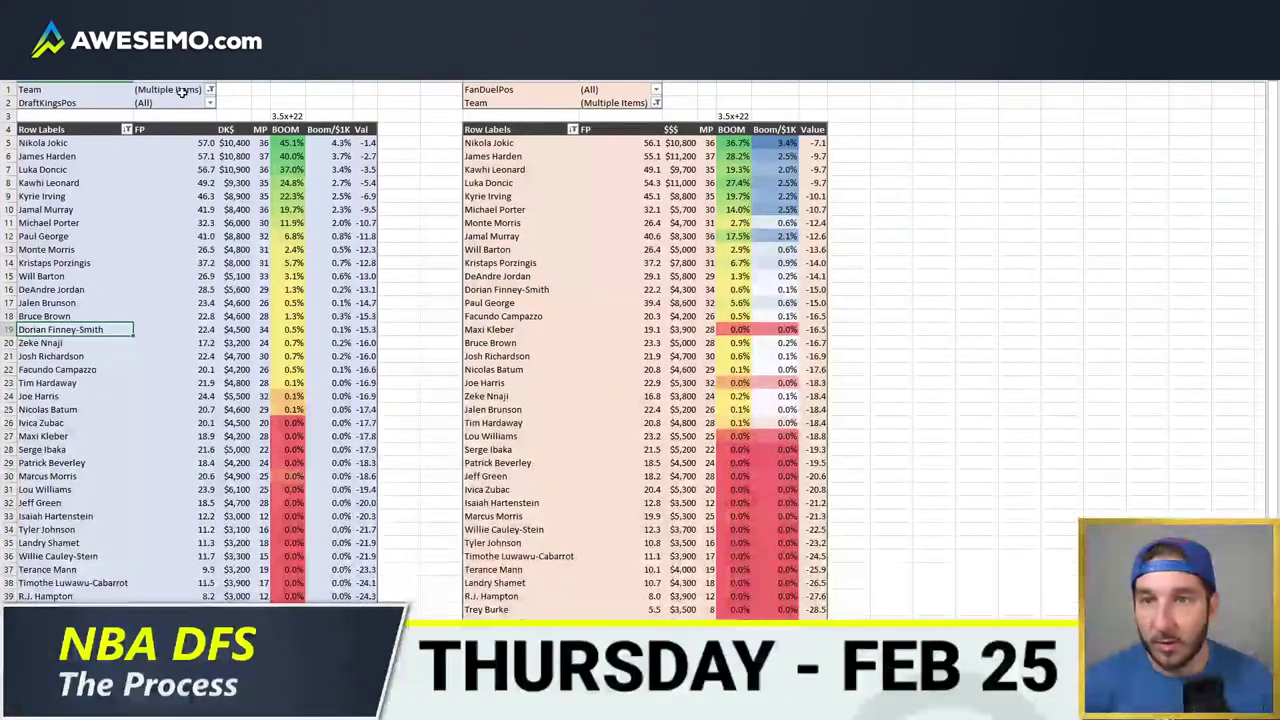
click(181, 91)
click(210, 90)
scroll(113, 167, down, 3)
click(80, 192)
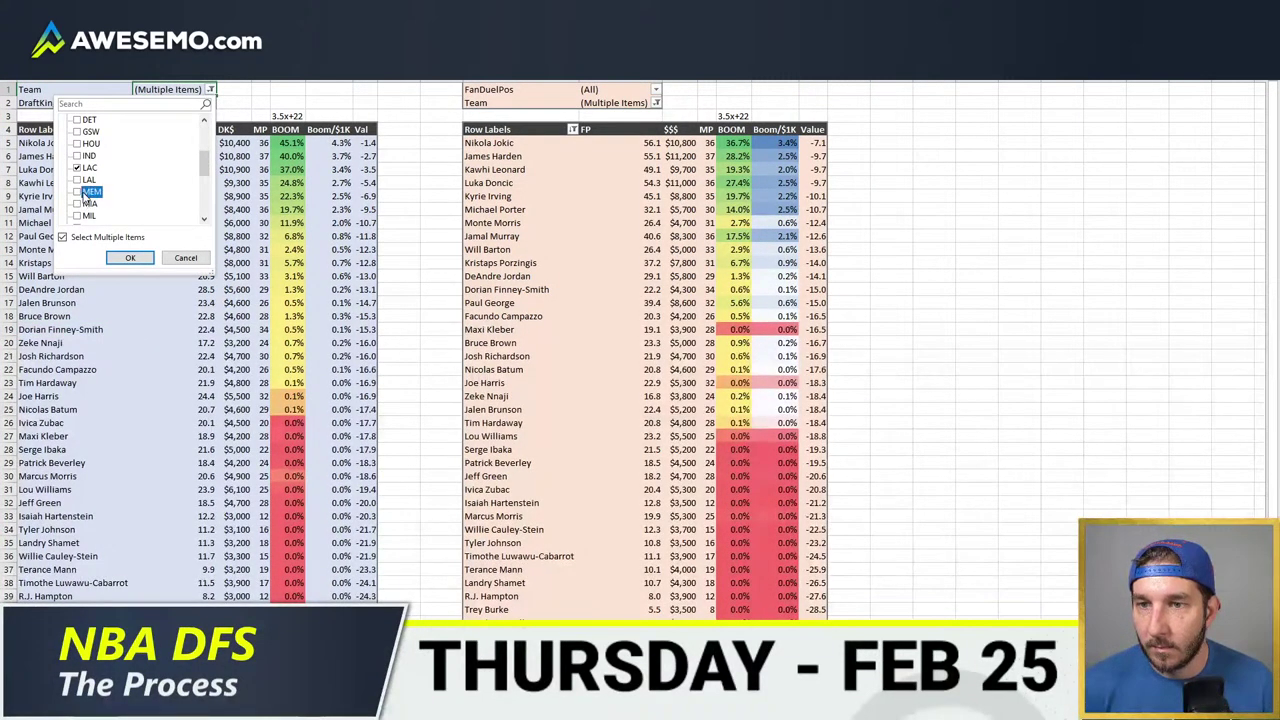
click(130, 257)
click(210, 90)
scroll(113, 167, down, 3)
click(77, 191)
click(130, 257)
- Add MEM to the FanDuel value table's team filter and highlight the DraftKings players from Nikola Jokic to Ja Morant
click(656, 102)
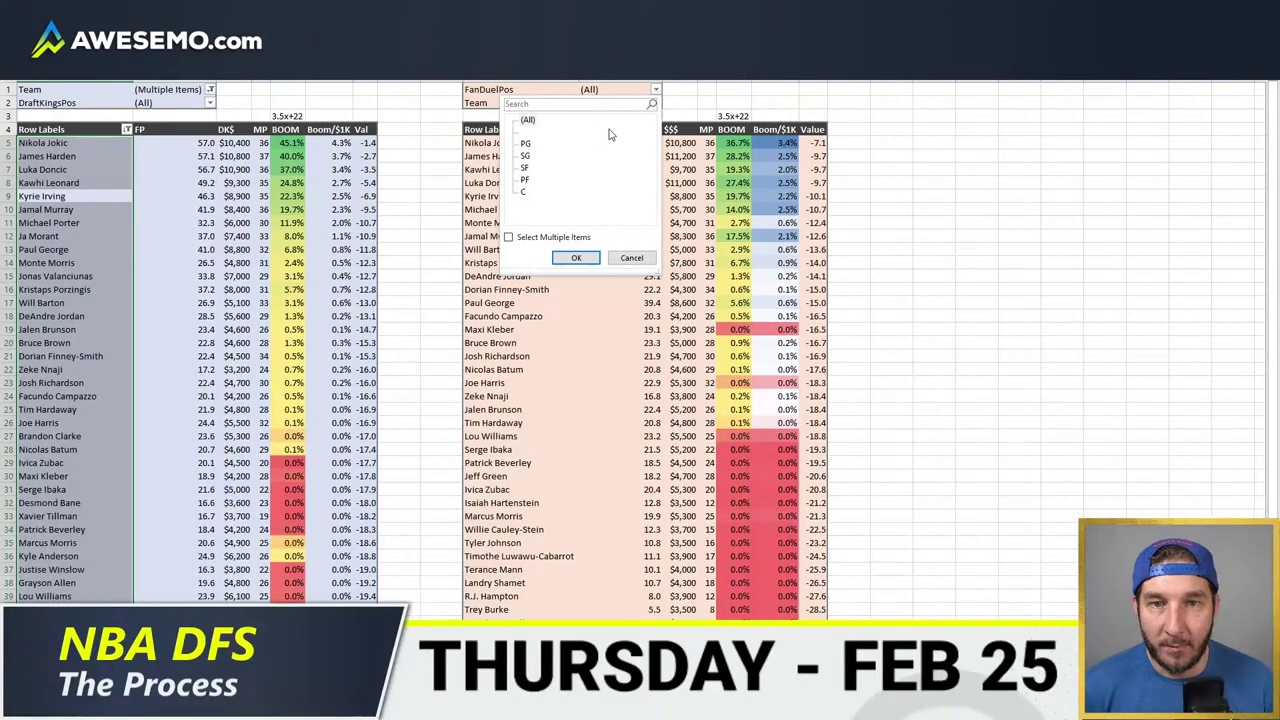
click(656, 102)
click(656, 102)
scroll(585, 170, down, 3)
click(524, 205)
click(574, 272)
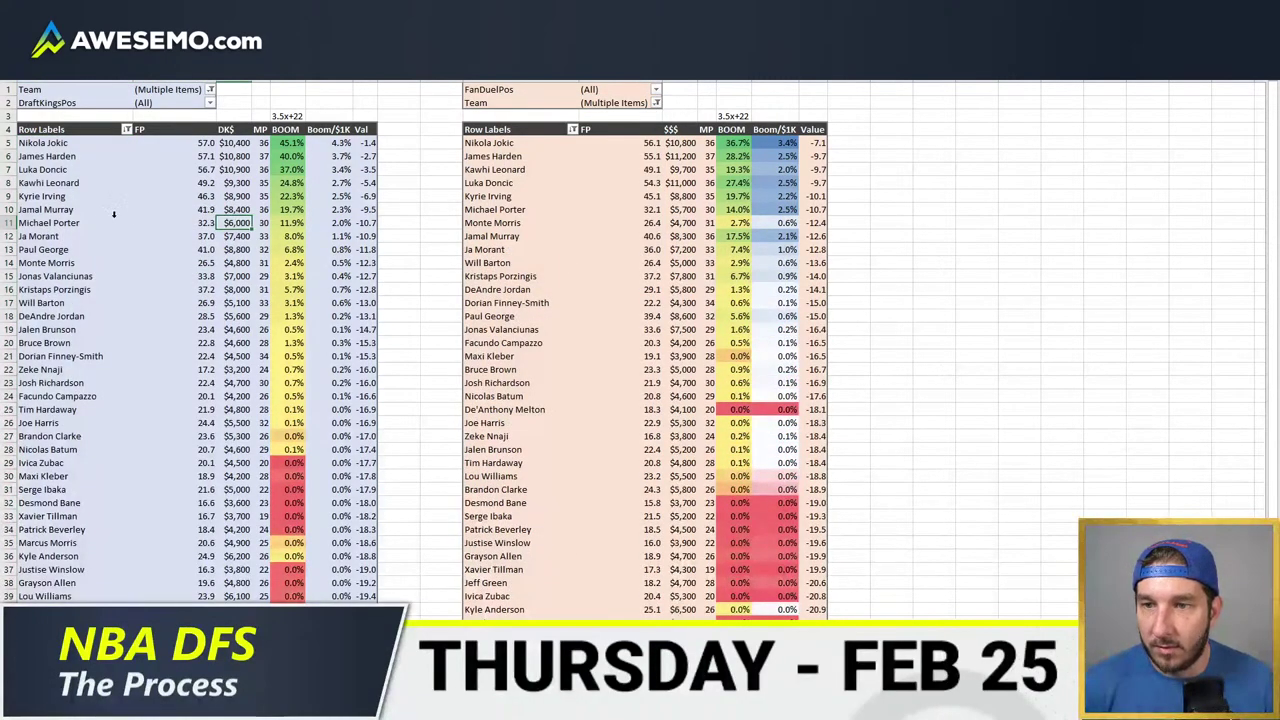
drag(46, 237, 53, 143)
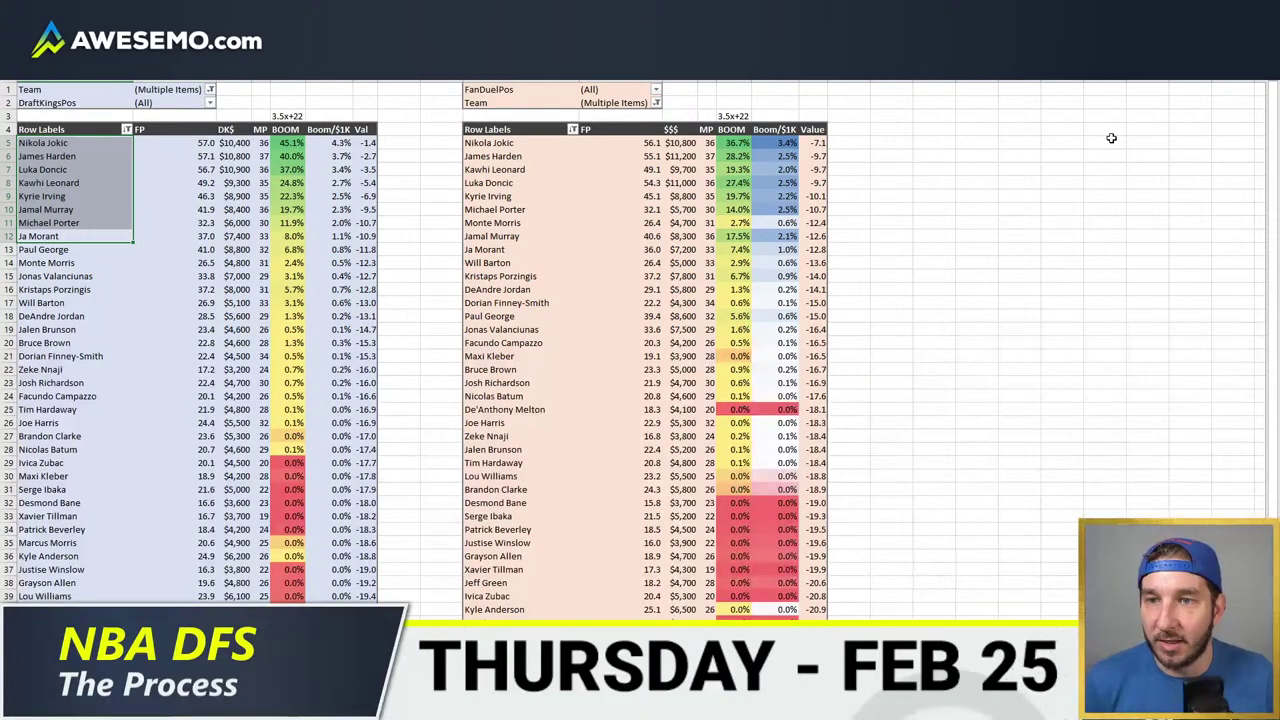
- Refresh the DraftKings and FanDuel value pivot tables with the current projections
click(776, 210)
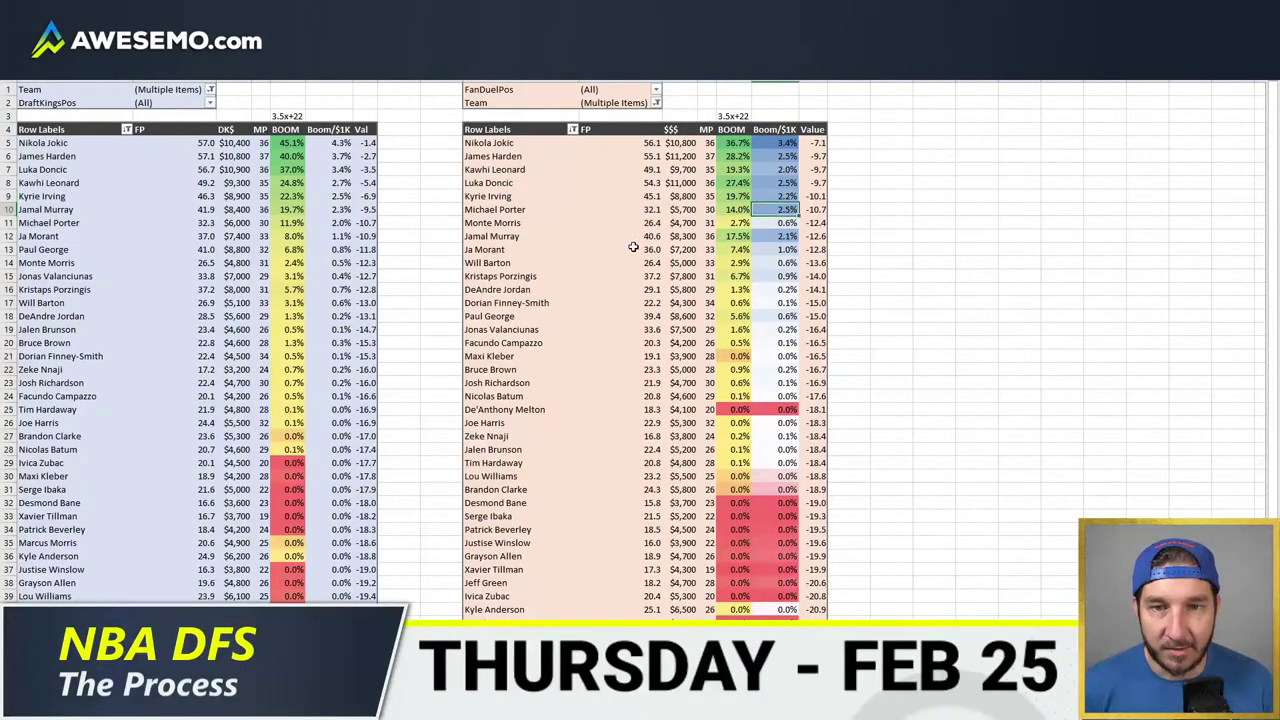
right_click(634, 248)
click(678, 312)
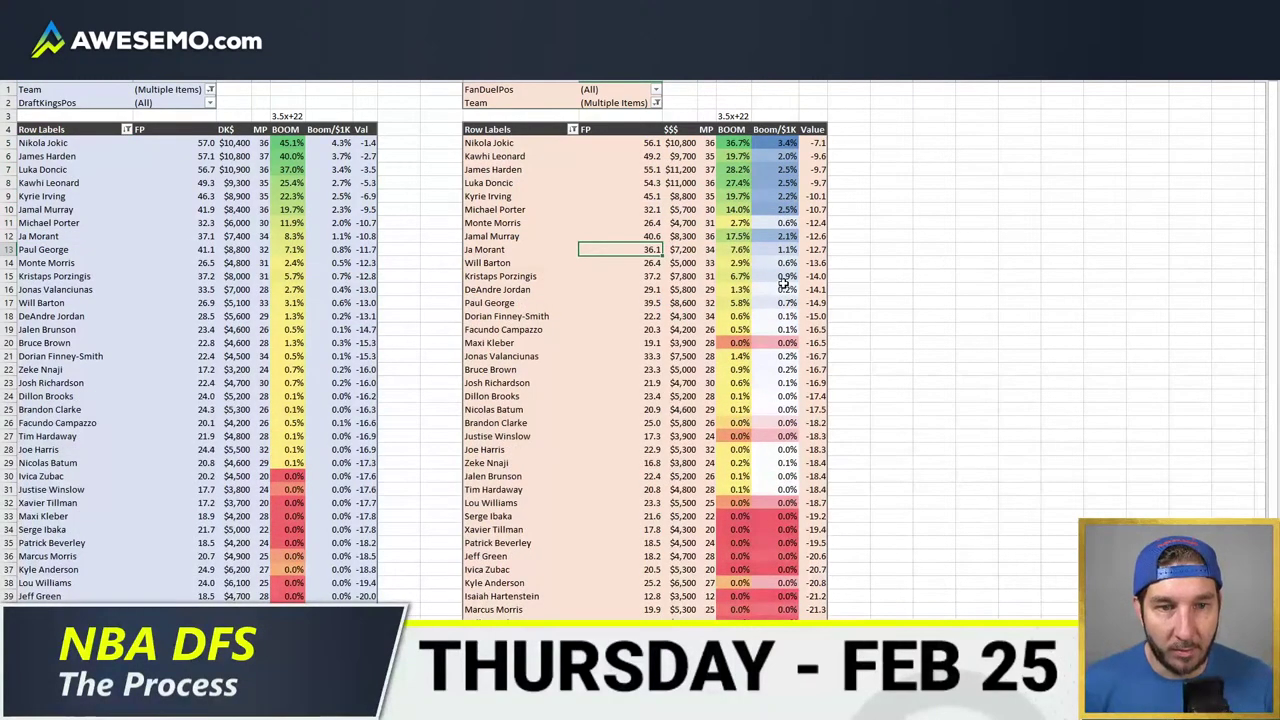
- Examine the refreshed FanDuel values around Will Barton and highlight Jonas Valanciunas's row in the DraftKings value table
click(655, 264)
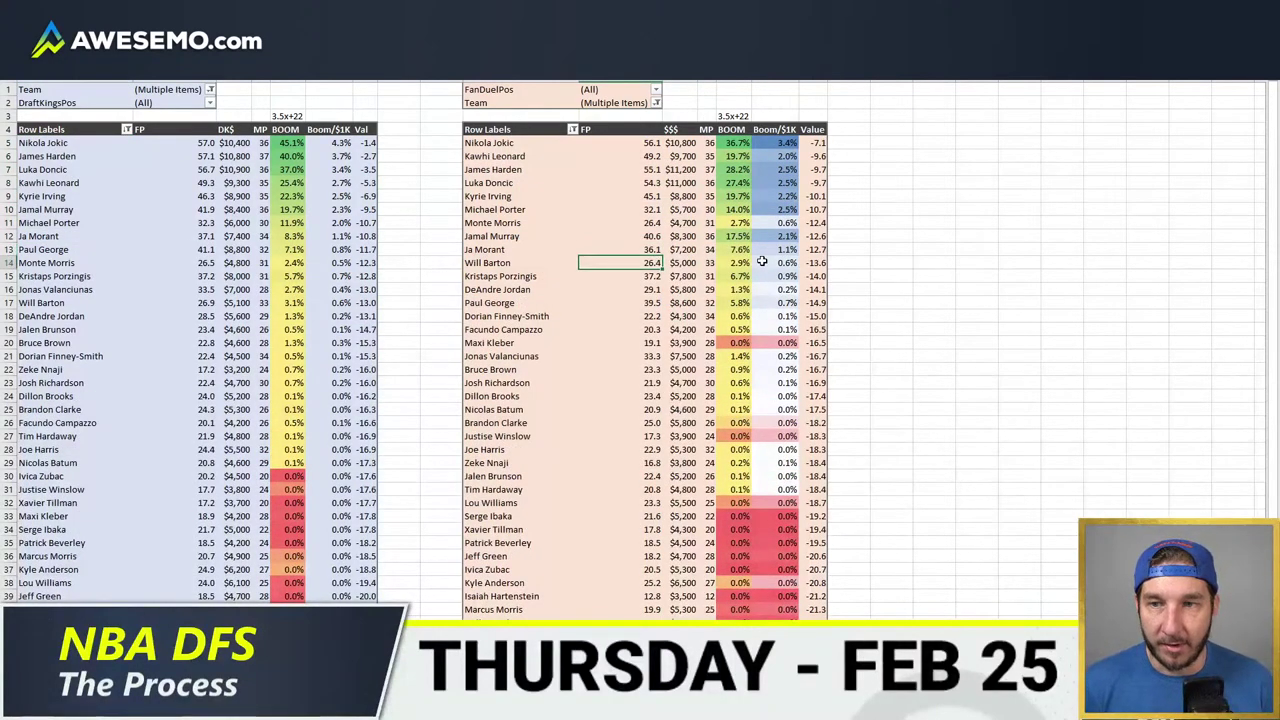
click(655, 102)
click(632, 272)
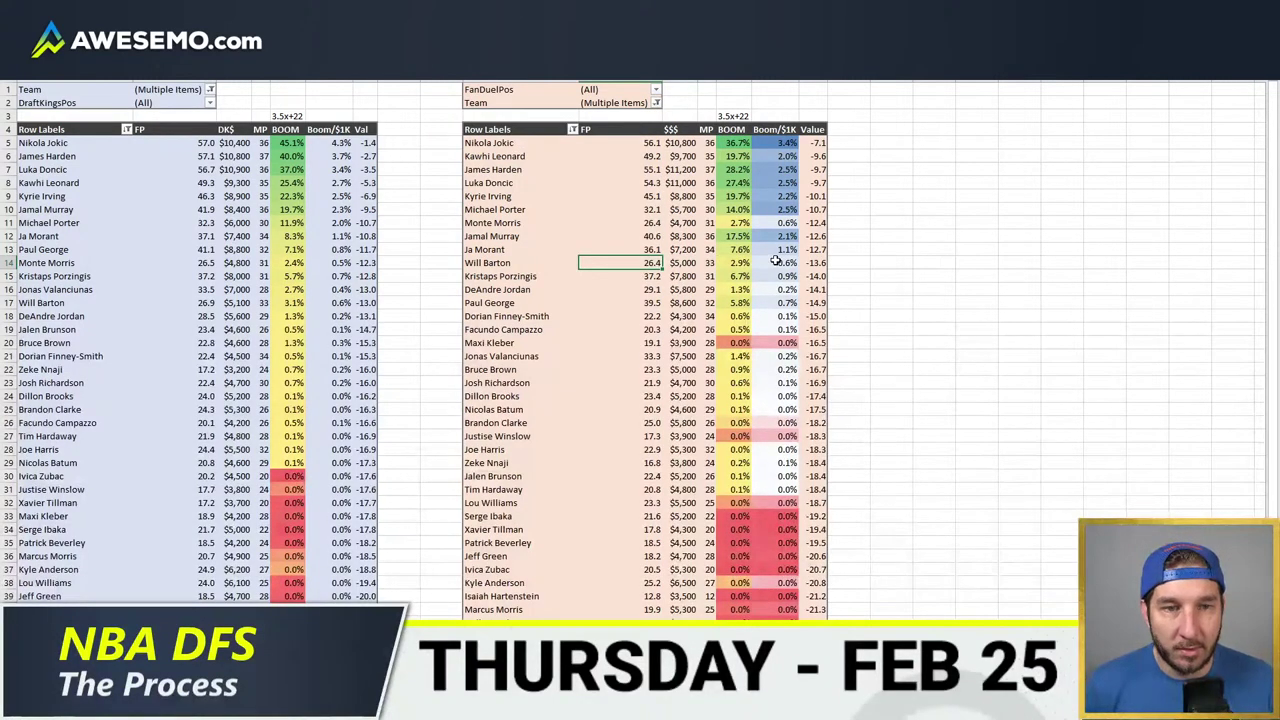
click(789, 262)
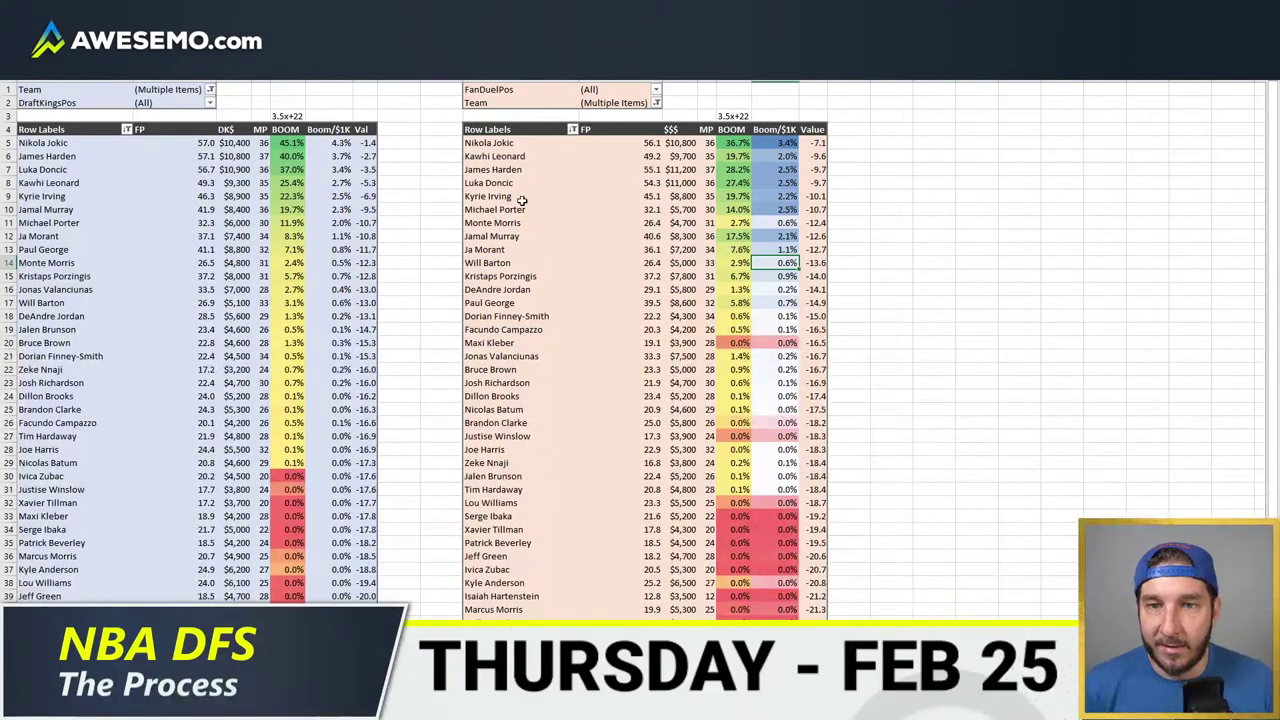
click(77, 234)
drag(90, 289, 363, 290)
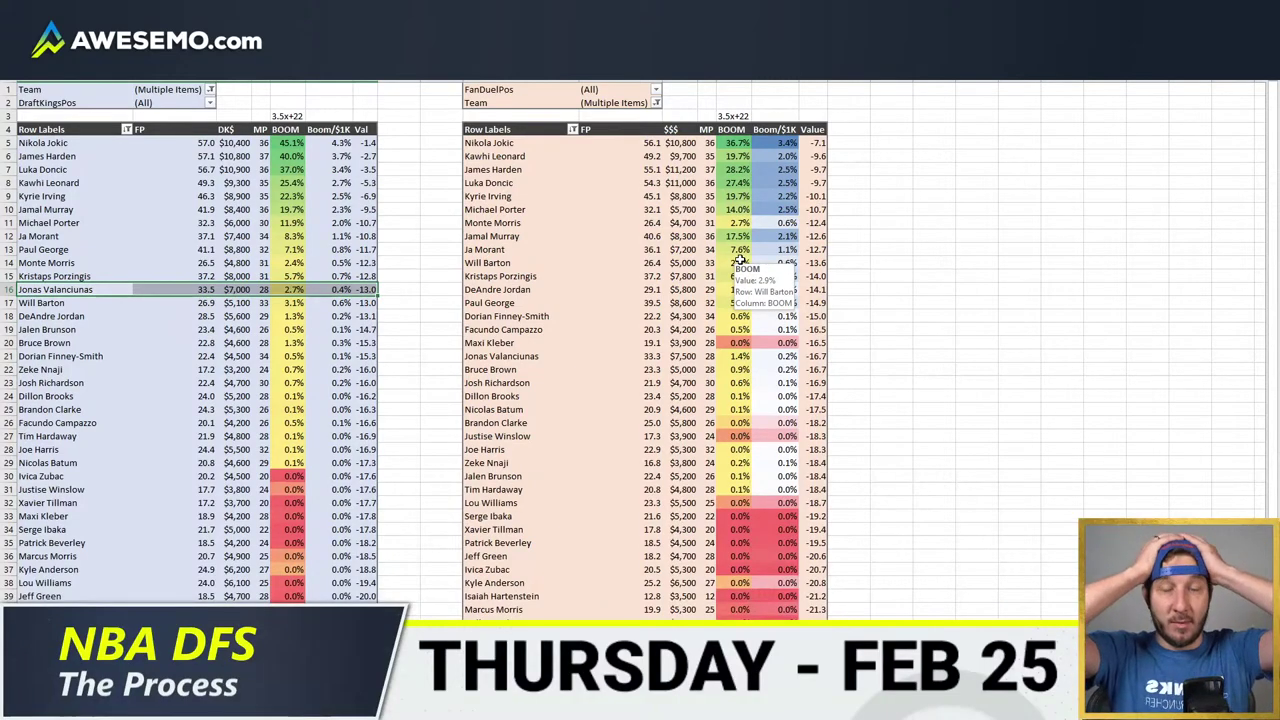
click(195, 356)
drag(235, 143, 240, 180)
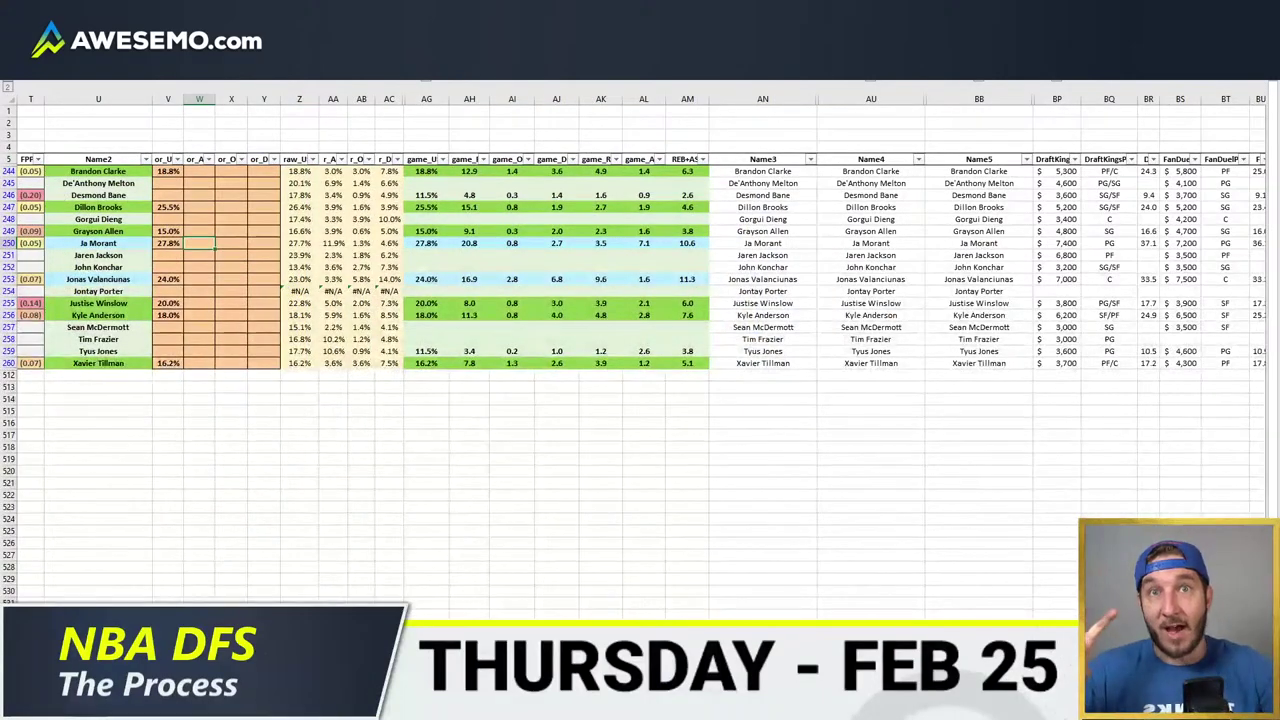
- Filter the projection sheet's Team column to MIL only and set the team cell above the minutes columns to MIL
click(436, 342)
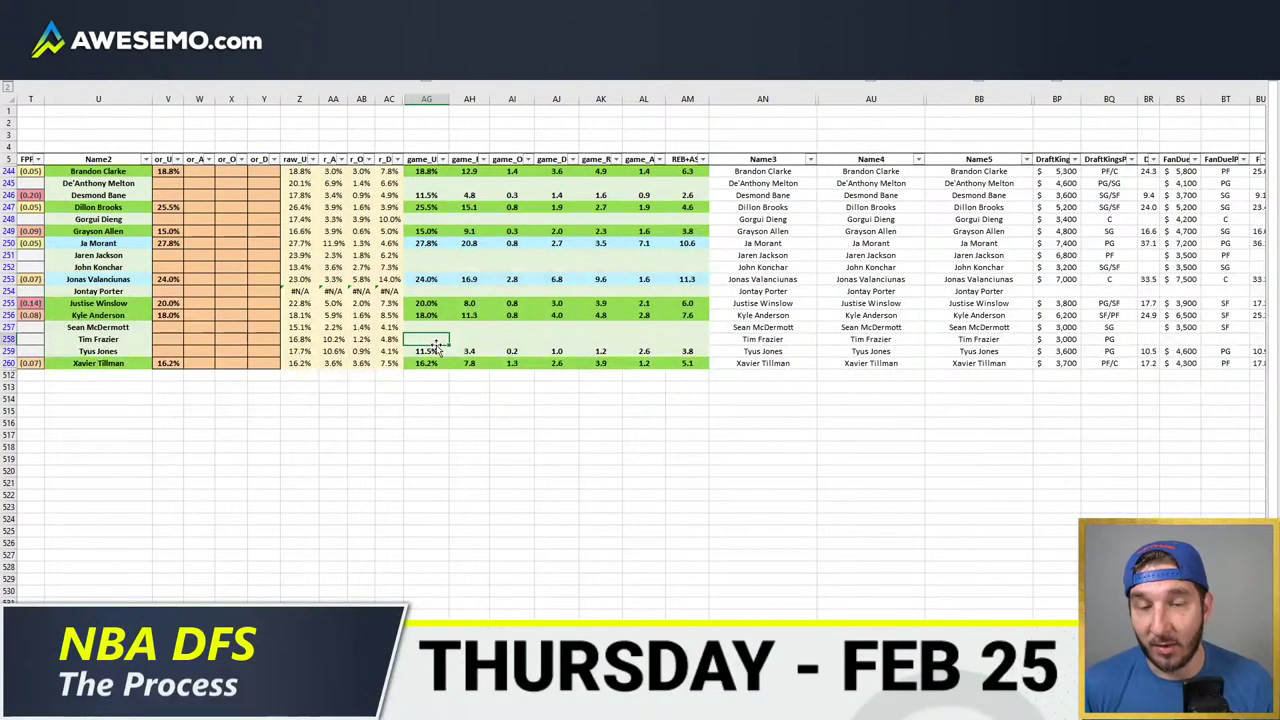
key(Home)
click(174, 160)
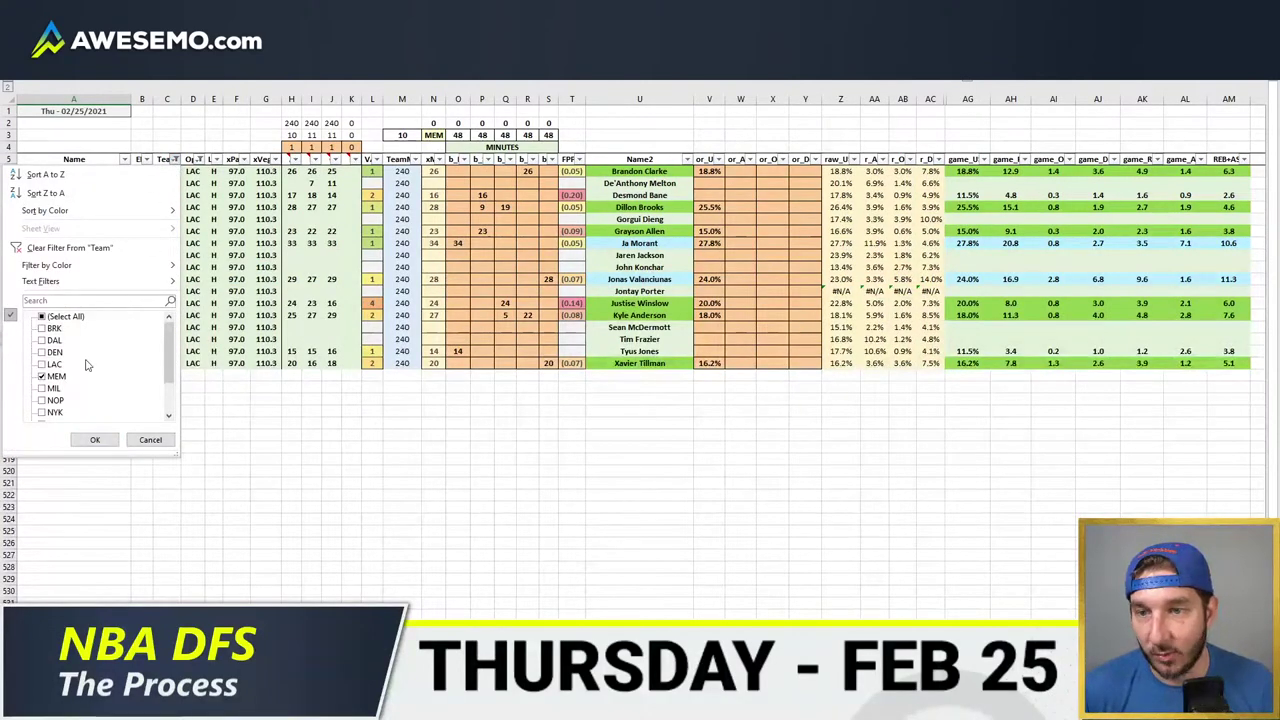
click(64, 378)
click(53, 388)
click(95, 440)
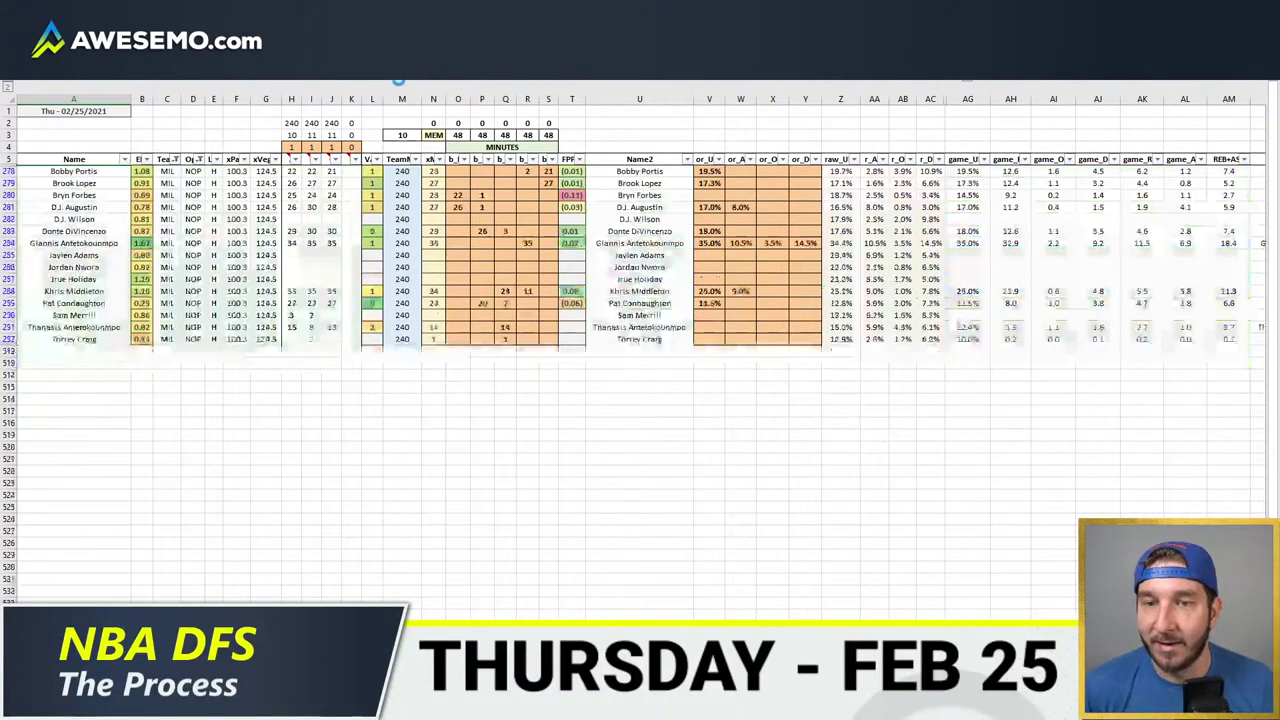
click(433, 135)
text(MIL)
key(Return)
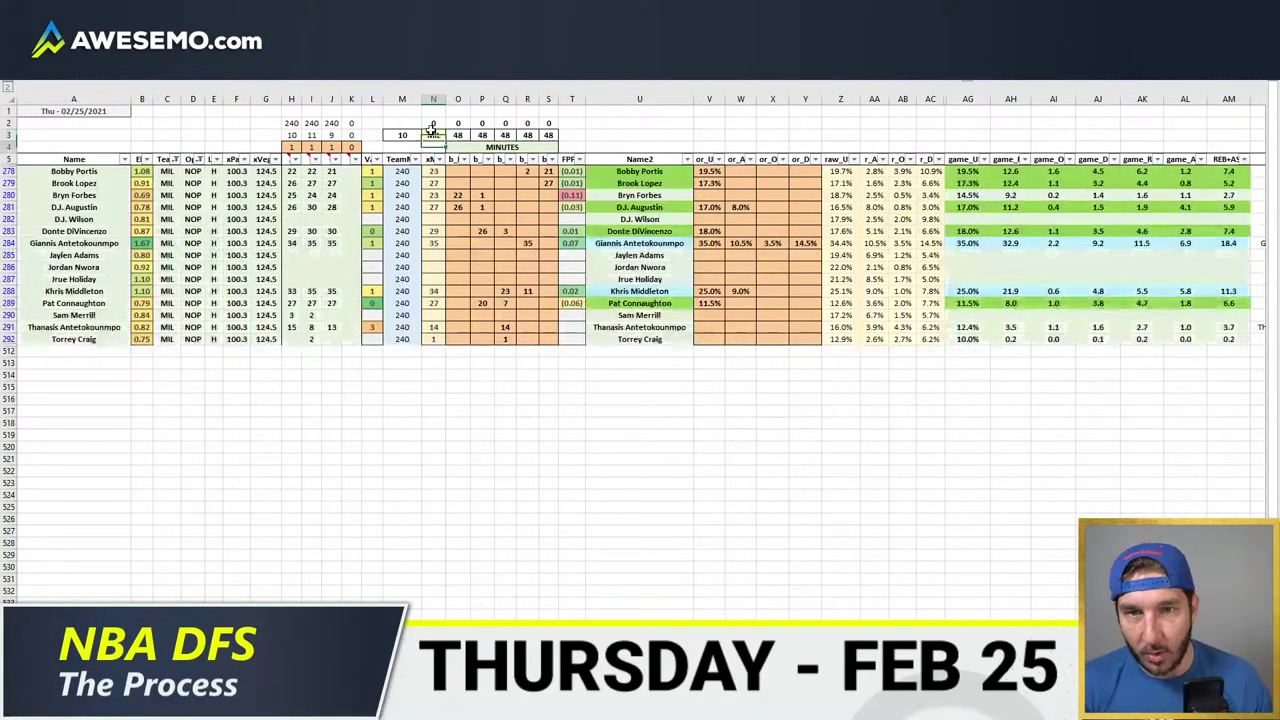
- Place the projection sheet beside the browser and bring up the Milwaukee Bucks depth chart to check roles and injuries
key(super+Left)
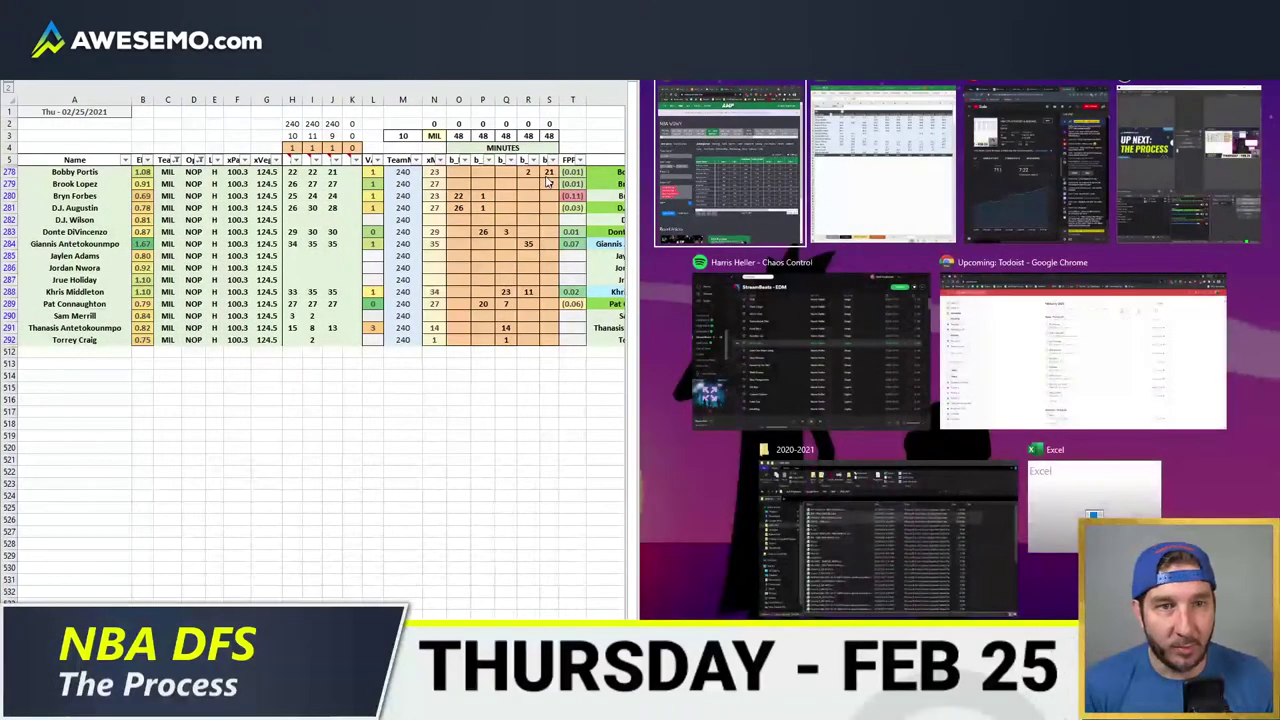
click(725, 163)
key(ctrl+Tab)
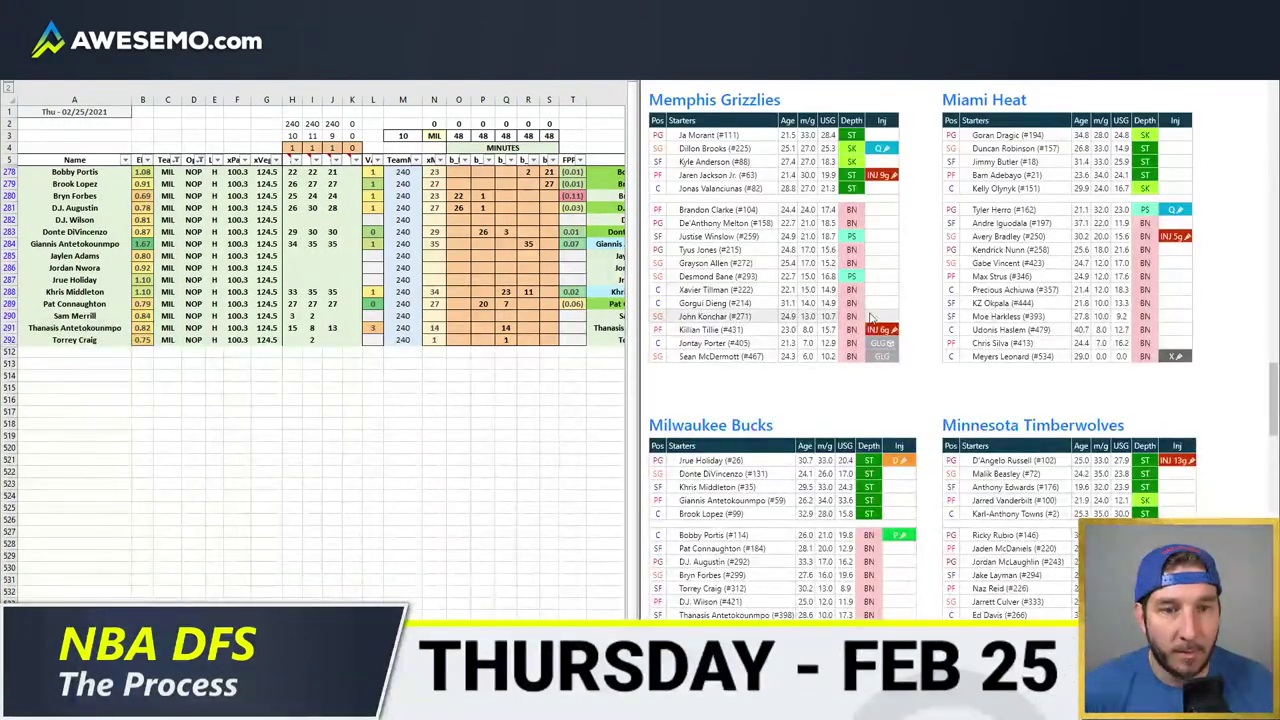
scroll(871, 443, down, 3)
mouse_move(895, 194)
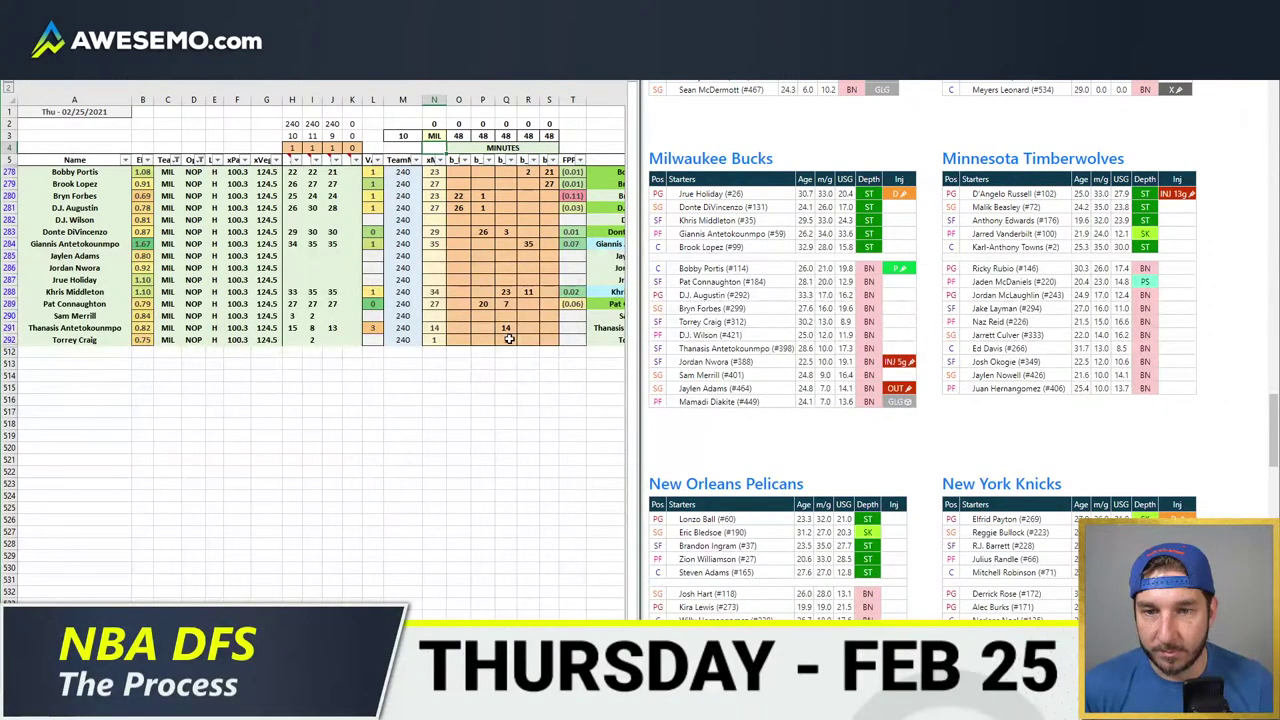
- Switch to the game-by-game minutes pivot table and set its team filter to MIL
key(alt+Tab)
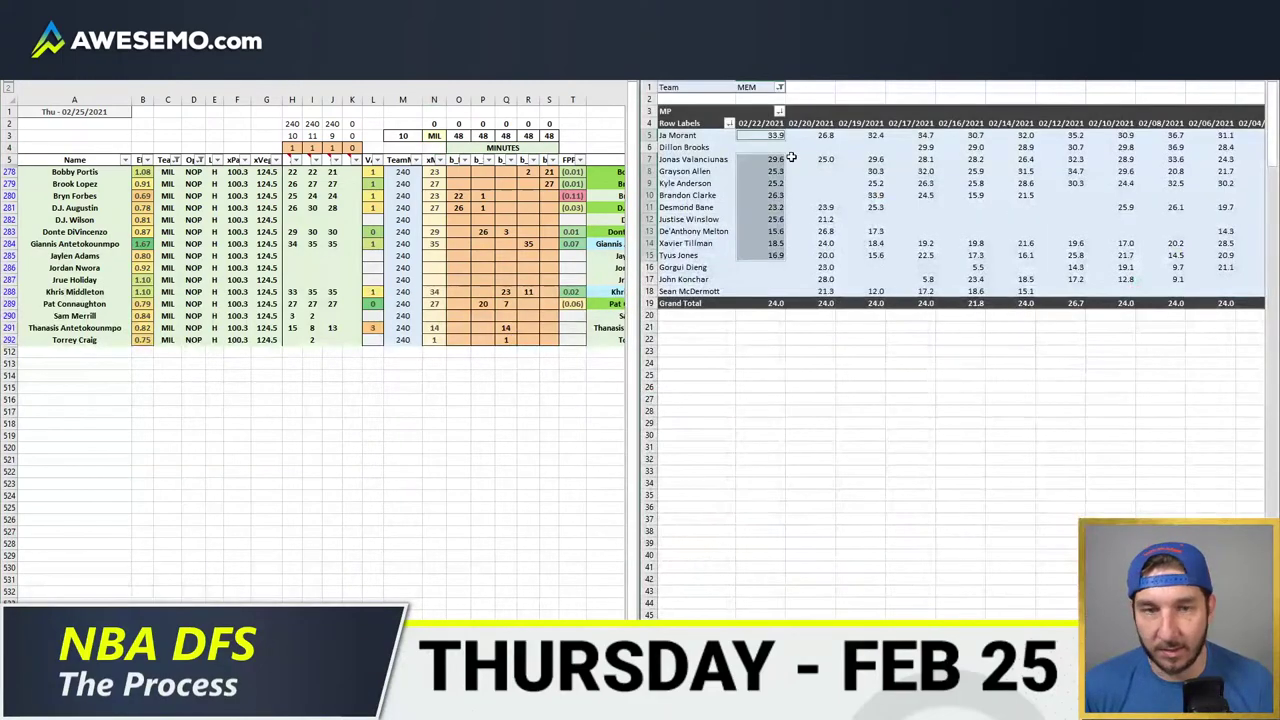
click(750, 88)
text(MIL)
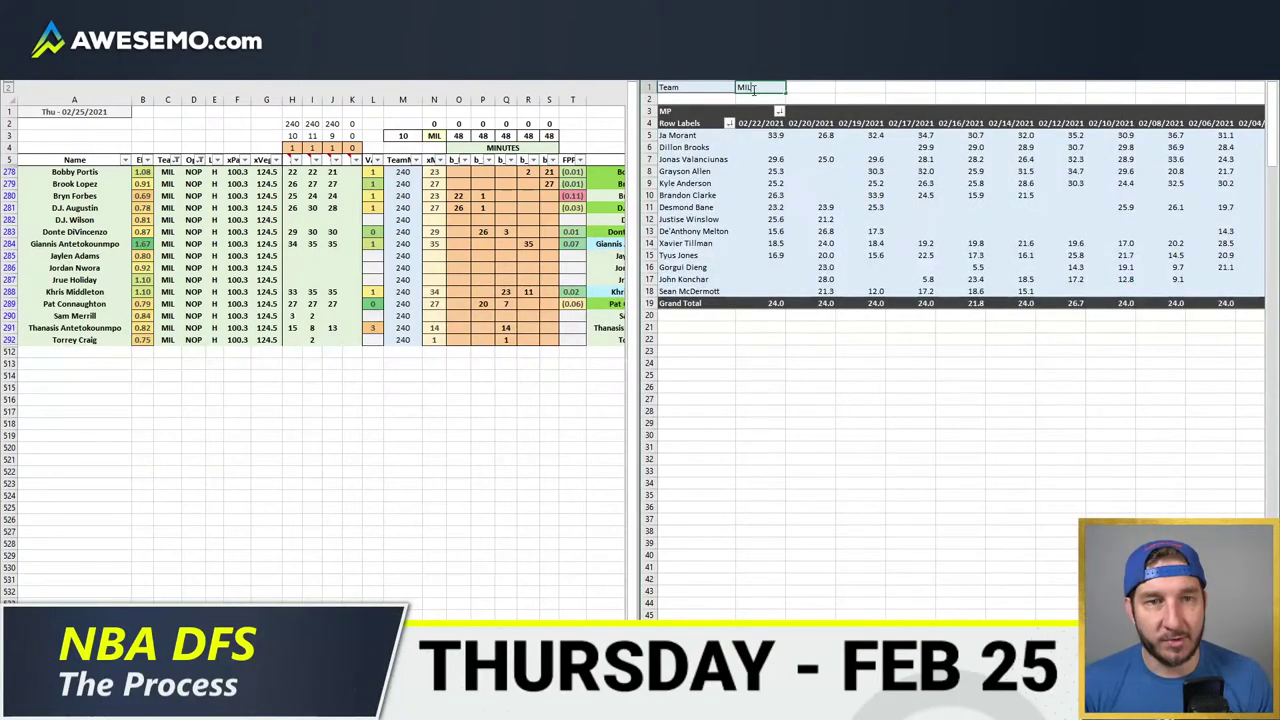
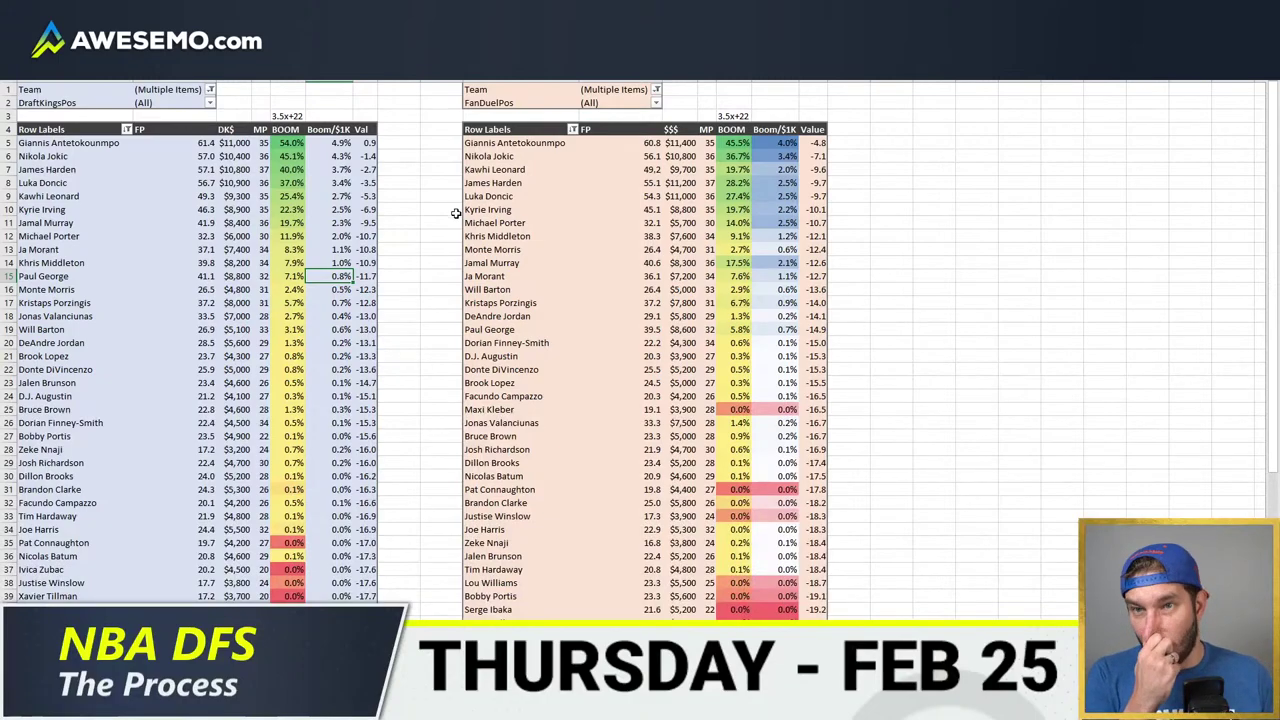
- Compare the DraftKings and FanDuel values from Giannis Antetokounmpo to Khris Middleton, and check the MIL projection summary
drag(120, 146, 812, 143)
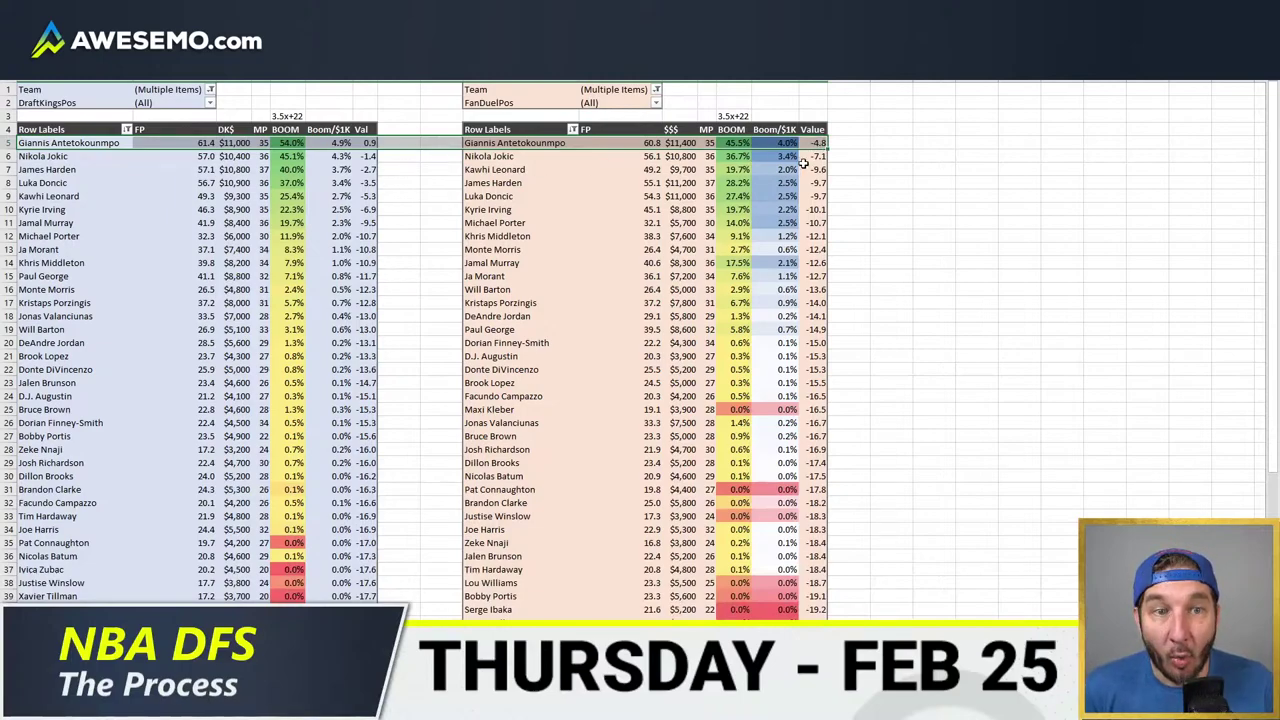
drag(812, 169, 478, 169)
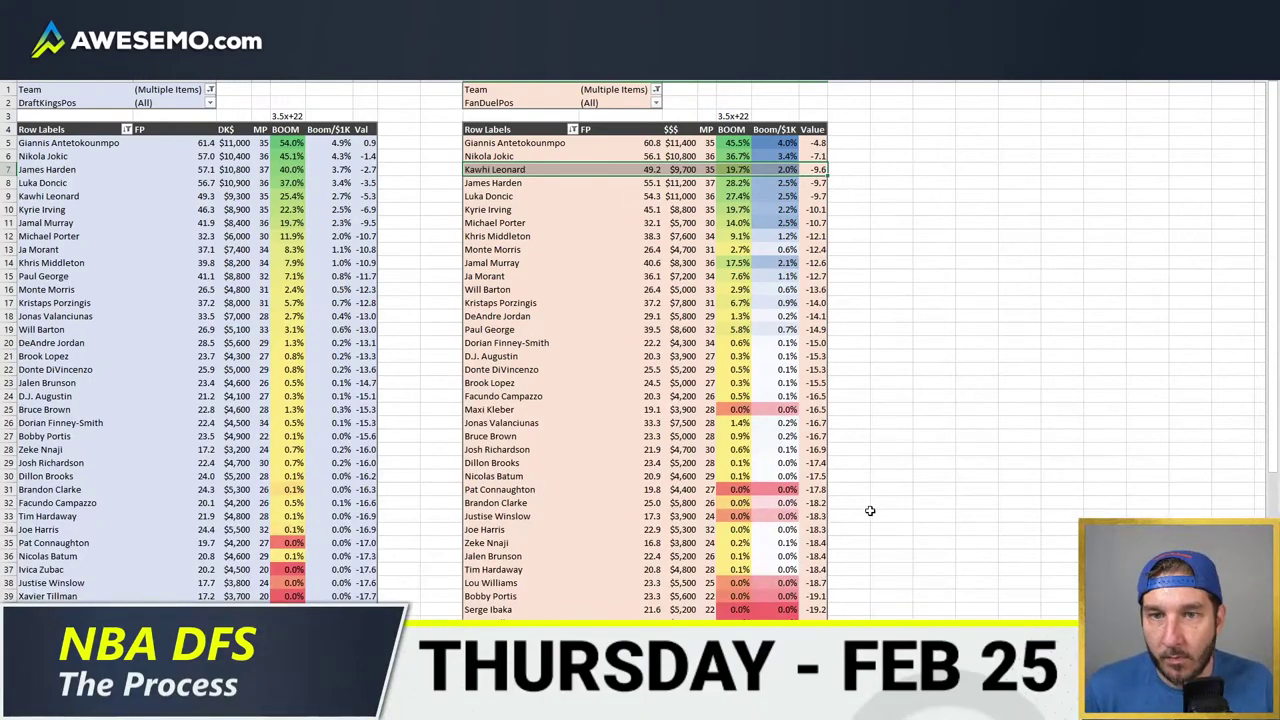
drag(522, 449, 522, 462)
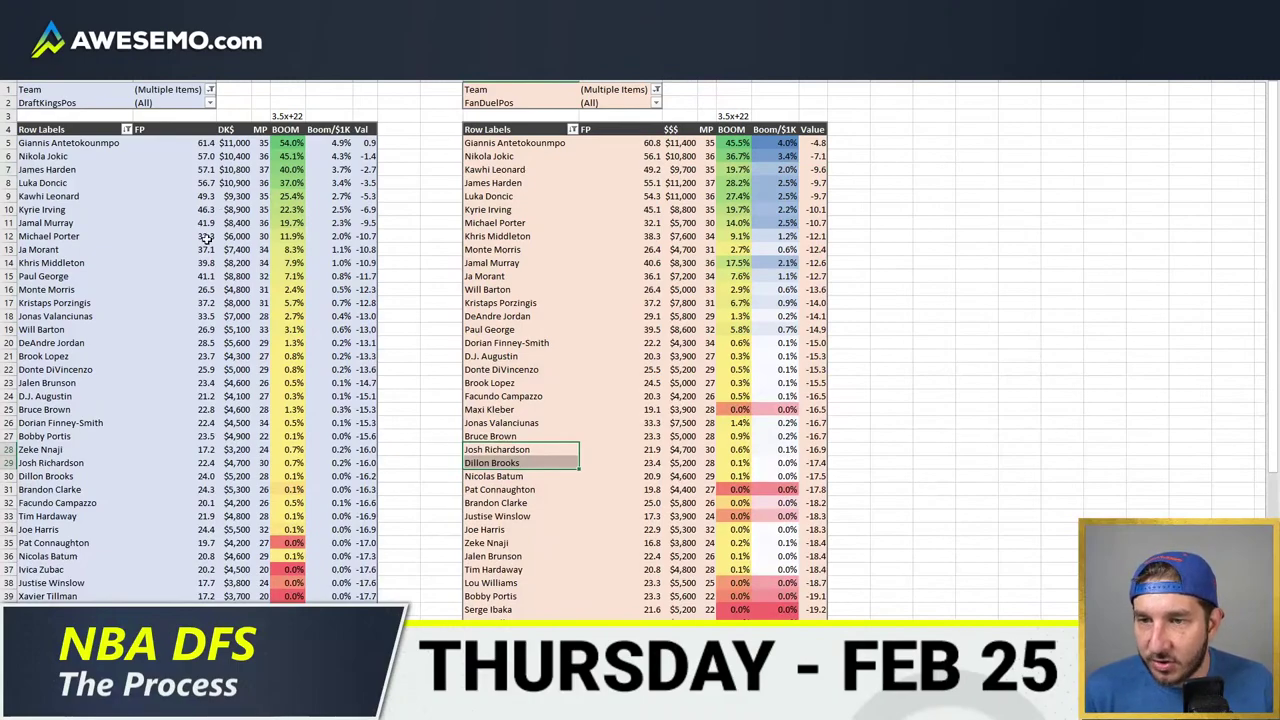
drag(89, 263, 364, 143)
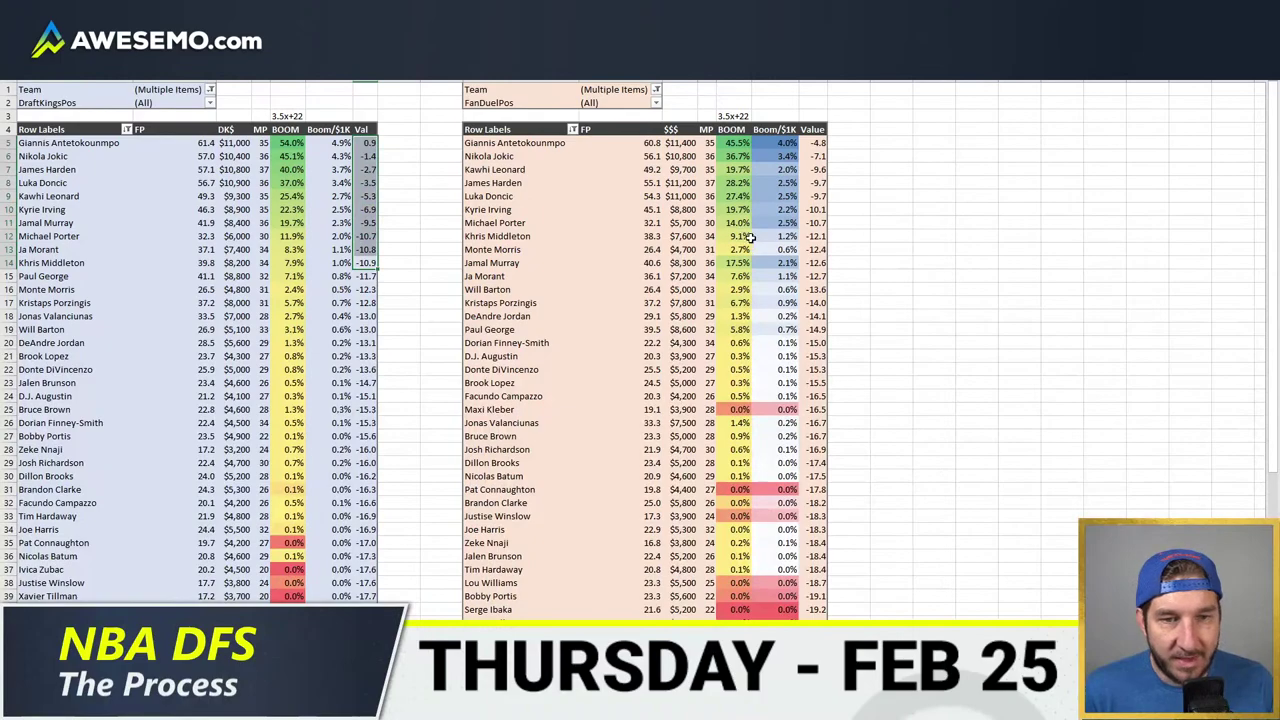
drag(816, 238, 814, 143)
click(642, 301)
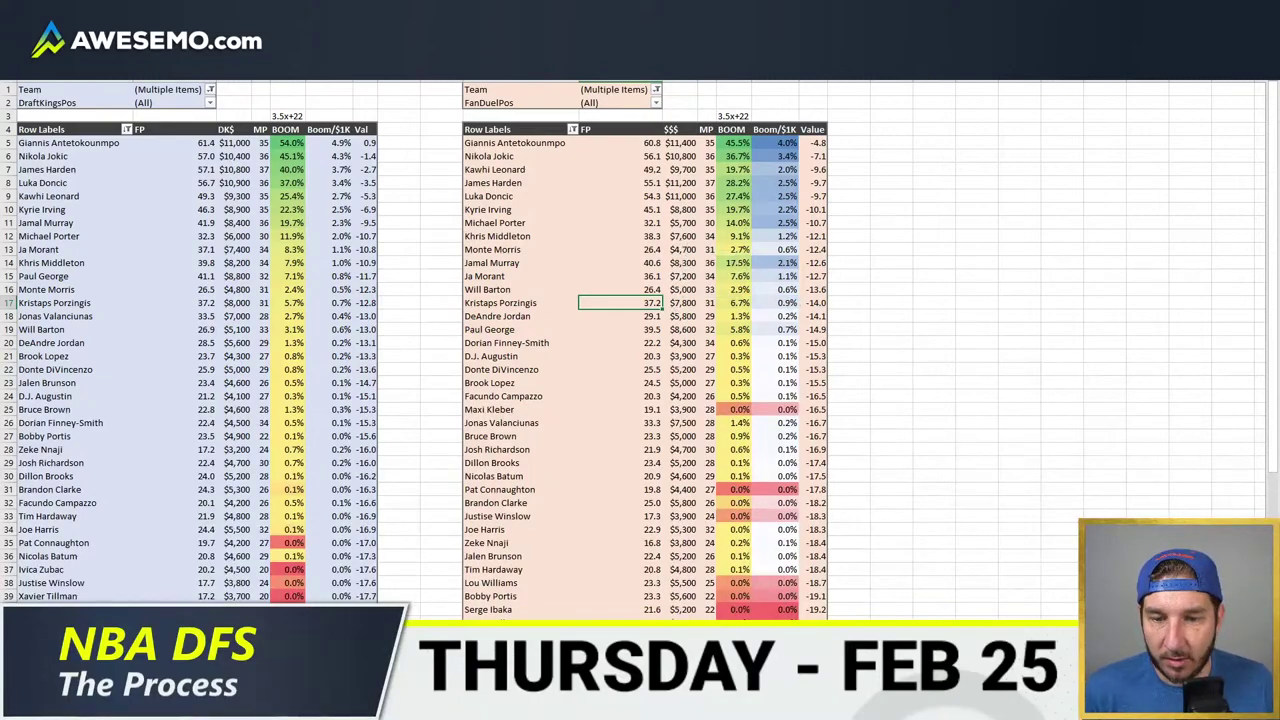
key(ctrl+Page_Up)
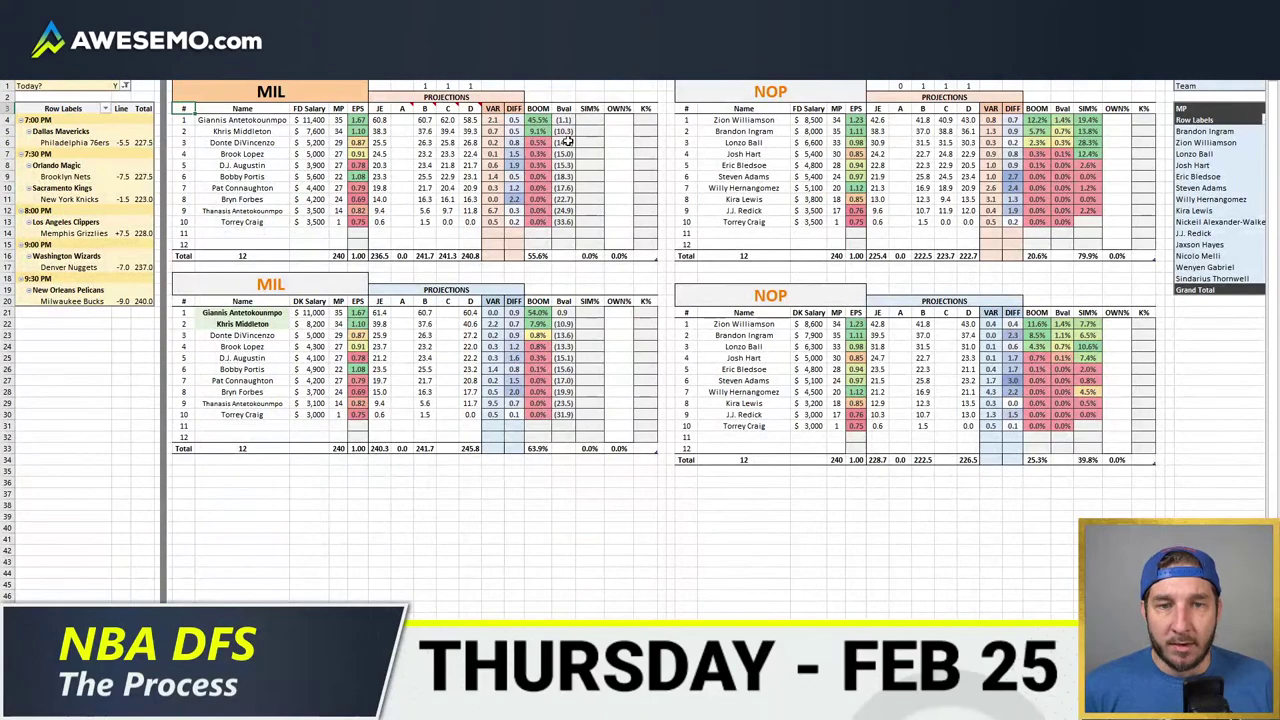
click(563, 195)
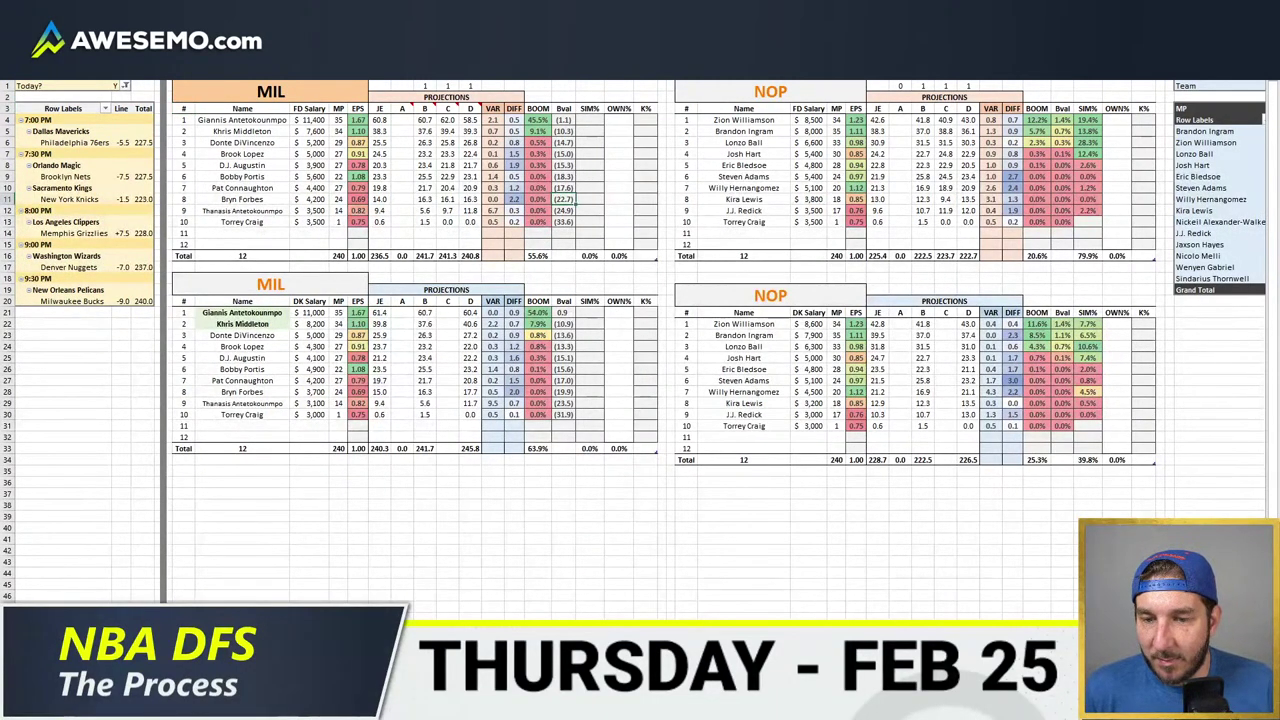
- Filter the projection sheet's Team column to NOP only and set the team cell above the minutes columns to NOP
key(ctrl+Page_Down)
key(ctrl+Page_Down)
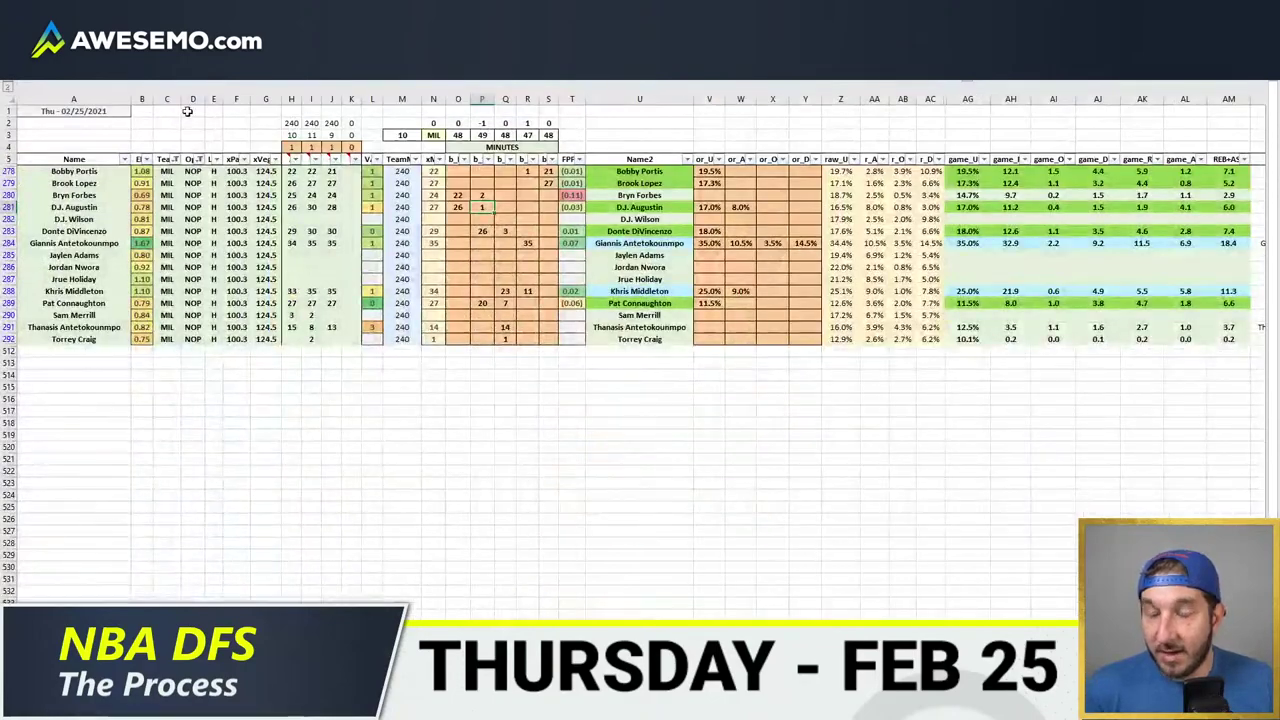
click(176, 161)
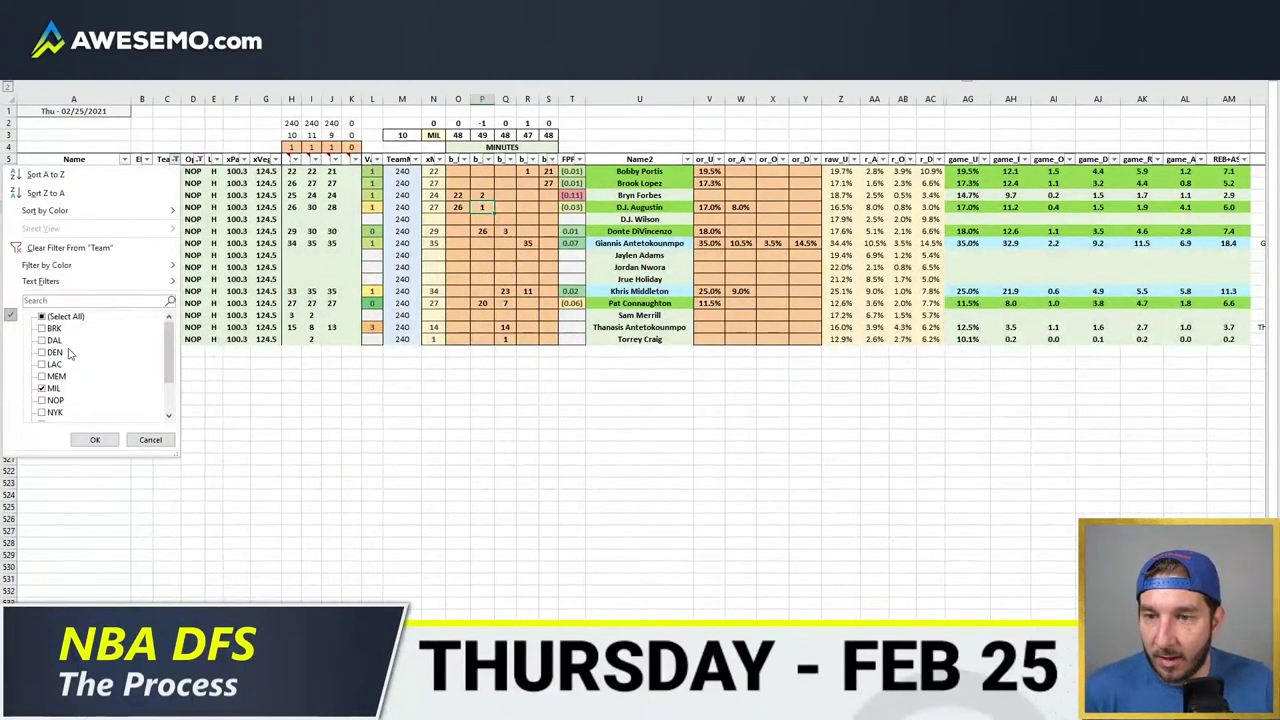
click(52, 400)
click(95, 440)
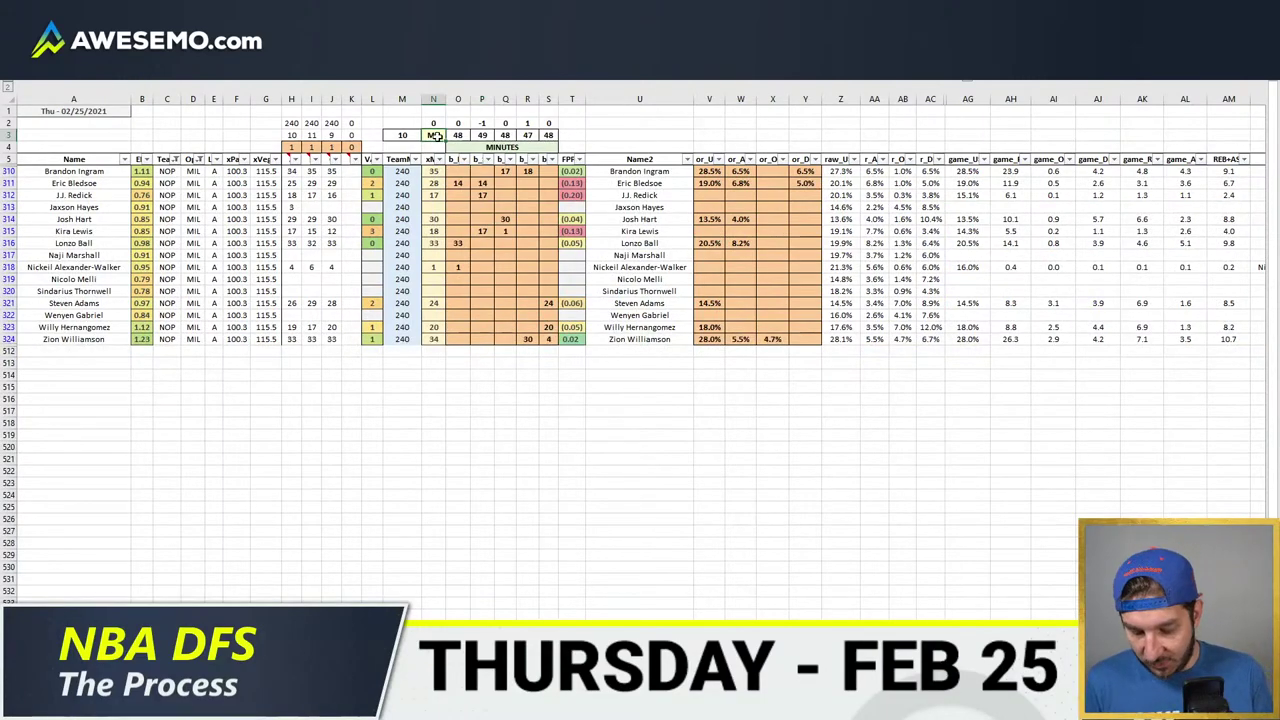
key(Return)
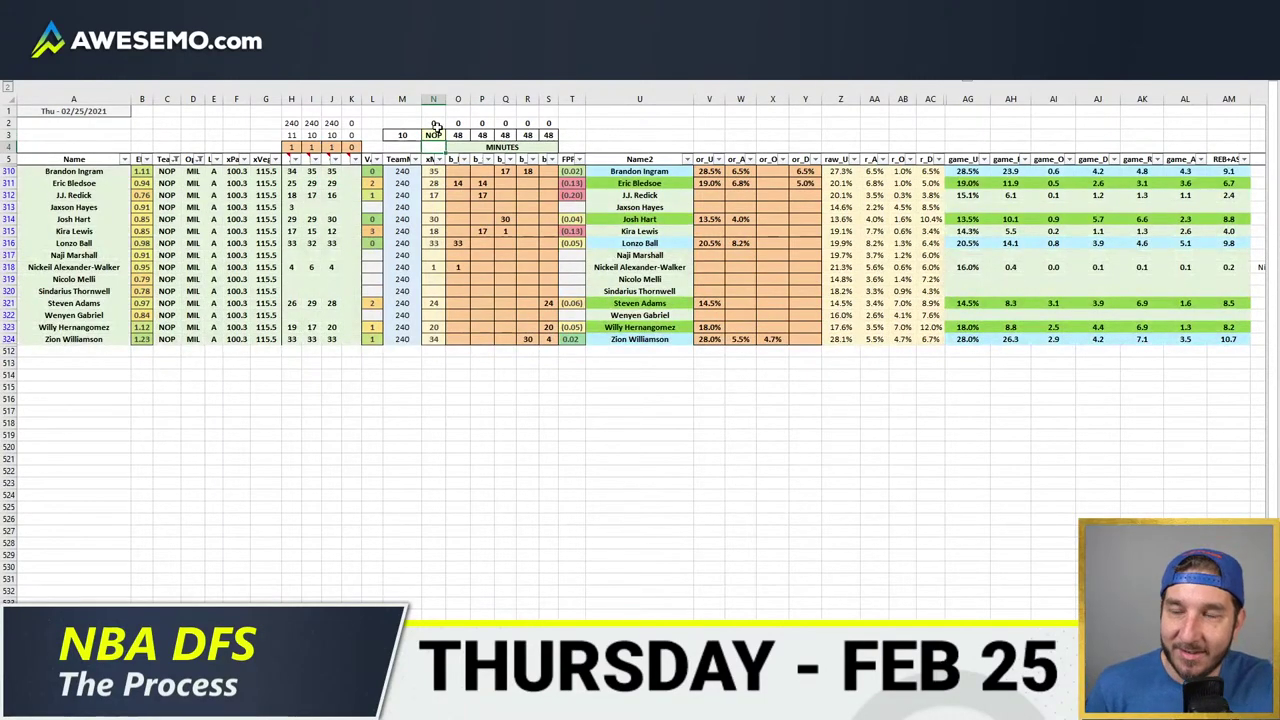
- Place the projection sheet beside the game-by-game minutes pivot table and set the pivot's team filter to NOP
click(708, 195)
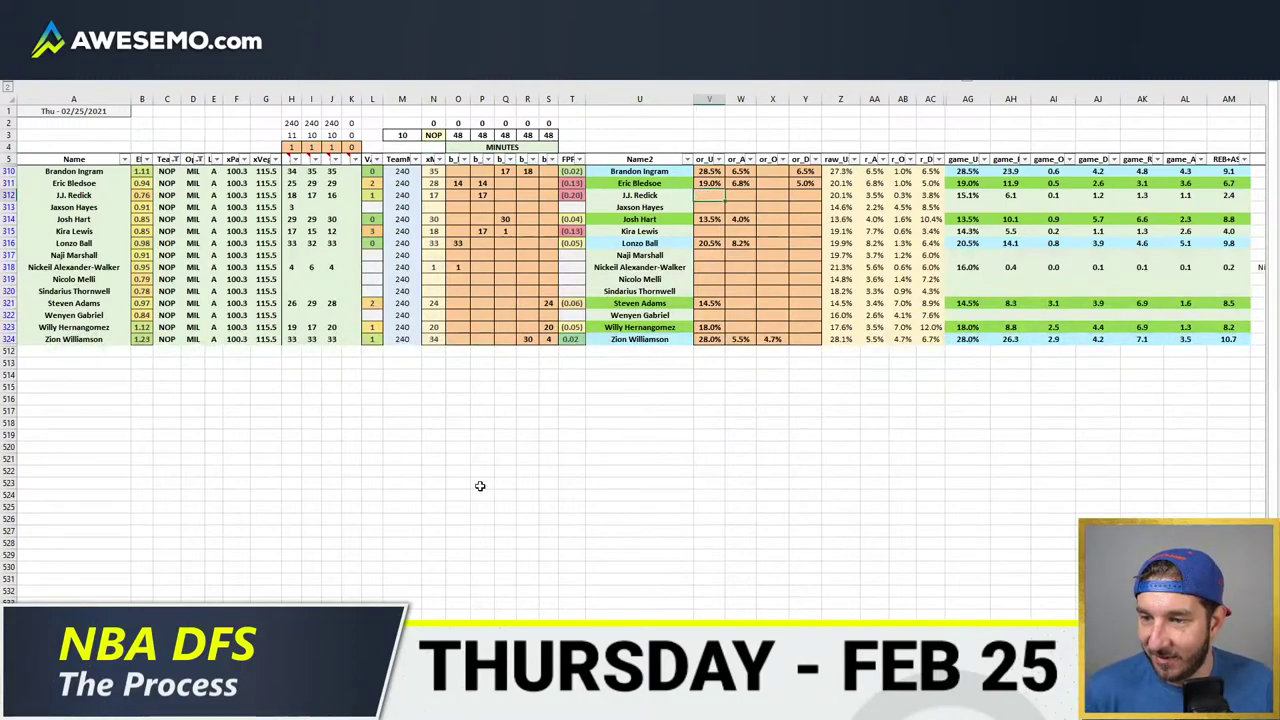
key(super+Left)
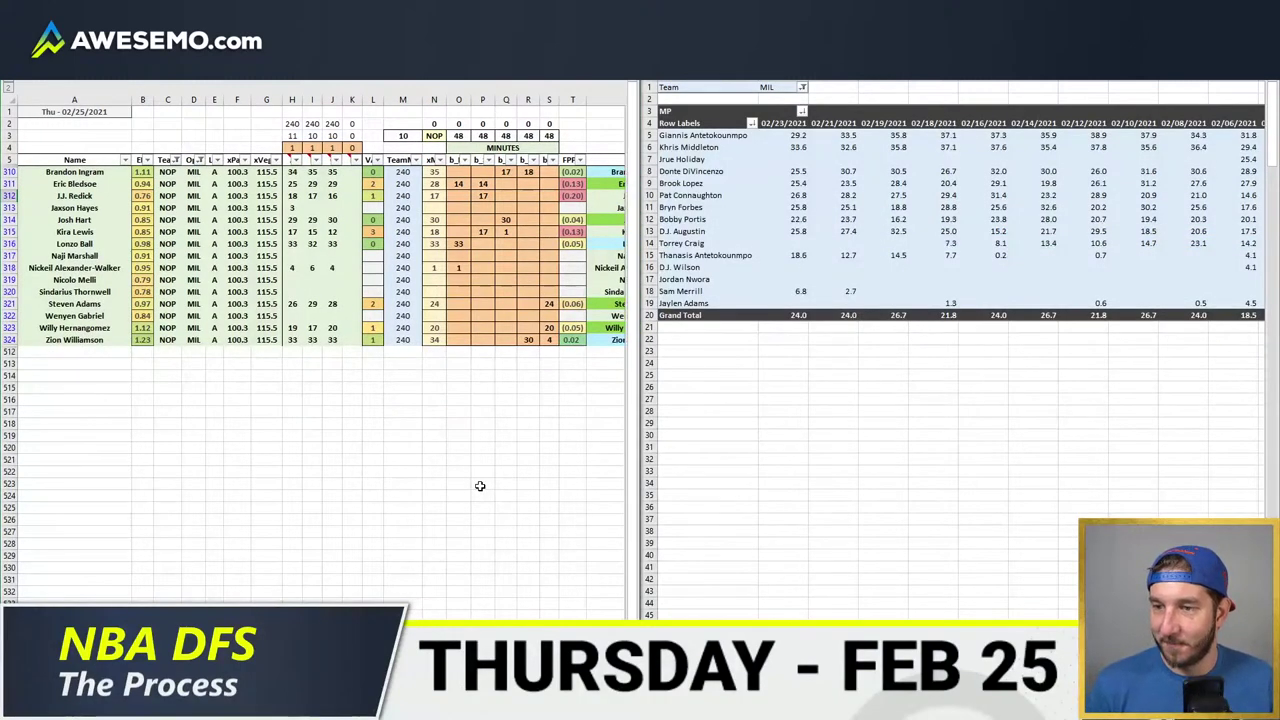
click(828, 308)
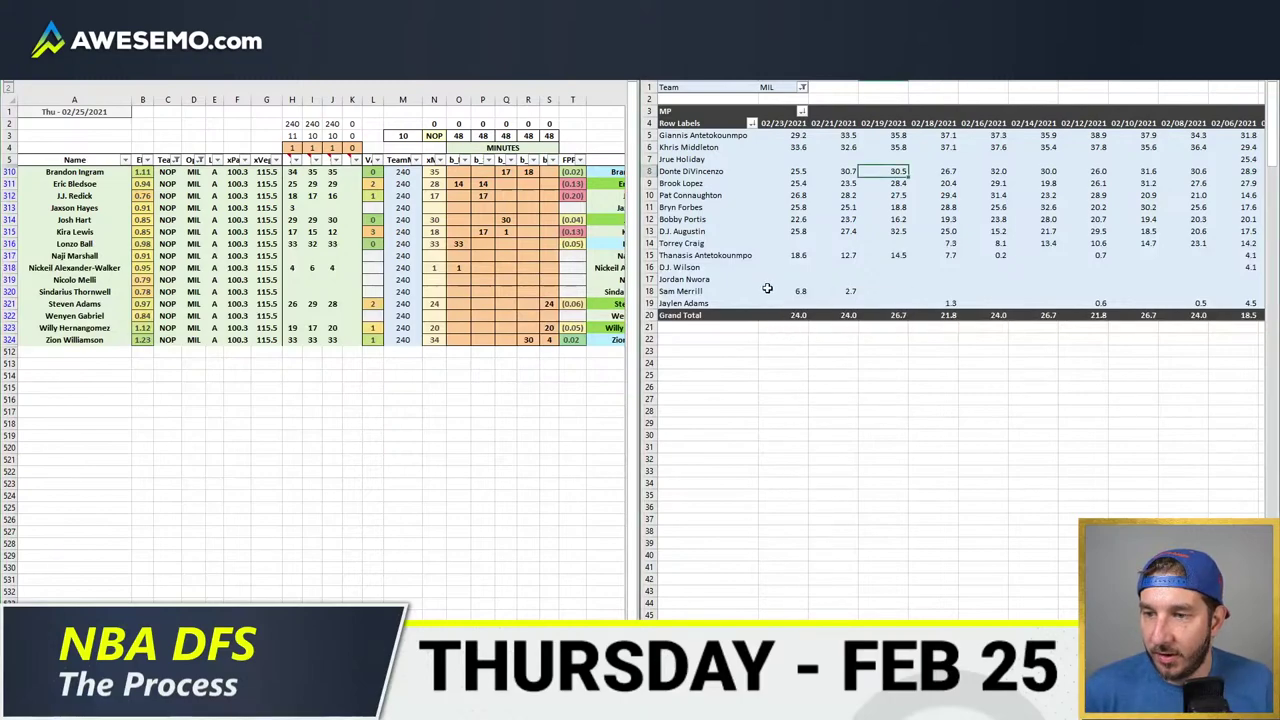
click(779, 87)
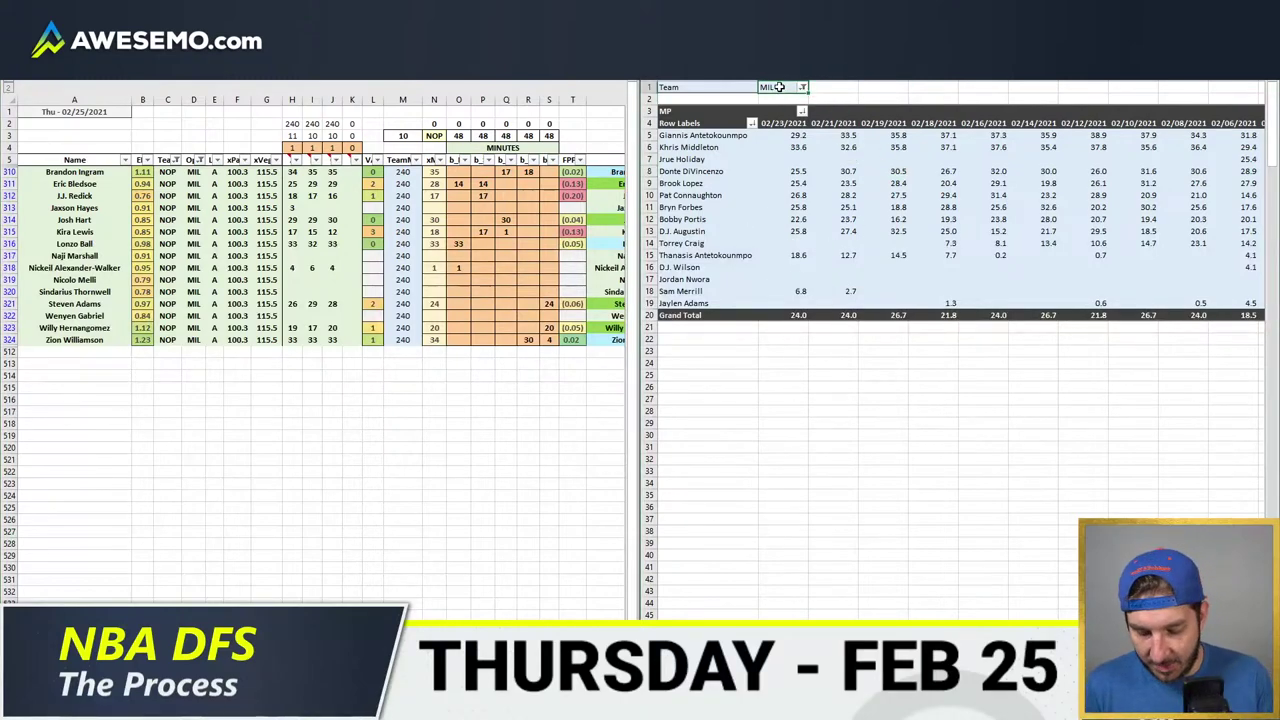
text(NOP)
key(Return)
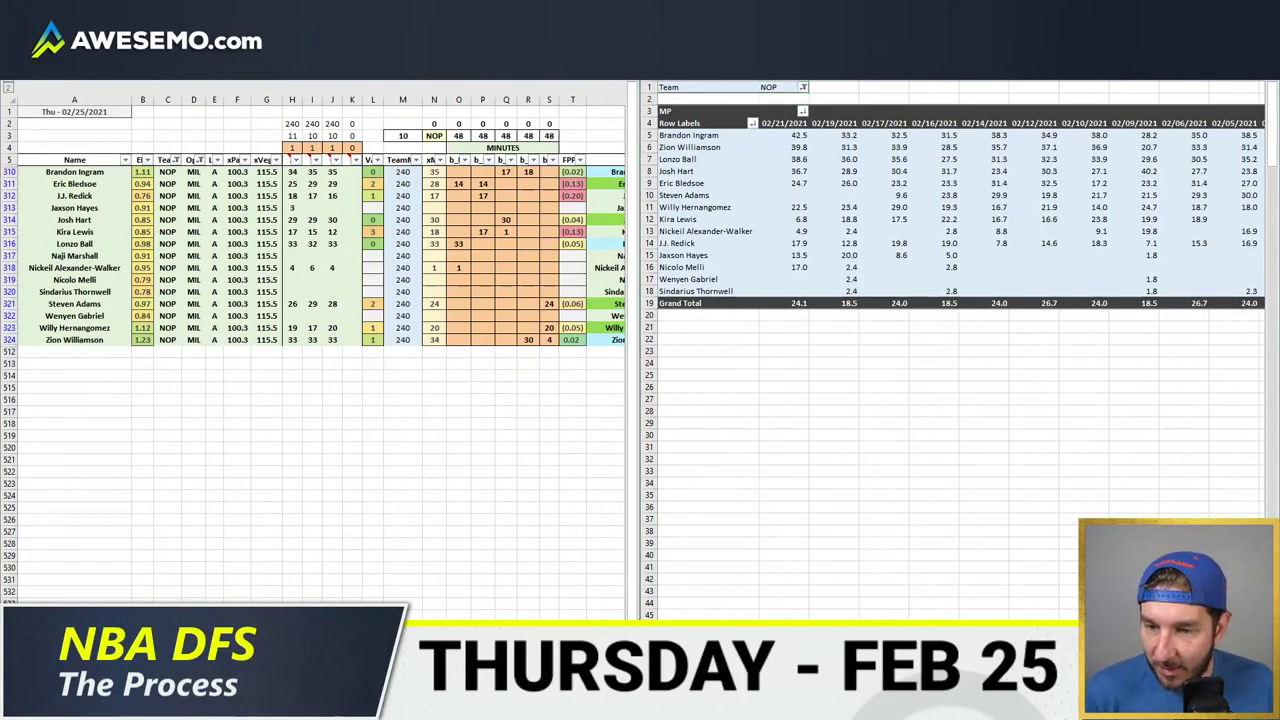
- Check the New Orleans Pelicans depth chart in the browser, then return to the minutes pivot table
key(alt+Tab)
scroll(1017, 273, down, 3)
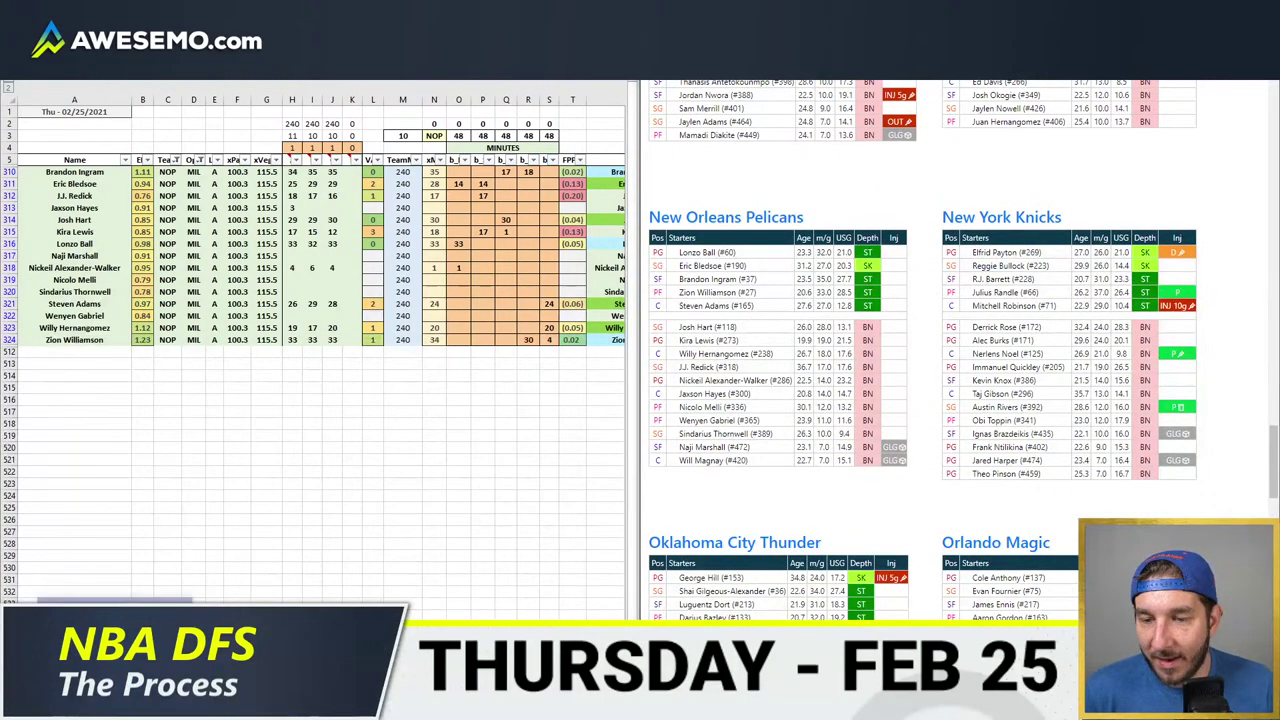
key(alt+Tab)
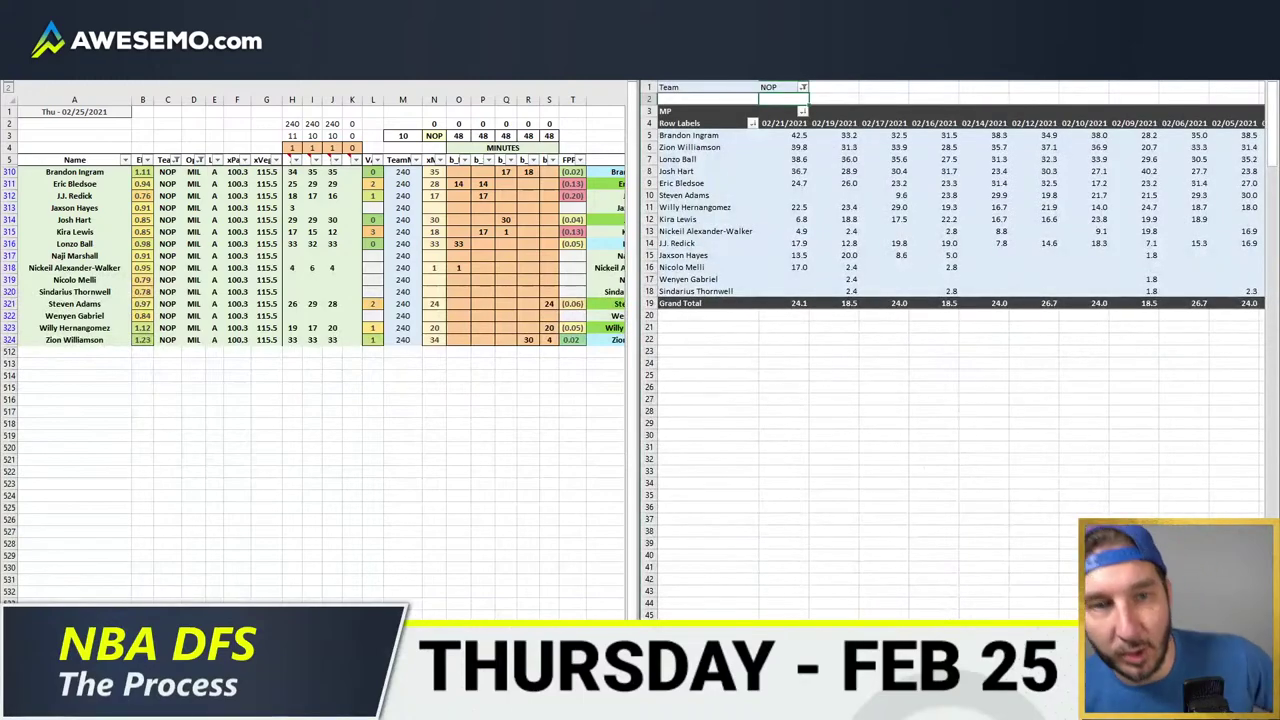
- Check the New Orleans Pelicans depth chart in the browser, then open the Cleaning the Glass stats site in a new tab
click(183, 600)
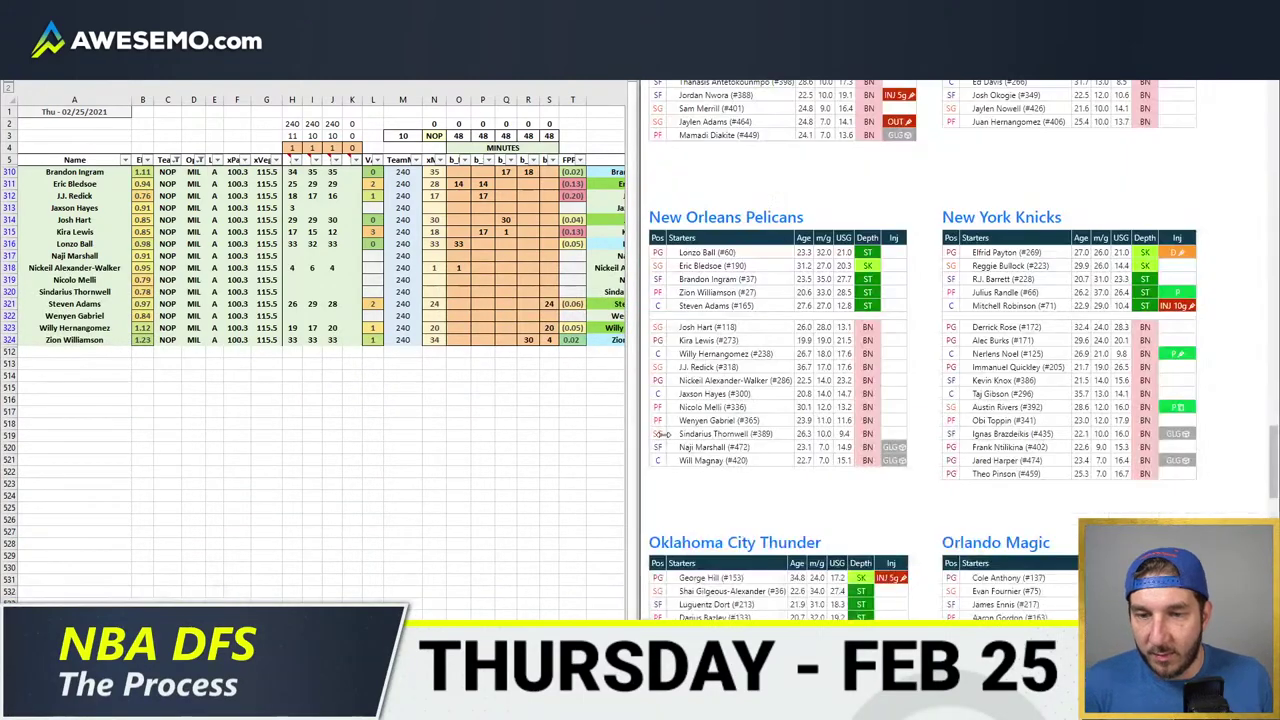
click(866, 72)
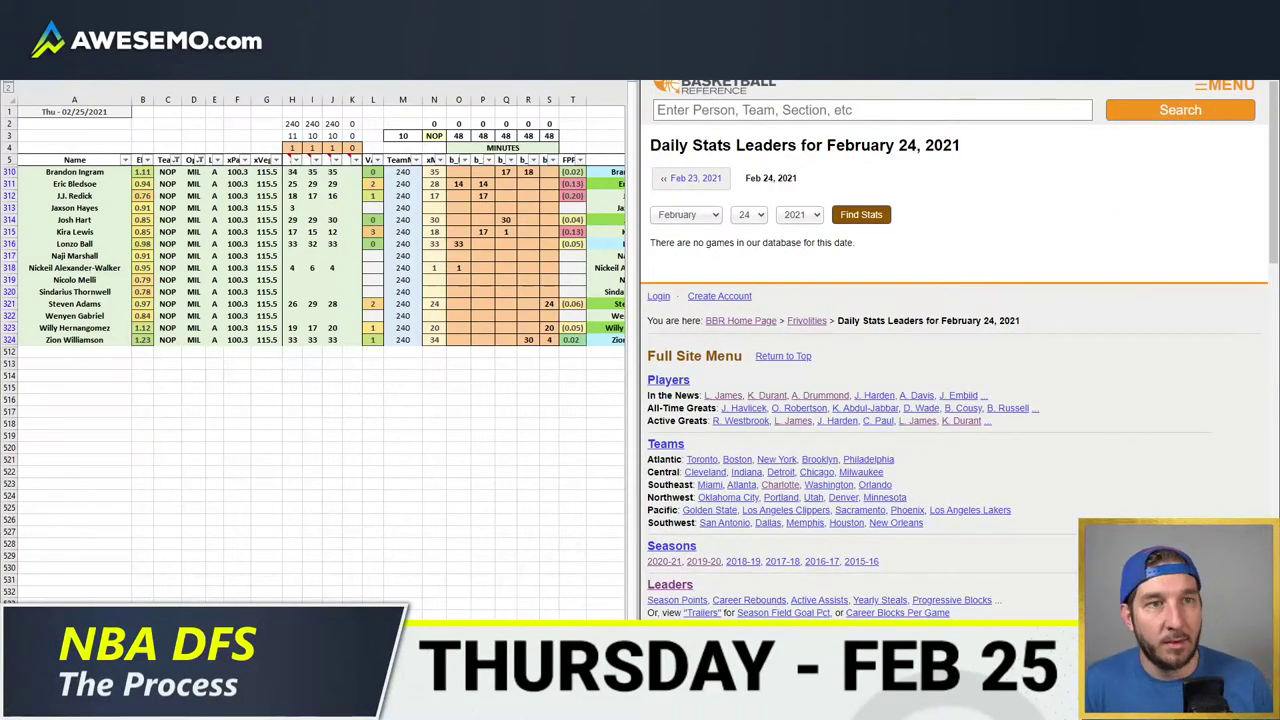
key(ctrl+t)
text(cleaning)
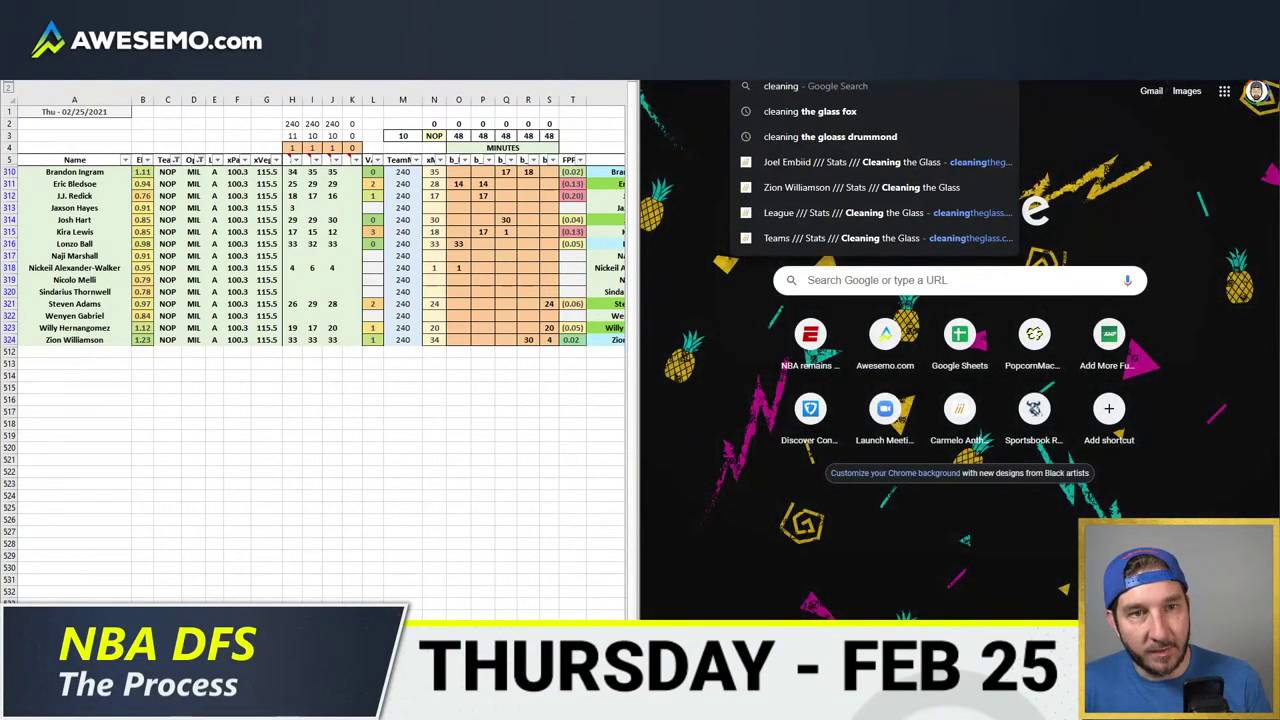
key(Return)
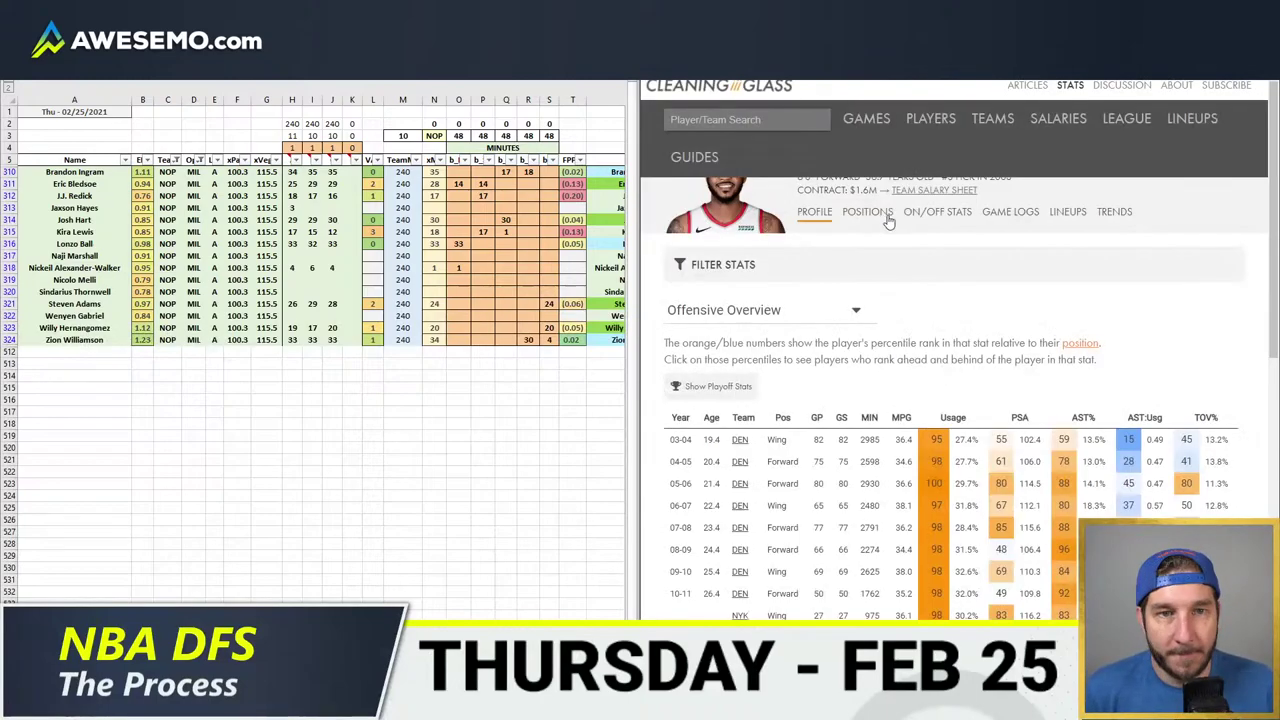
- Open the game details of the February 24 DET vs NOP game from the Cleaning the Glass games list
click(862, 126)
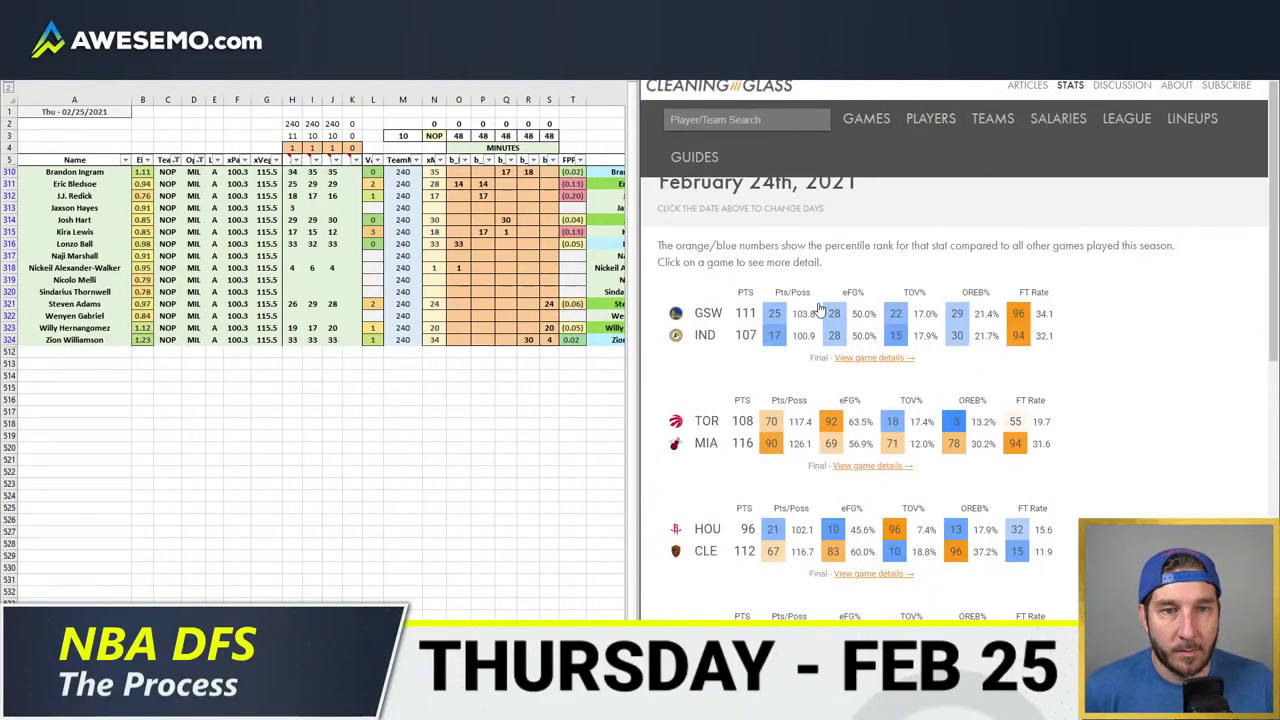
scroll(816, 312, down, 5)
scroll(816, 314, down, 4)
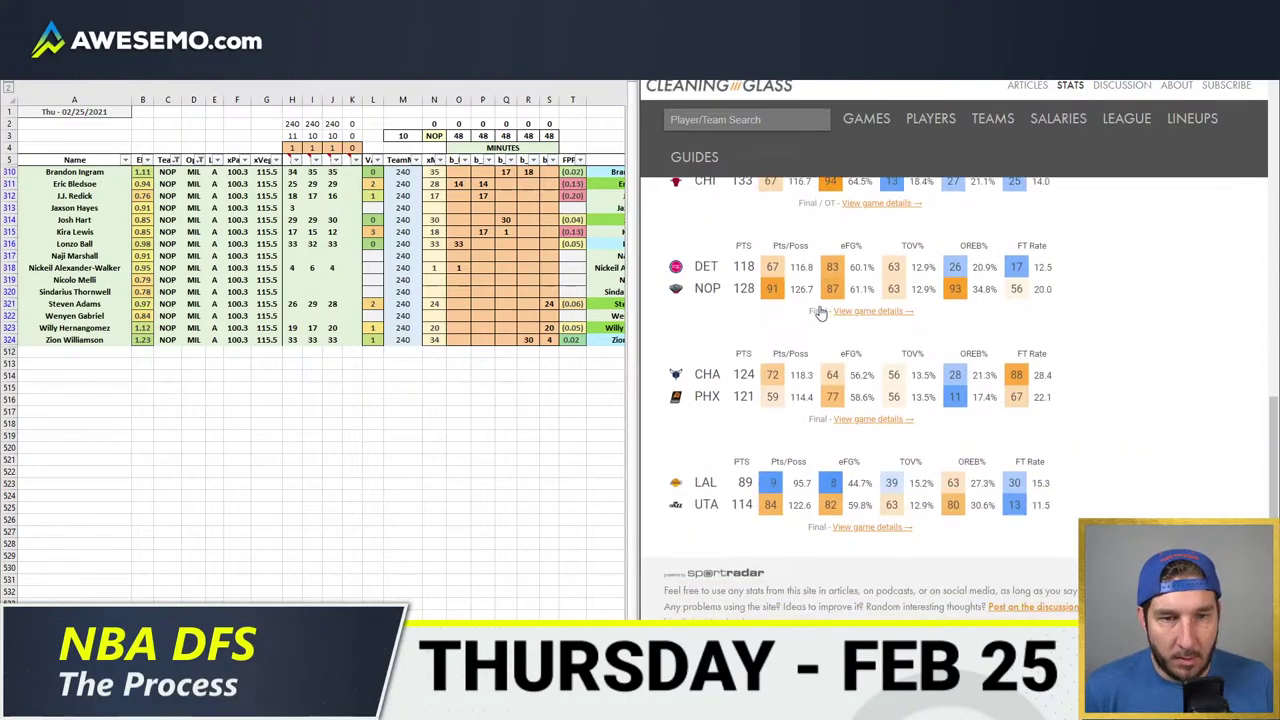
click(965, 306)
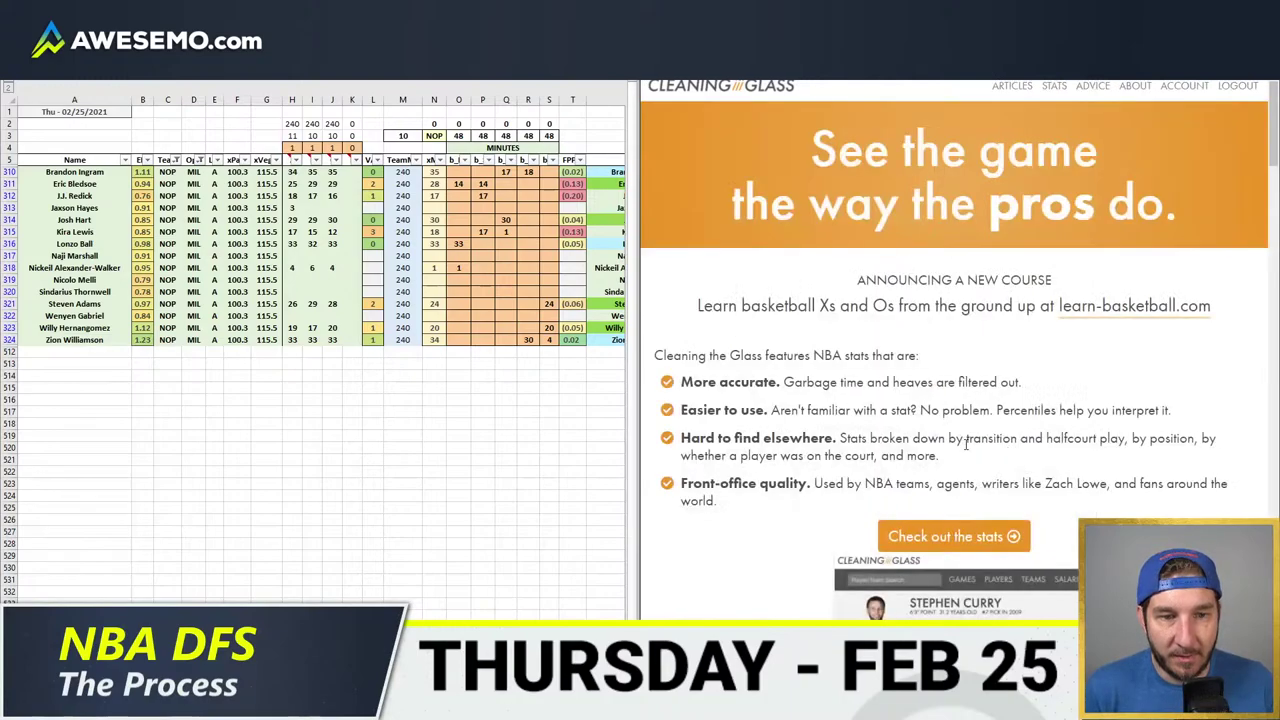
click(1056, 88)
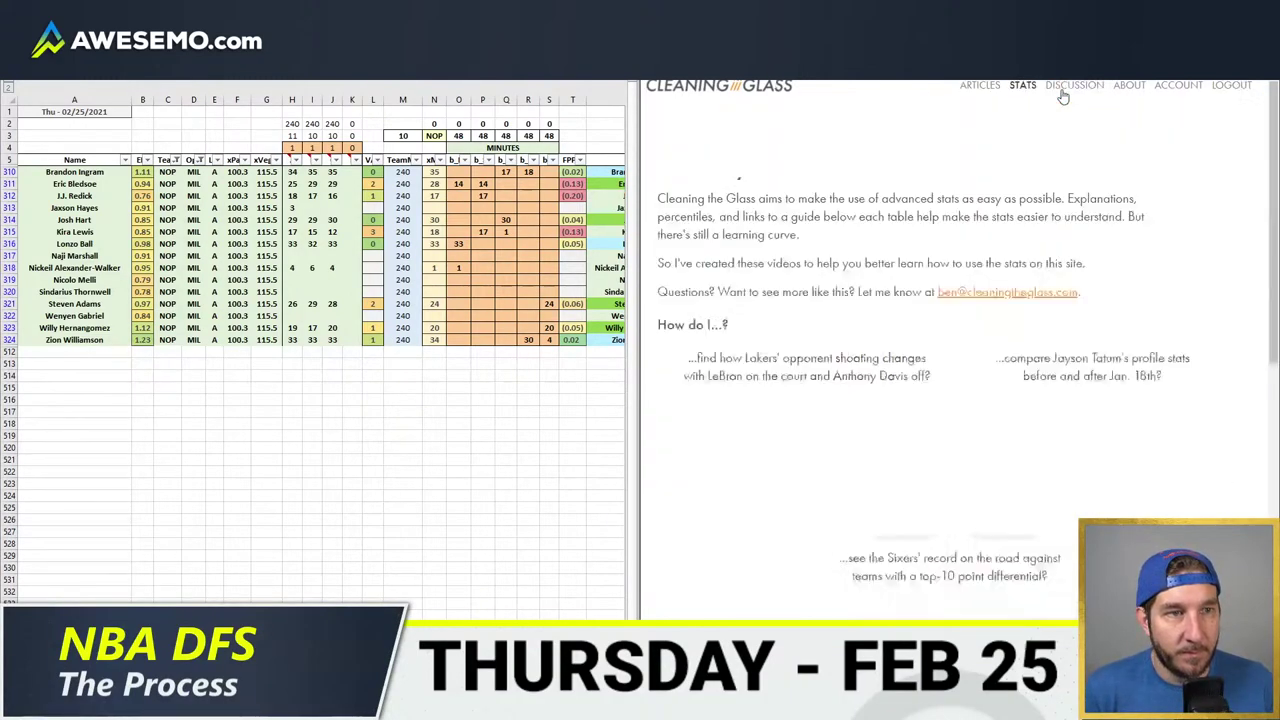
click(866, 119)
scroll(878, 295, down, 10)
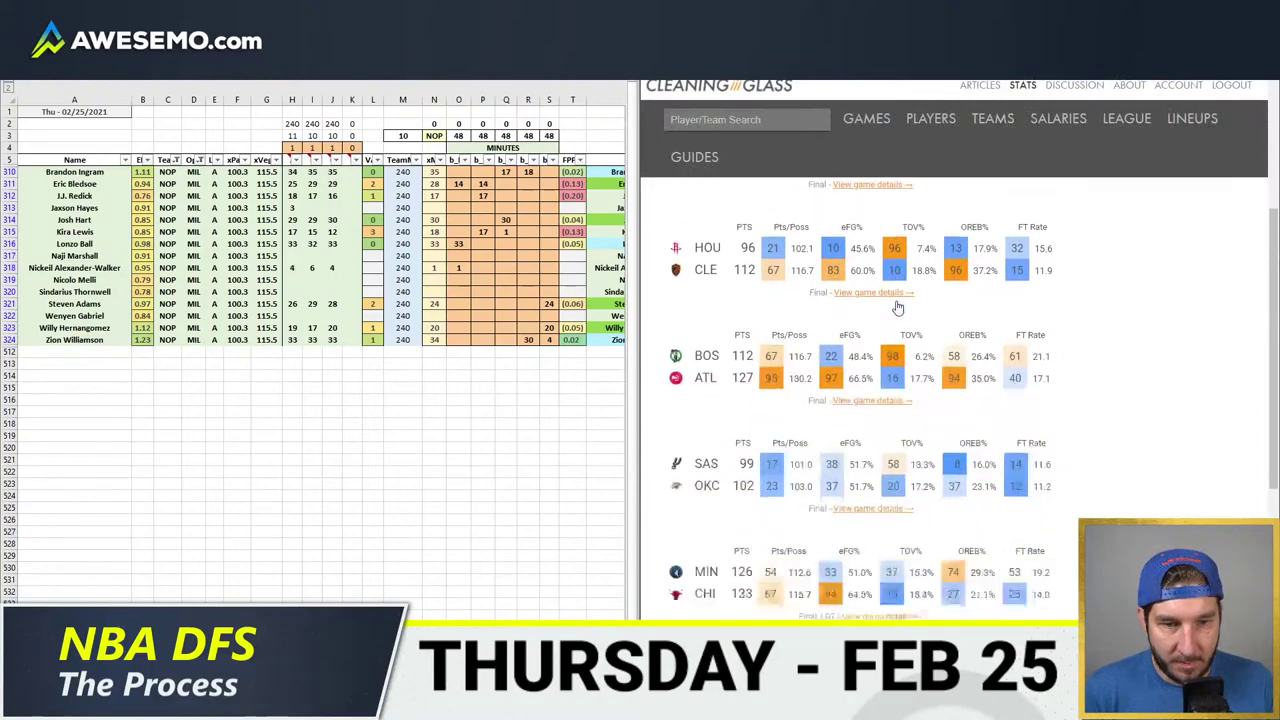
click(884, 314)
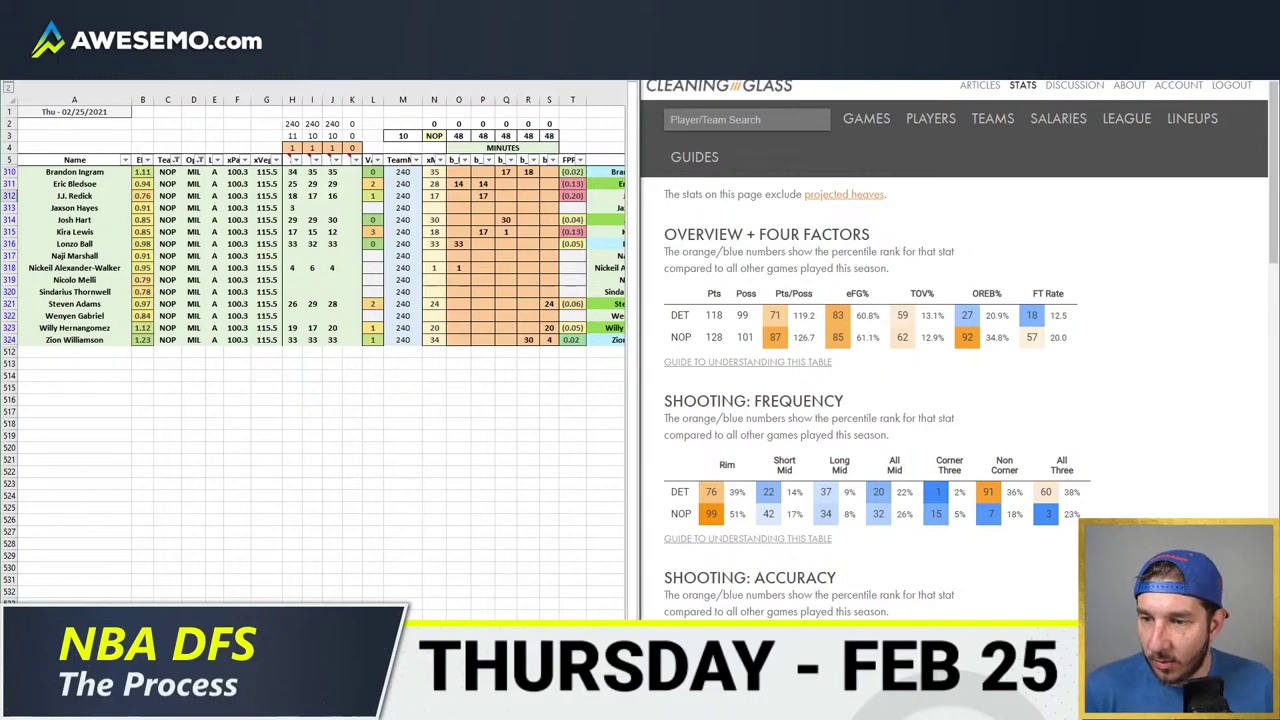
- Compare Monte Morris's DraftKings and FanDuel values in the value tables, then return to the NOP projection sheet
click(300, 612)
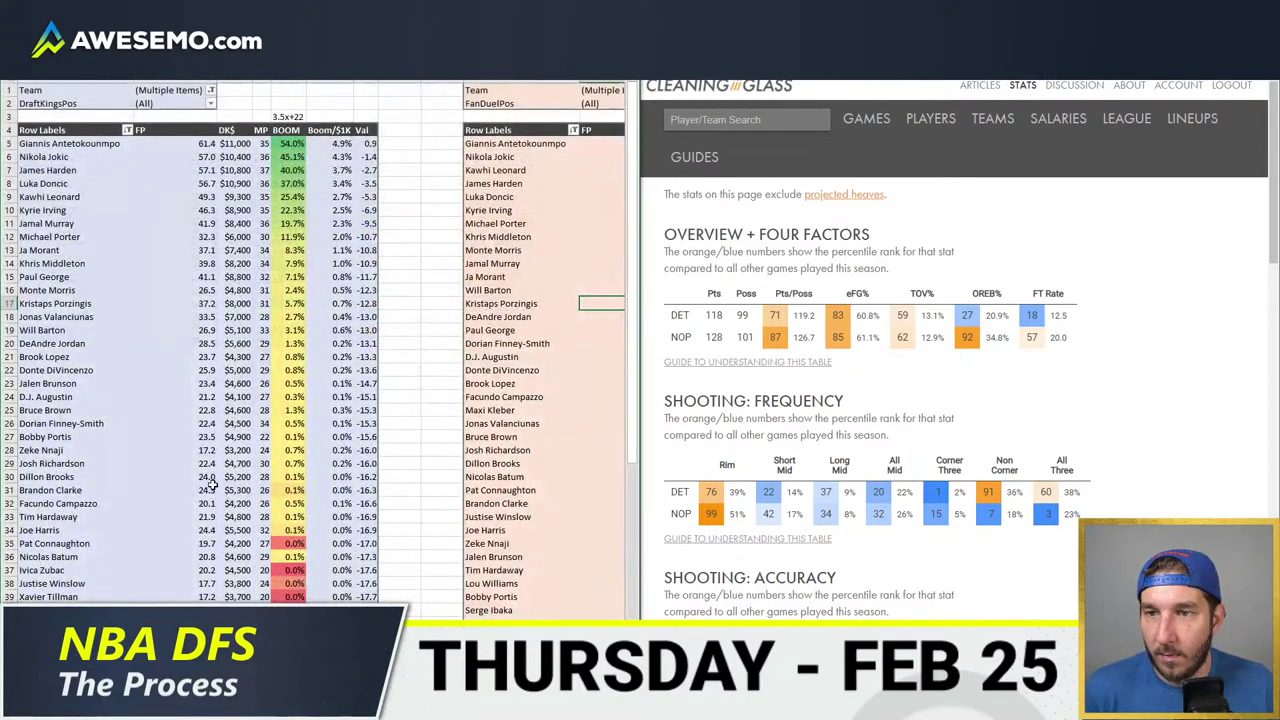
drag(94, 294, 370, 292)
key(super+Up)
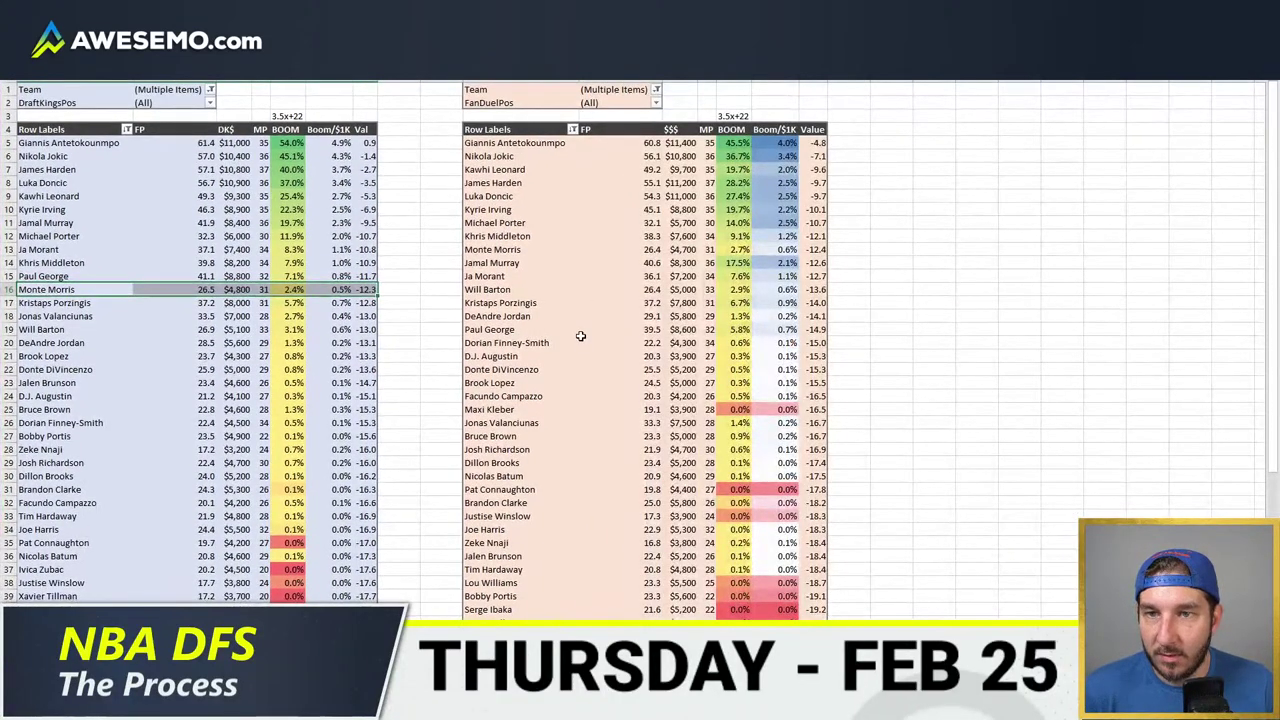
drag(537, 252, 813, 249)
click(652, 318)
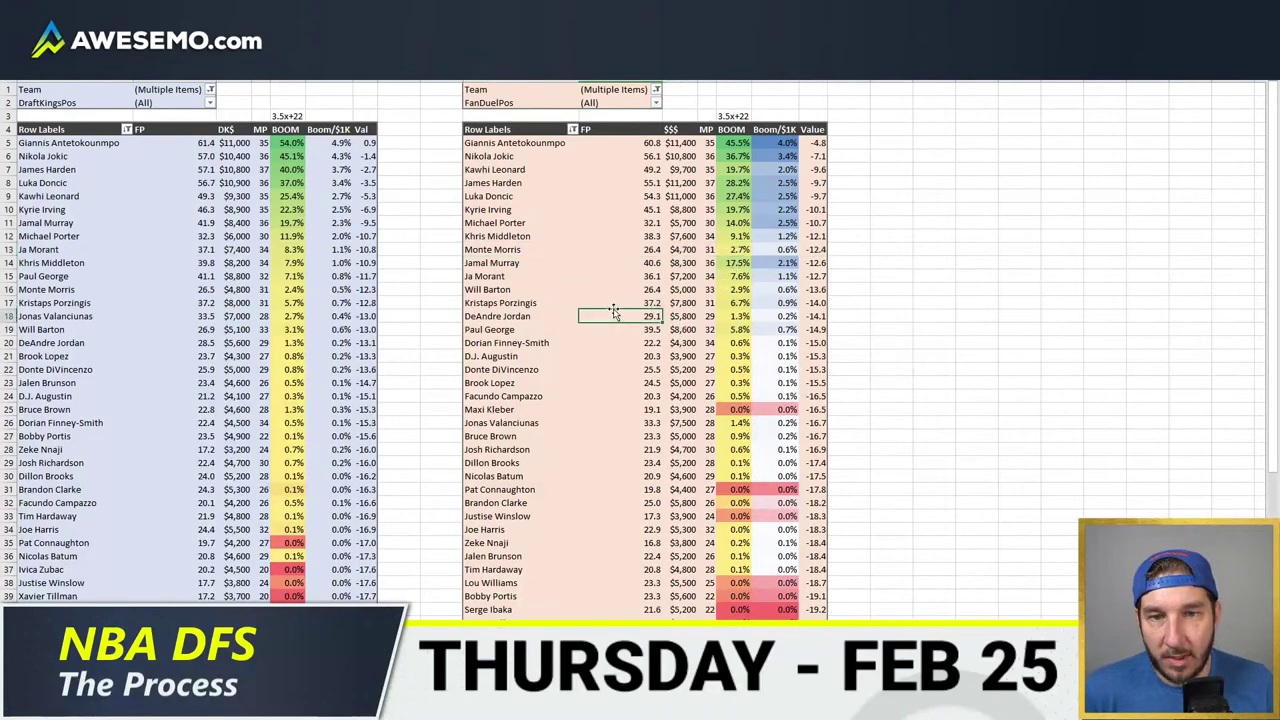
key(alt+Tab)
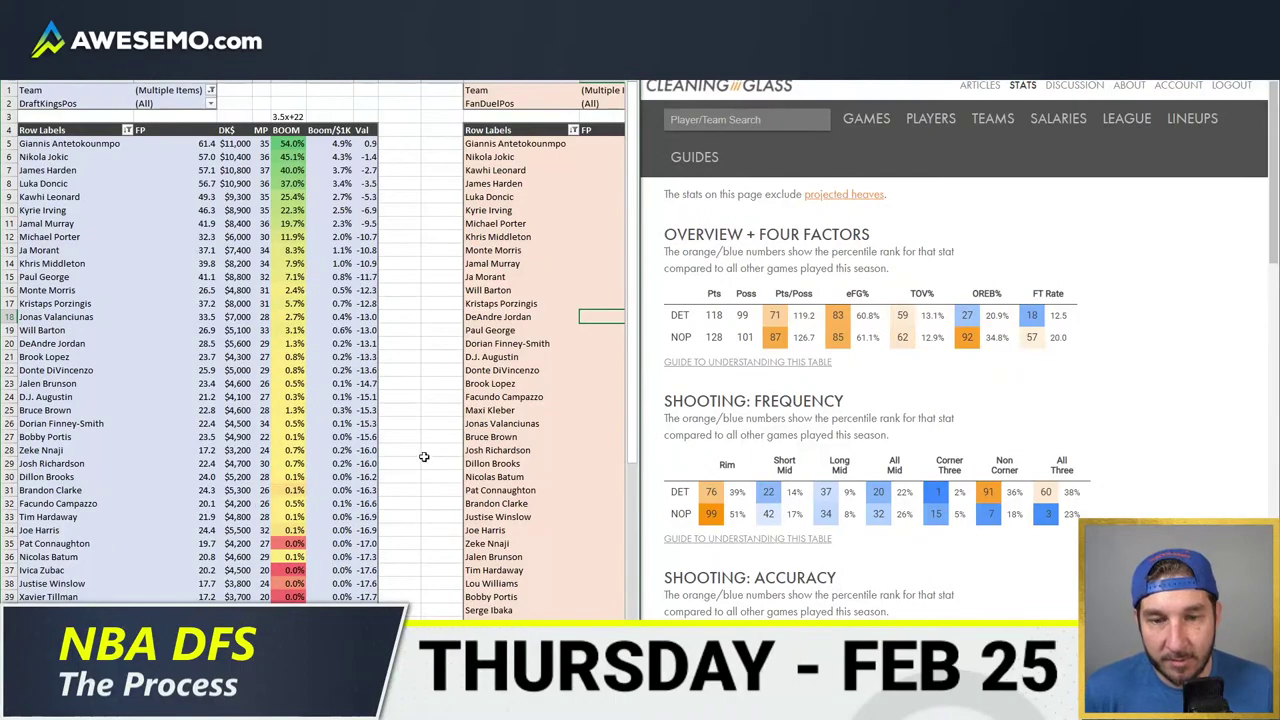
key(ctrl+Page_Up)
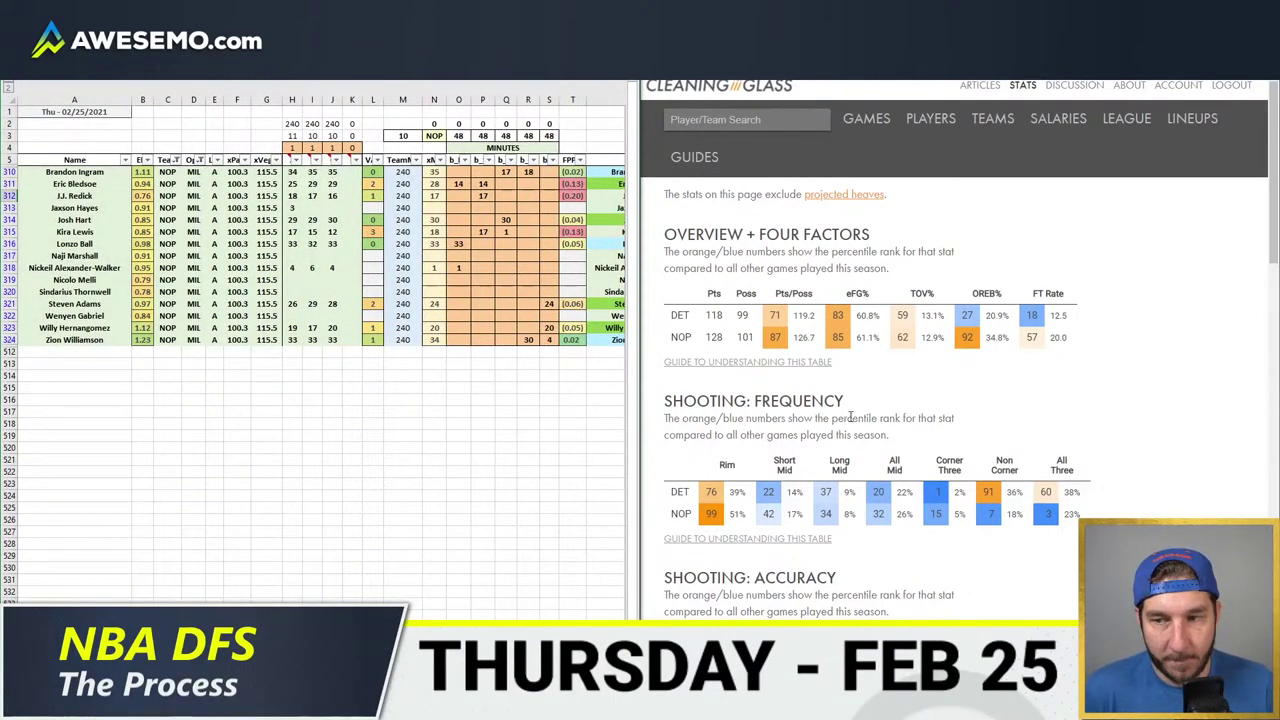
- Examine the New Orleans Pelicans player minutes and usage in the box score of the DET vs NOP game
scroll(1149, 298, down, 10)
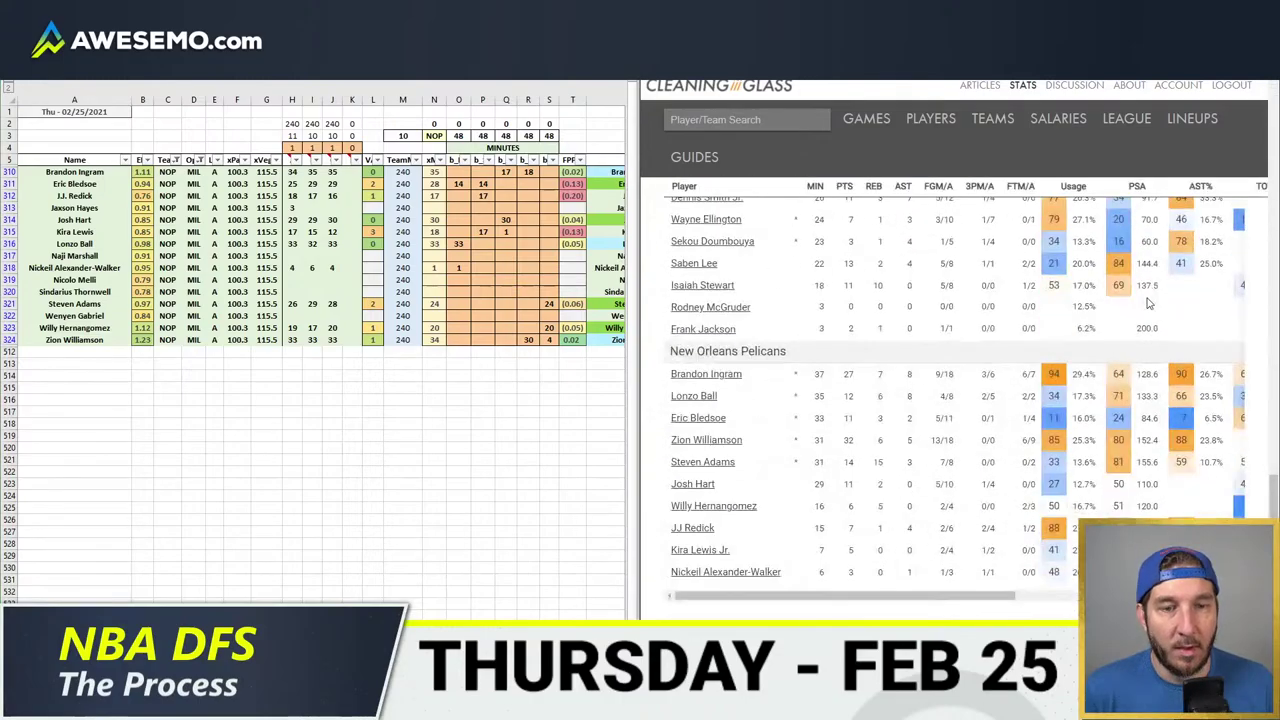
scroll(1148, 303, up, 1)
scroll(1148, 303, down, 2)
scroll(1148, 303, up, 1)
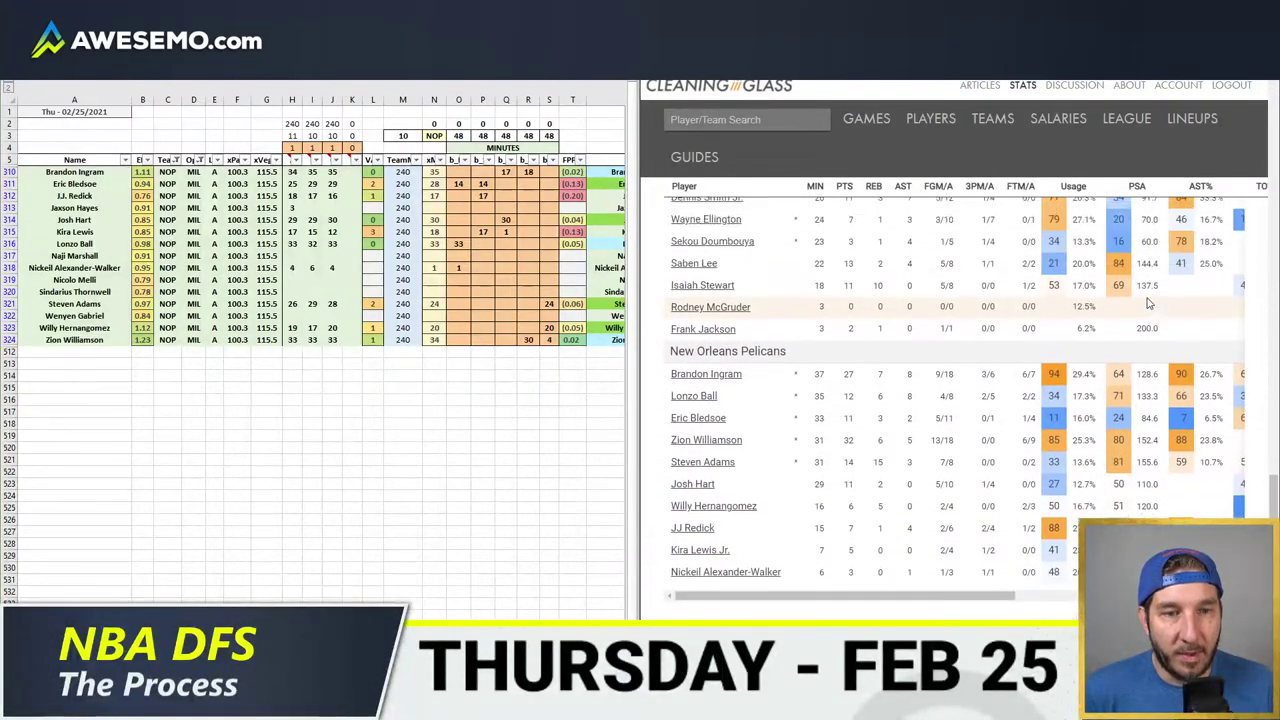
scroll(1149, 304, up, 1)
scroll(1155, 302, down, 2)
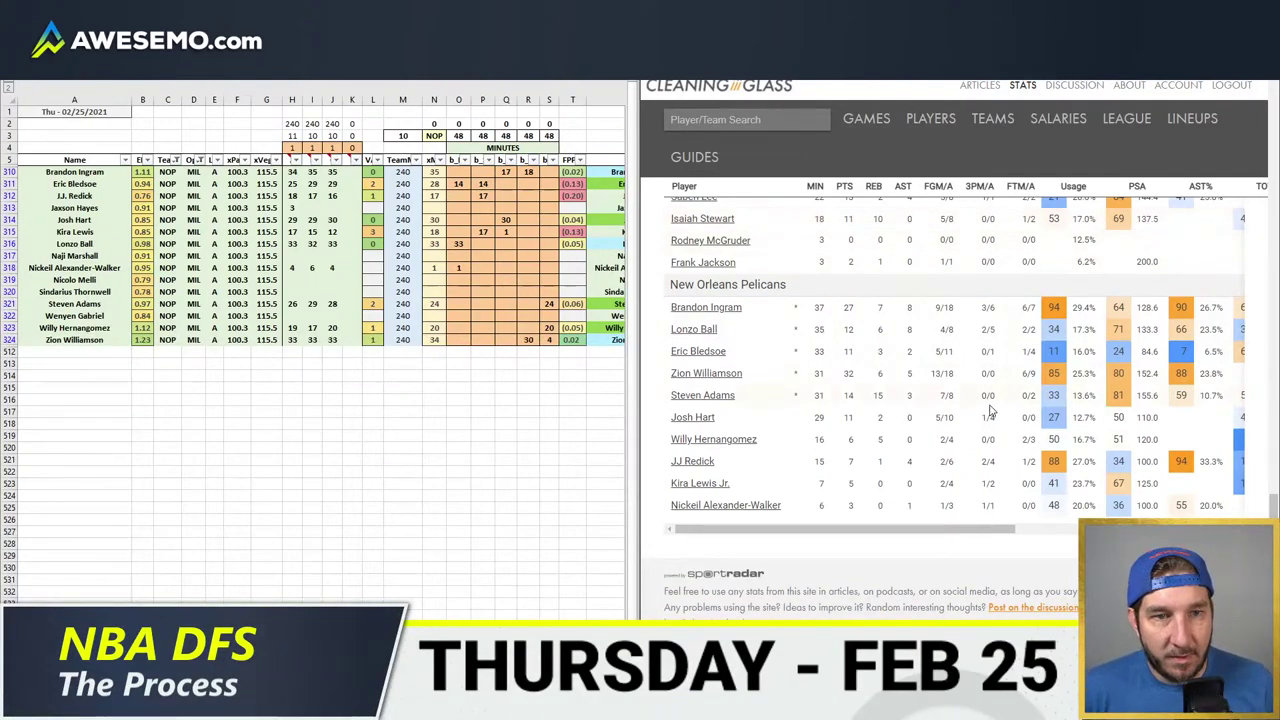
scroll(993, 408, up, 10)
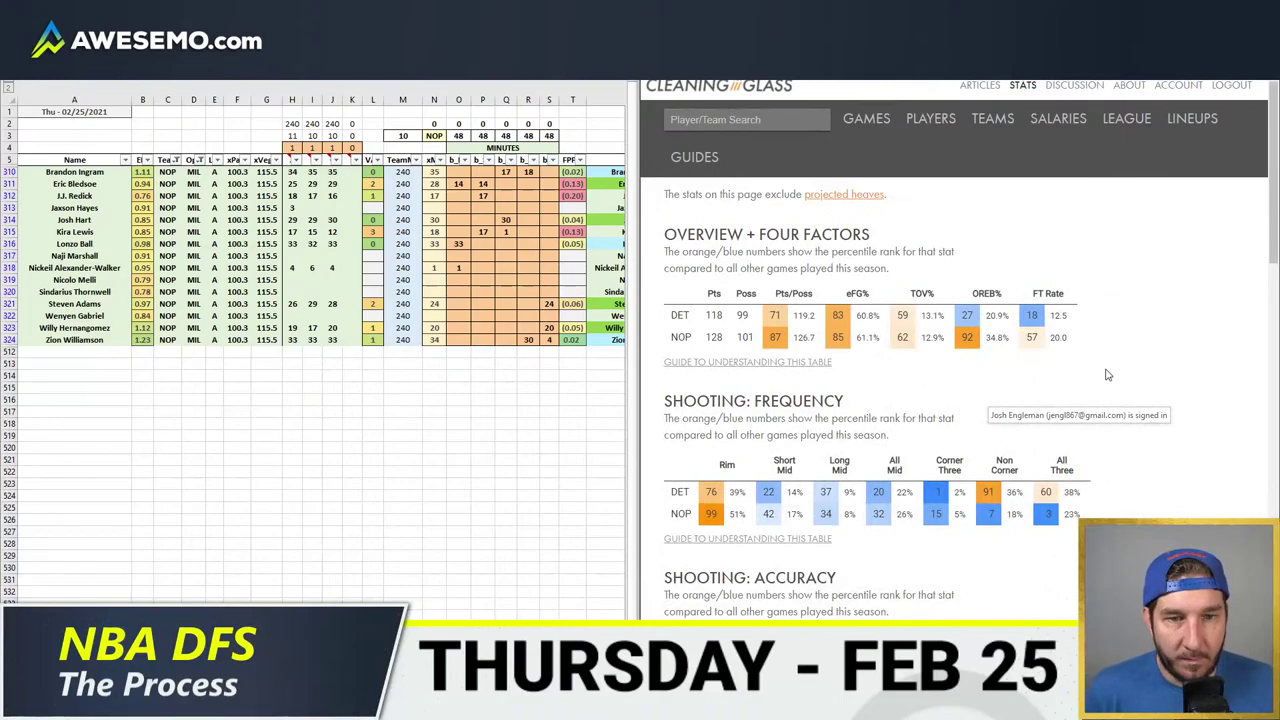
scroll(1163, 378, down, 10)
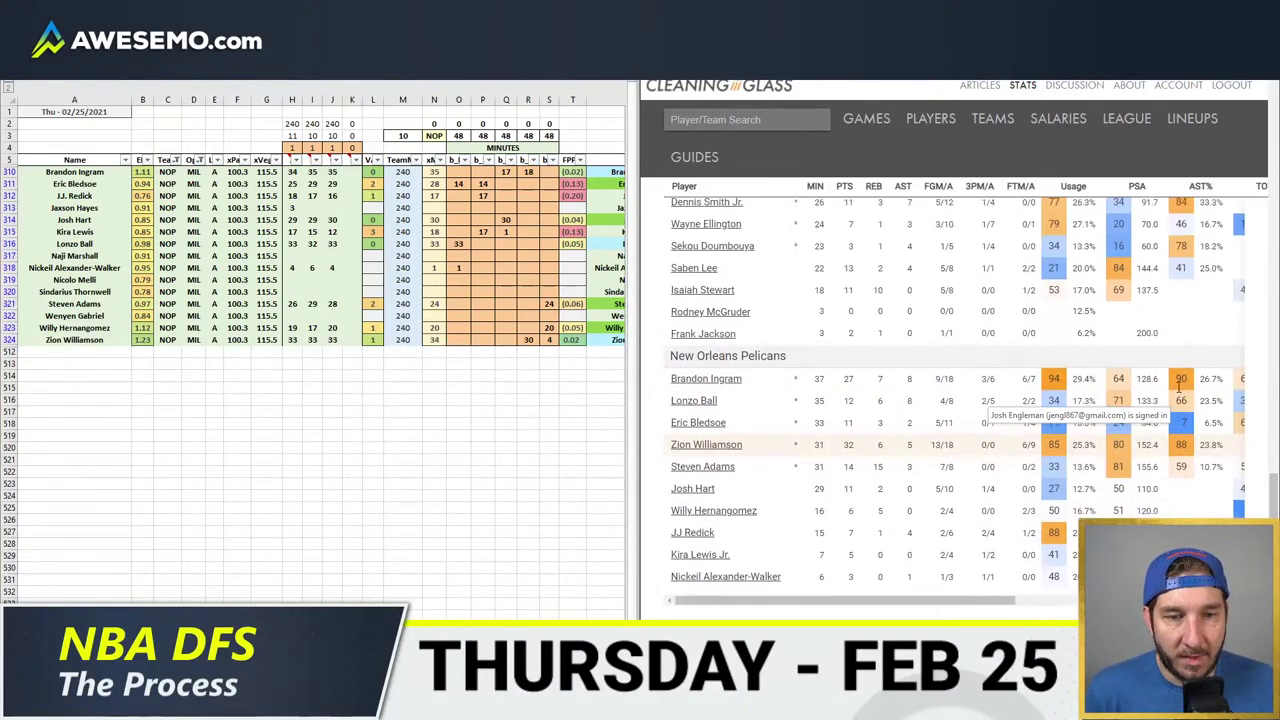
- Review Steven Adams's minutes from 02/06/2021 to 02/16/2021 in the game-by-game pivot table, then return to the box score
click(482, 268)
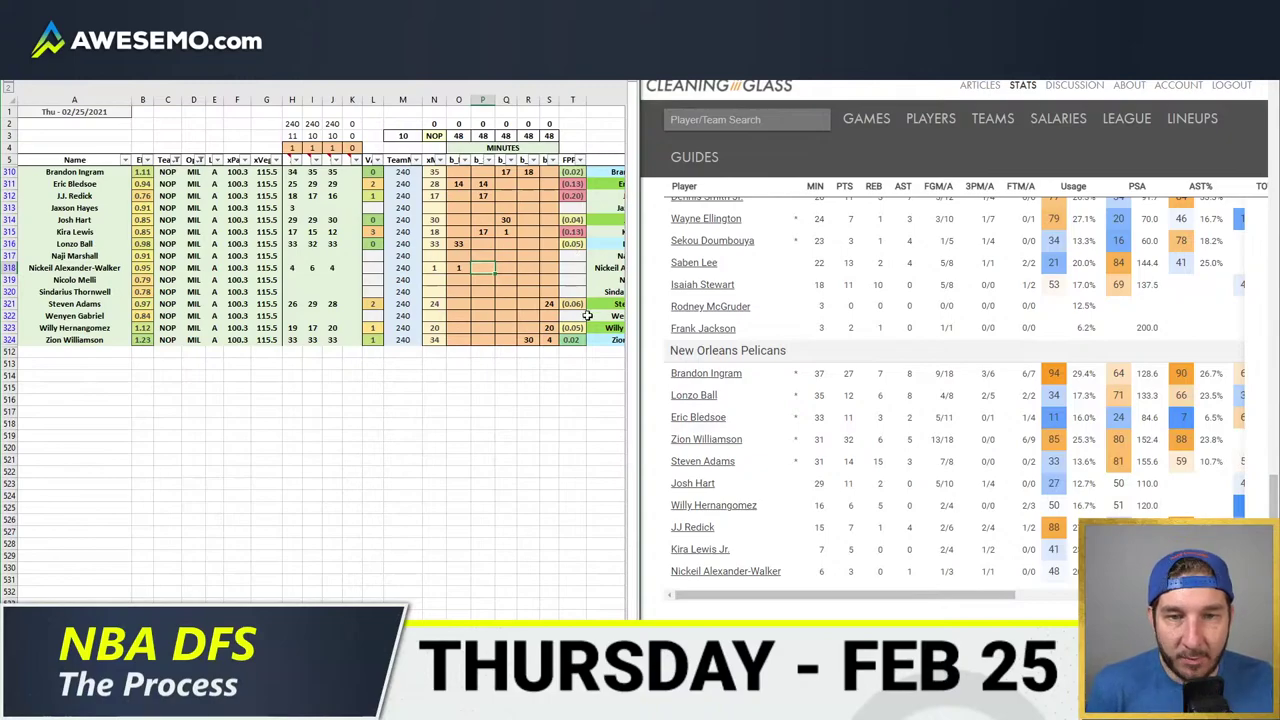
click(549, 303)
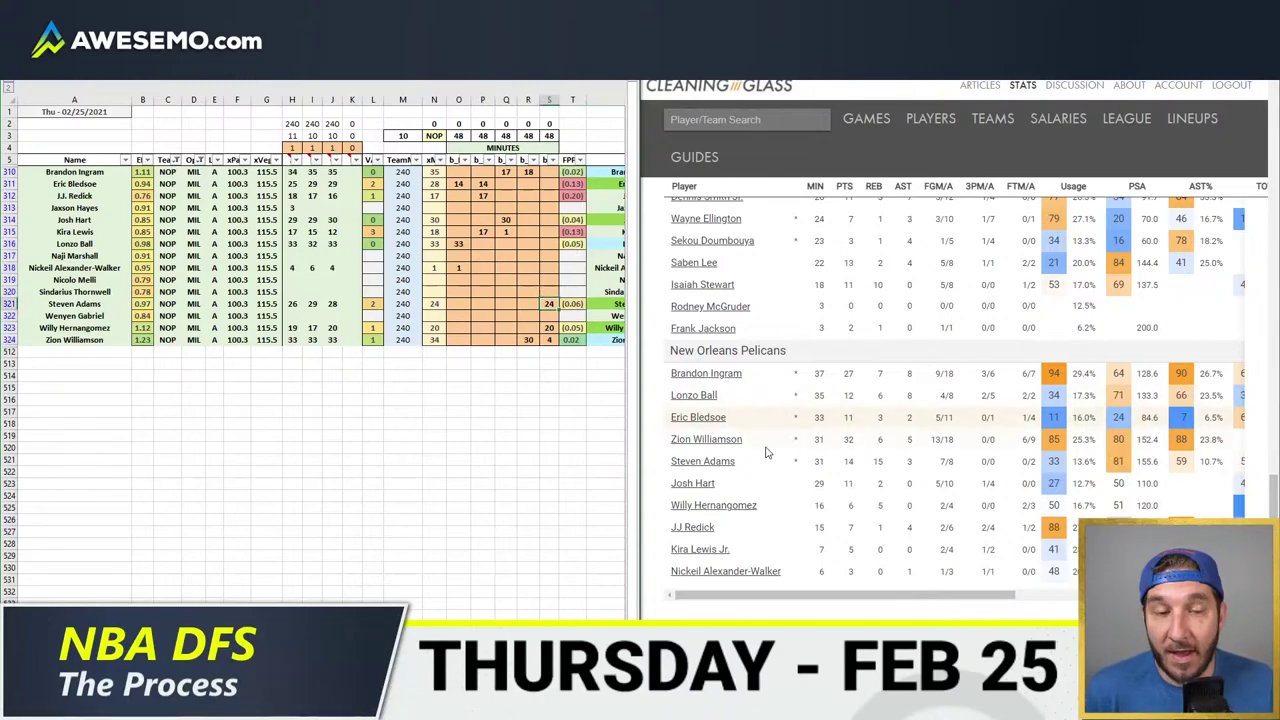
key(alt+Tab)
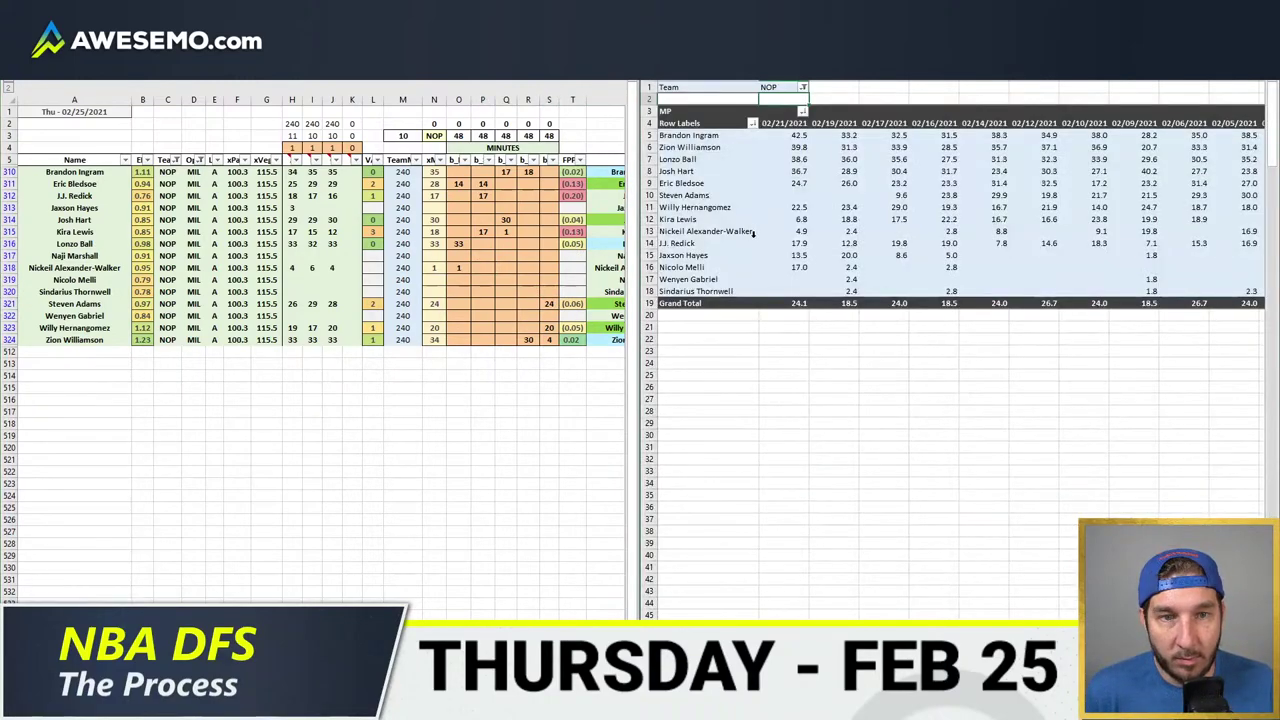
drag(935, 197, 1168, 197)
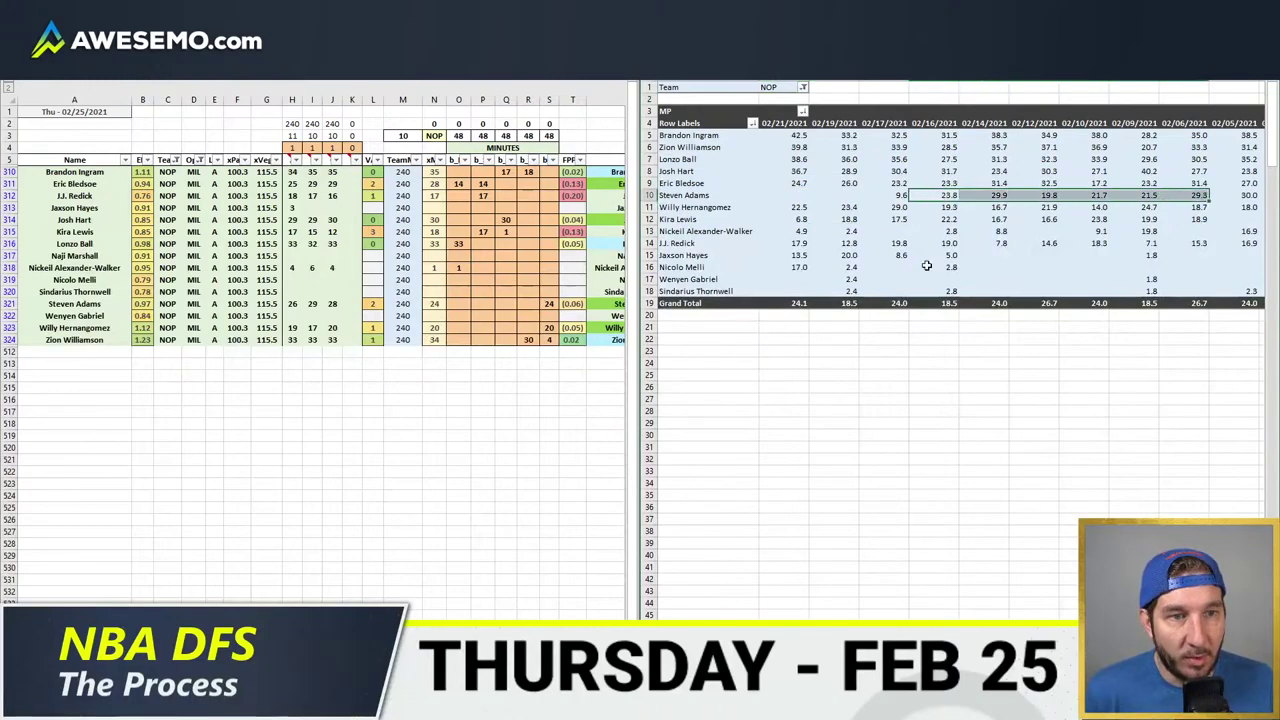
key(alt+Tab)
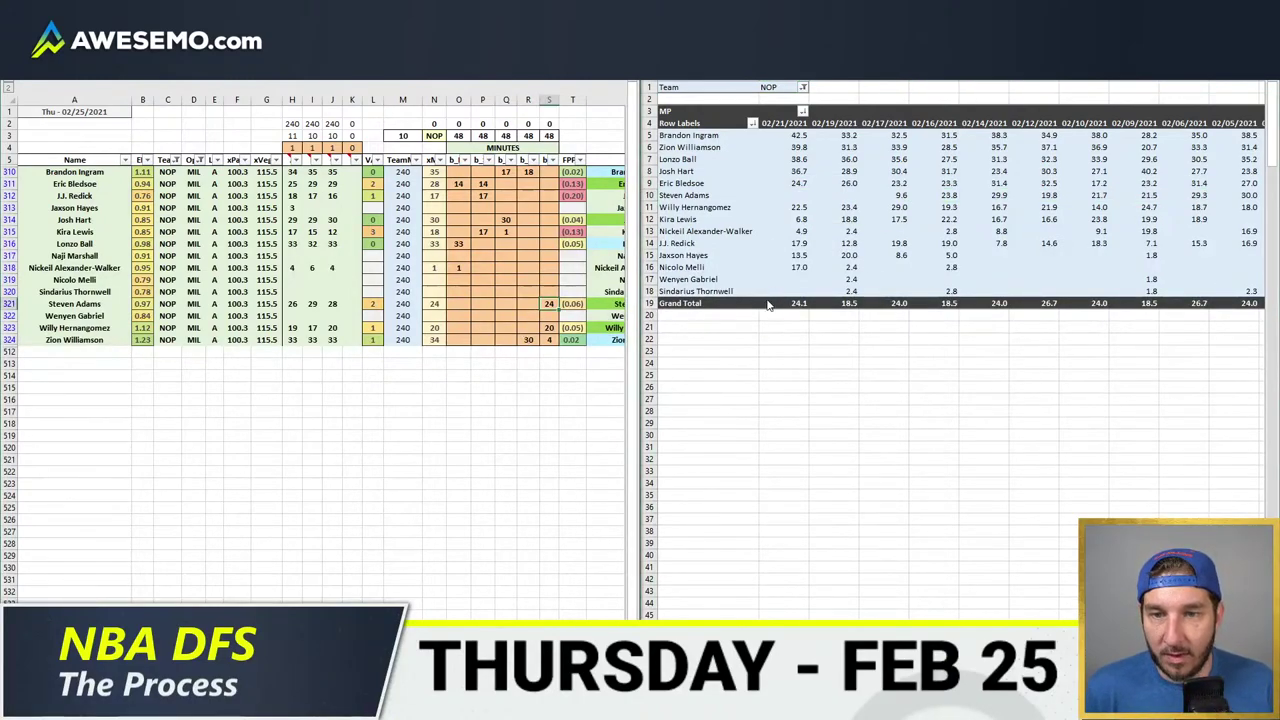
click(763, 363)
key(alt+Tab)
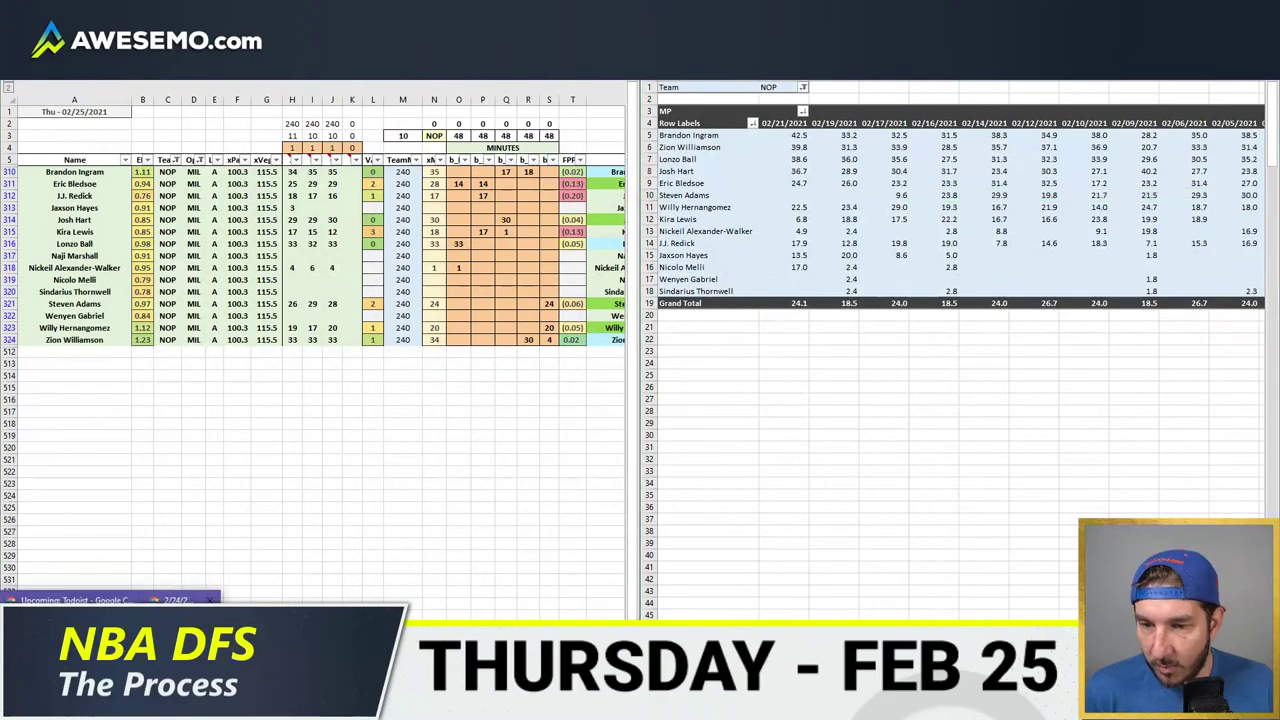
key(alt+Tab)
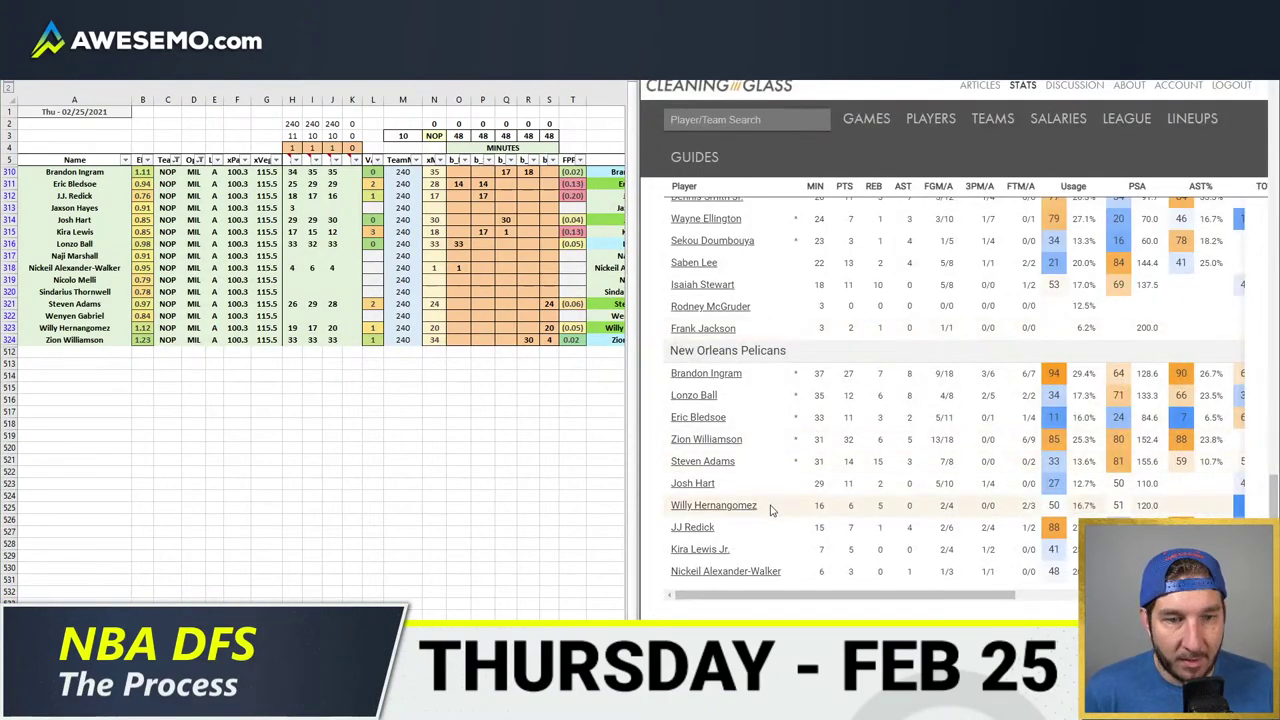
- Set the center minutes in column S to 26 for Steven Adams and 18 for Willy Hernangomez
click(556, 304)
text(26)
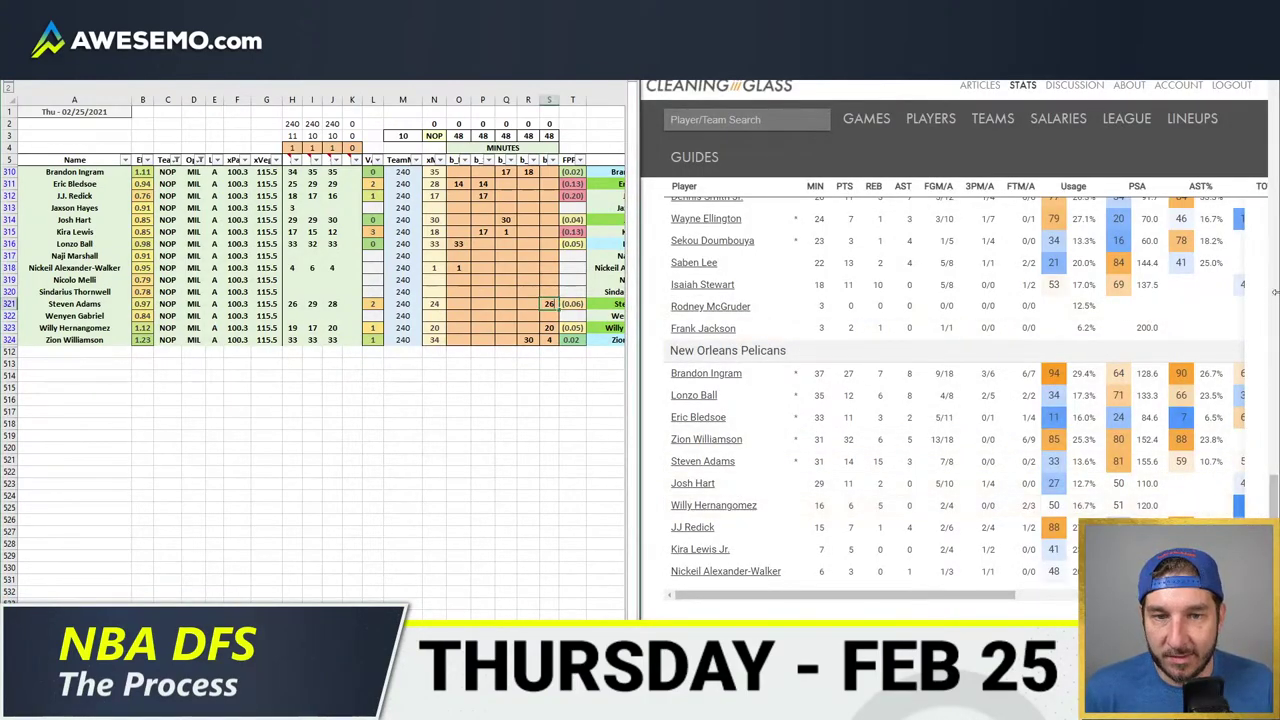
key(Return)
key(Return)
text(18)
key(Return)
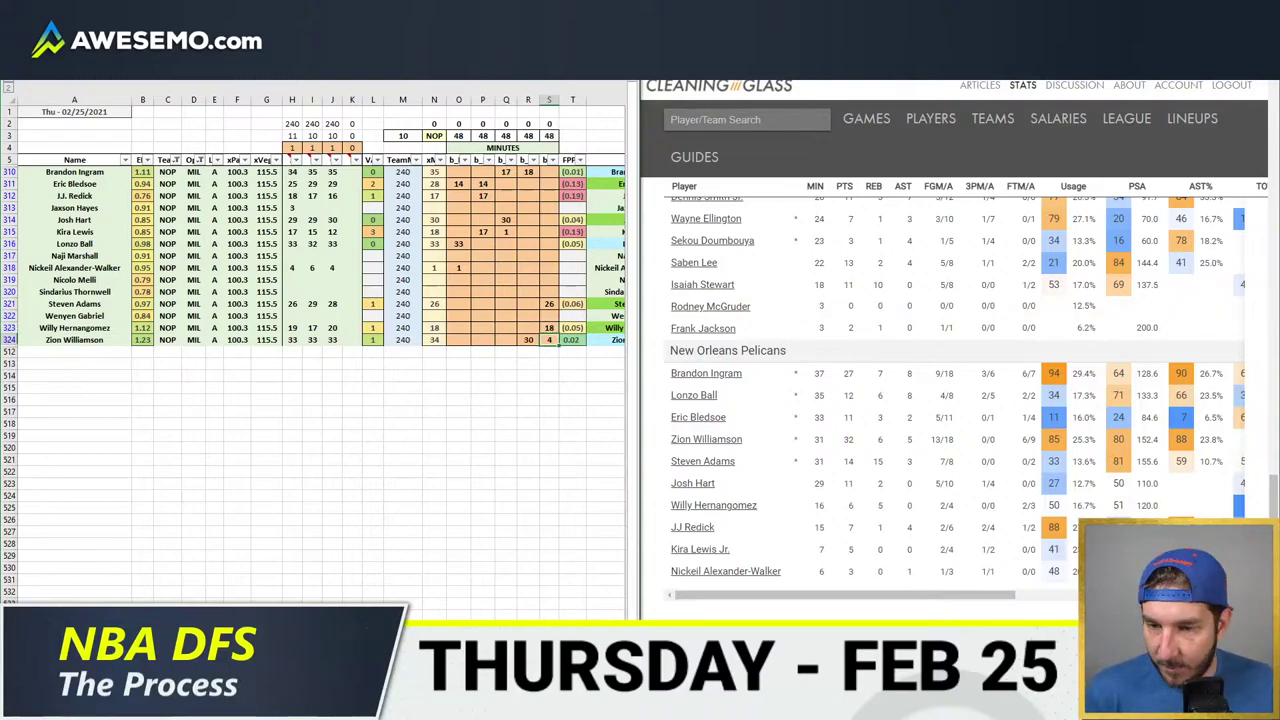
- Check the bench guards' recent minutes and try setting Kira Lewis's column P minutes to 6
key(alt+Tab)
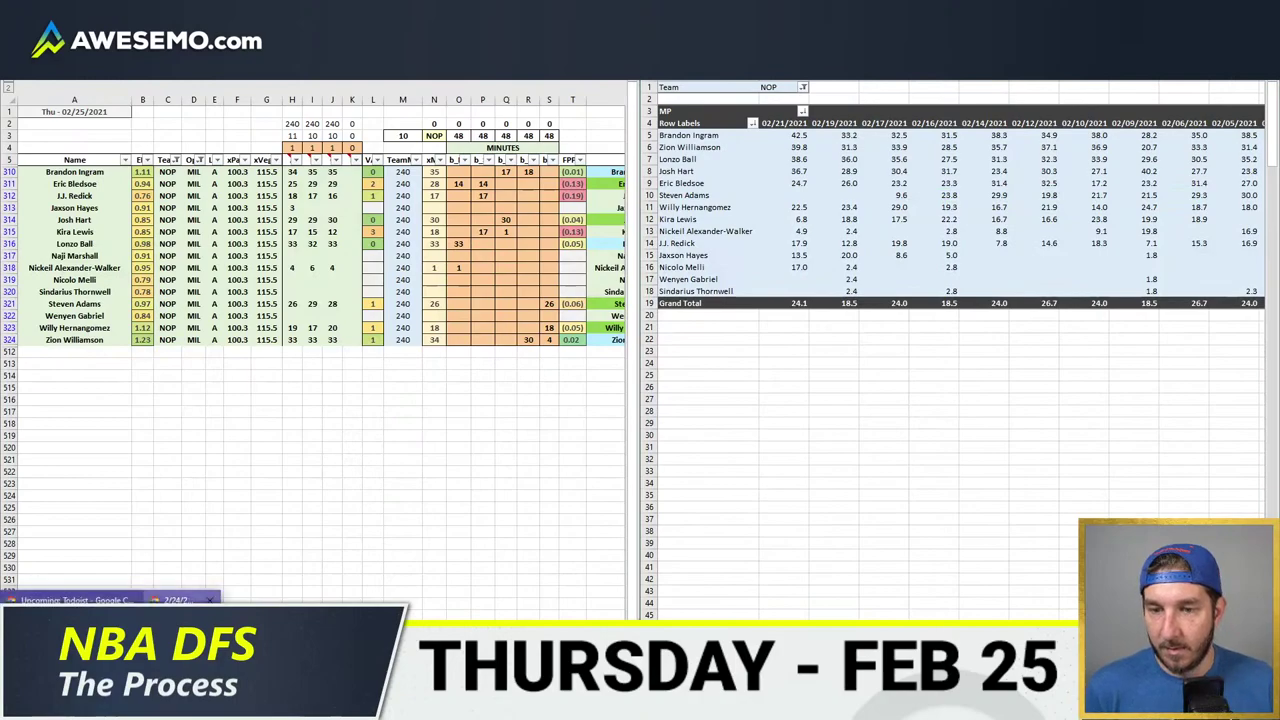
key(alt+Tab)
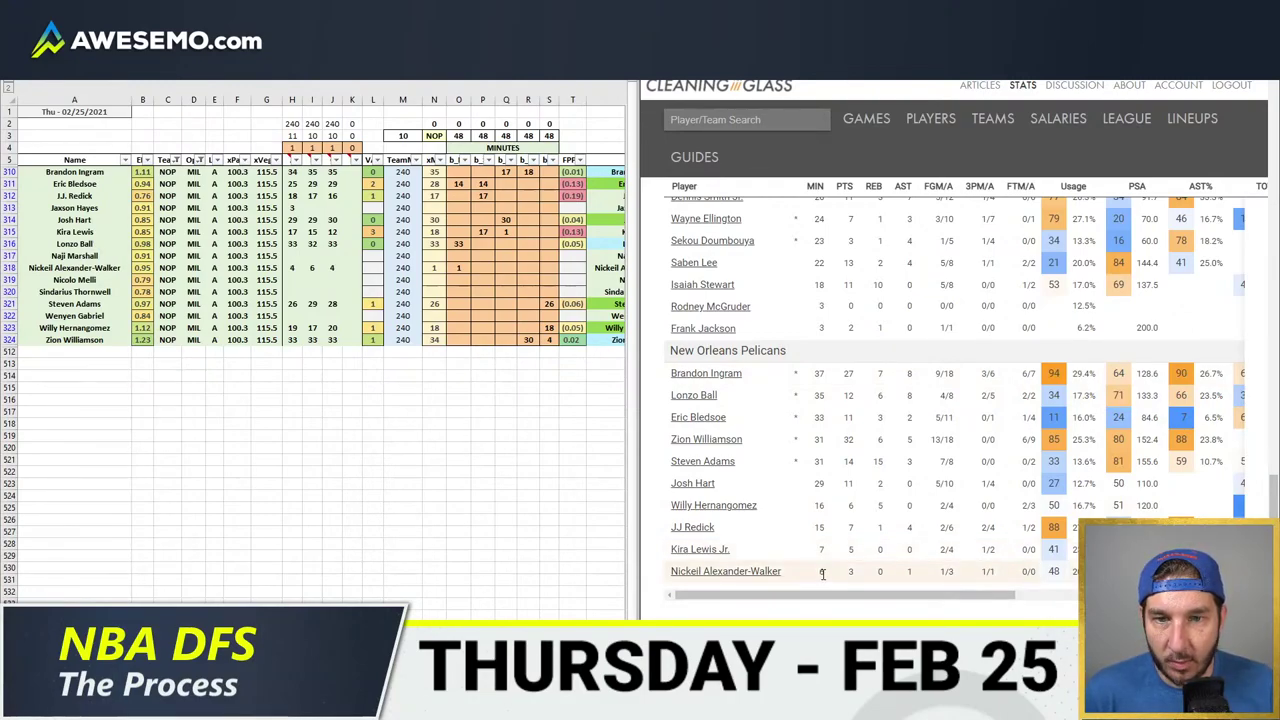
click(483, 196)
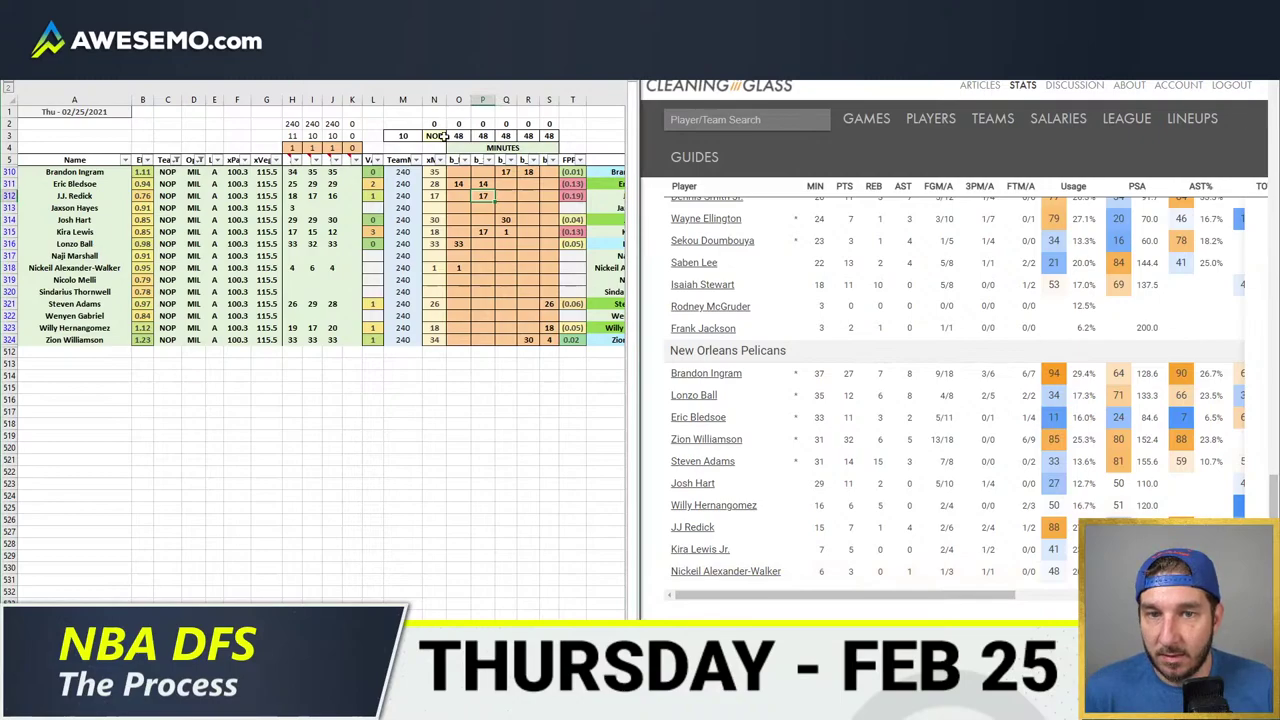
click(483, 232)
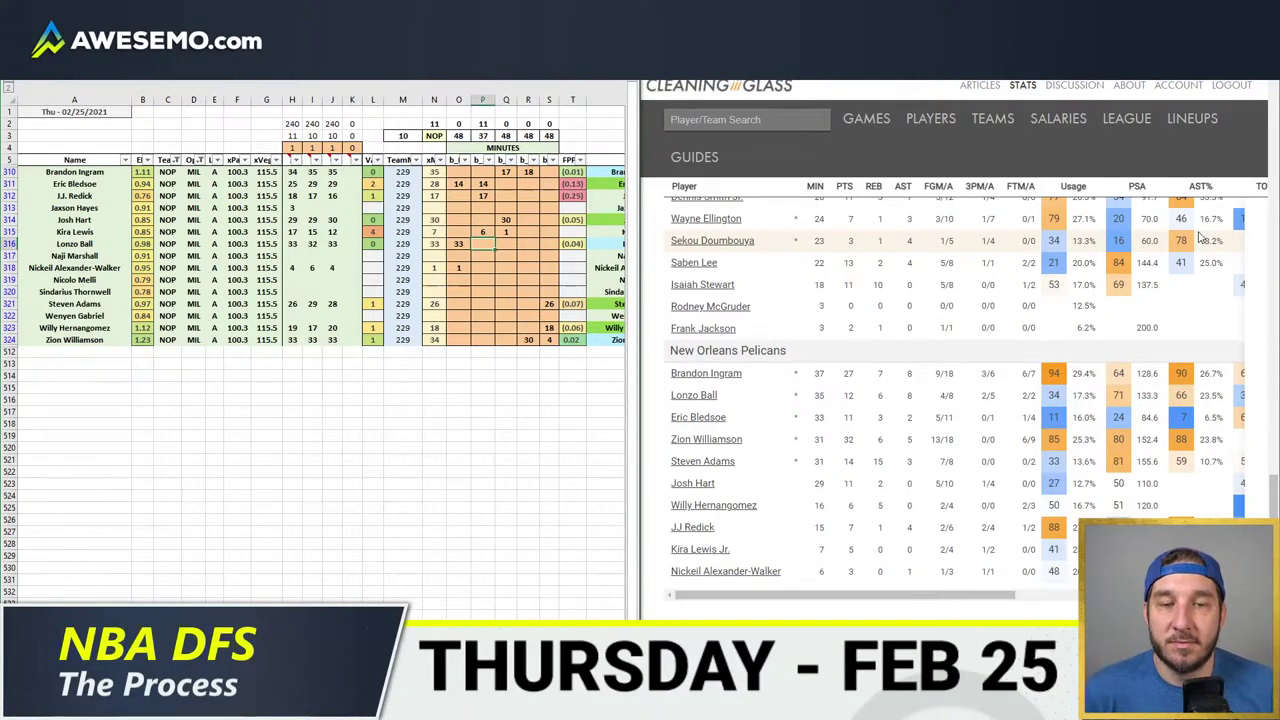
key(ctrl+a)
- Set the column P minutes to 12 for Kira Lewis and 5 for Nickeil Alexander-Walker
click(483, 232)
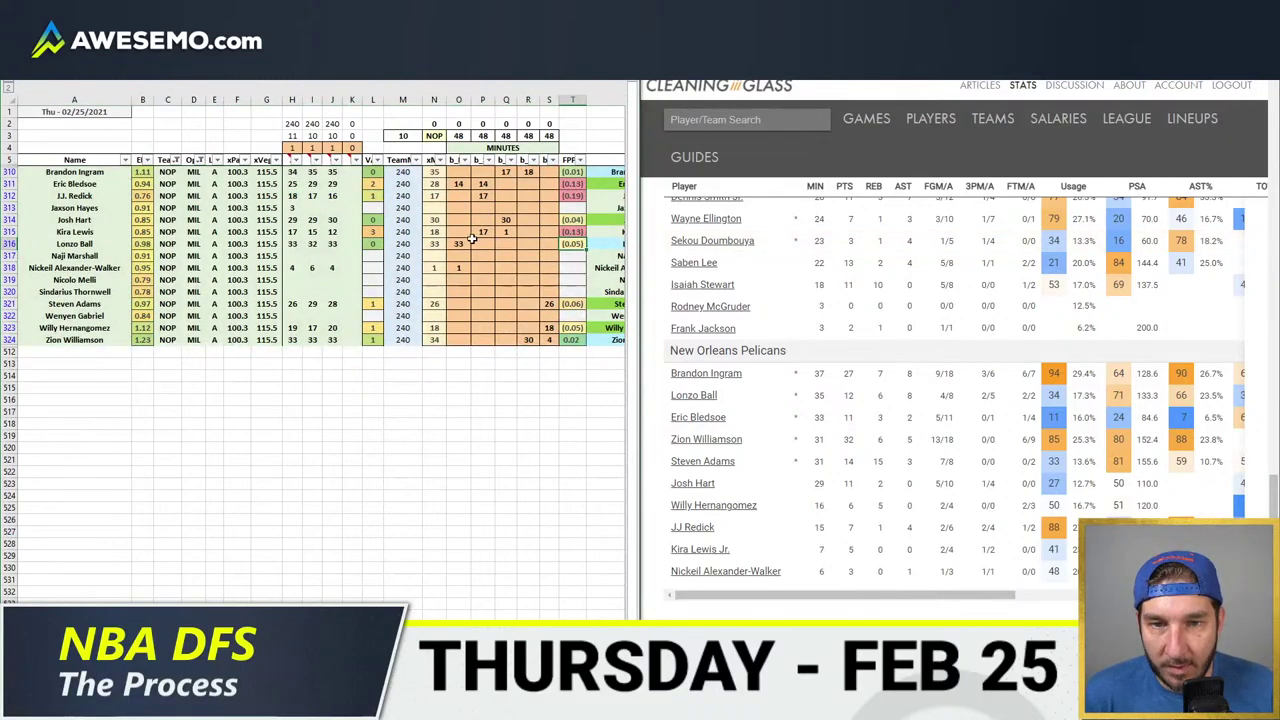
text(12)
key(Return)
key(Down)
key(Down)
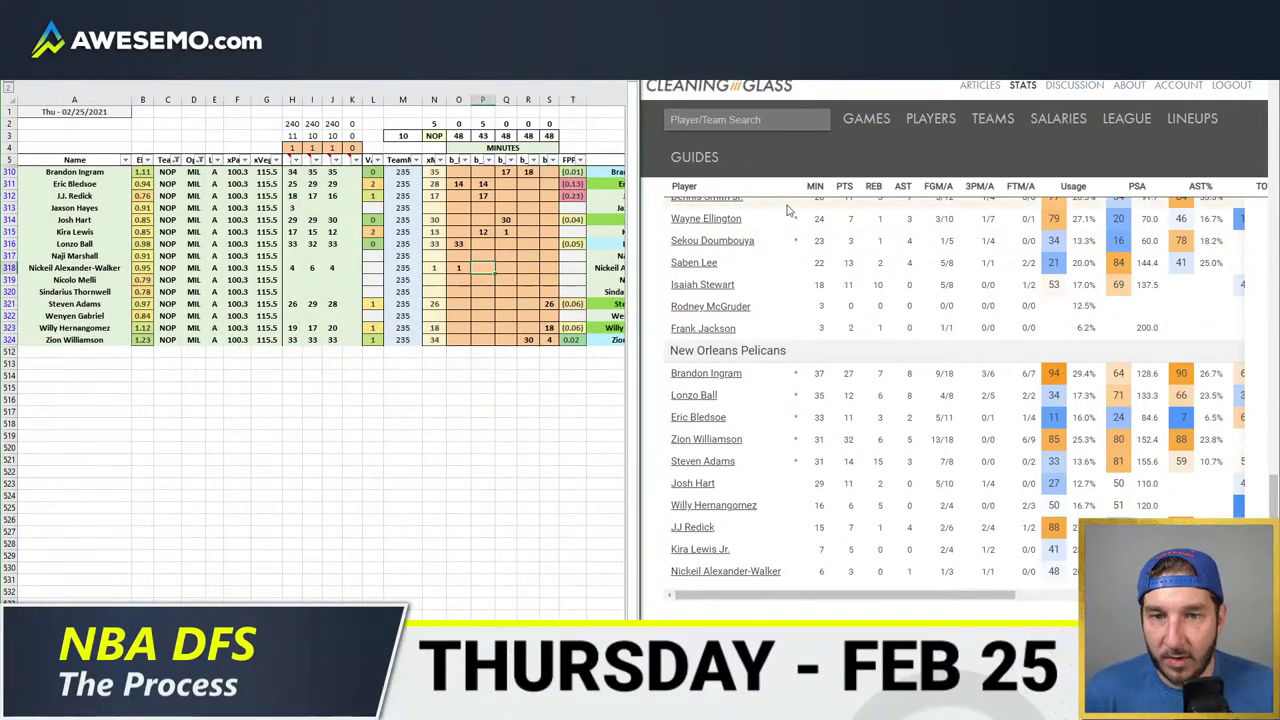
text(5)
key(Return)
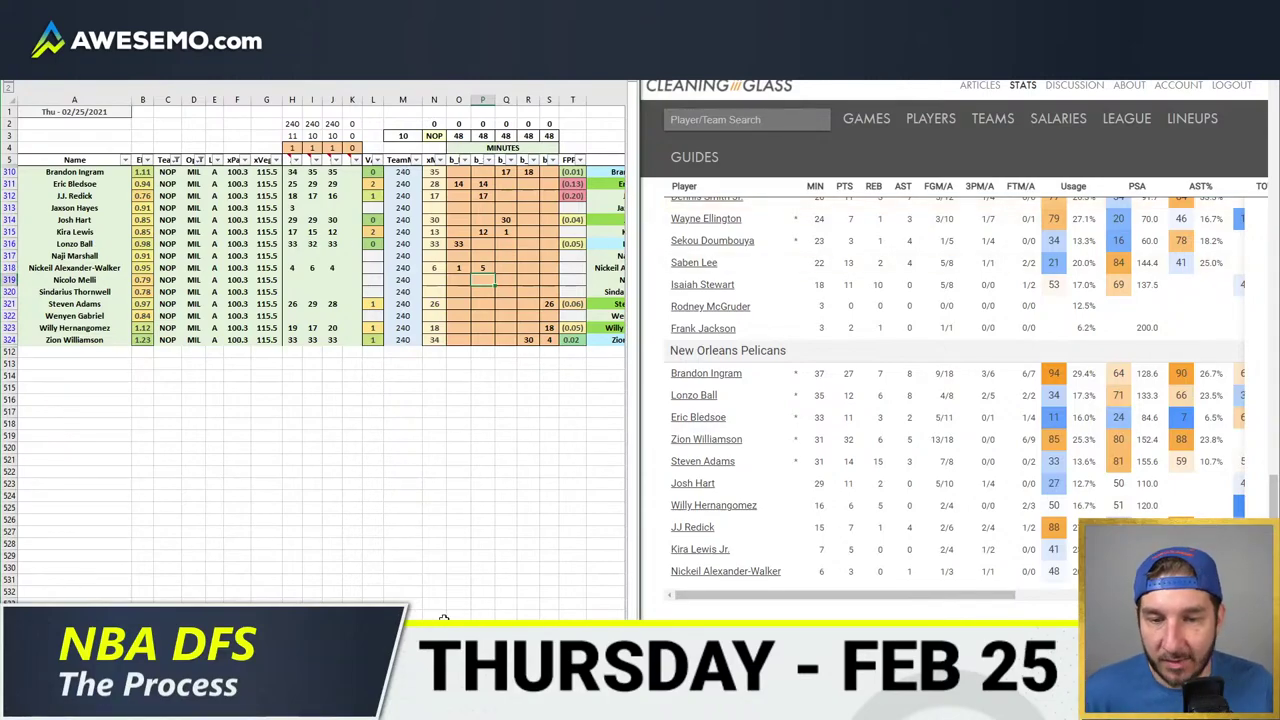
- Set J.J. Redick's usage override in column V to 18%, then return to the minutes columns
scroll(350, 362, right, 5)
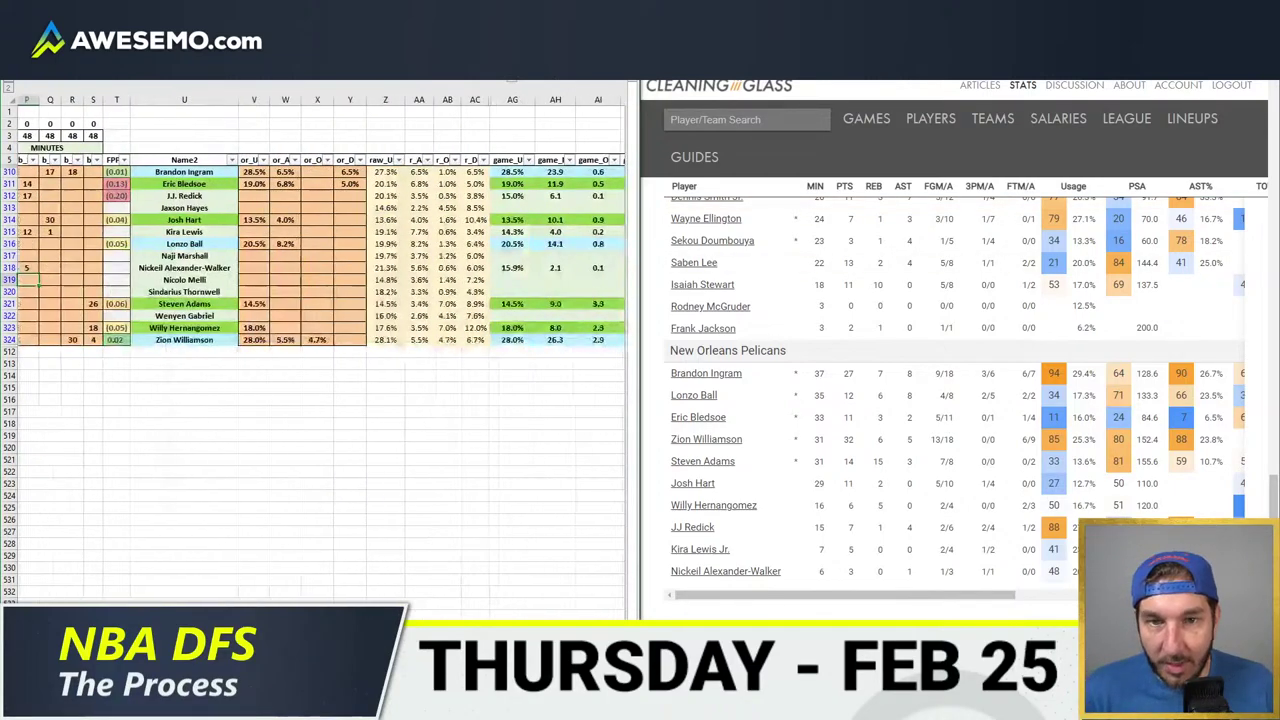
click(278, 292)
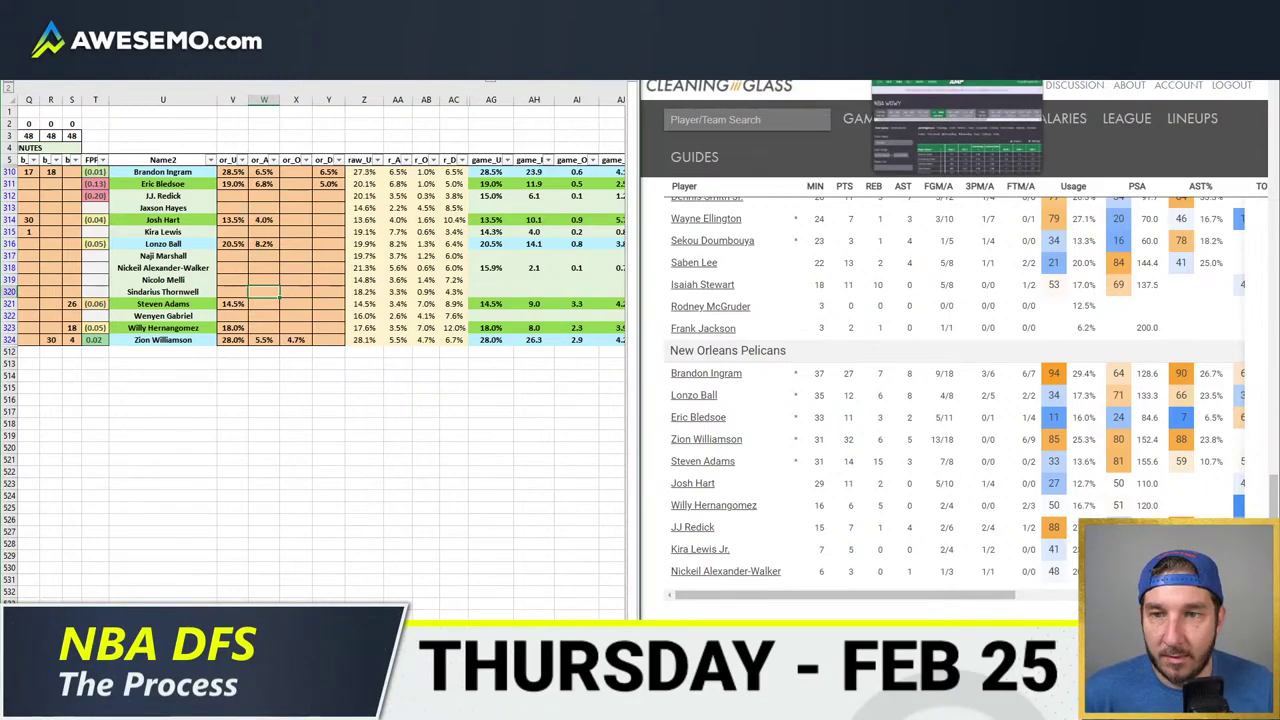
click(210, 220)
click(240, 196)
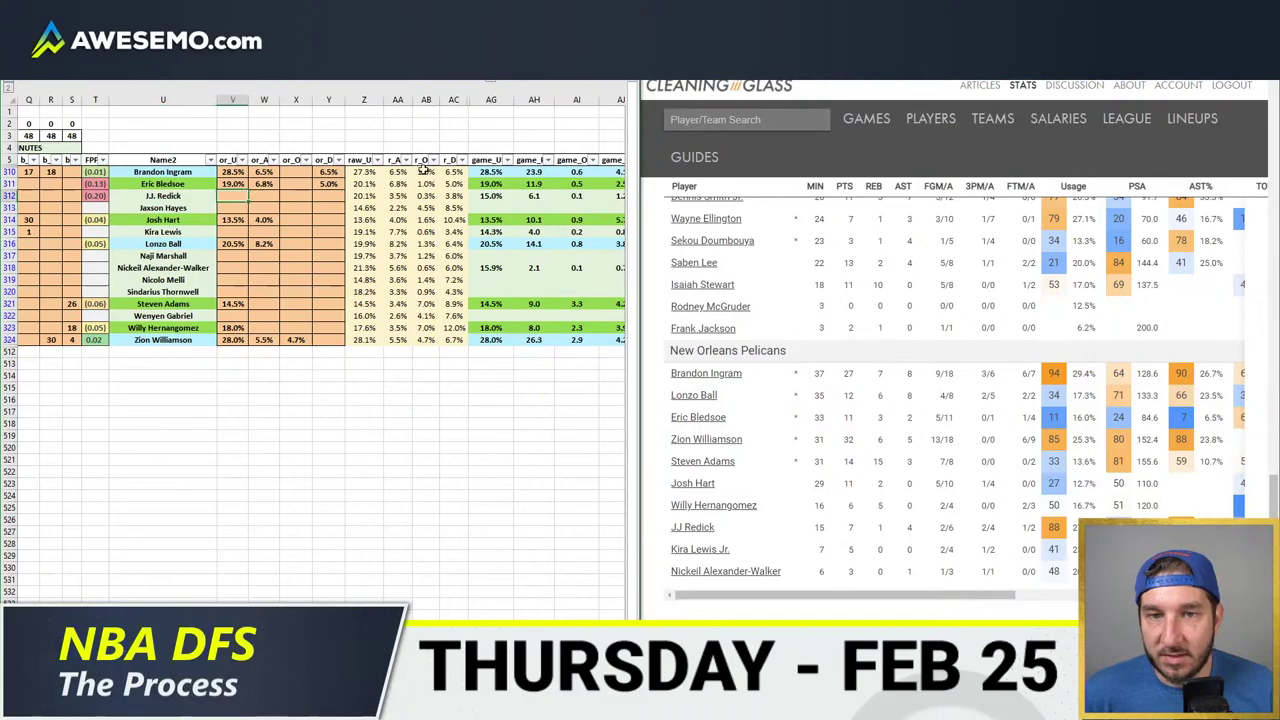
text(18)
key(Return)
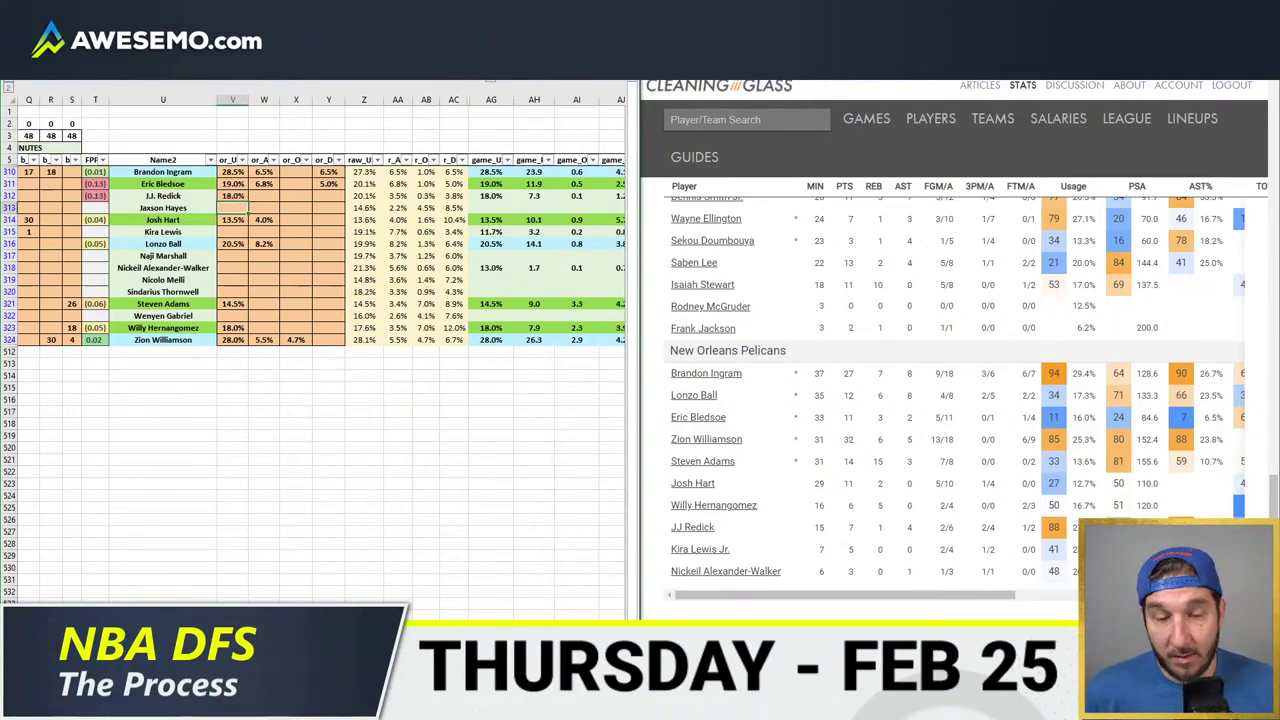
scroll(312, 350, left, 5)
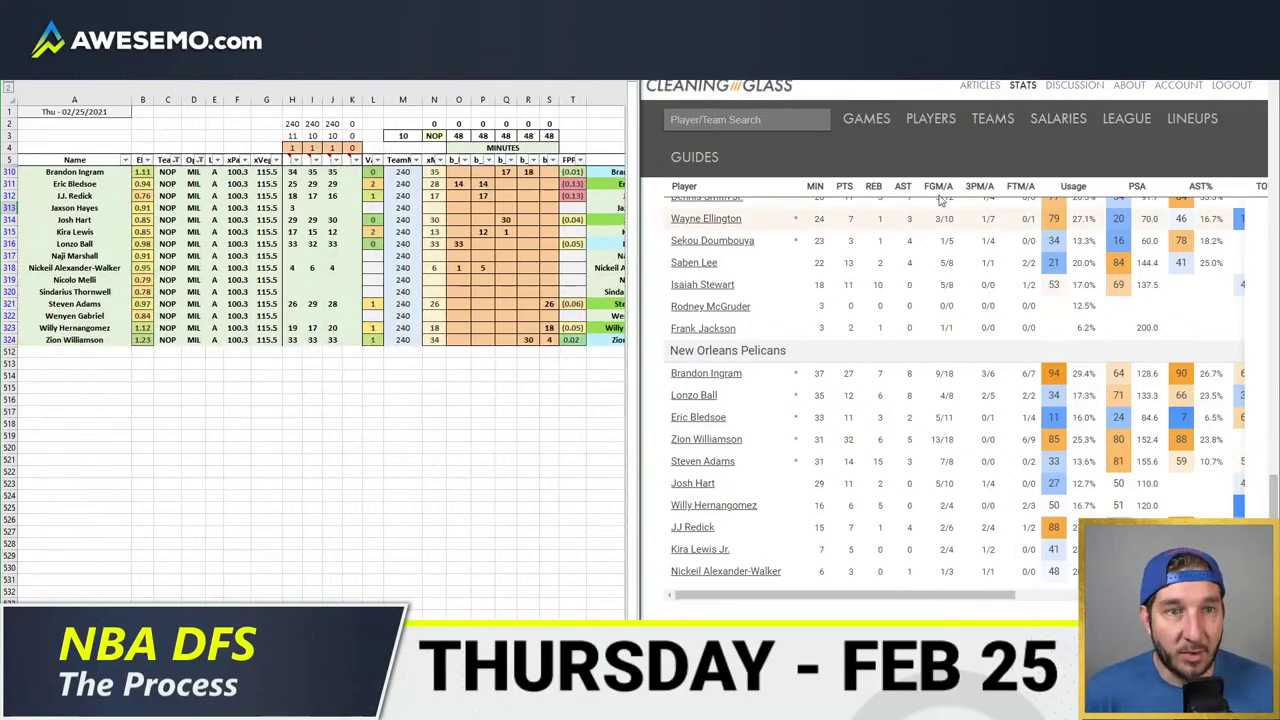
scroll(968, 388, down, 1)
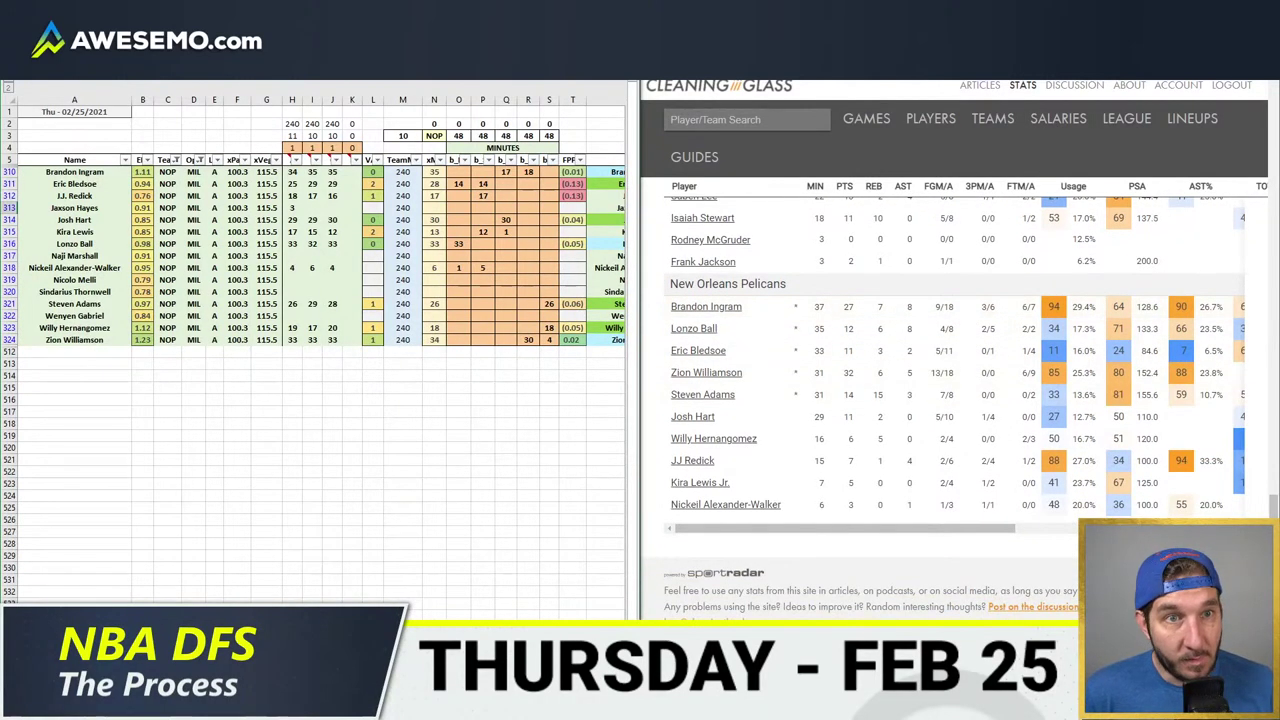
key(ctrl+Tab)
key(ctrl+Tab)
key(ctrl+Tab)
key(ctrl+Tab)
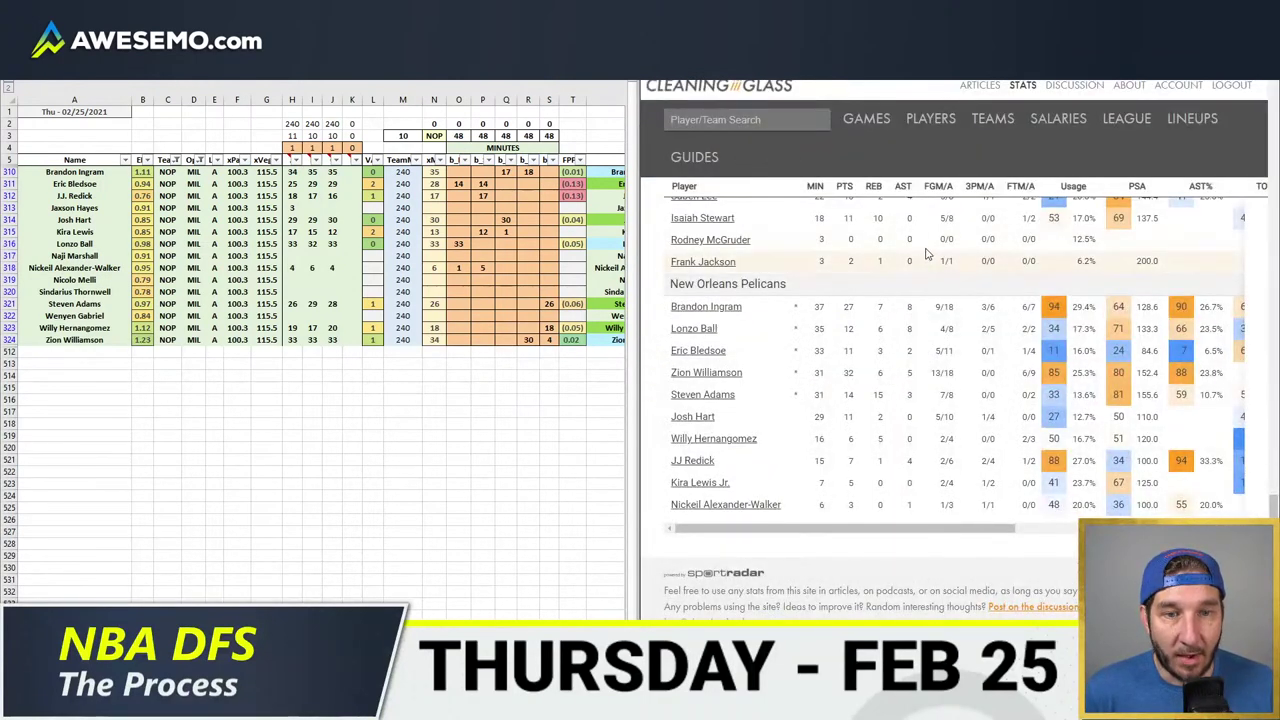
click(492, 448)
click(554, 293)
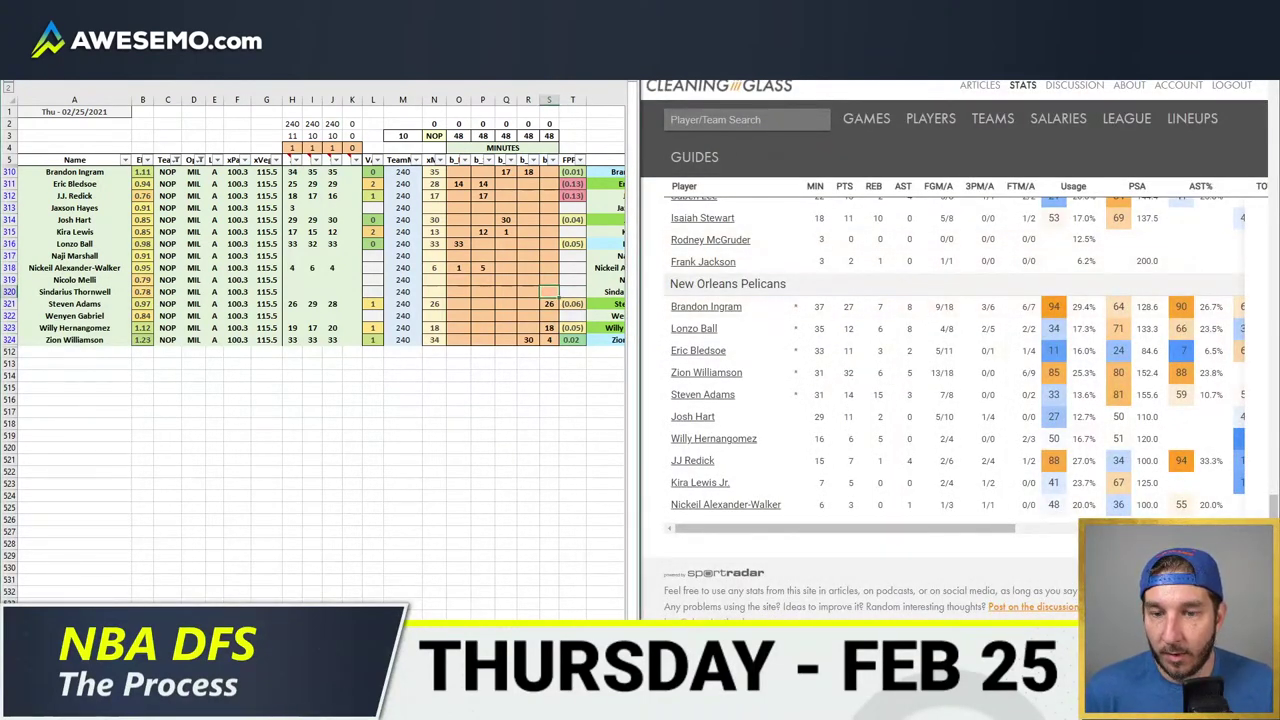
- Switch the team projection comparison sheet to NOP for both the FanDuel and DraftKings tables
key(ctrl+Page_Down)
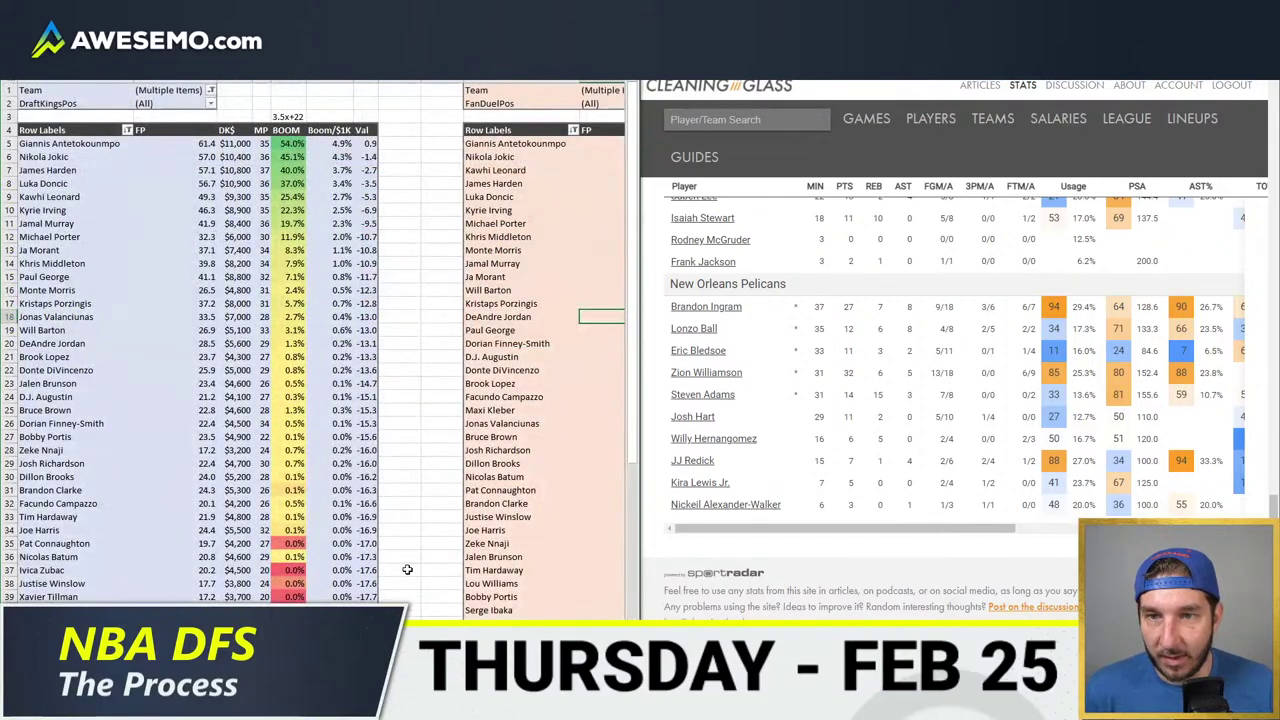
key(ctrl+Page_Down)
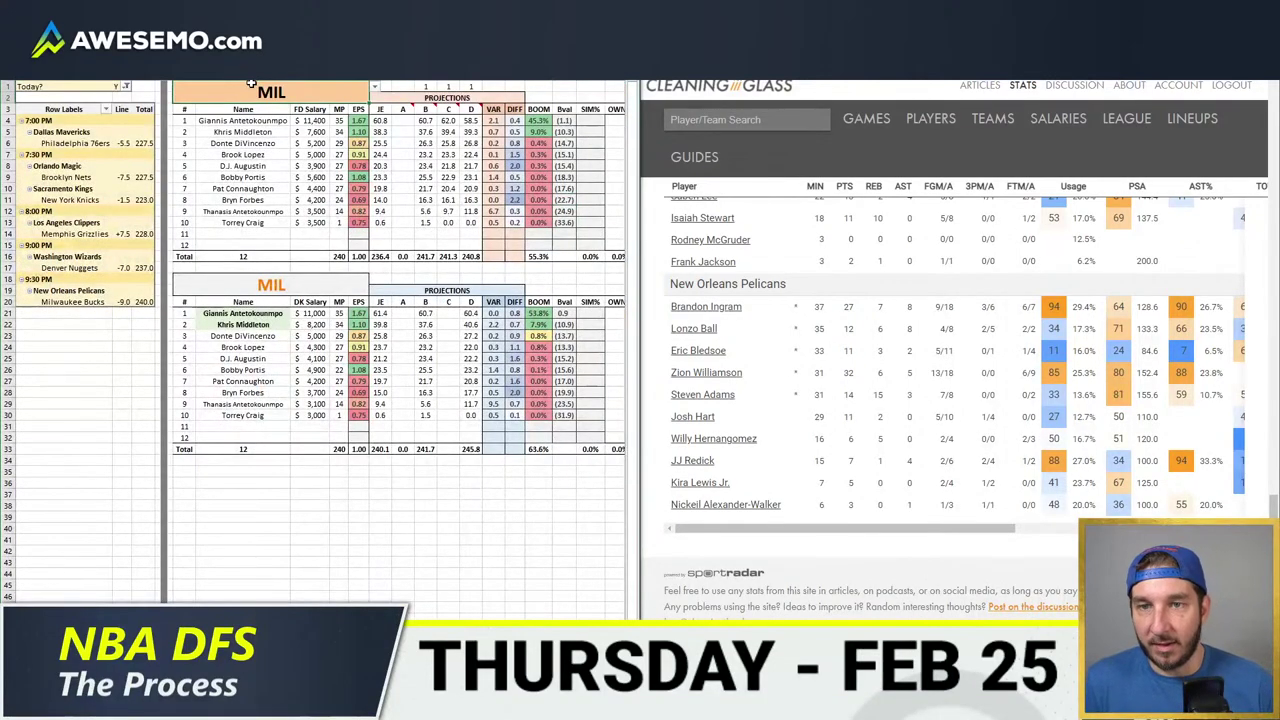
text(NOP)
key(Return)
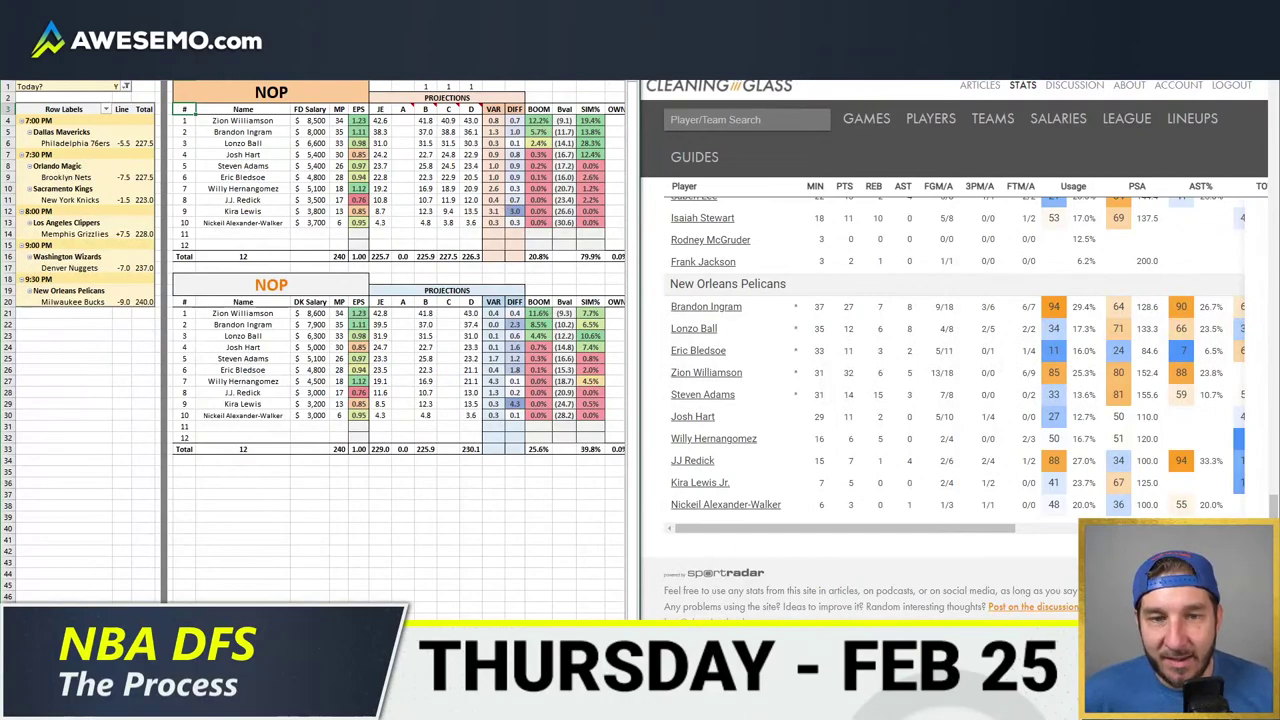
- Add NOP to the team filter of the FanDuel value pivot table
key(ctrl+Page_Down)
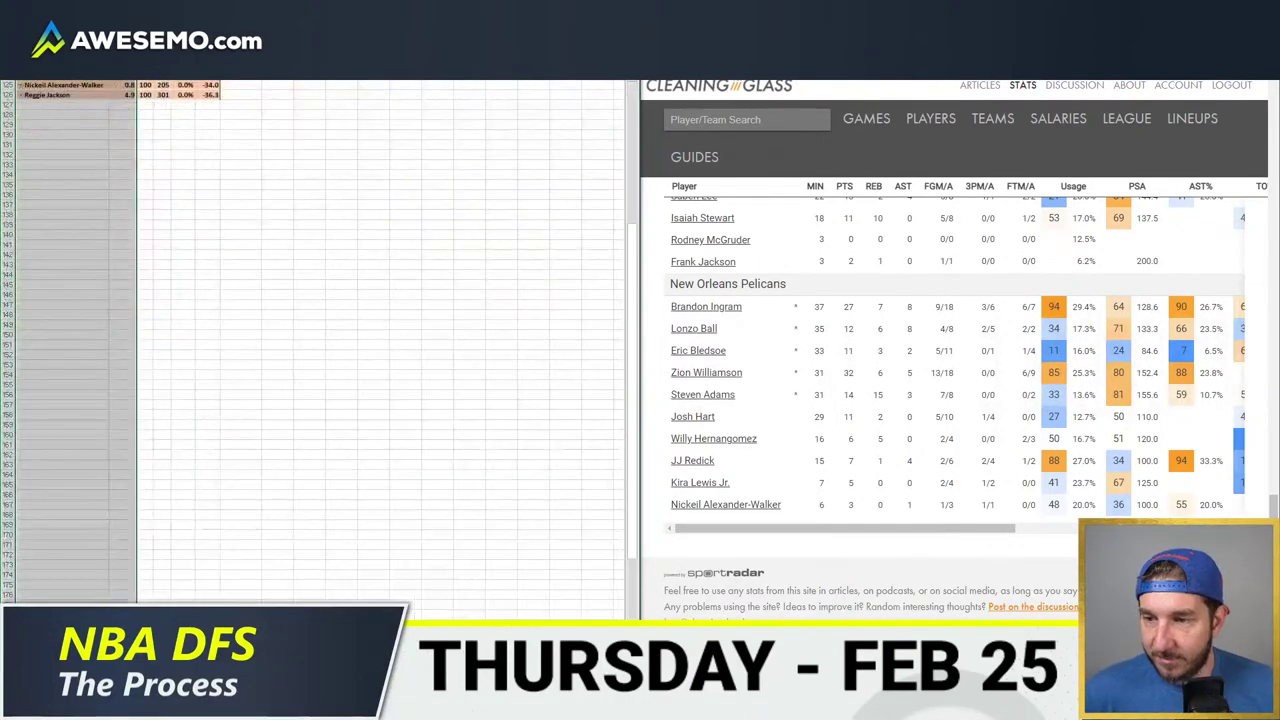
key(ctrl+Page_Down)
key(ctrl+Page_Down)
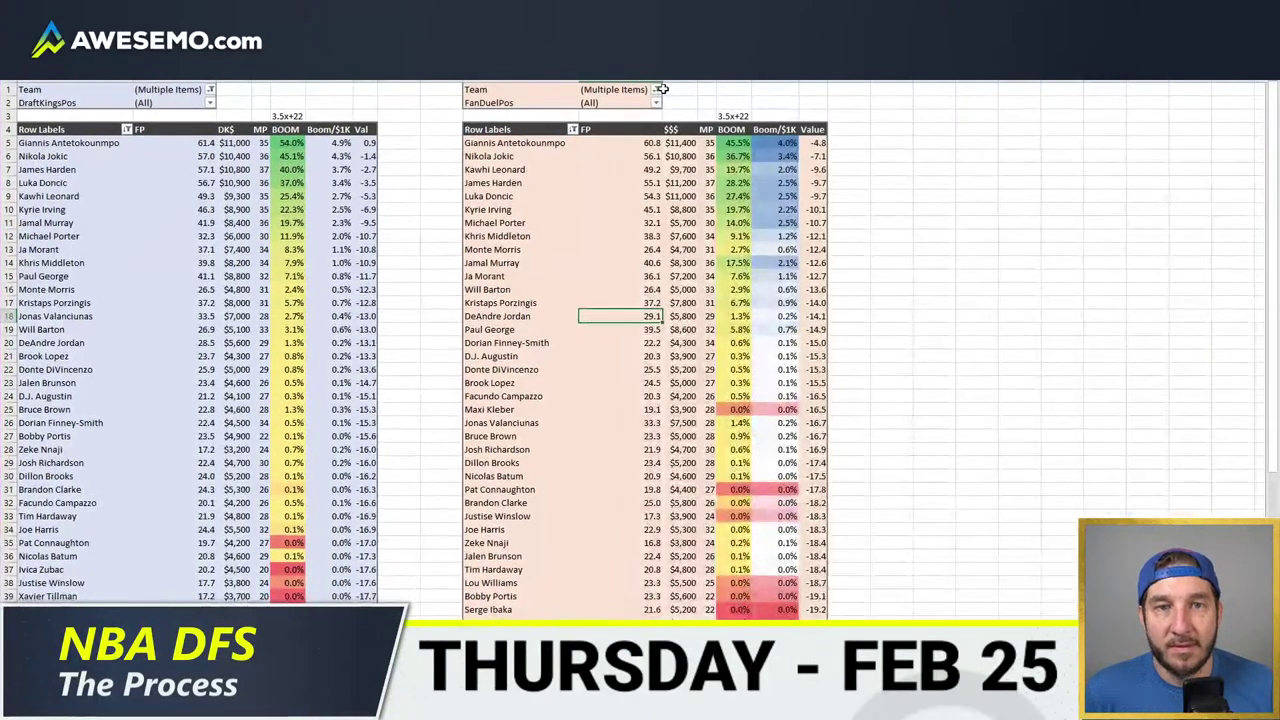
click(655, 89)
scroll(560, 193, down, 4)
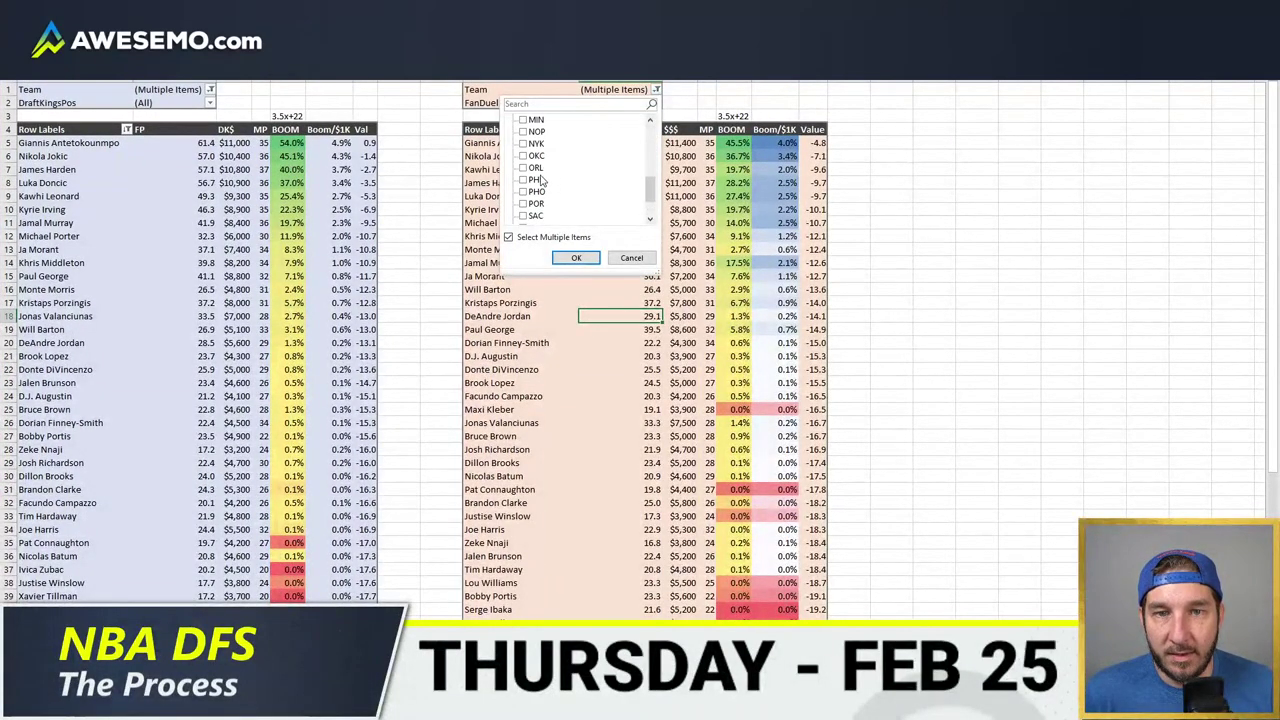
click(530, 132)
click(576, 257)
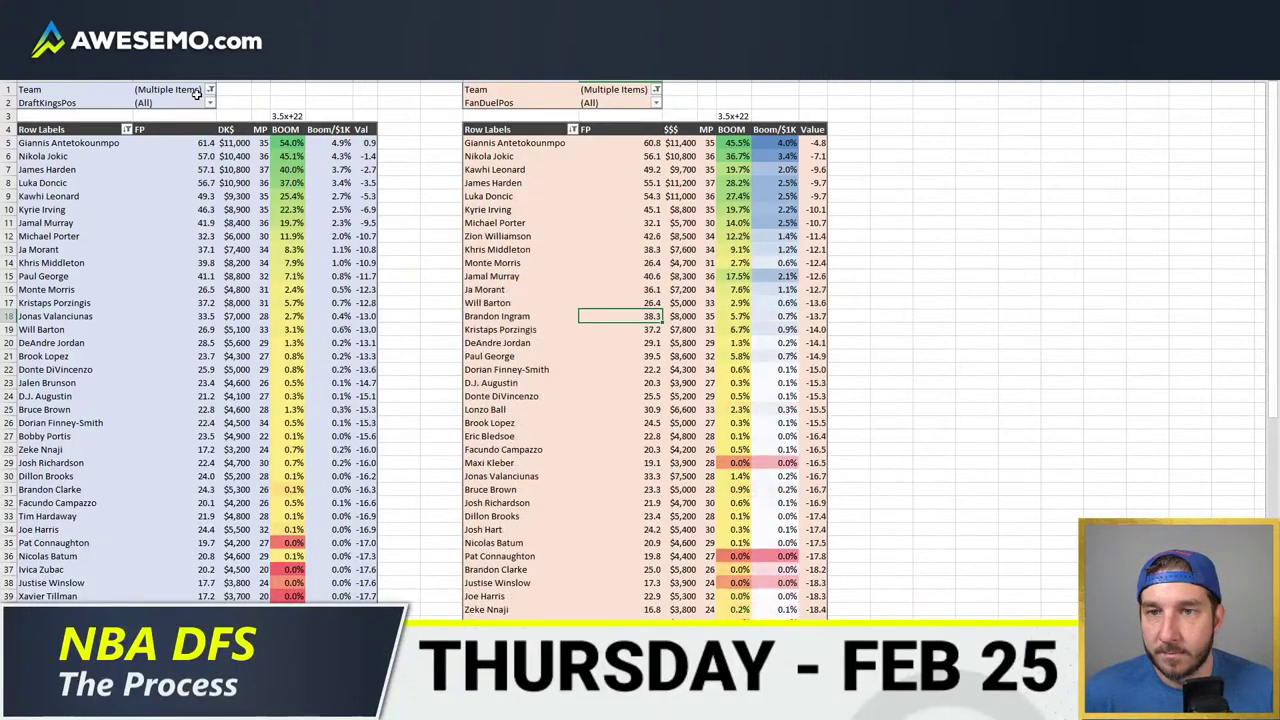
- Add NOP to the team filter of the DraftKings value pivot table
click(210, 89)
scroll(100, 160, down, 6)
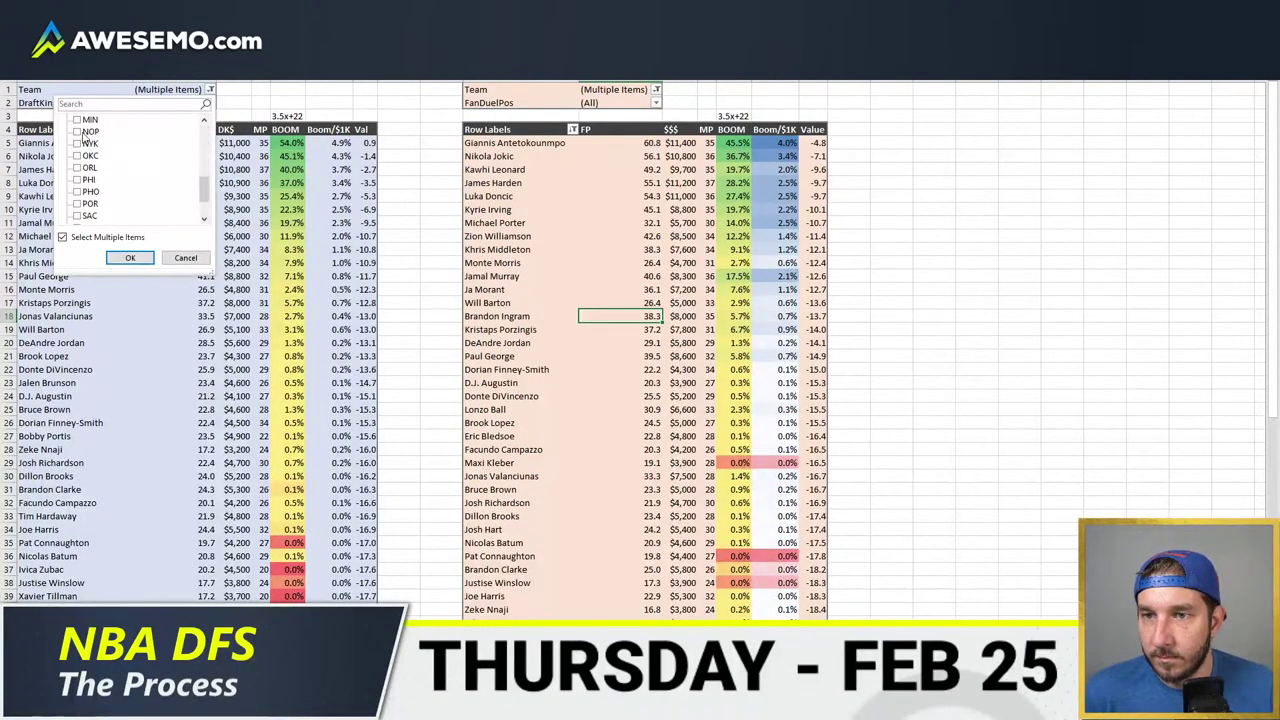
click(78, 133)
click(130, 257)
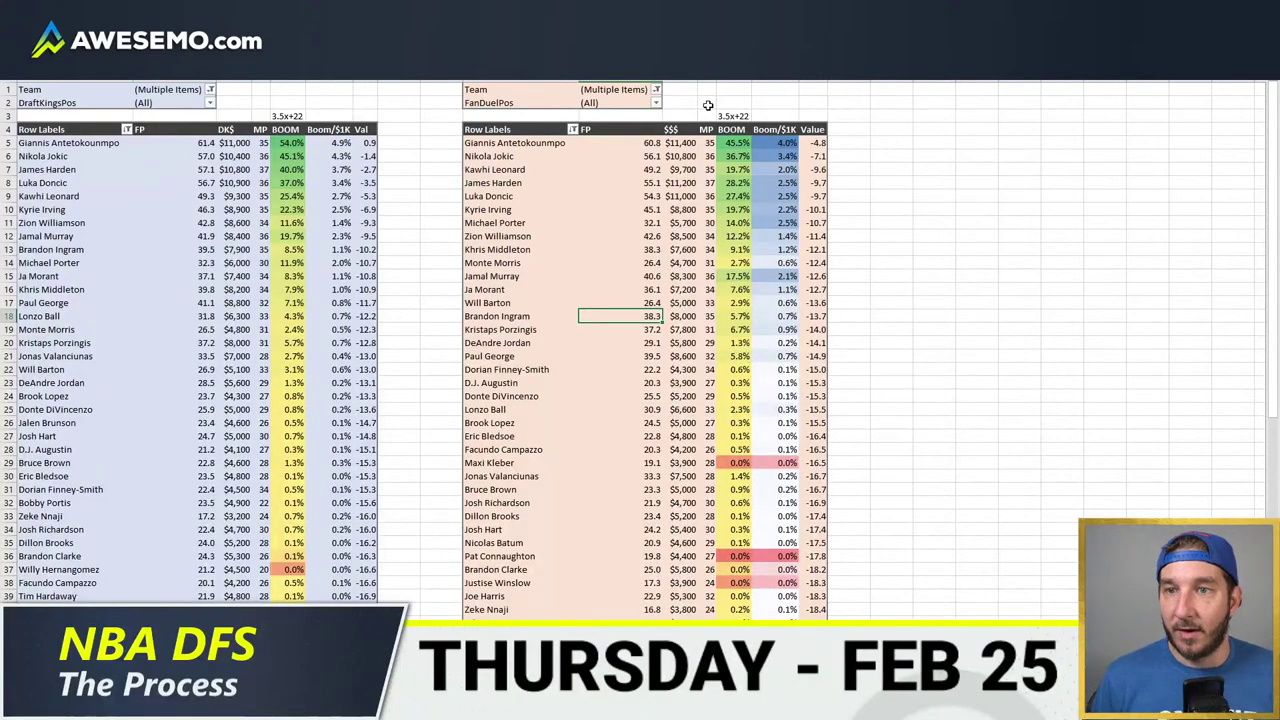
- Refresh the value pivot tables with the updated Pelicans projections
click(361, 222)
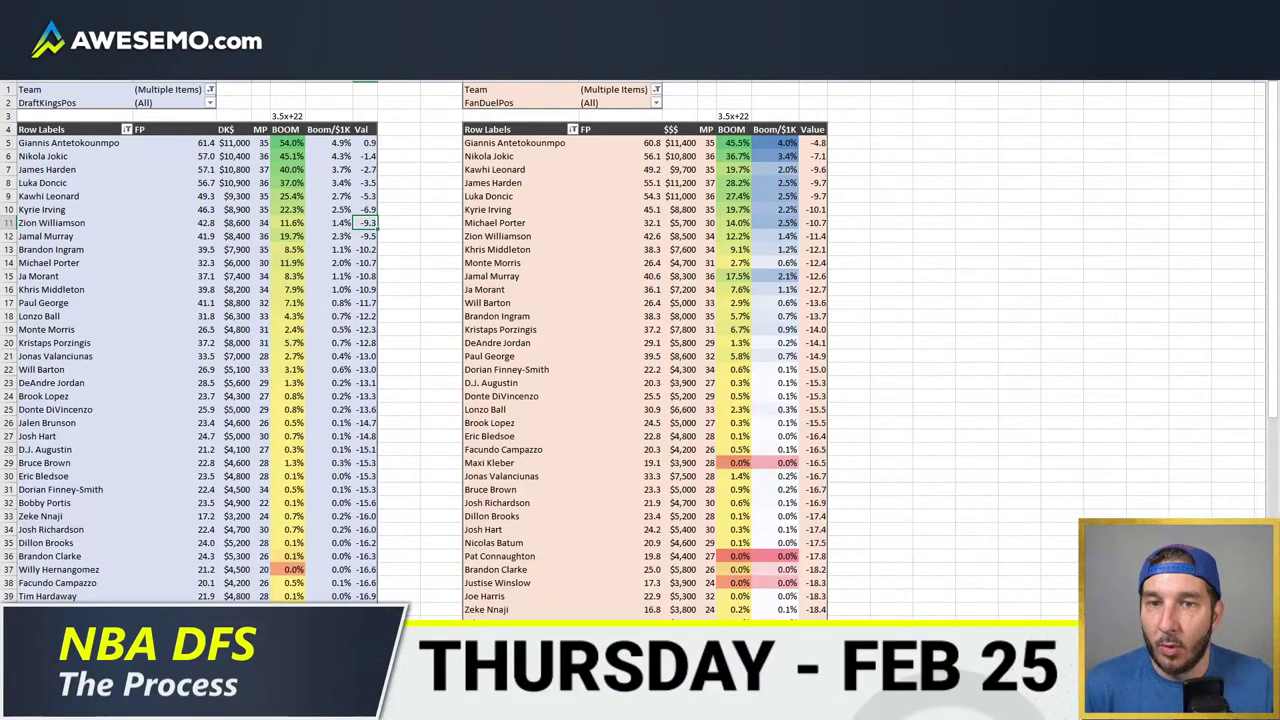
right_click(375, 207)
click(423, 274)
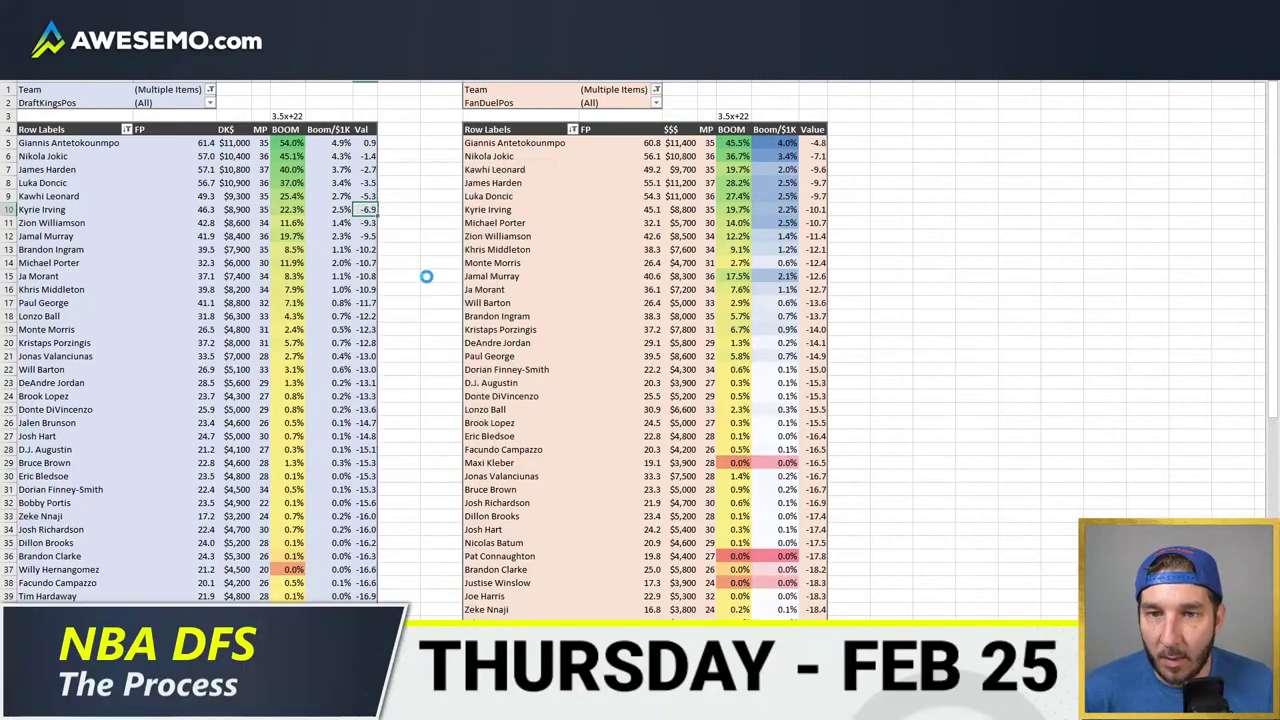
right_click(737, 244)
key(Escape)
- Compare Zion Williamson's value ranking with the players above him in the DraftKings and FanDuel tables
drag(511, 240, 810, 224)
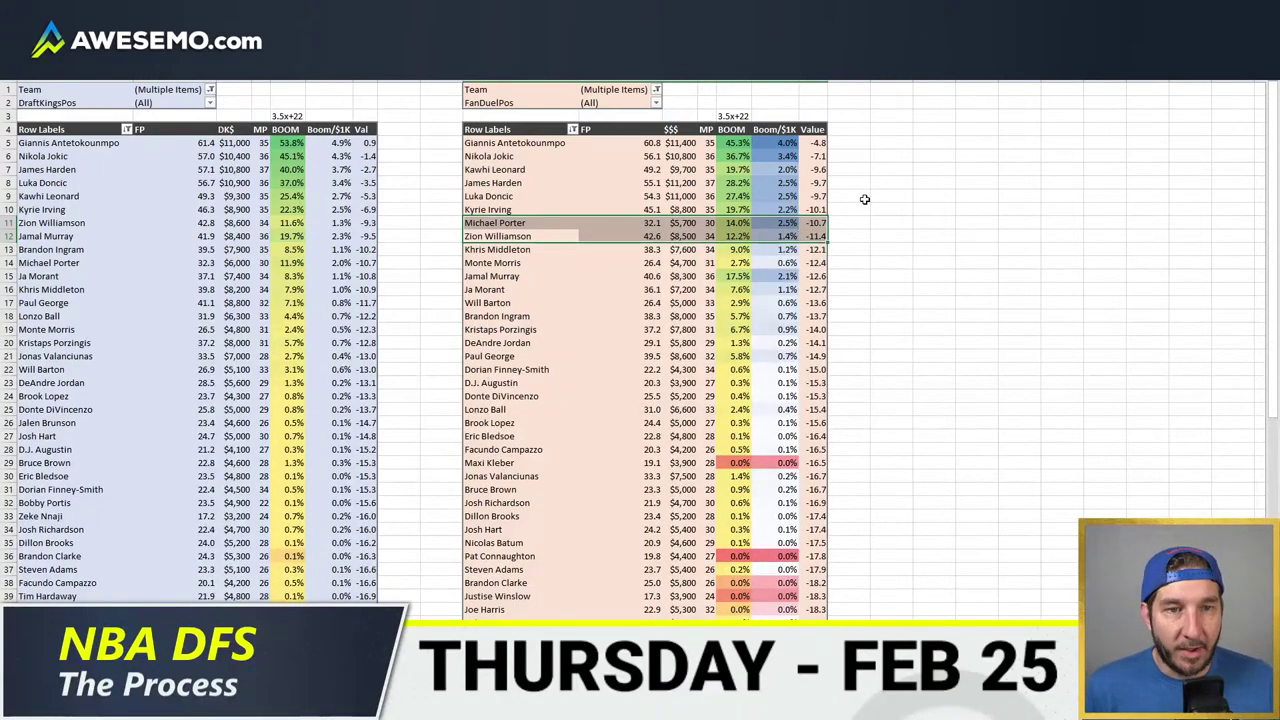
click(120, 229)
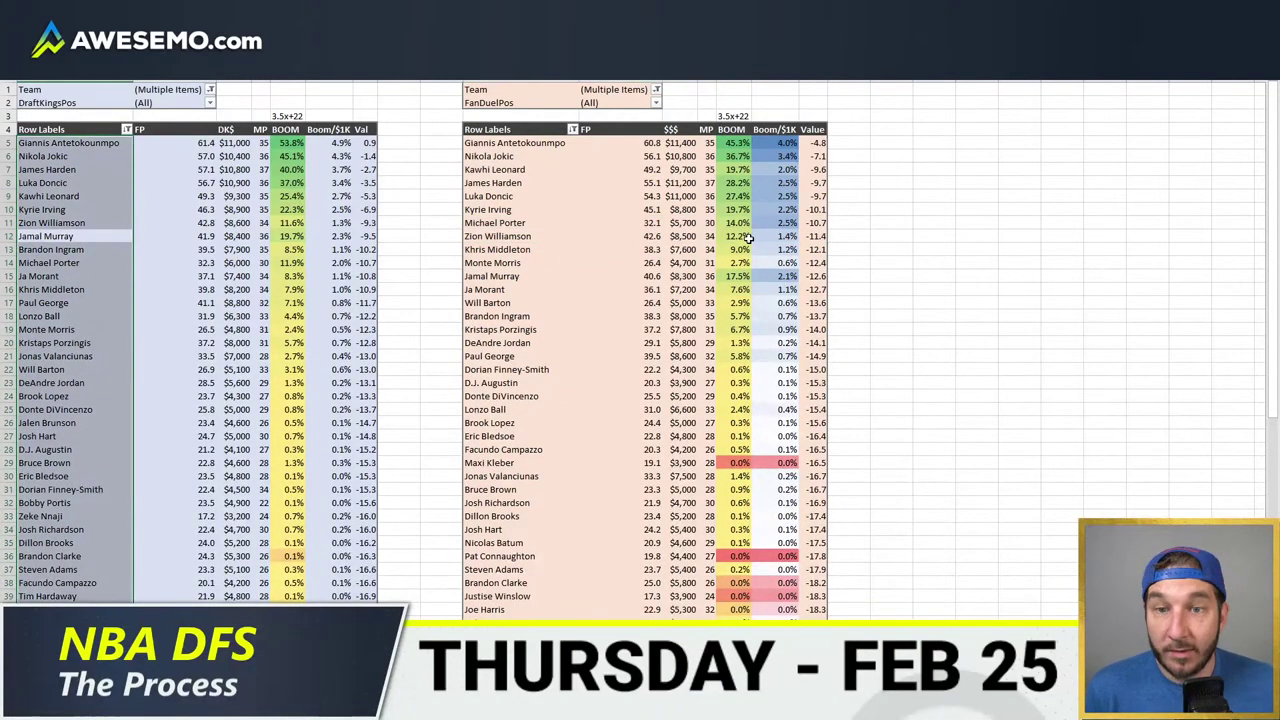
click(587, 235)
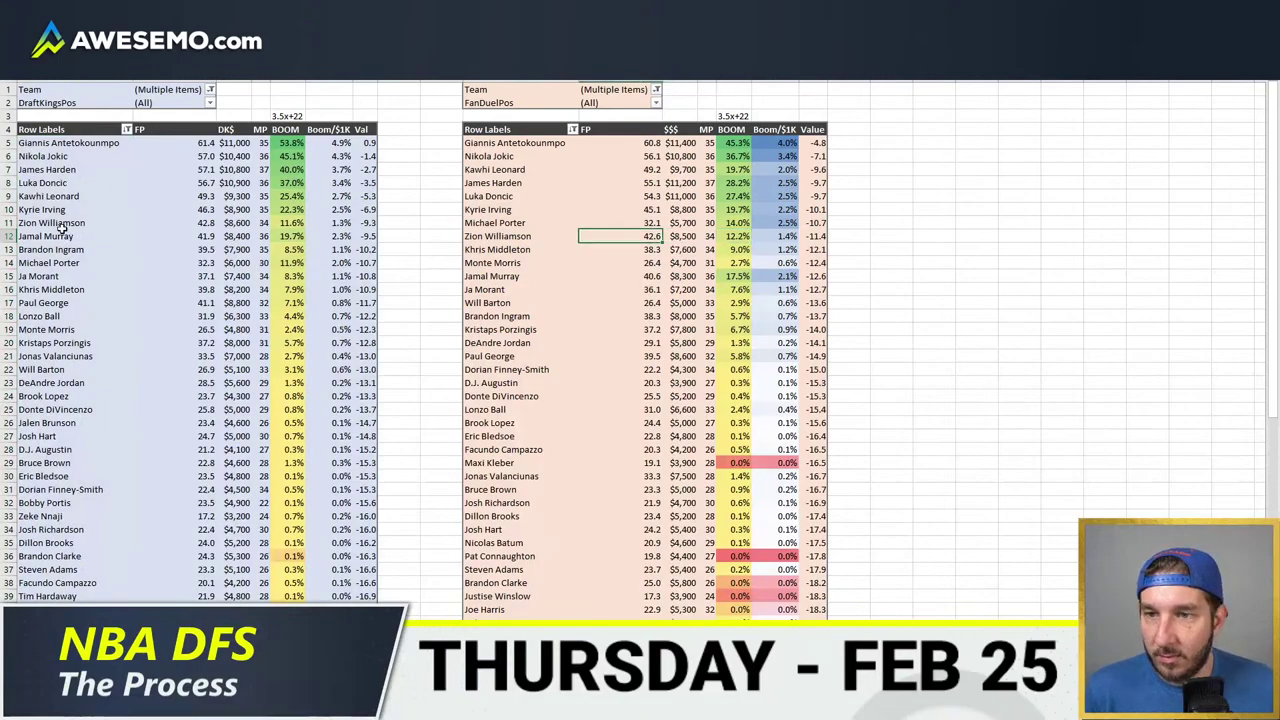
drag(62, 228, 43, 145)
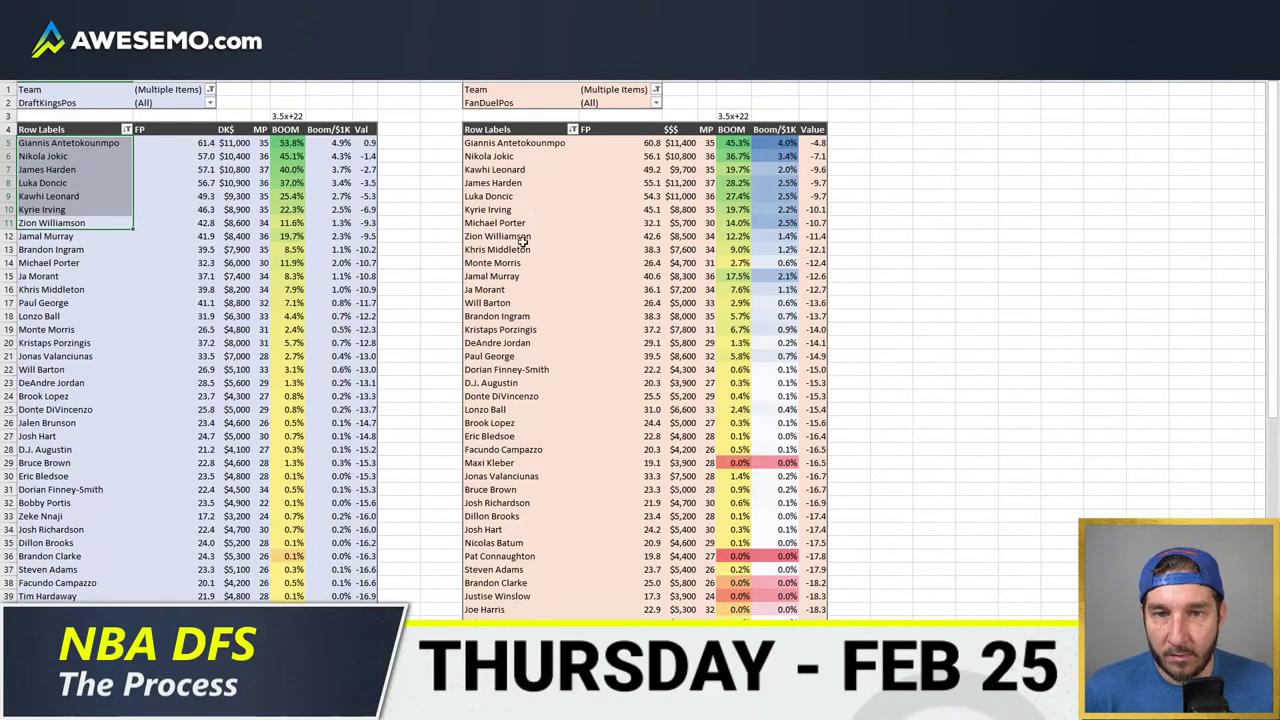
drag(522, 242, 512, 145)
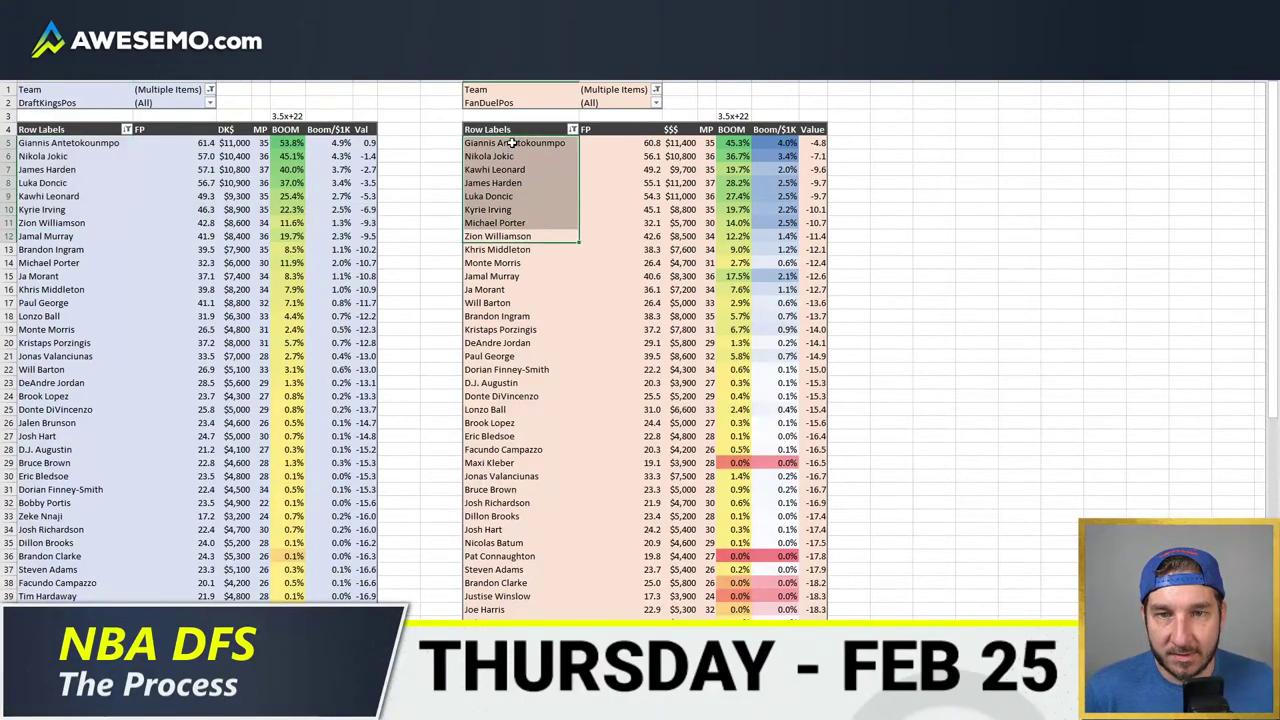
click(705, 232)
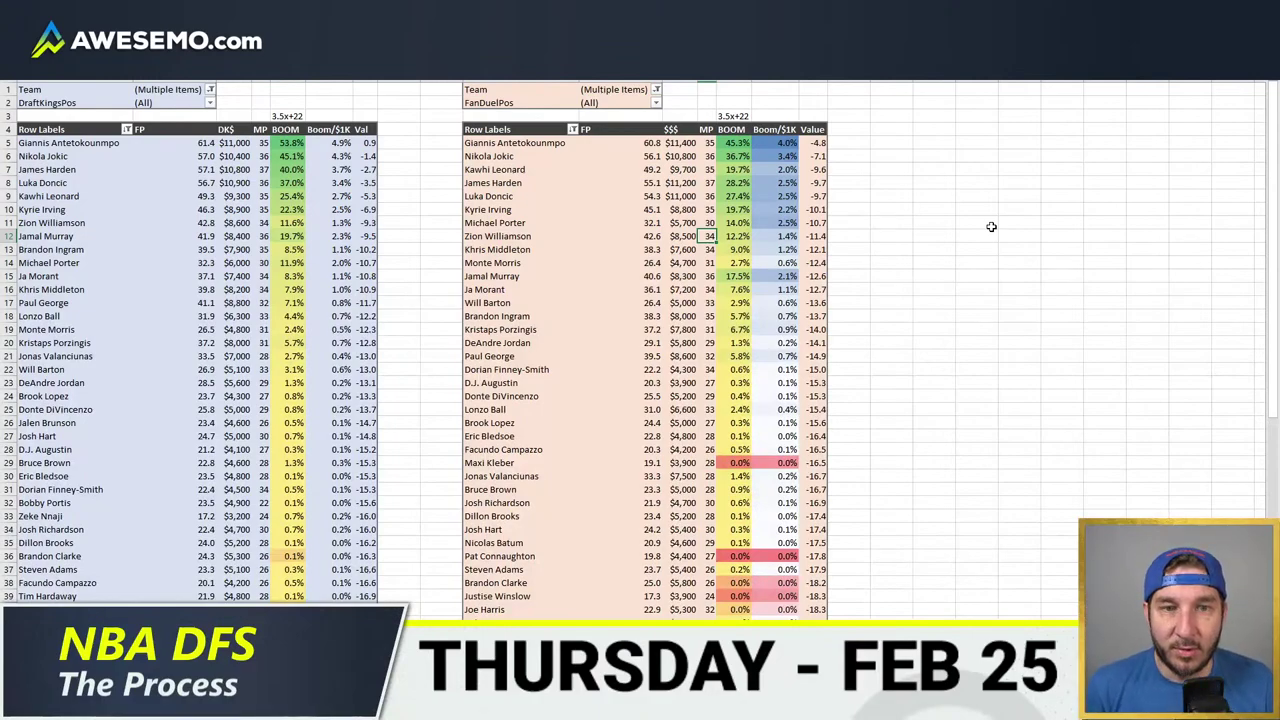
- Examine Monte Morris's projected value on FanDuel and DraftKings, and Will Barton's on FanDuel
drag(506, 264, 815, 264)
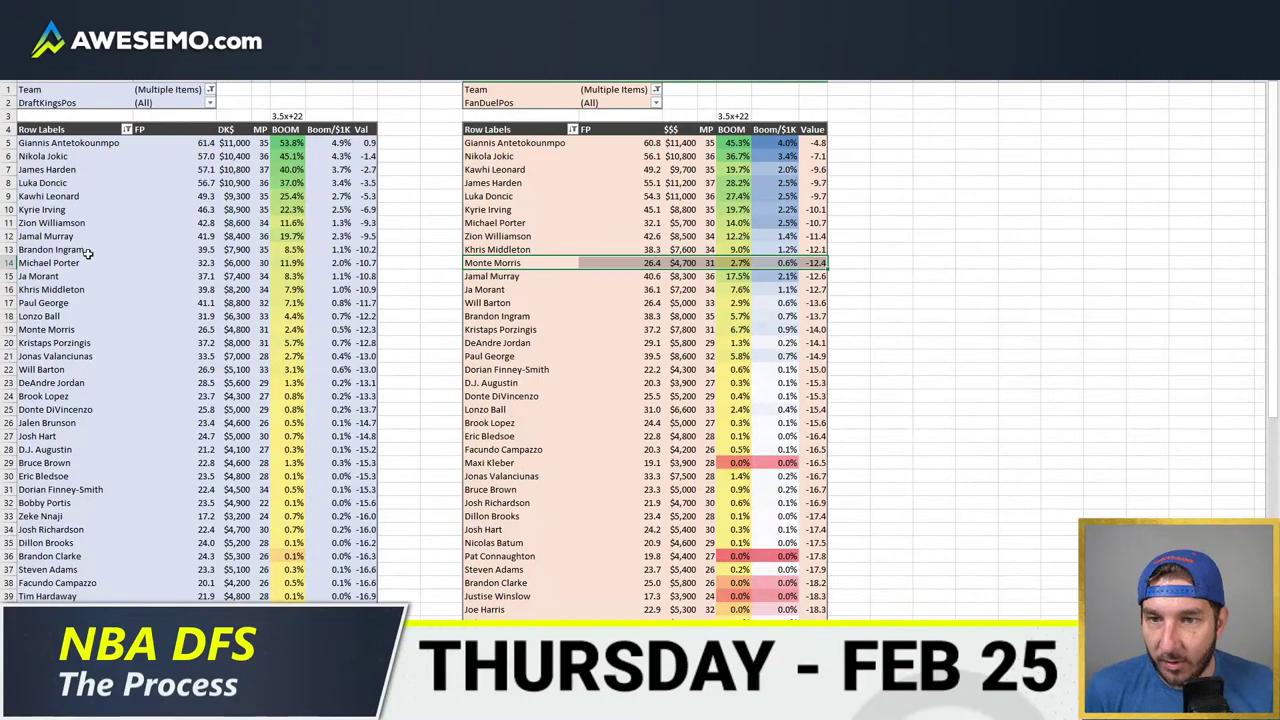
drag(50, 329, 367, 329)
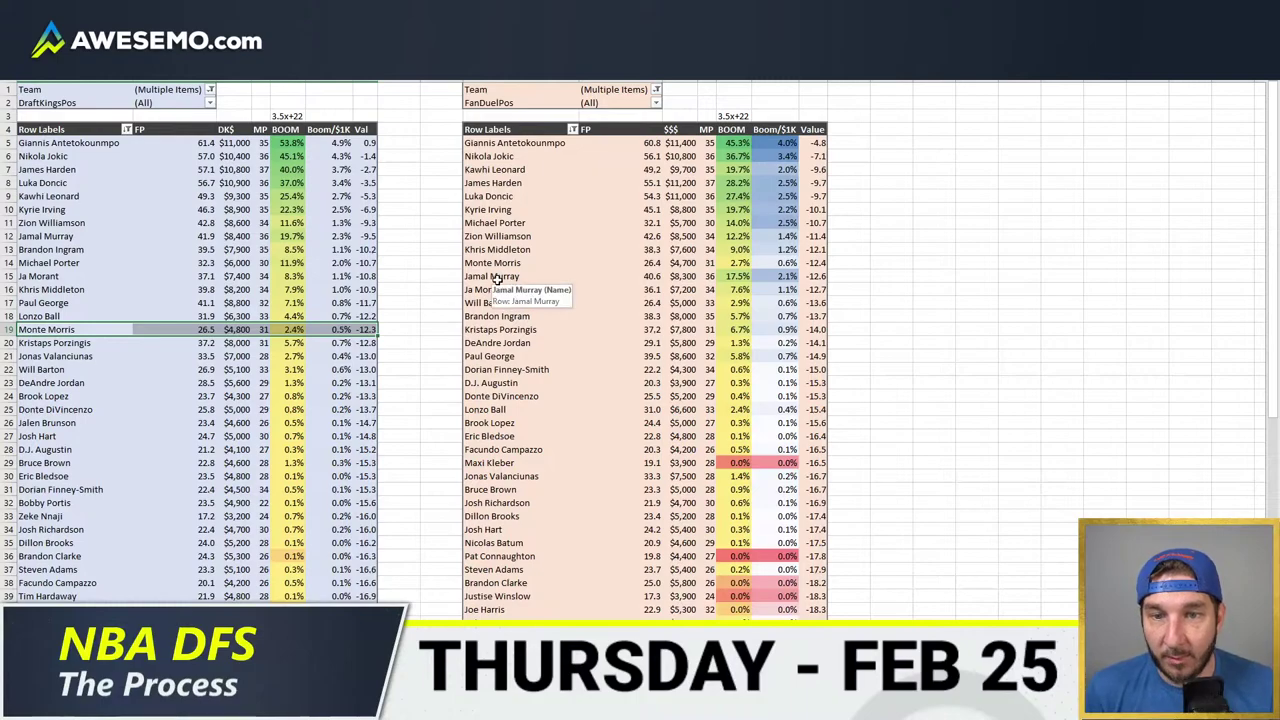
click(514, 303)
click(620, 301)
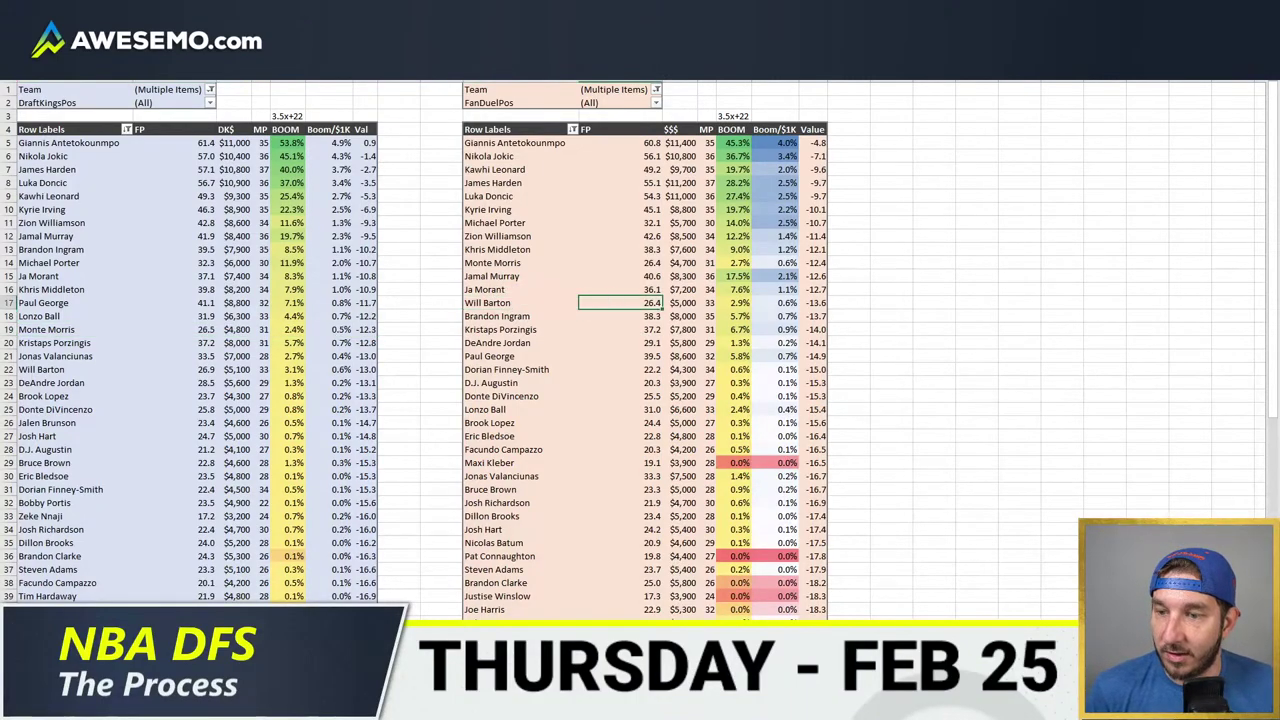
- Return to the minutes projection sheet and change its team filter from NOP to NYK
key(ctrl+Page_Up)
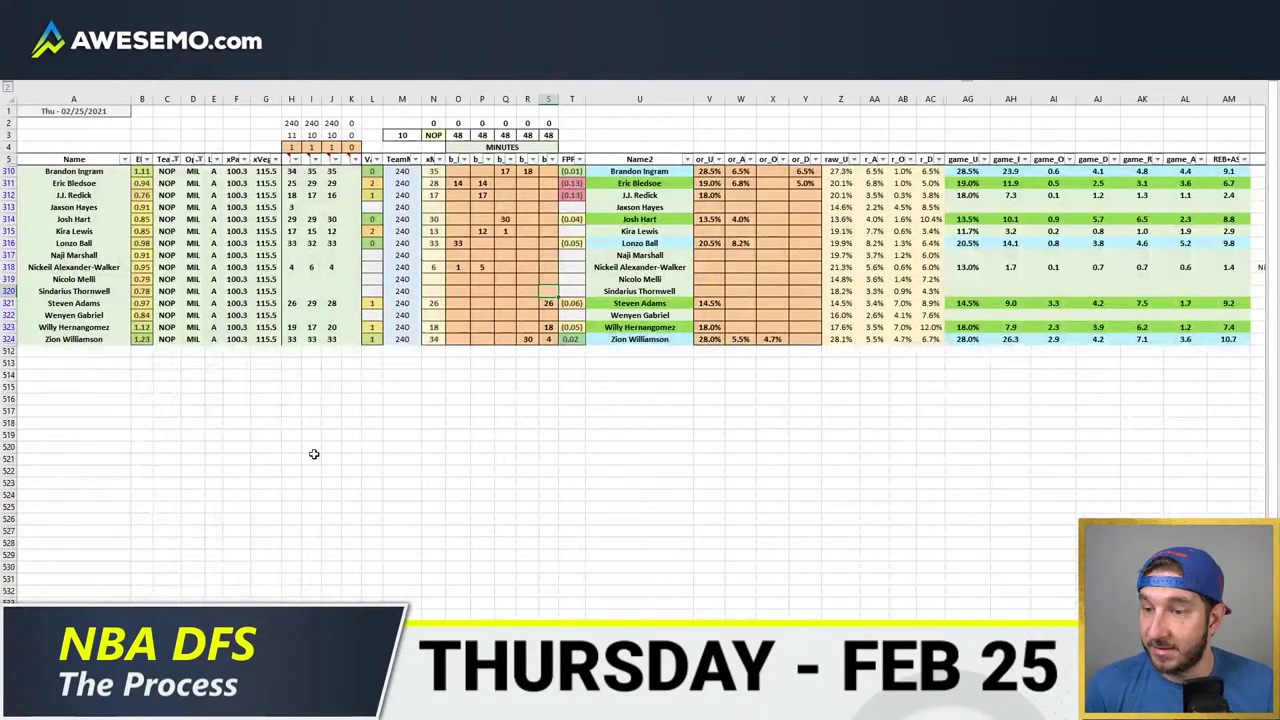
click(356, 340)
click(400, 280)
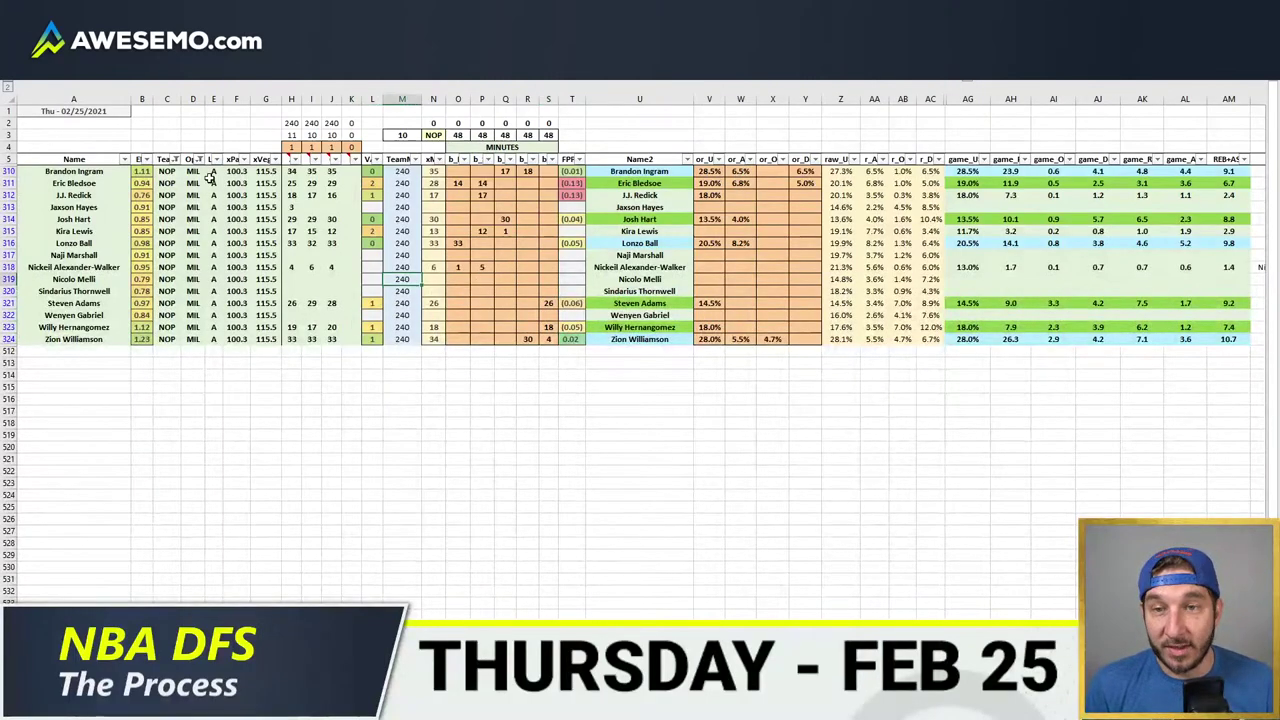
click(175, 160)
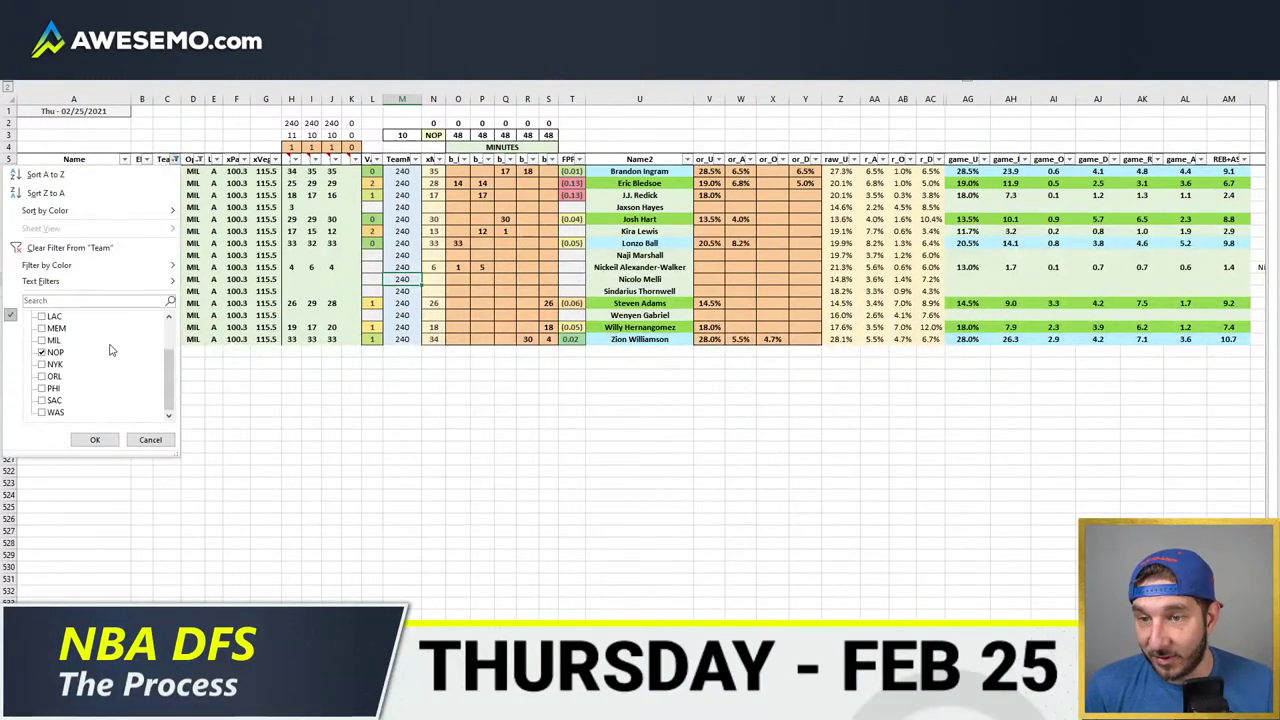
click(42, 352)
click(54, 364)
click(94, 439)
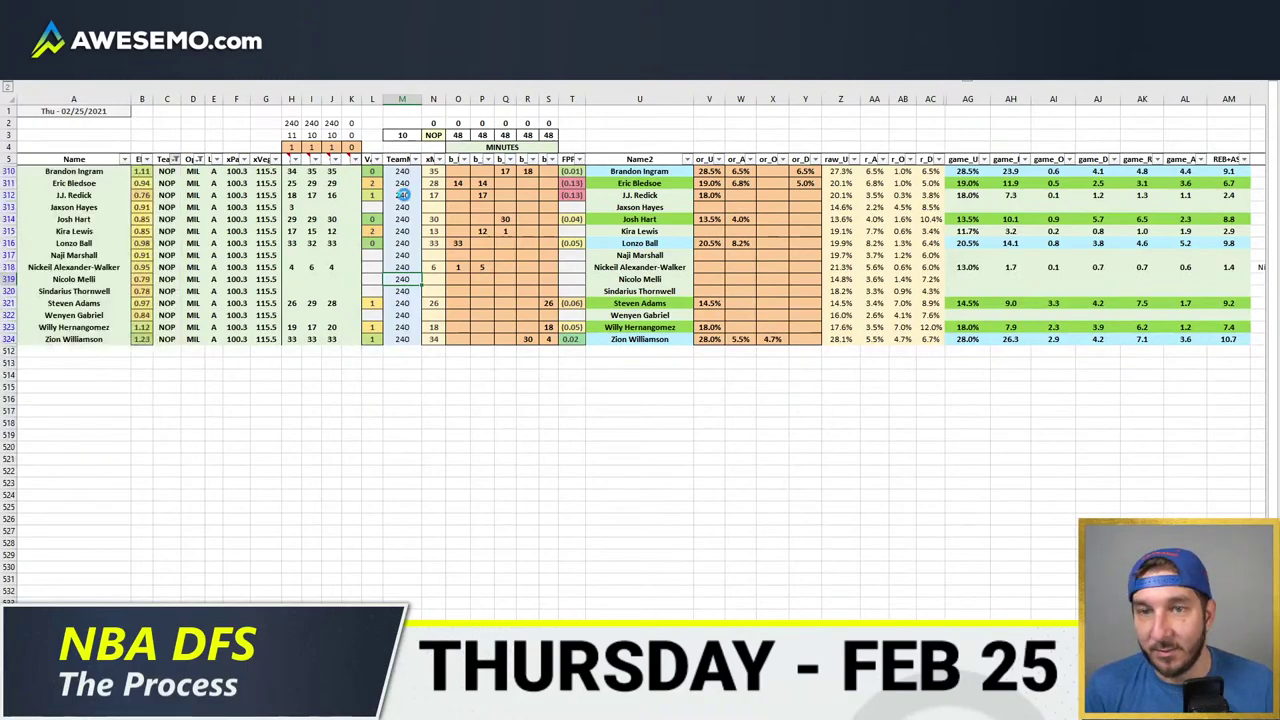
- Set the team code in the minutes projection sheet to NYK
click(434, 136)
text(NYK)
key(Return)
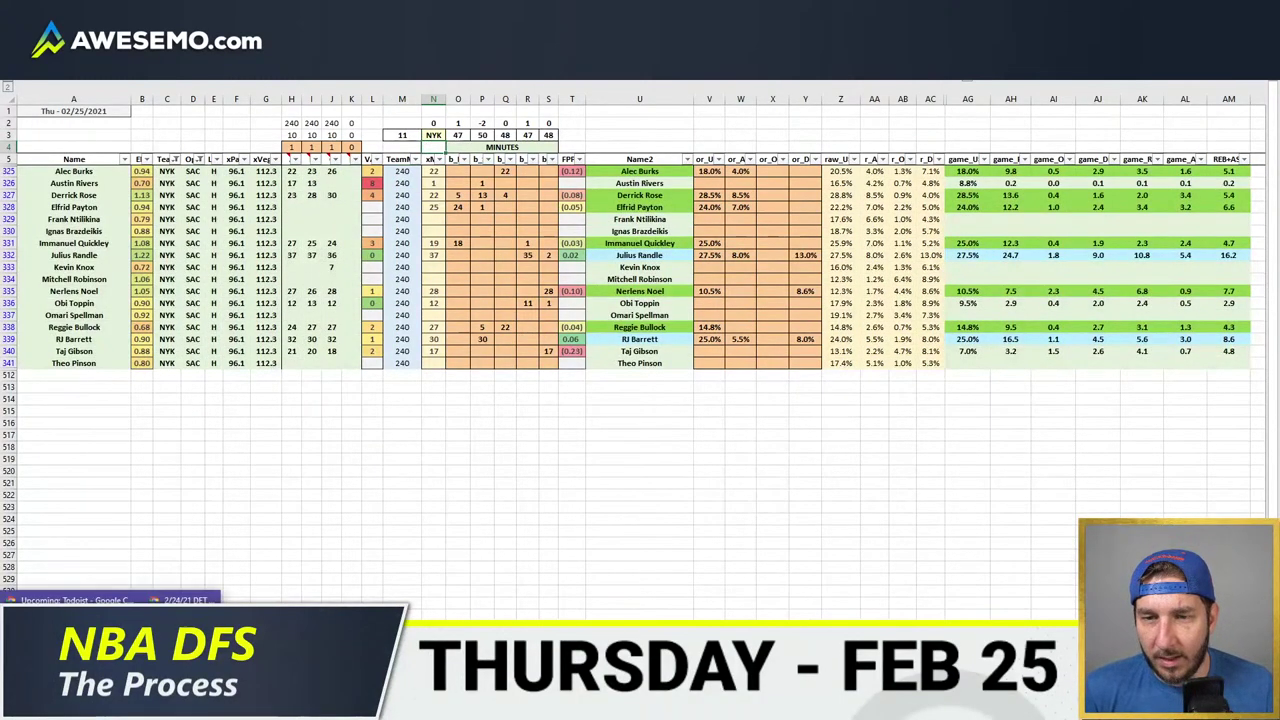
- Bring up the recent-games minutes pivot table beside the projection sheet and filter its team to NYK
click(70, 598)
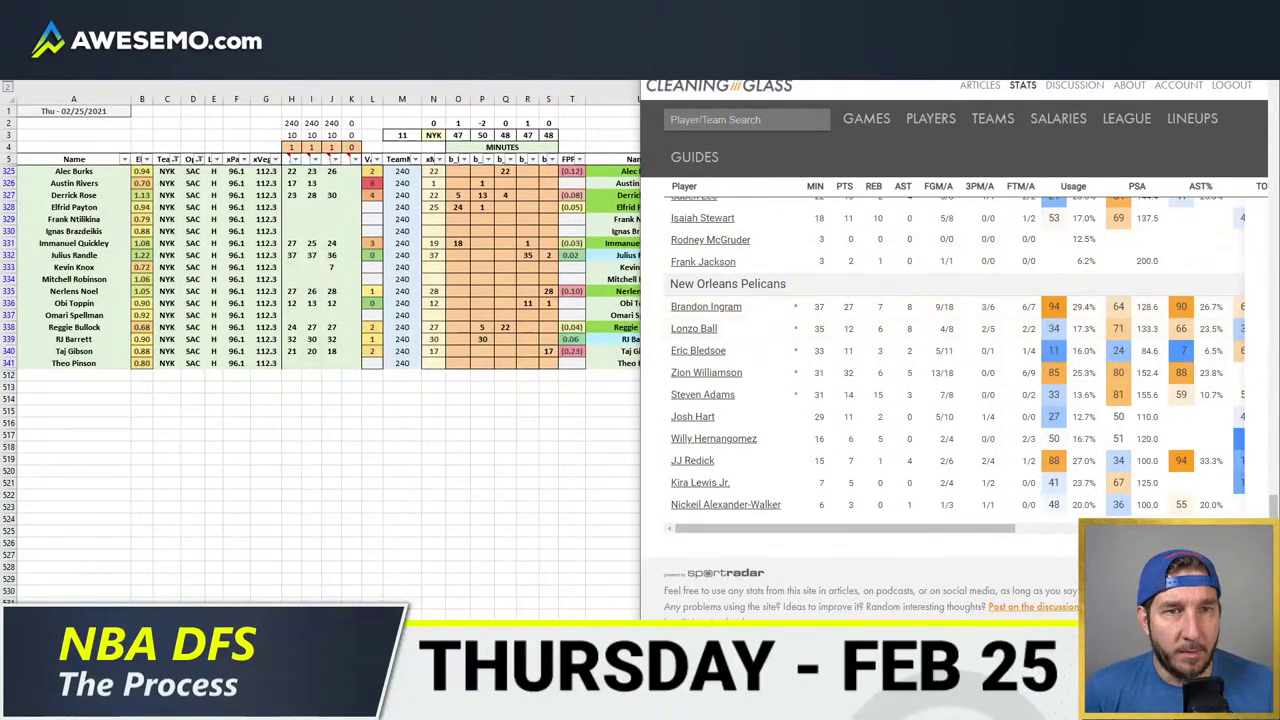
click(434, 503)
key(super+Left)
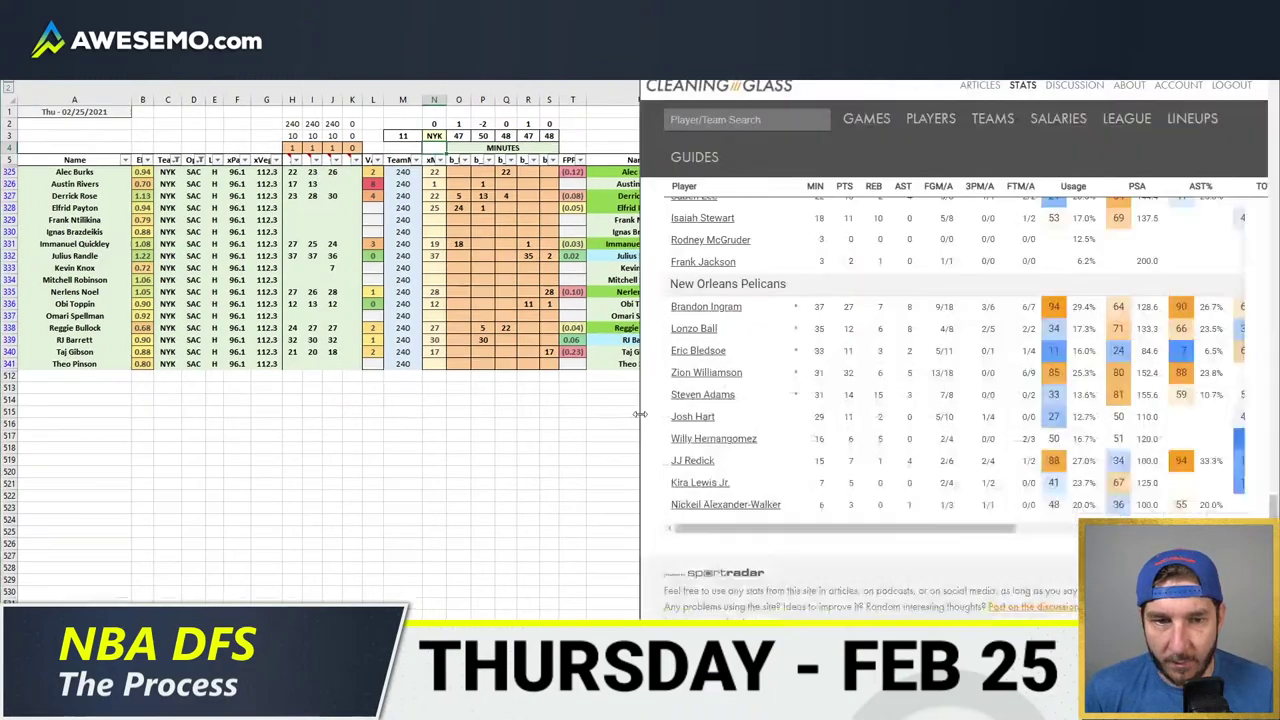
key(alt+Tab)
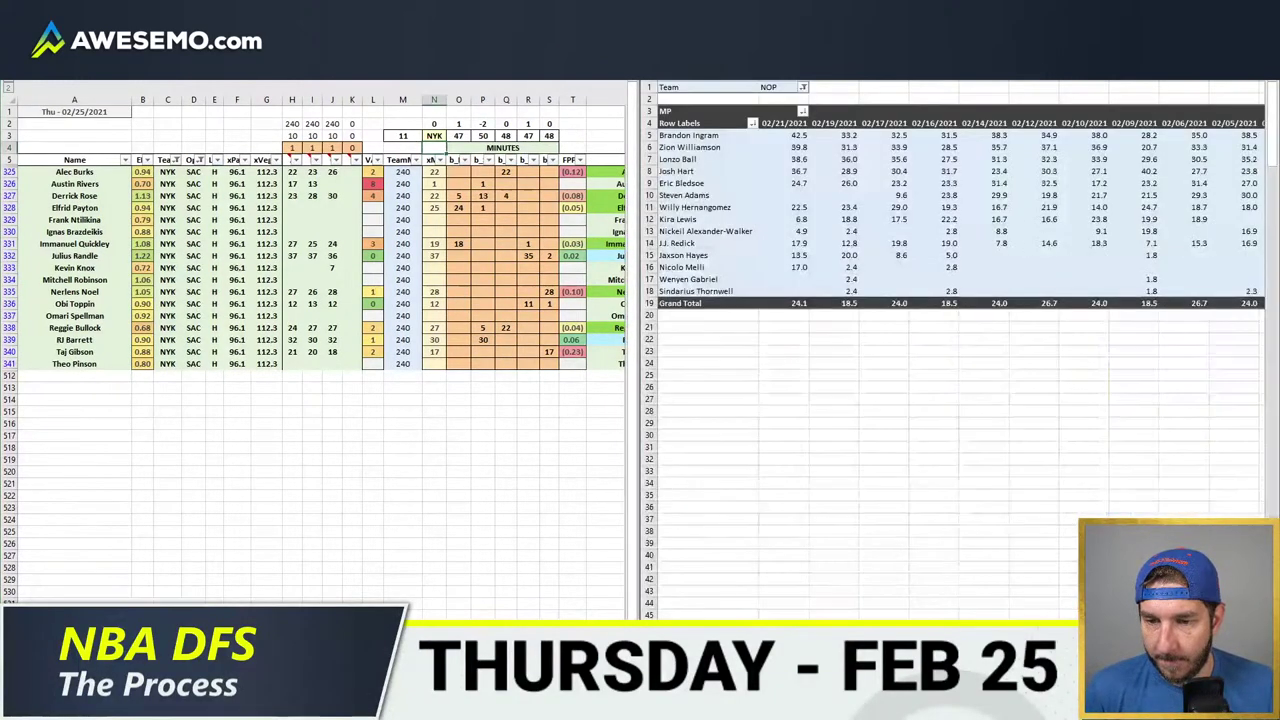
text(NYK)
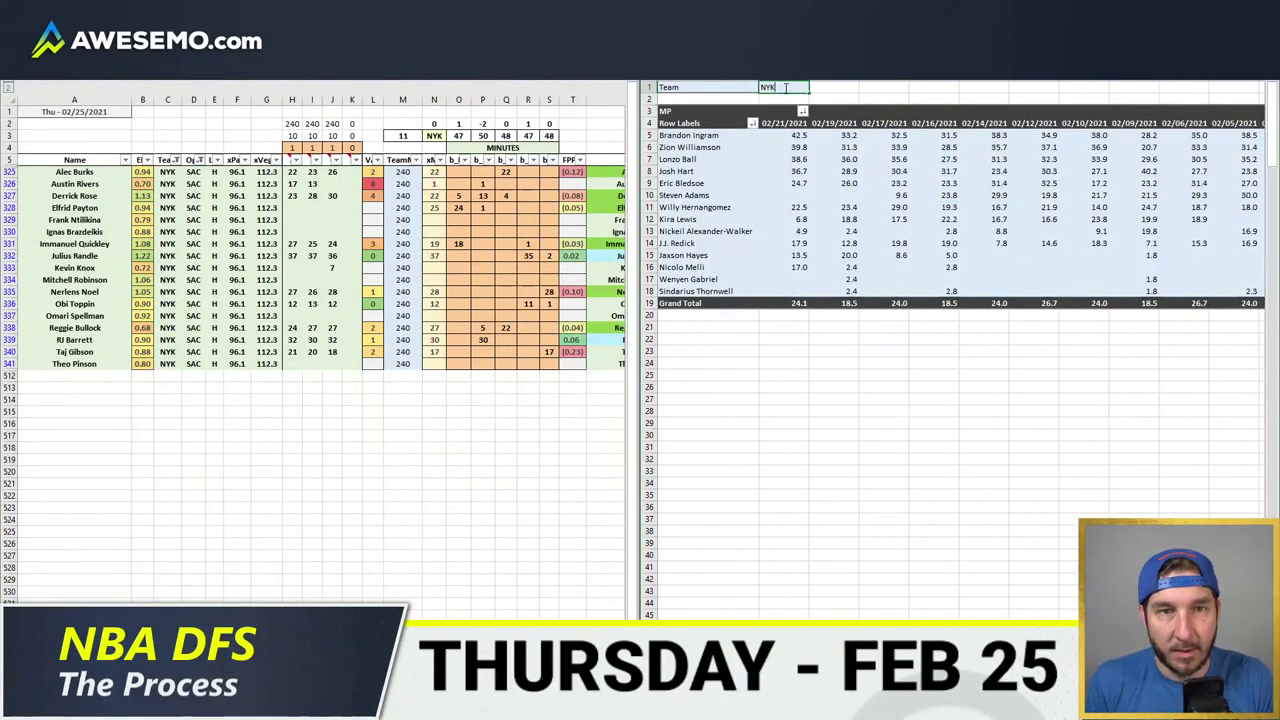
key(Return)
key(alt+Tab)
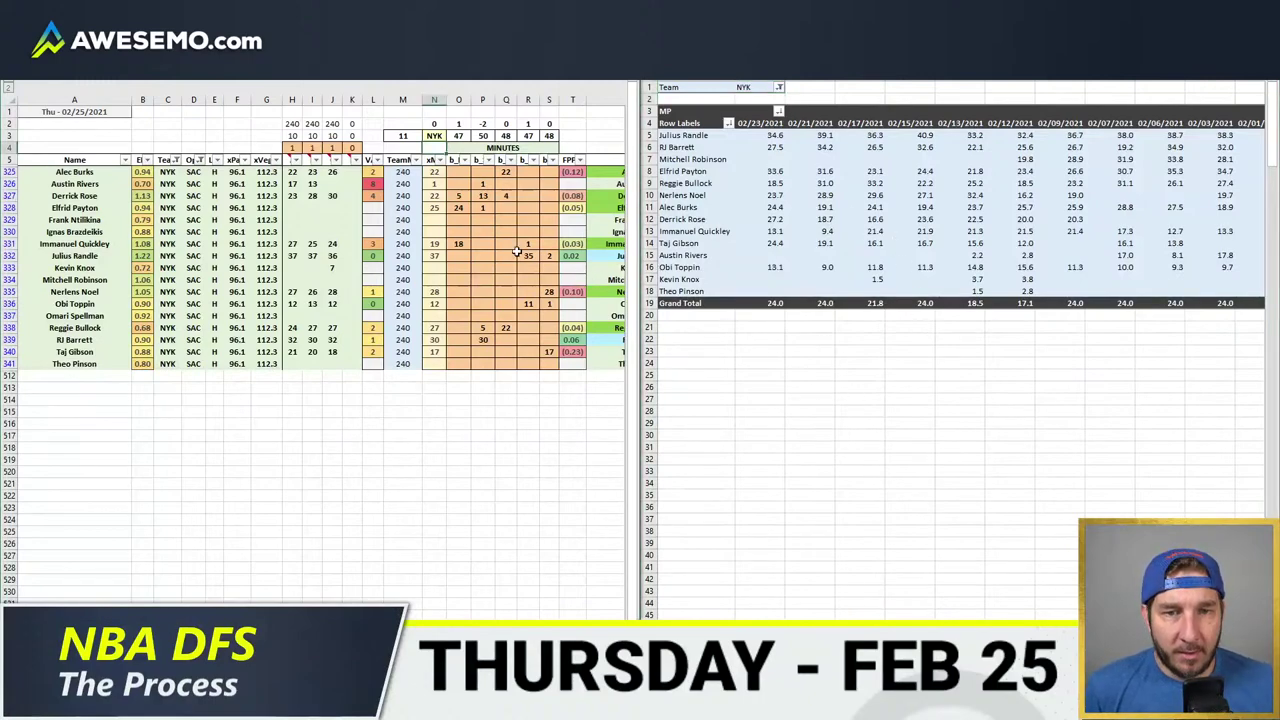
- Look up the New York Knicks' starters, bench order and injury tags on the depth chart page
click(549, 351)
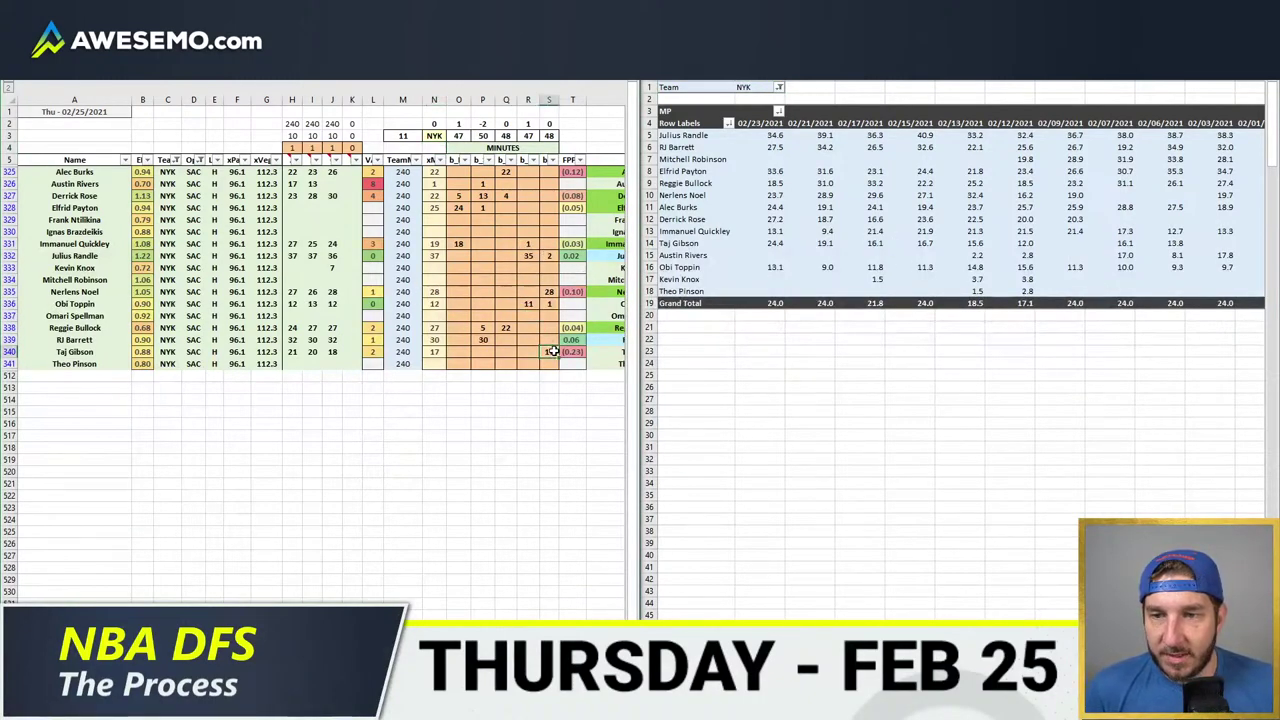
text(17)
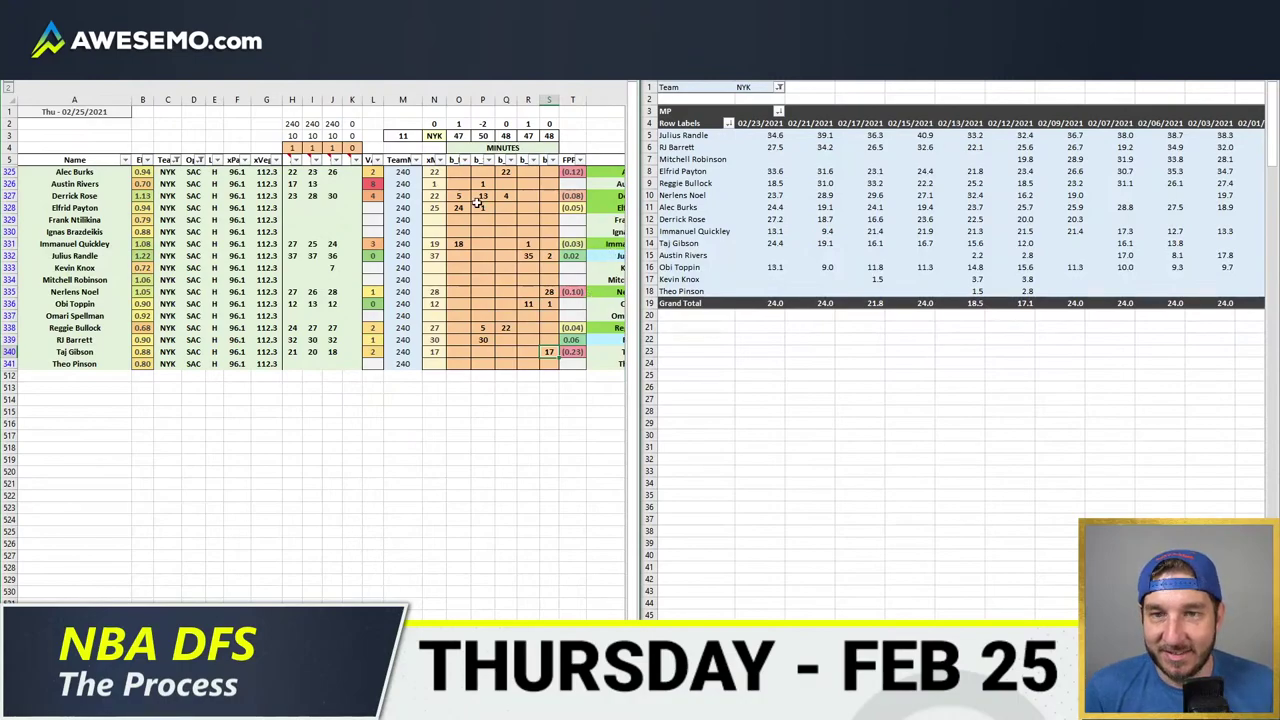
click(150, 712)
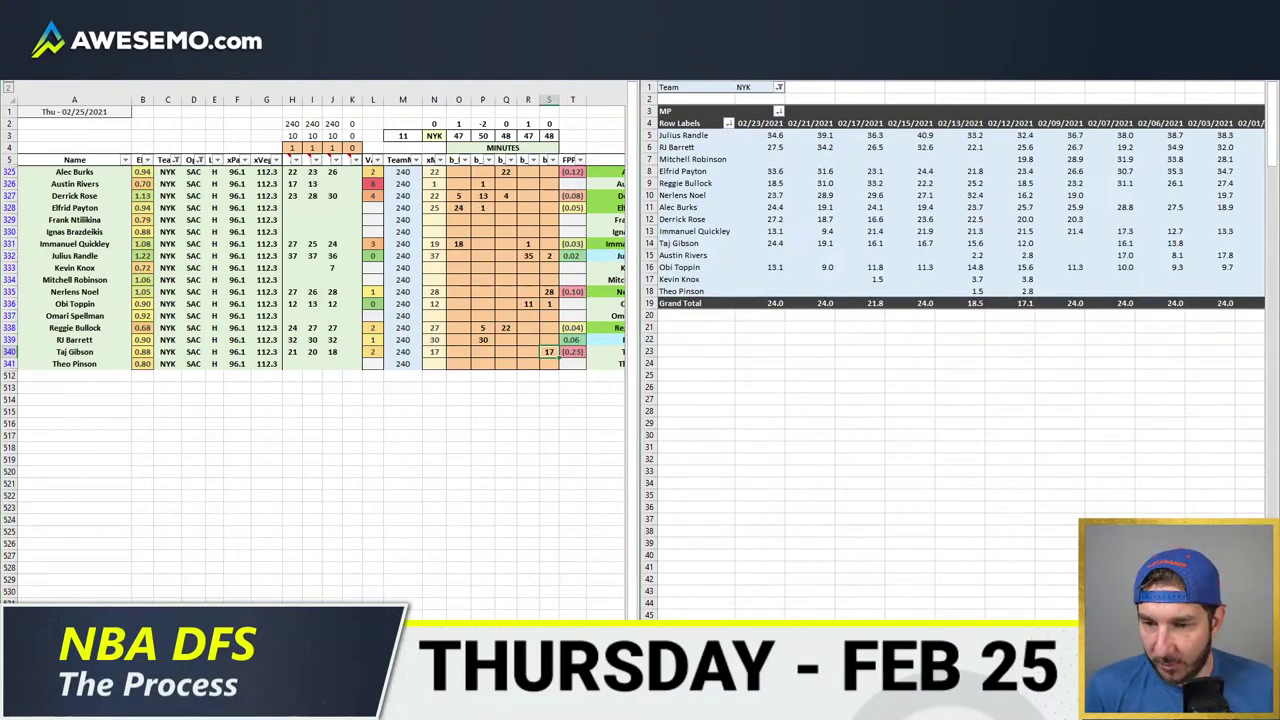
click(115, 650)
click(826, 70)
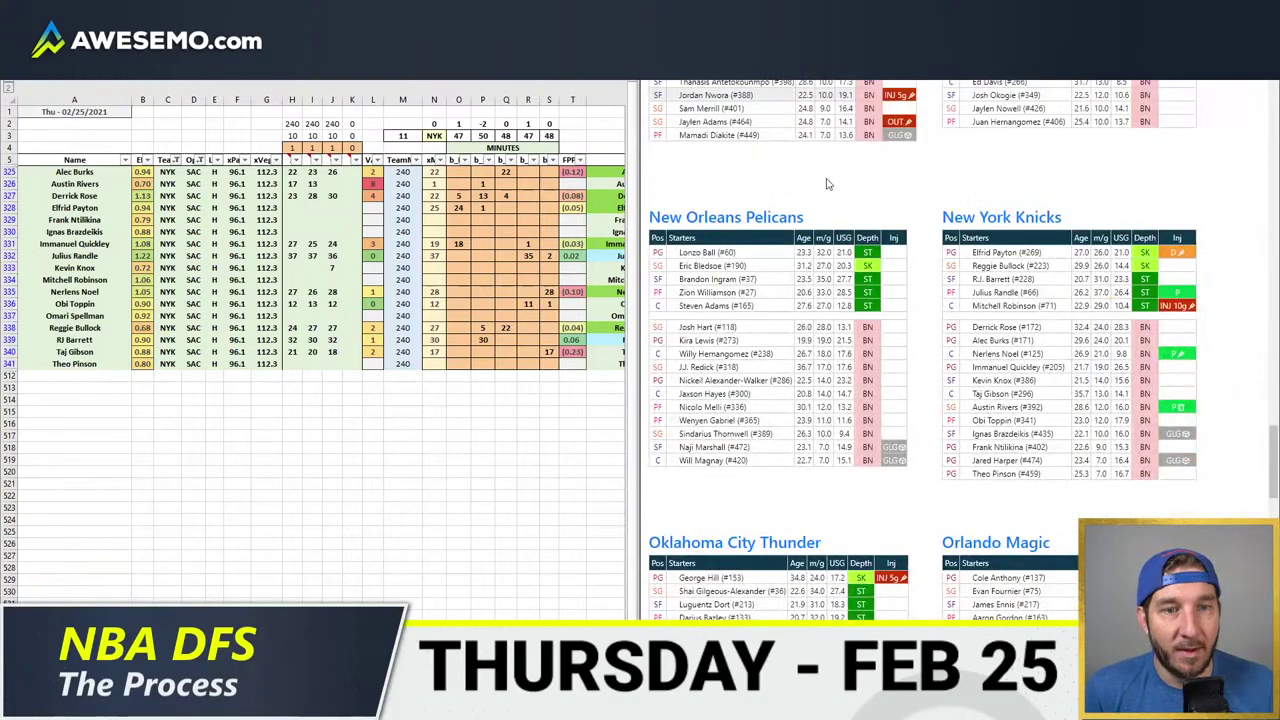
scroll(992, 226, down, 2)
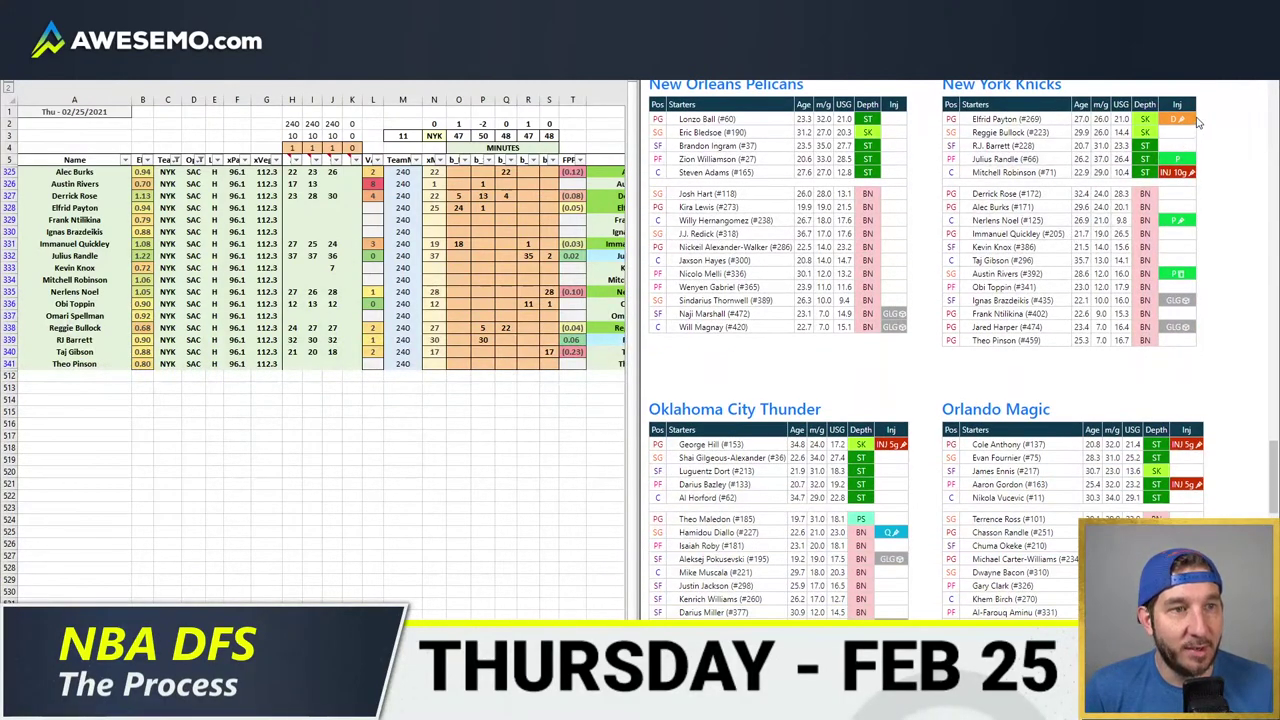
mouse_move(1177, 120)
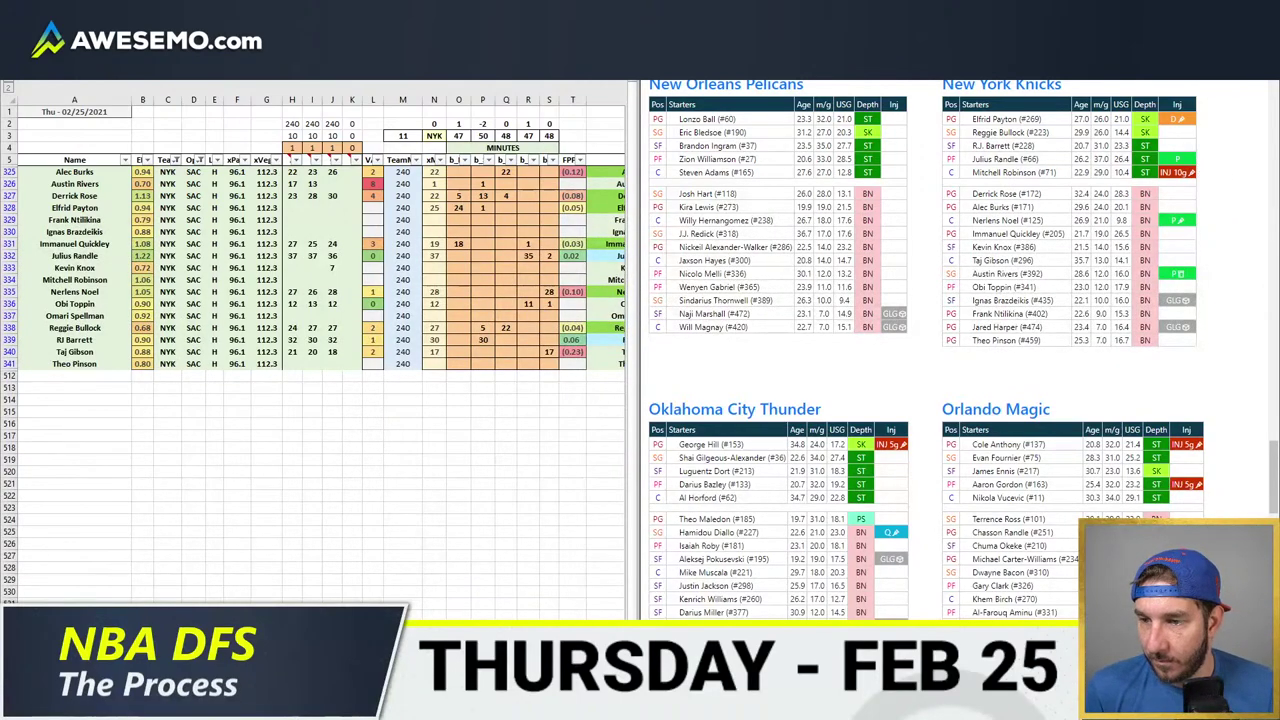
- Clear all existing minutes allocations for the Knicks players across the five position columns
click(235, 551)
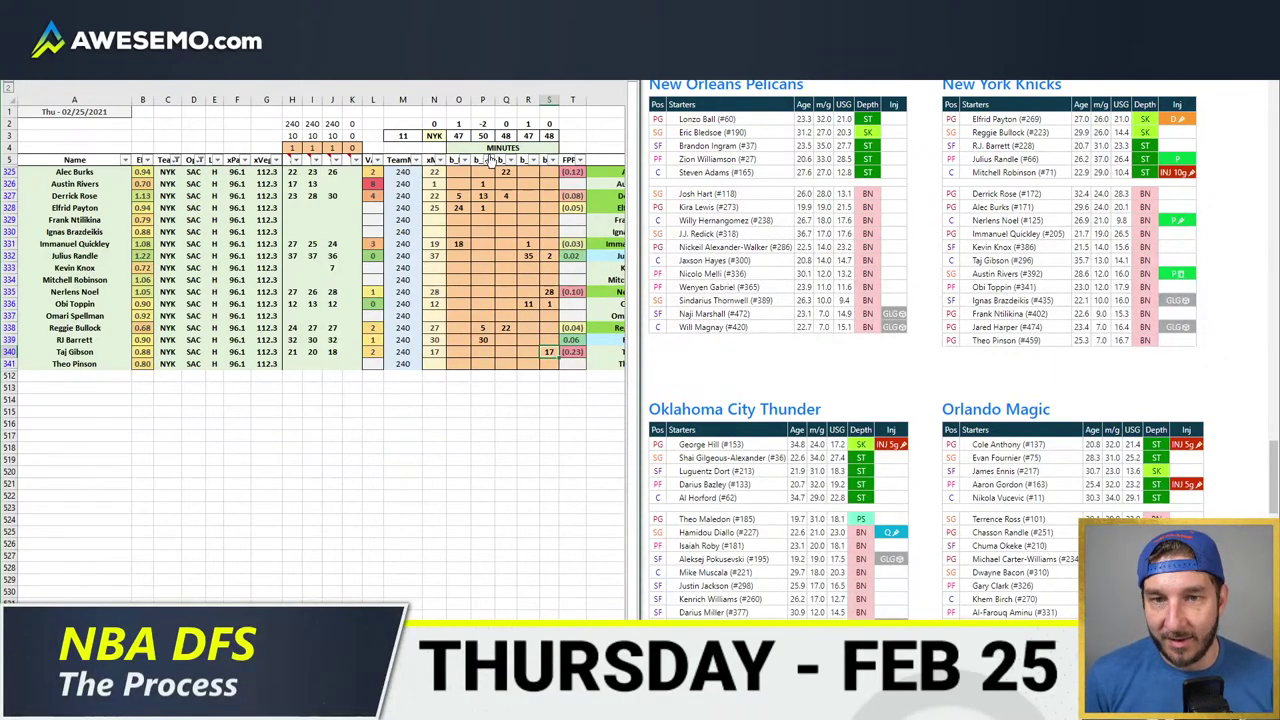
drag(458, 171, 549, 364)
key(Delete)
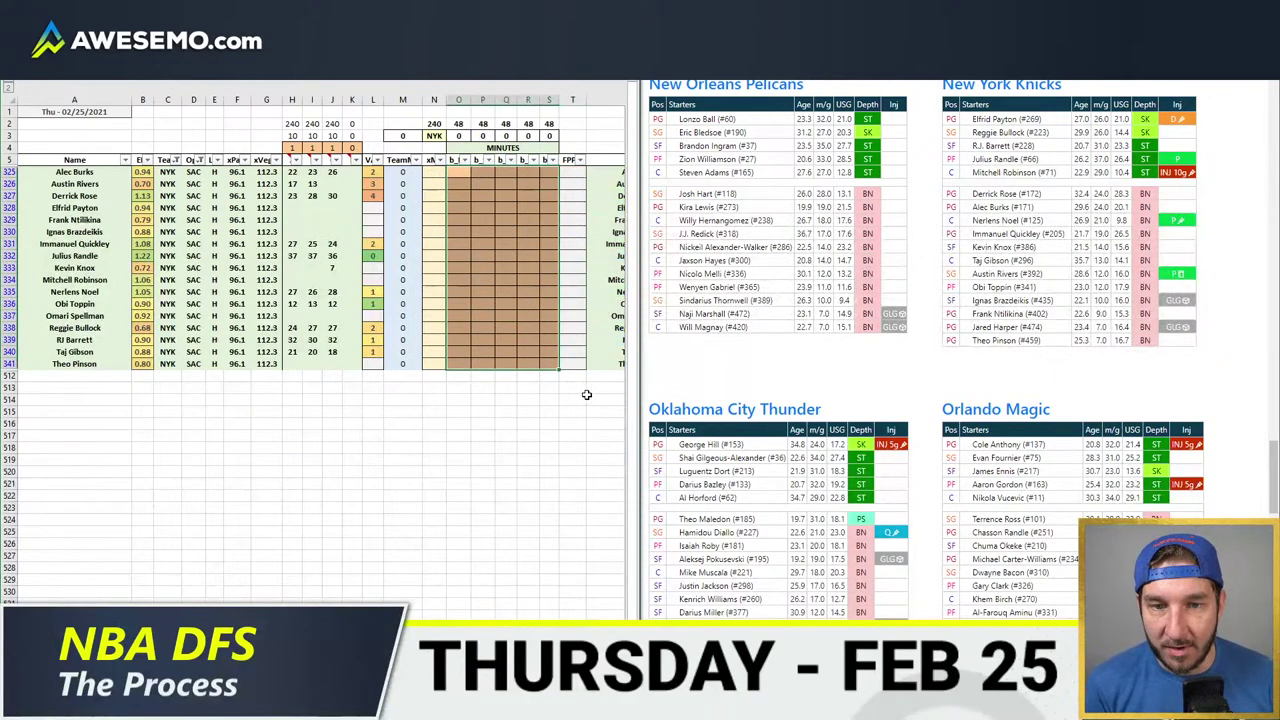
- Return to the minutes pivot table and examine the 02/23/2021 minutes of Alec Burks, Derrick Rose and Elfrid Payton
click(115, 710)
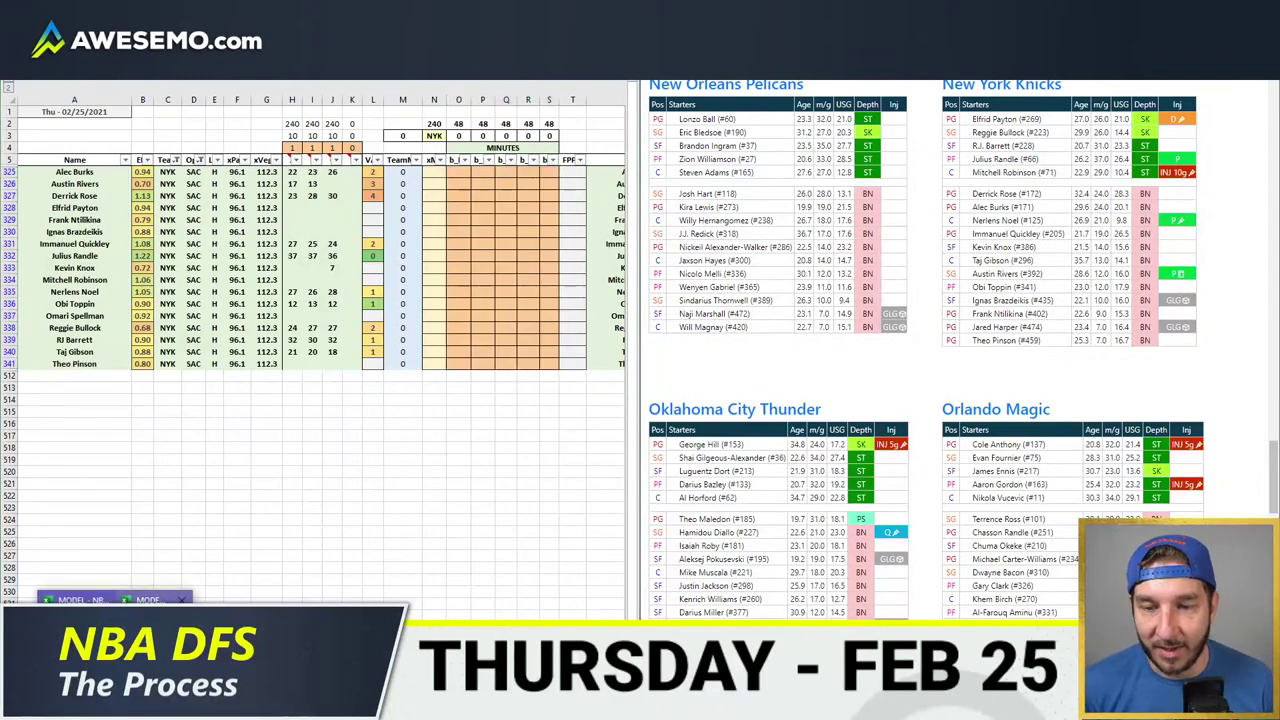
click(154, 600)
click(833, 183)
click(756, 208)
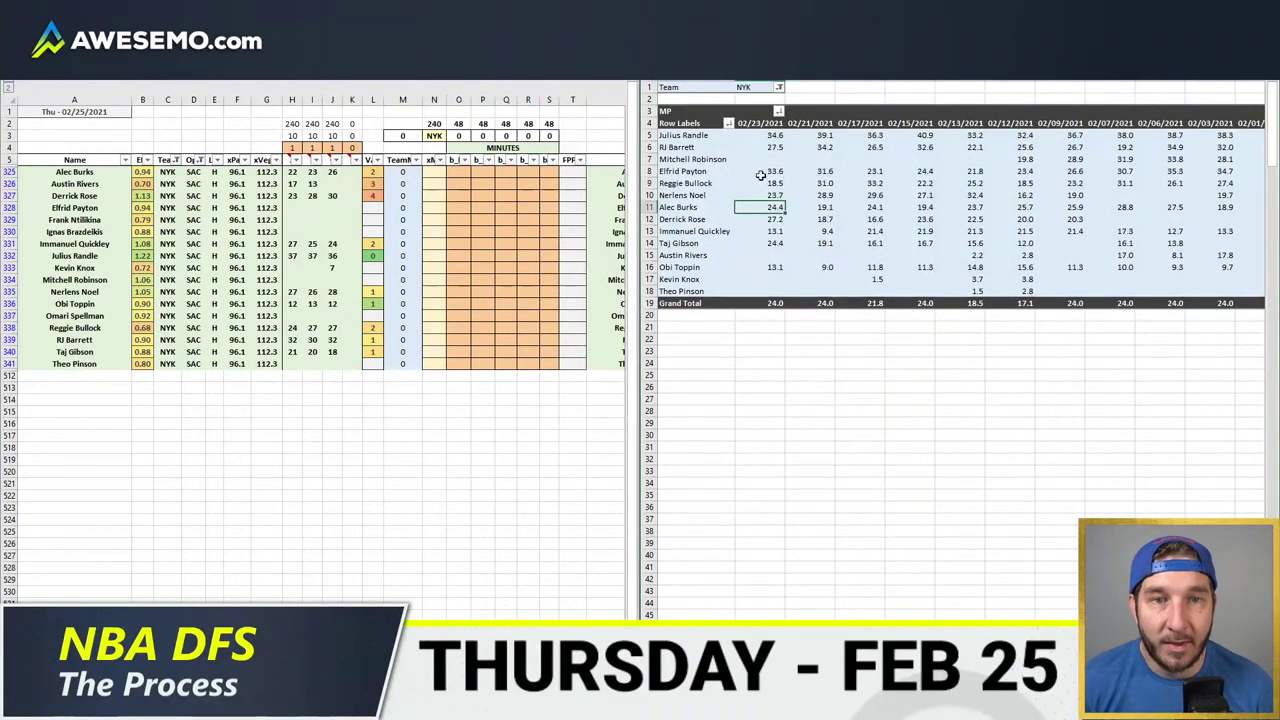
key(Down)
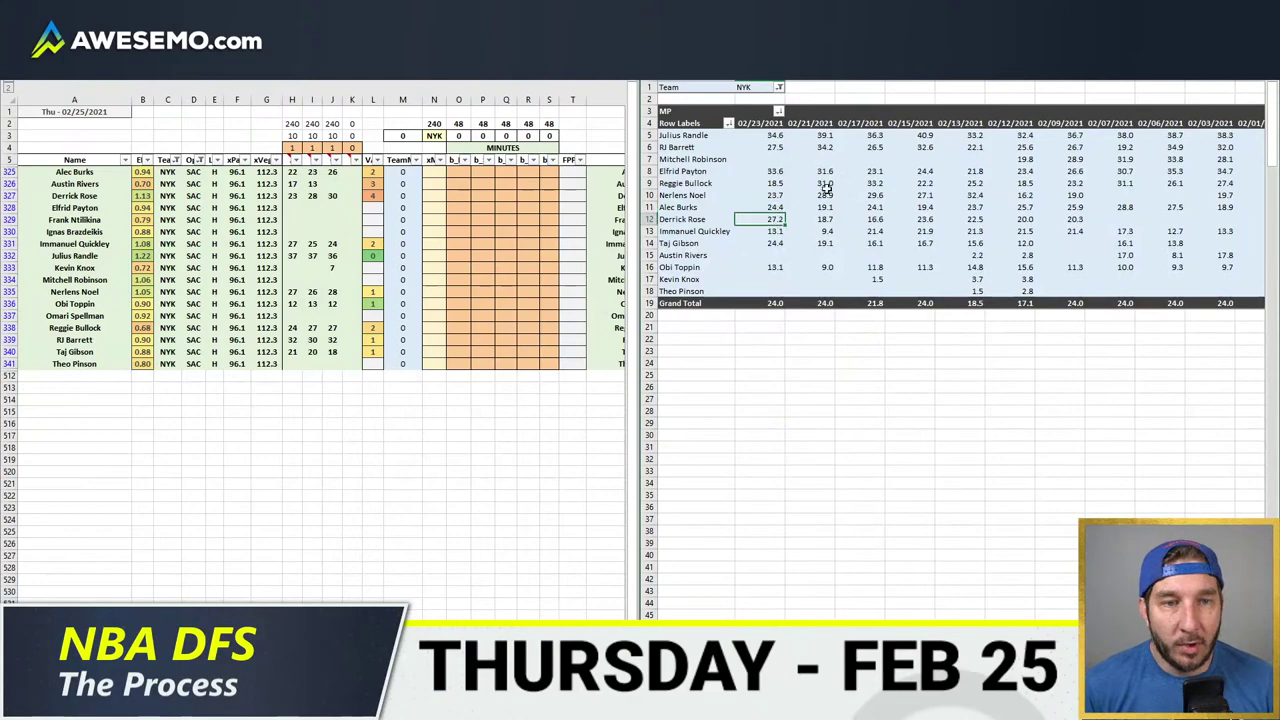
click(765, 171)
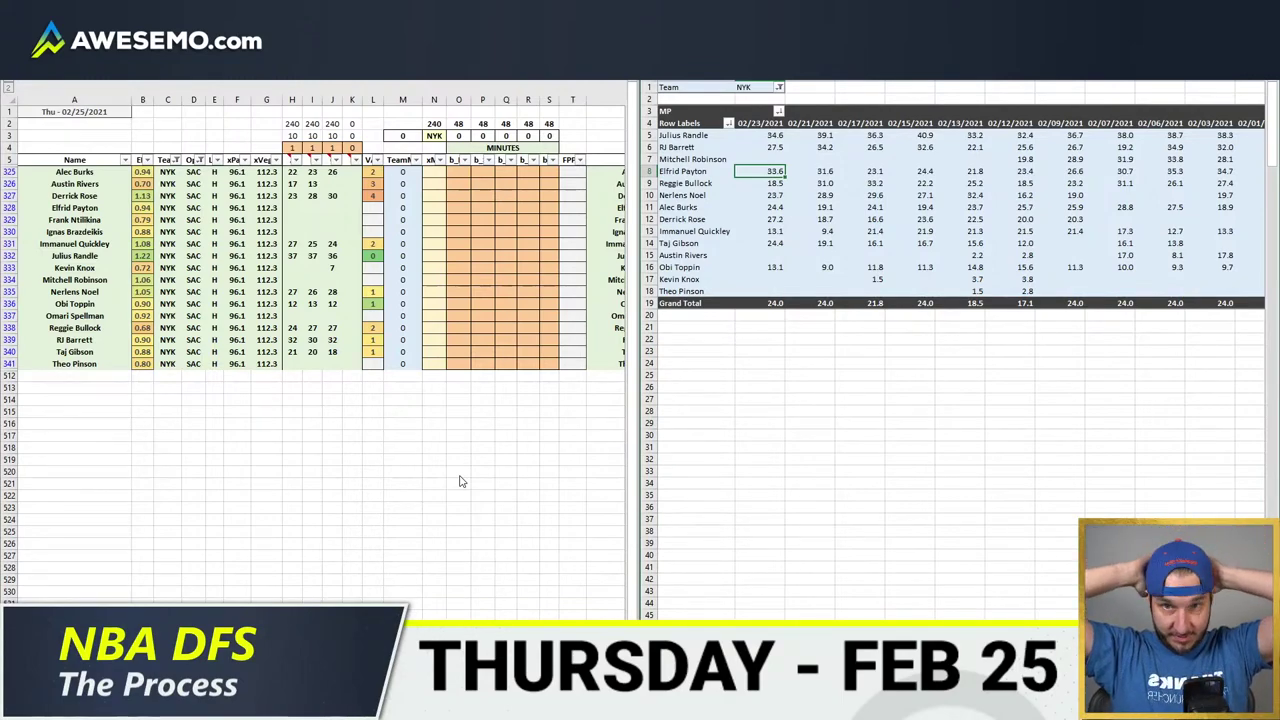
- Allocate 28 minutes to Derrick Rose in the first position column
click(449, 195)
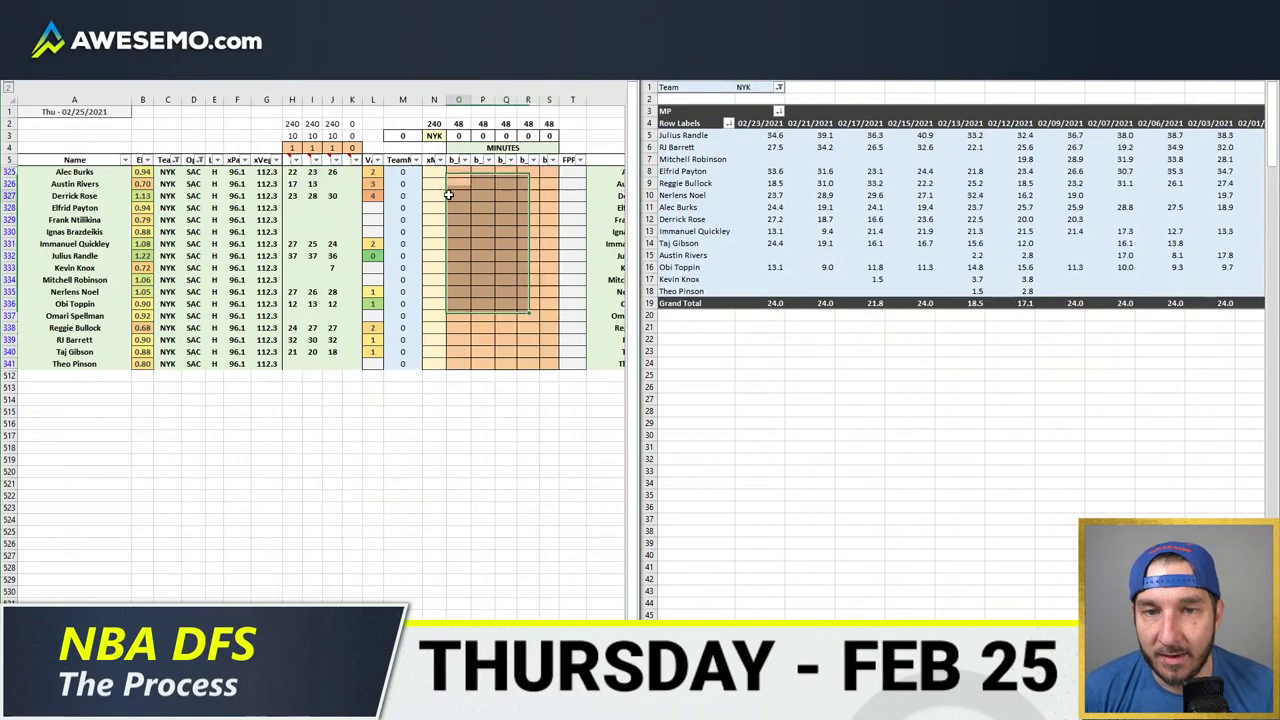
click(449, 195)
text(28)
key(Tab)
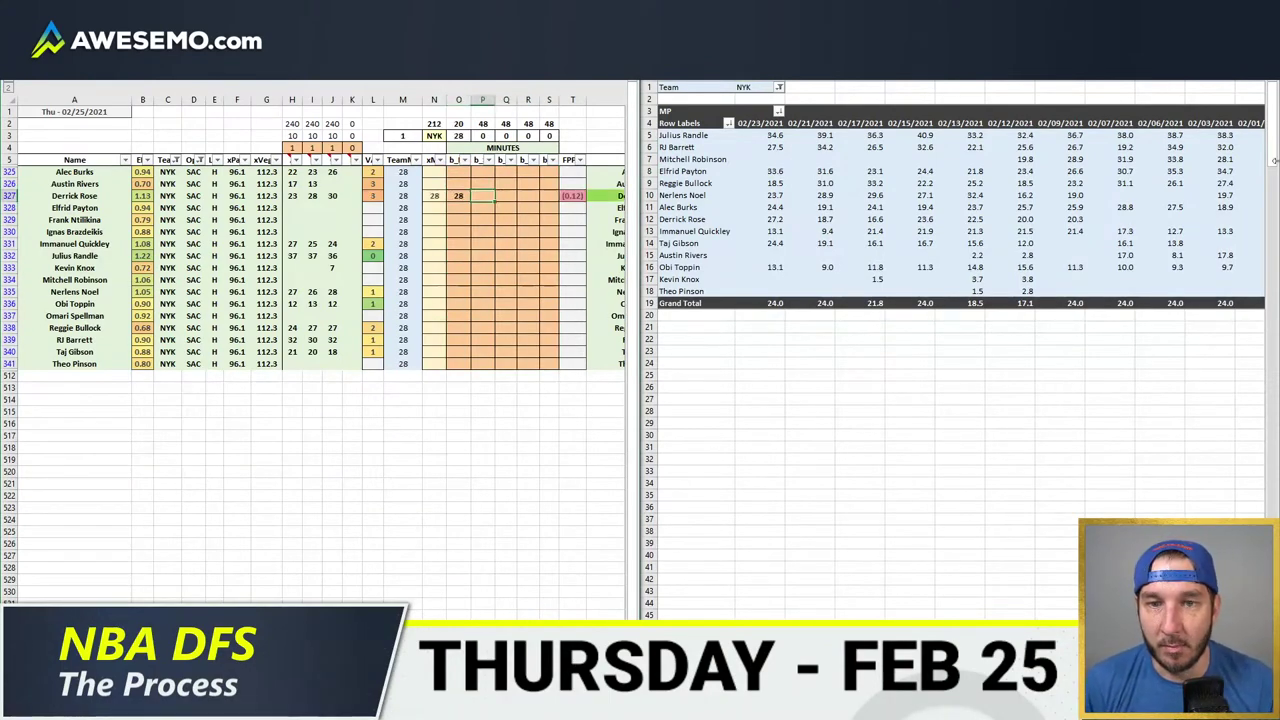
- Allocate 20 minutes to Immanuel Quickley in the first position column
key(Down)
key(Down)
key(Down)
key(Down)
key(Left)
text(2)
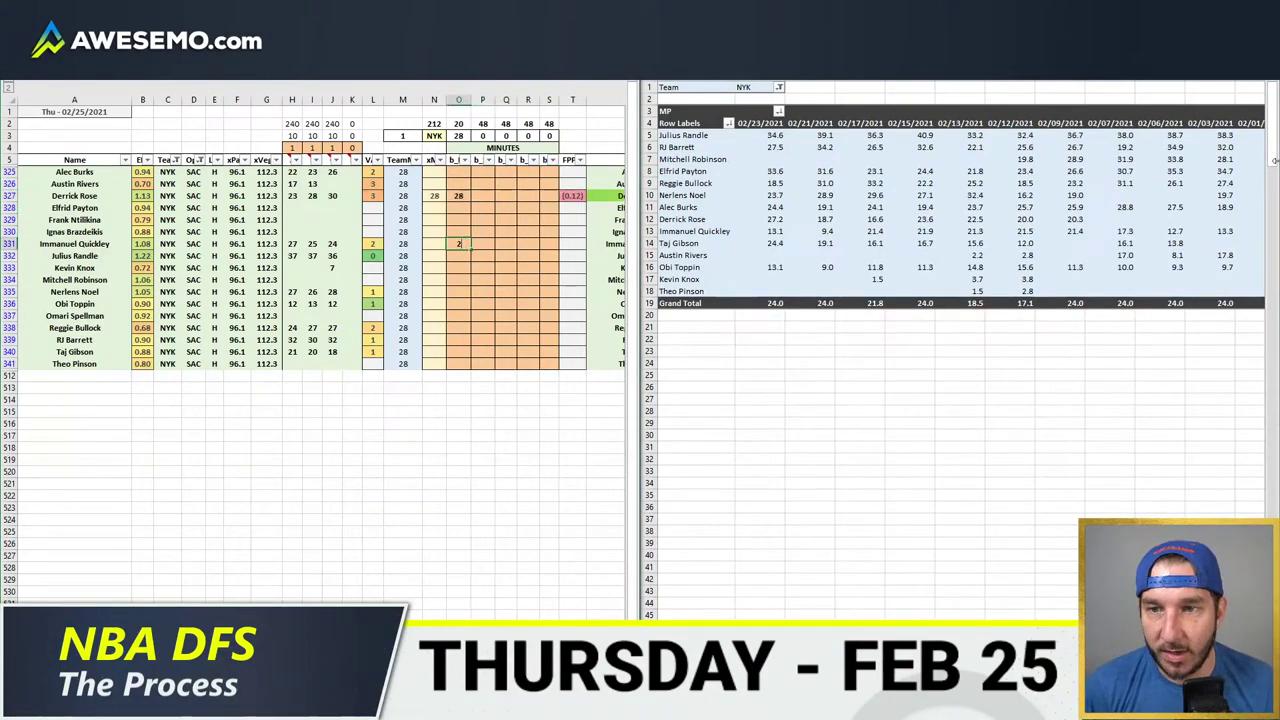
text(0)
key(Tab)
key(Left)
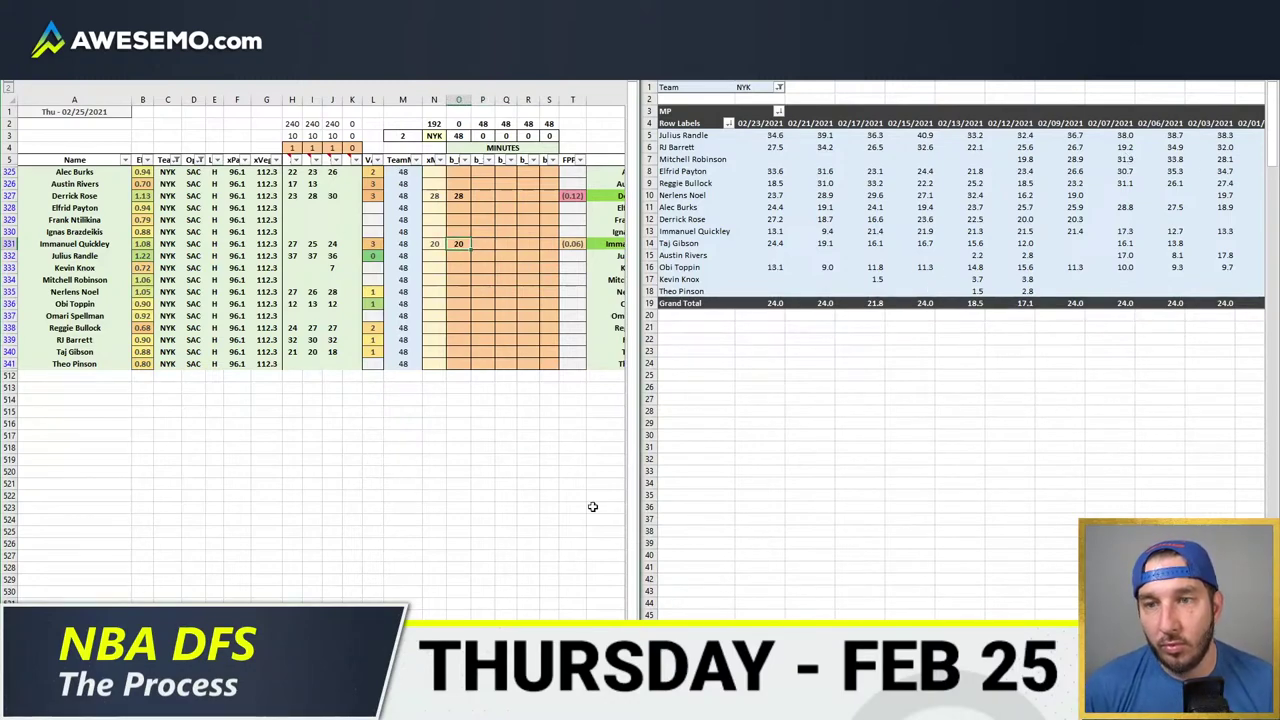
- Open the GameFlow of the February 23 Golden State–New York game on PopcornMachine.Net in a full-size browser window
click(180, 597)
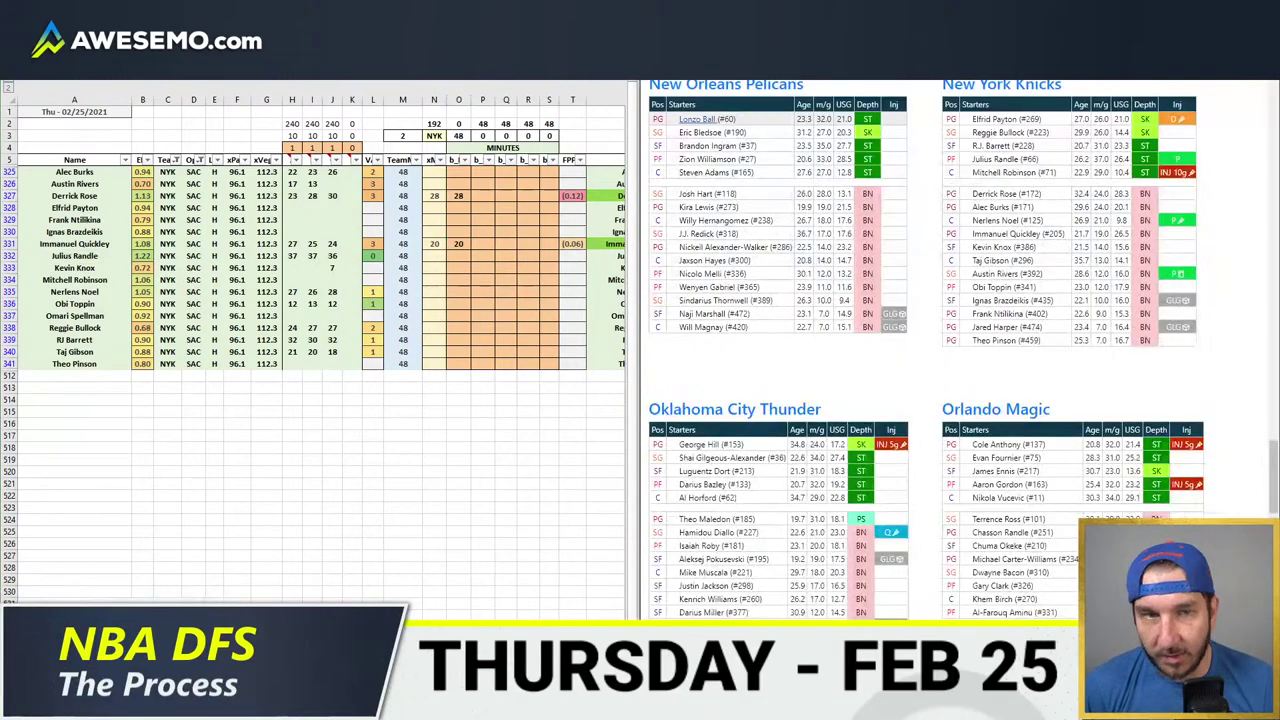
key(ctrl+Tab)
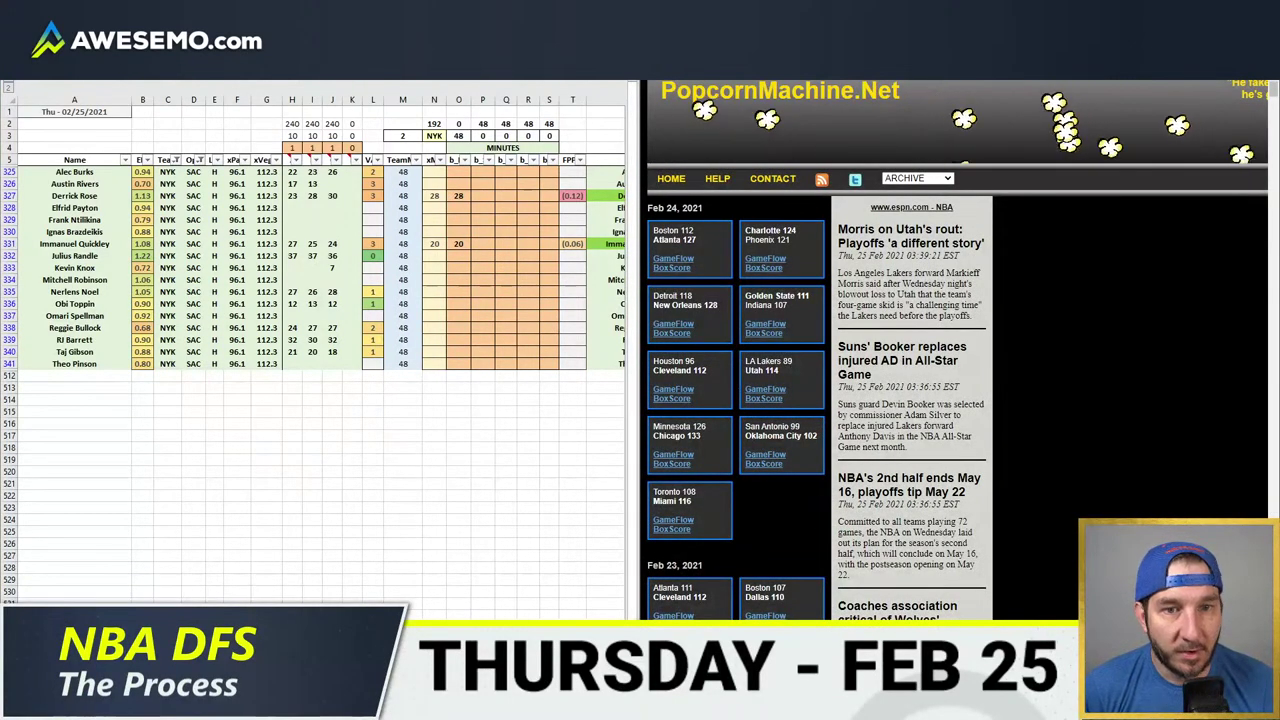
key(super+Up)
scroll(25, 411, down, 3)
click(124, 408)
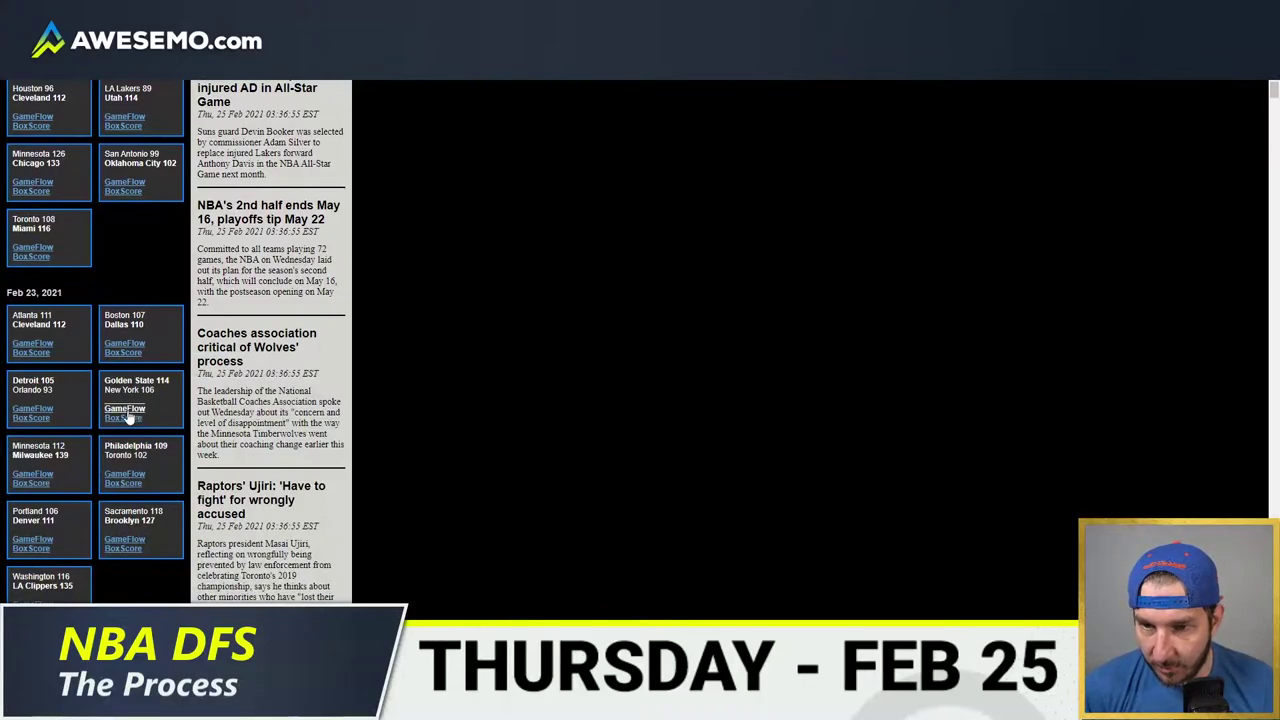
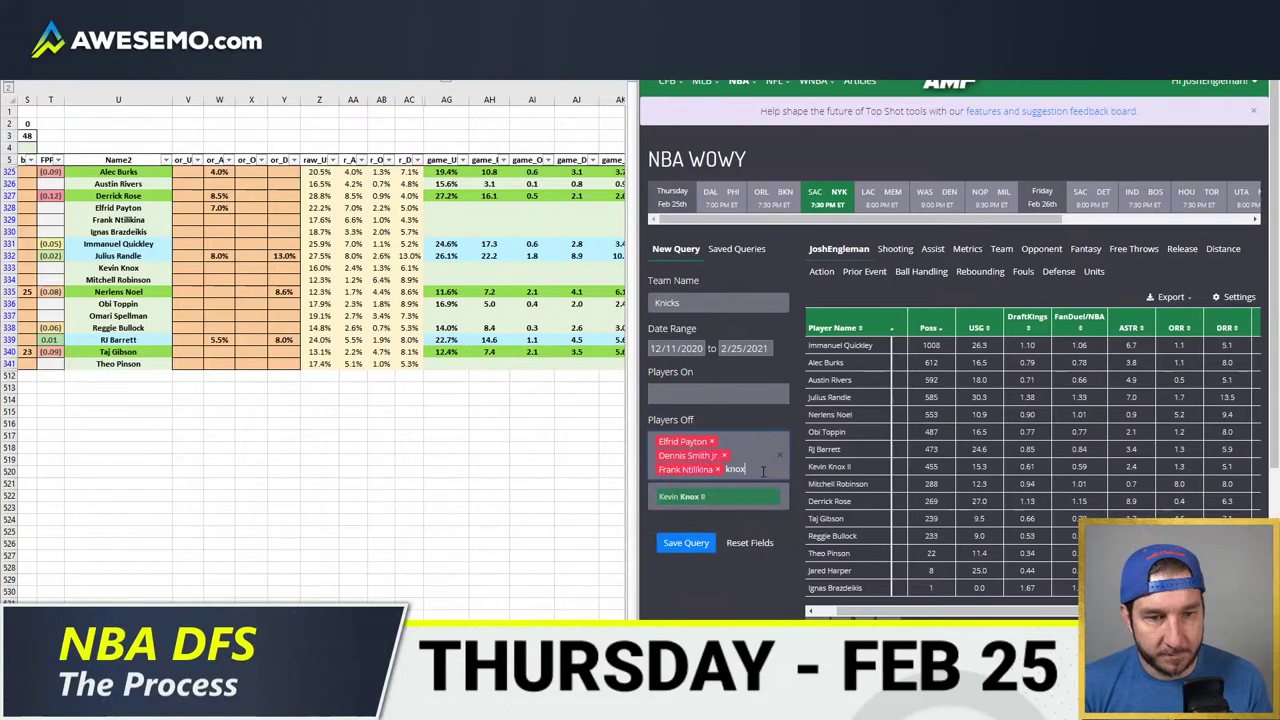
- Add Kevin Knox II, Theo Pinson and Mitchell Robinson to the Knicks WOWY query's excluded players and sort the results by player name
text(pinson)
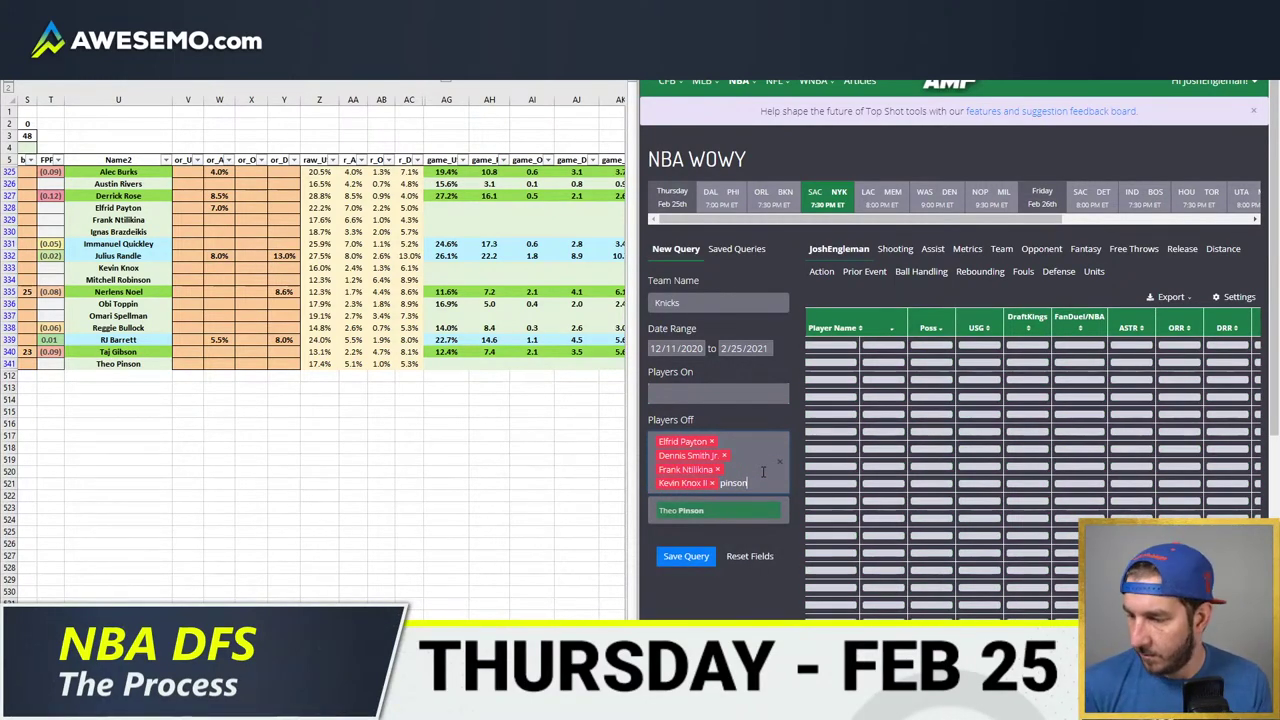
key(Return)
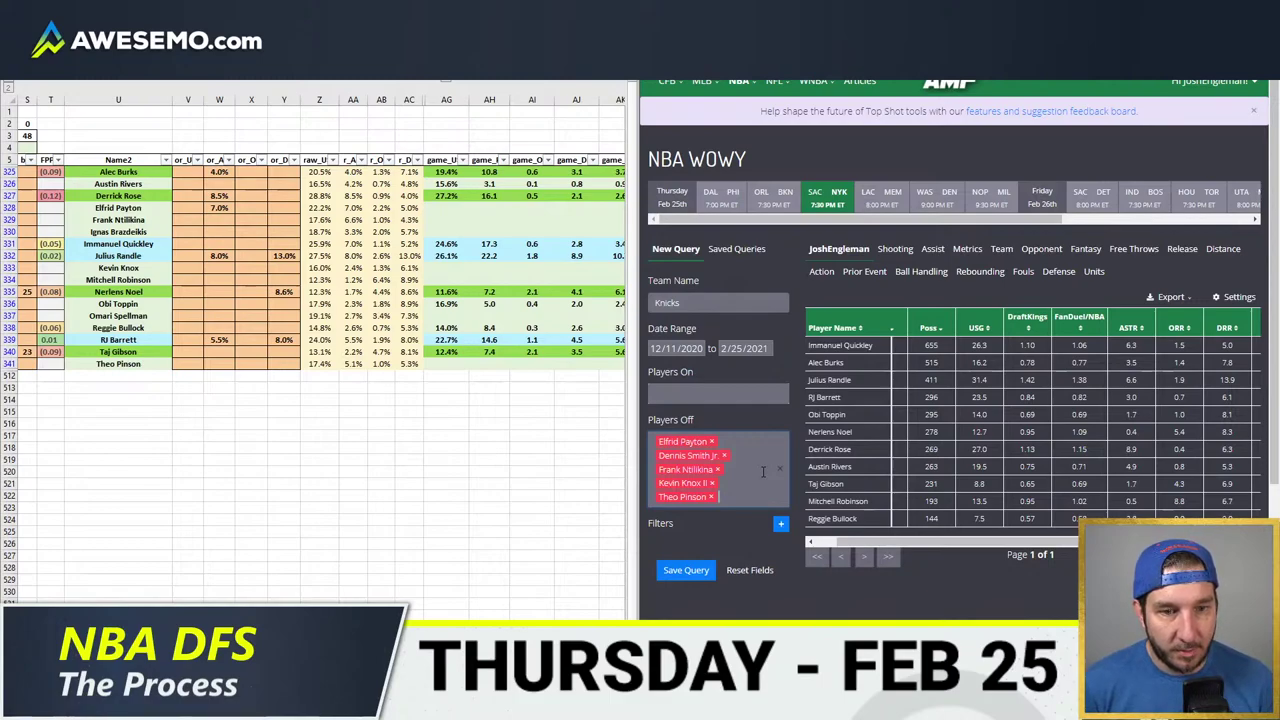
text(robinson)
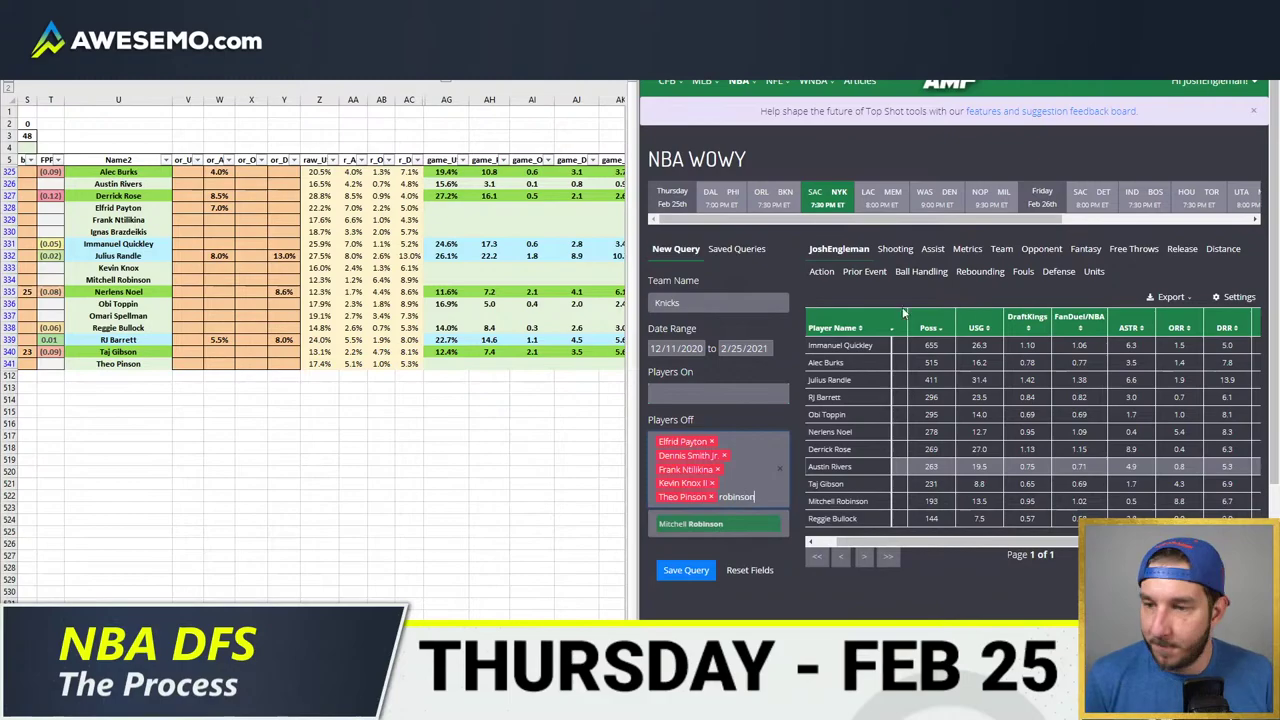
key(Return)
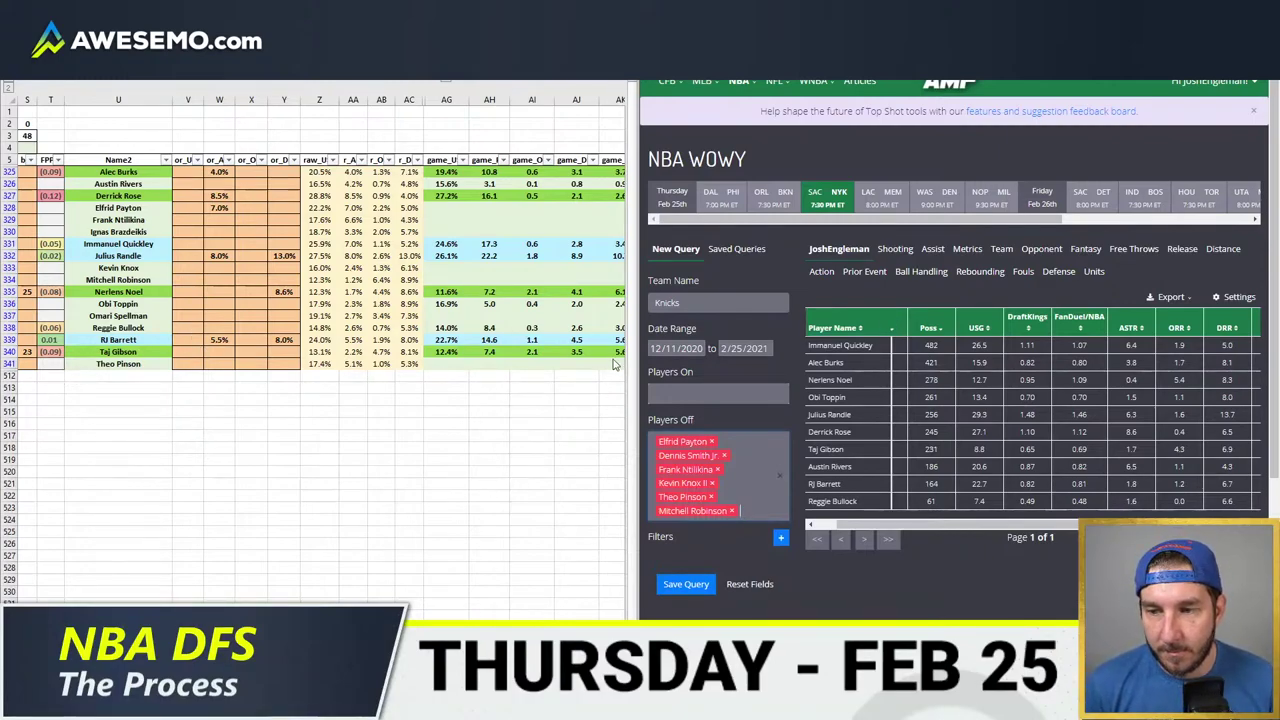
click(840, 331)
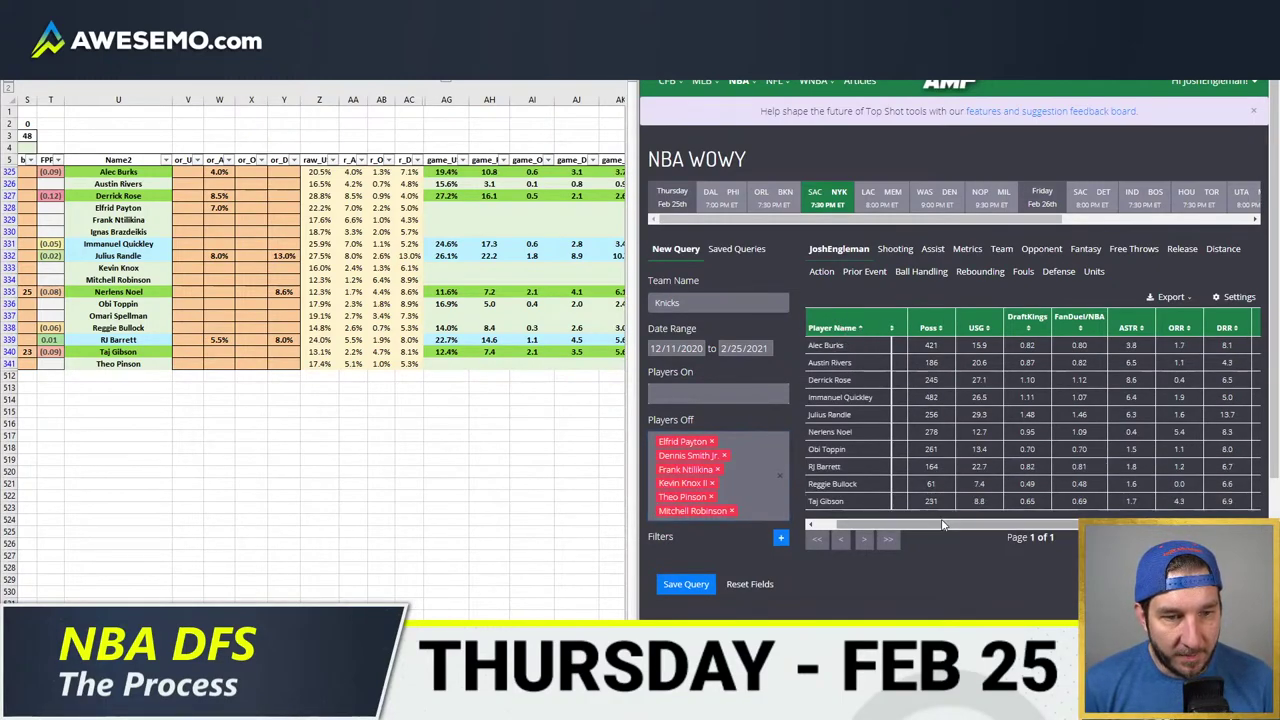
drag(944, 526, 824, 525)
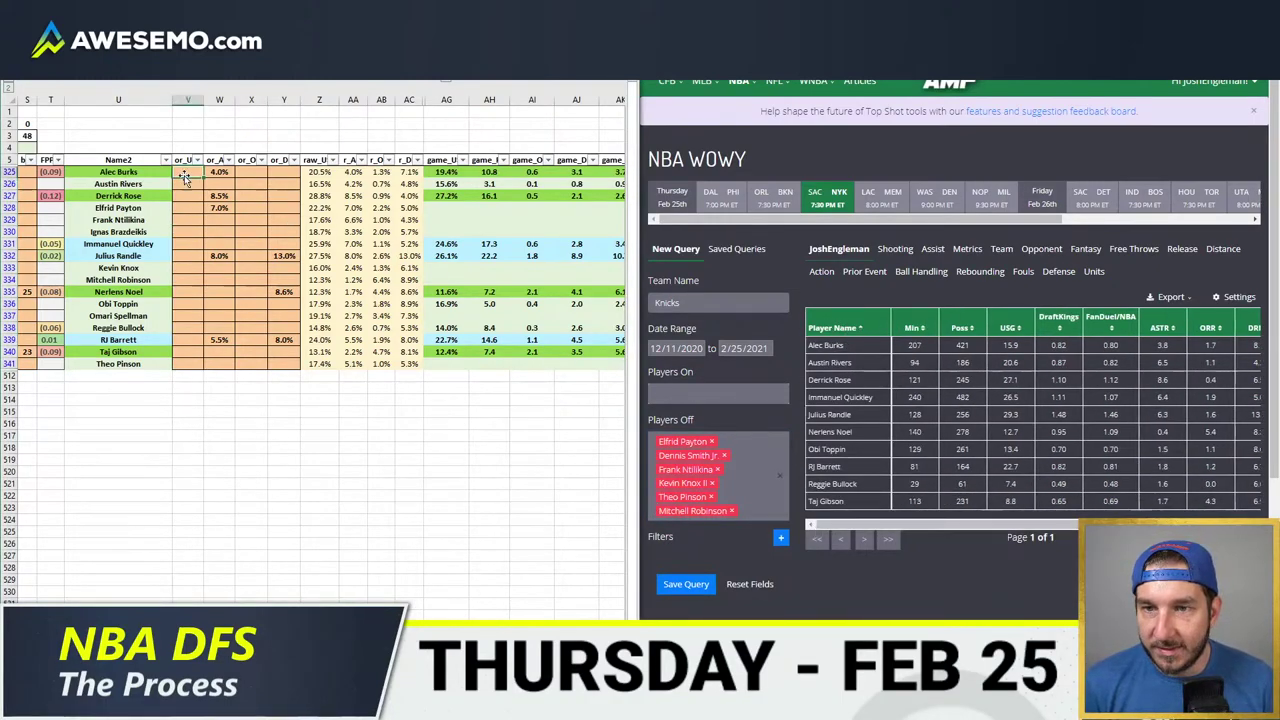
- Set Immanuel Quickley's usage override to 26%
click(185, 246)
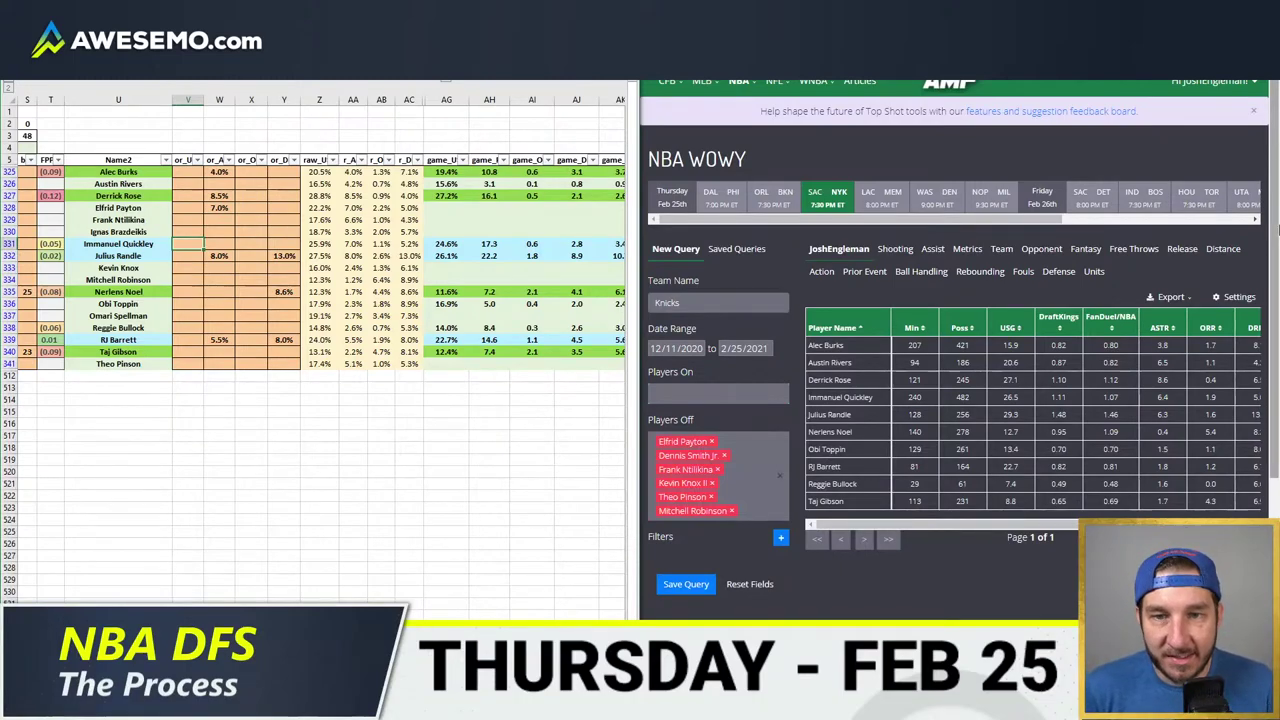
text(26)
key(Return)
key(Up)
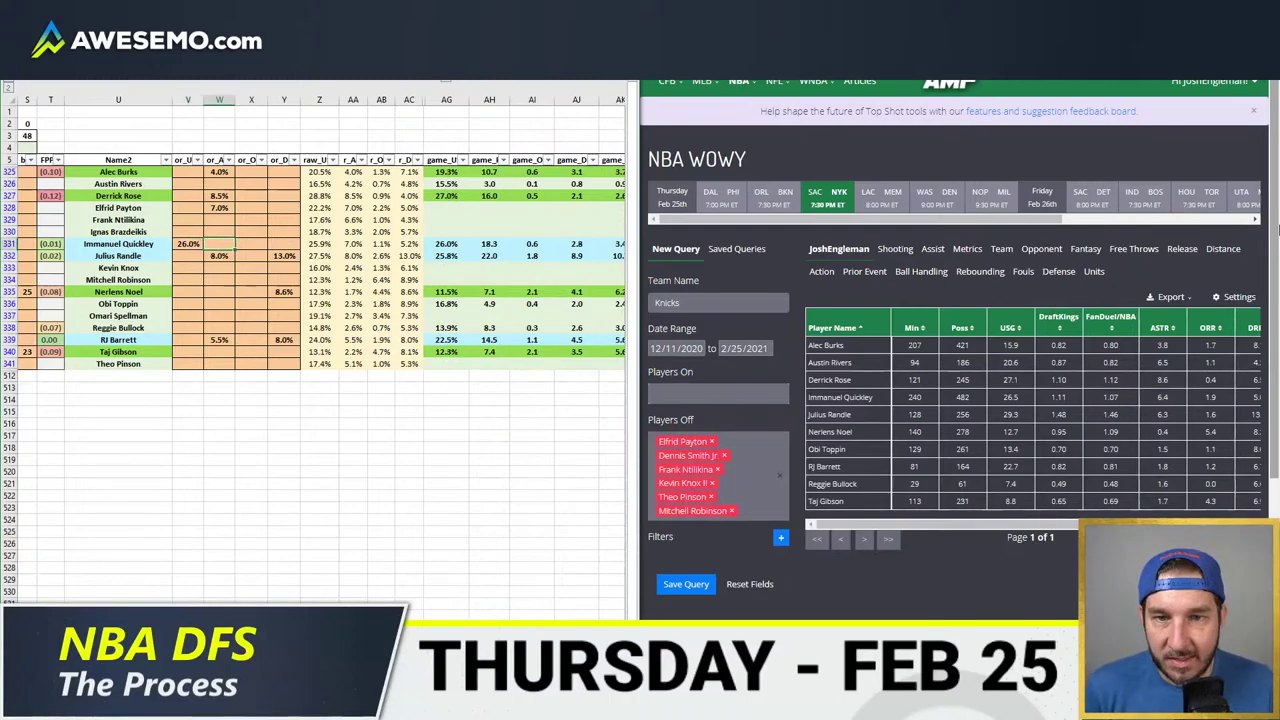
key(Down)
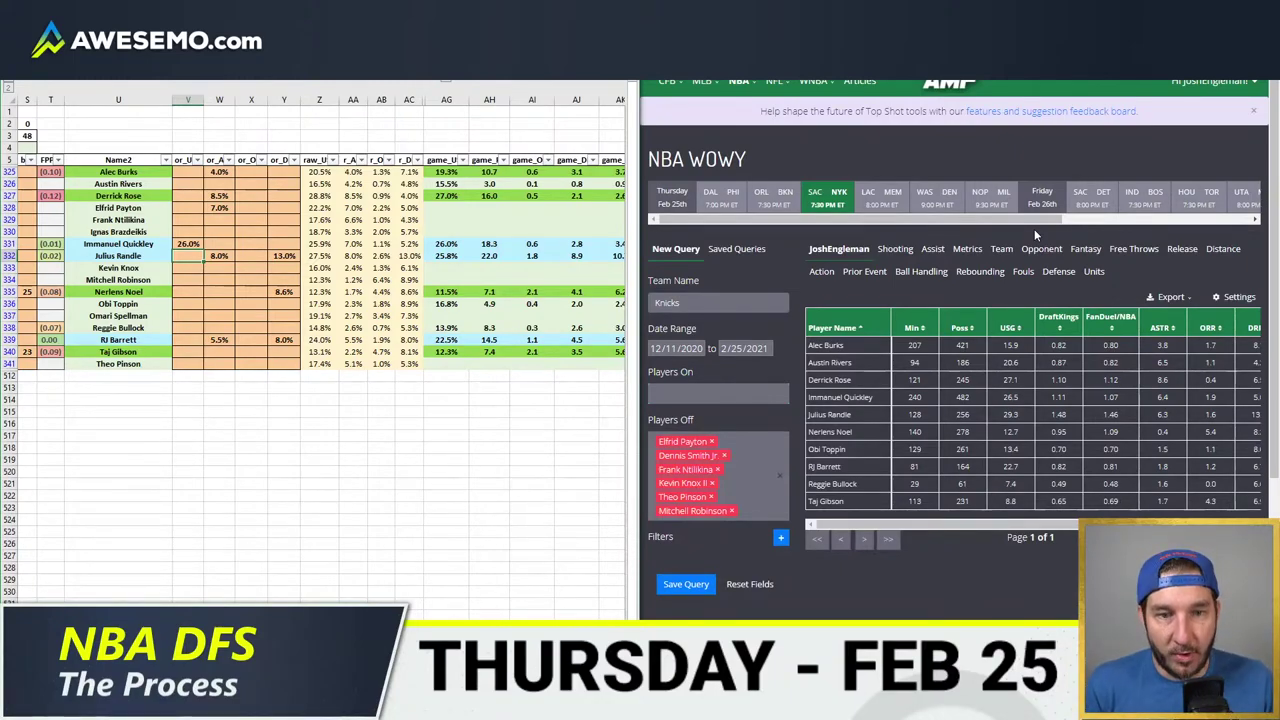
- Set Julius Randle's overrides to 28.5% usage, 7% assists and 13.5% defensive rebounds
text(28.5)
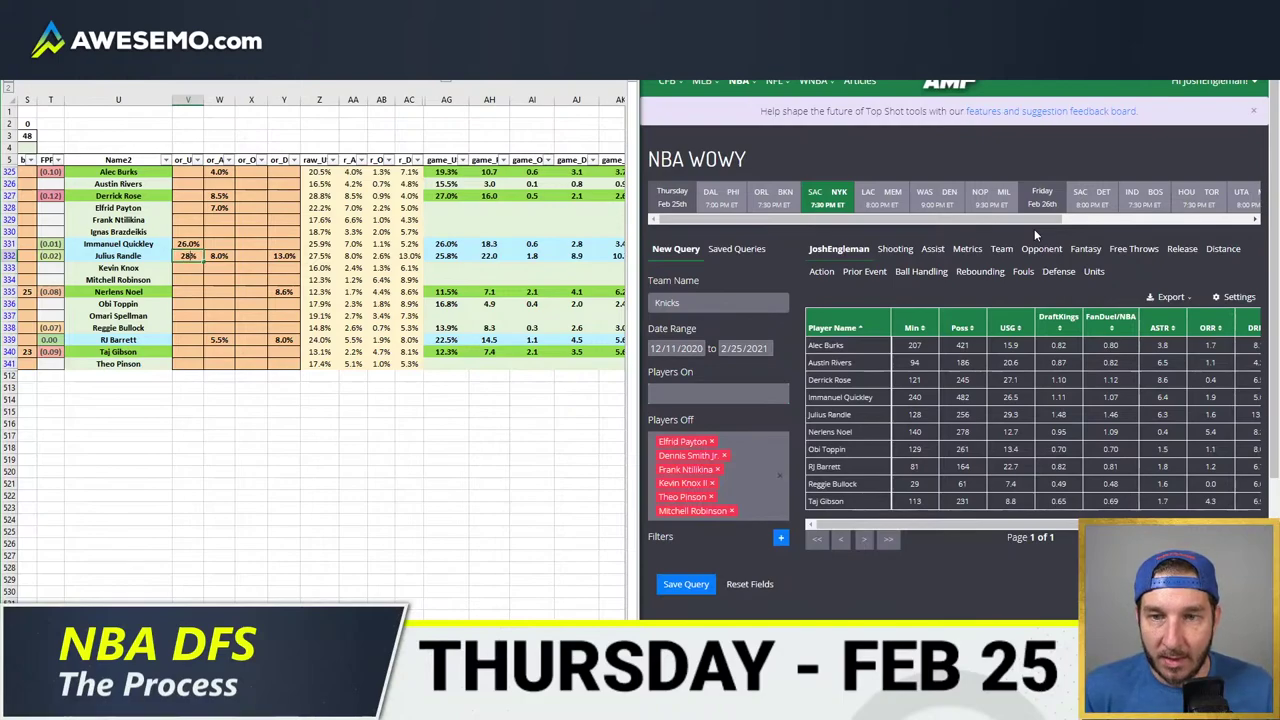
key(Return)
key(Up)
key(Right)
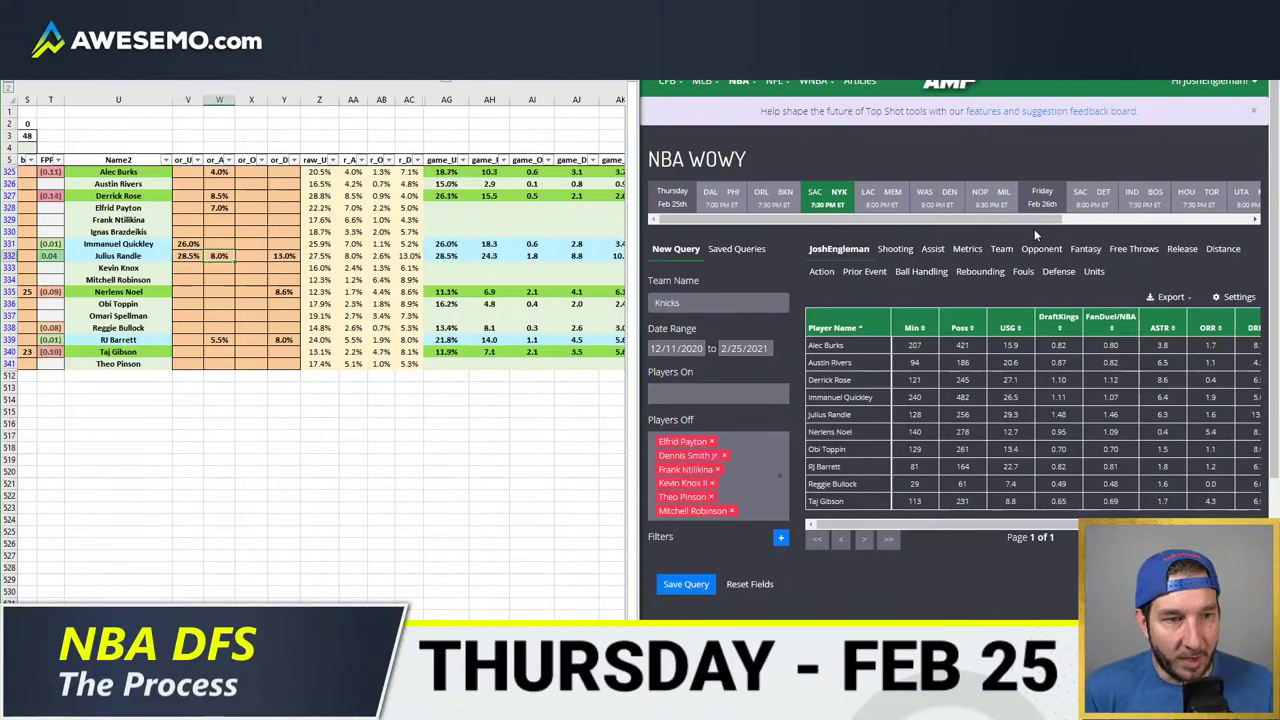
text(7)
key(Return)
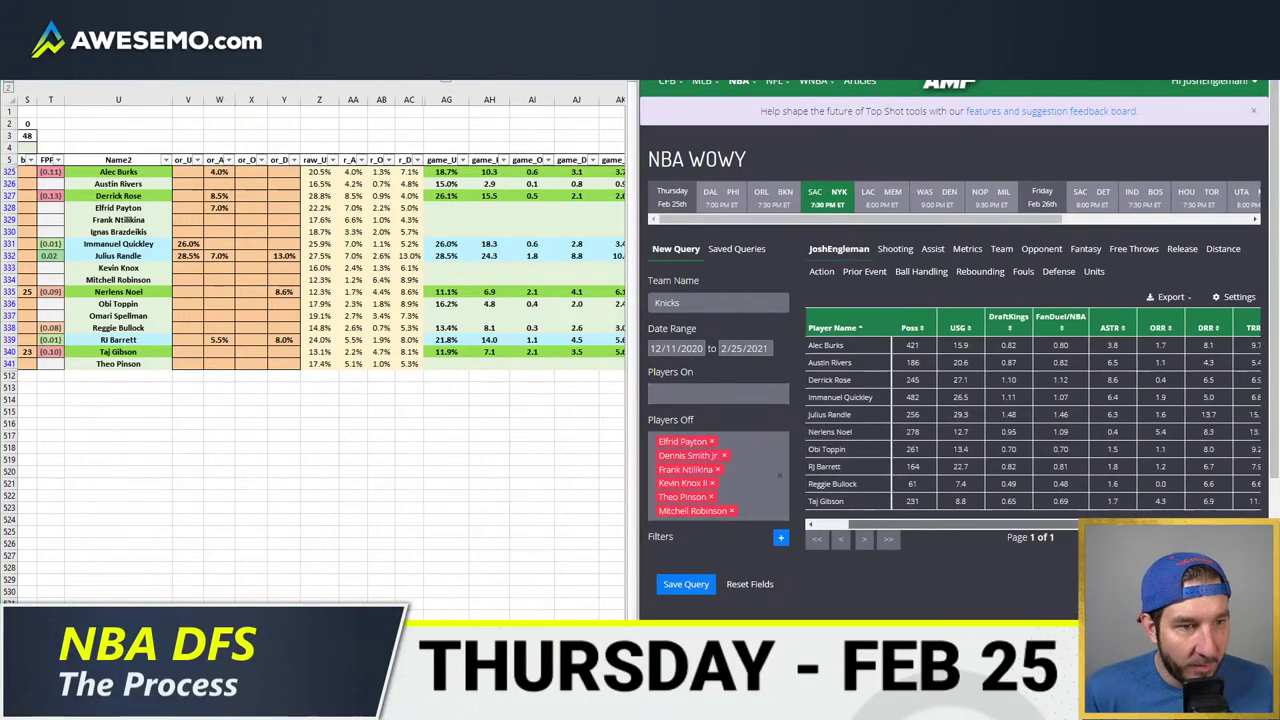
click(282, 254)
key(Delete)
text(13.)
key(Return)
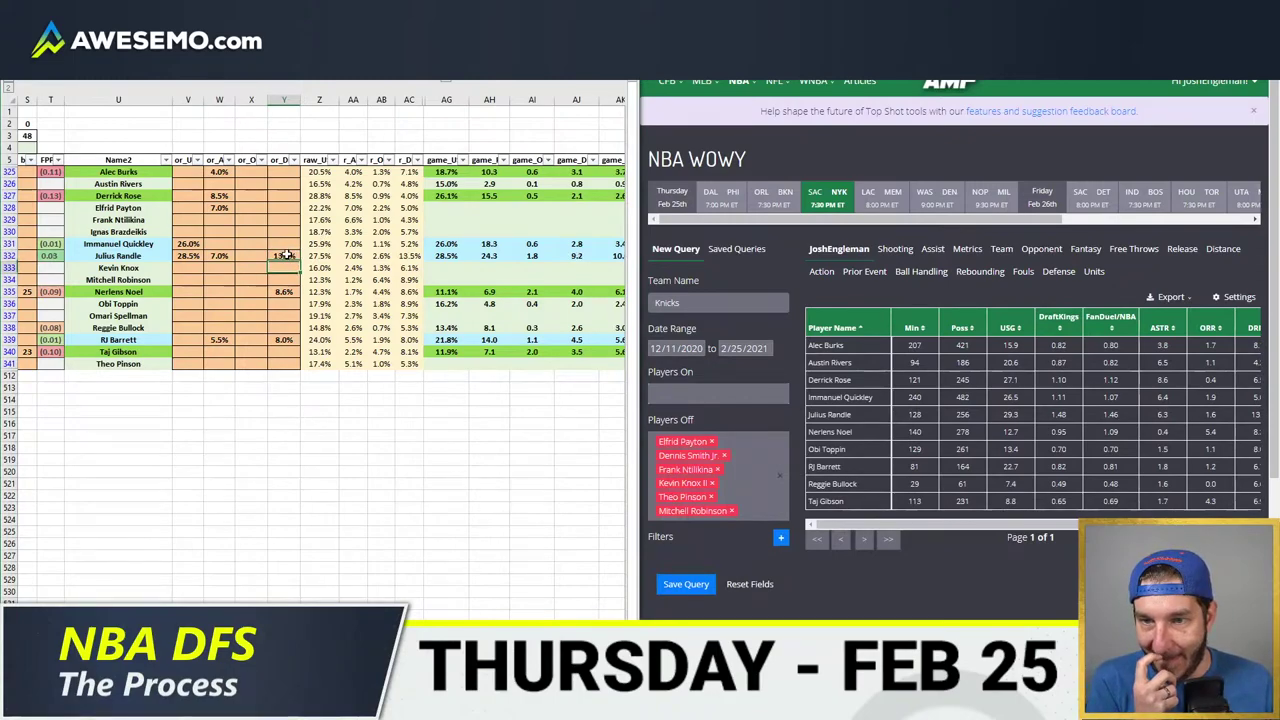
- Set RJ Barrett's usage override to 23% and clear his assist and defensive rebound overrides
click(188, 339)
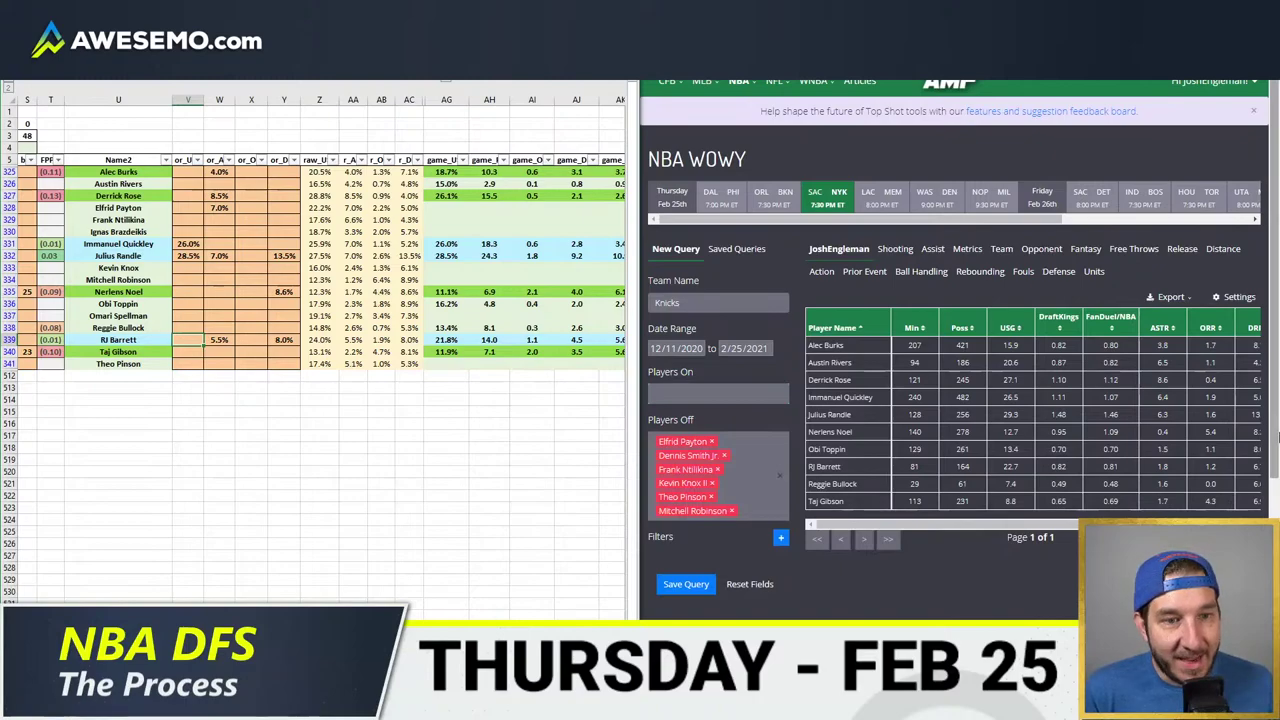
text(23)
key(Tab)
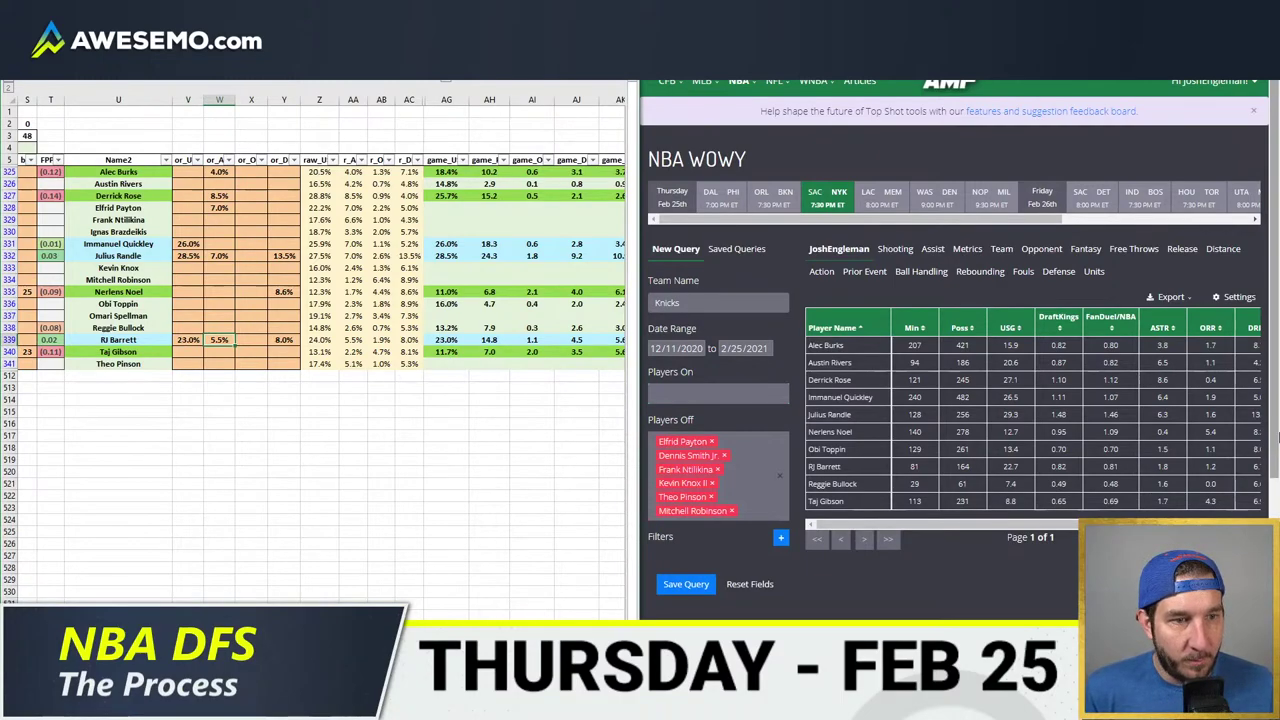
key(Delete)
key(Tab)
key(Tab)
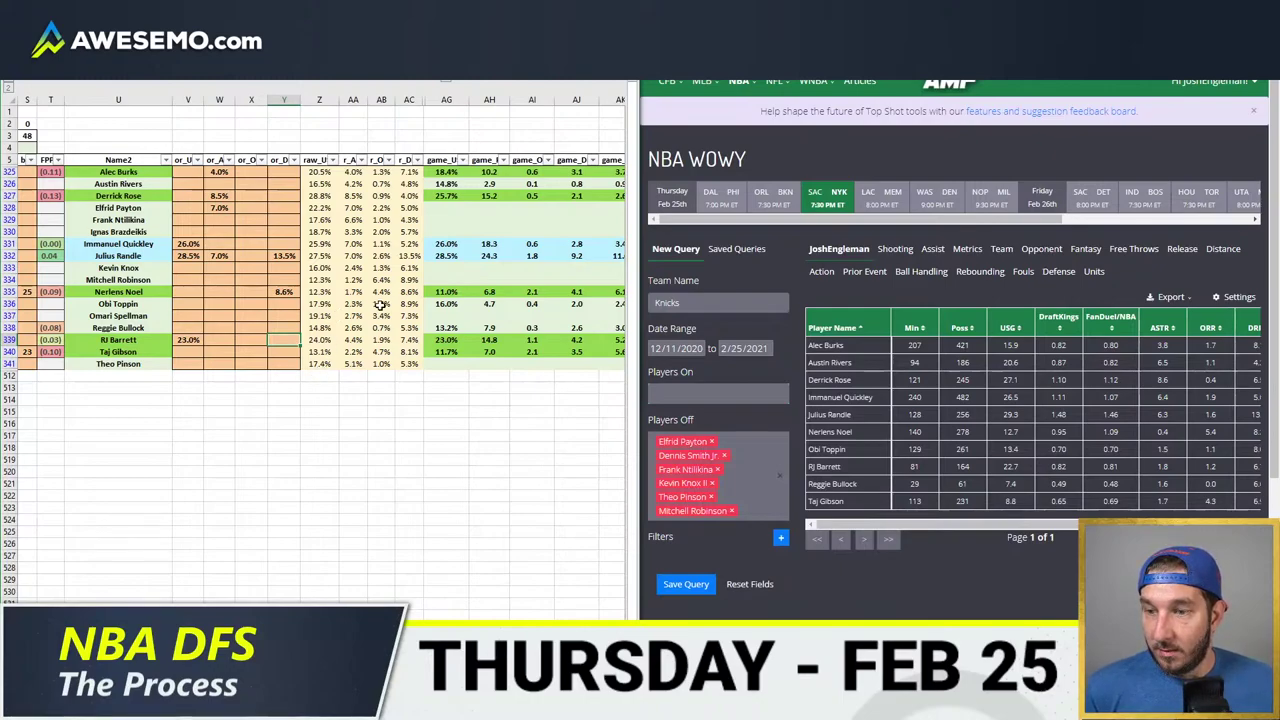
- Set Taj Gibson's usage override to 10.5% and his defensive rebound override to 7.5%
click(324, 331)
click(188, 354)
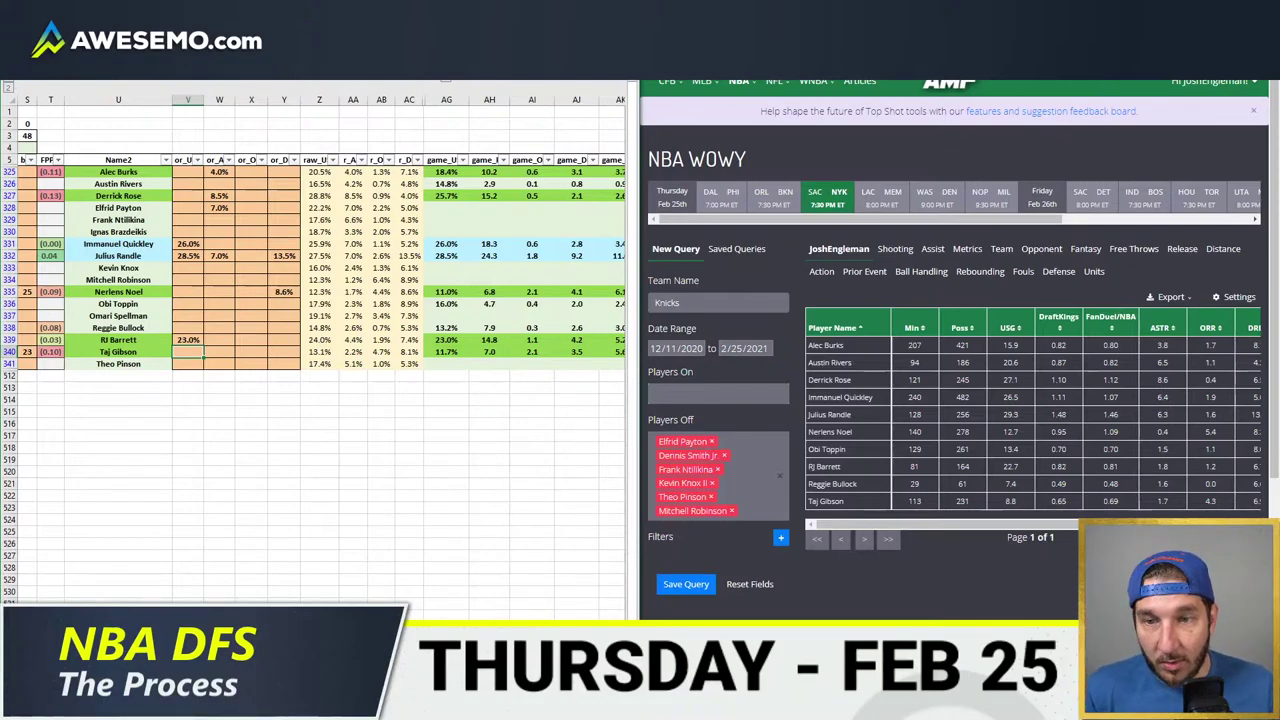
text(10.5)
key(Tab)
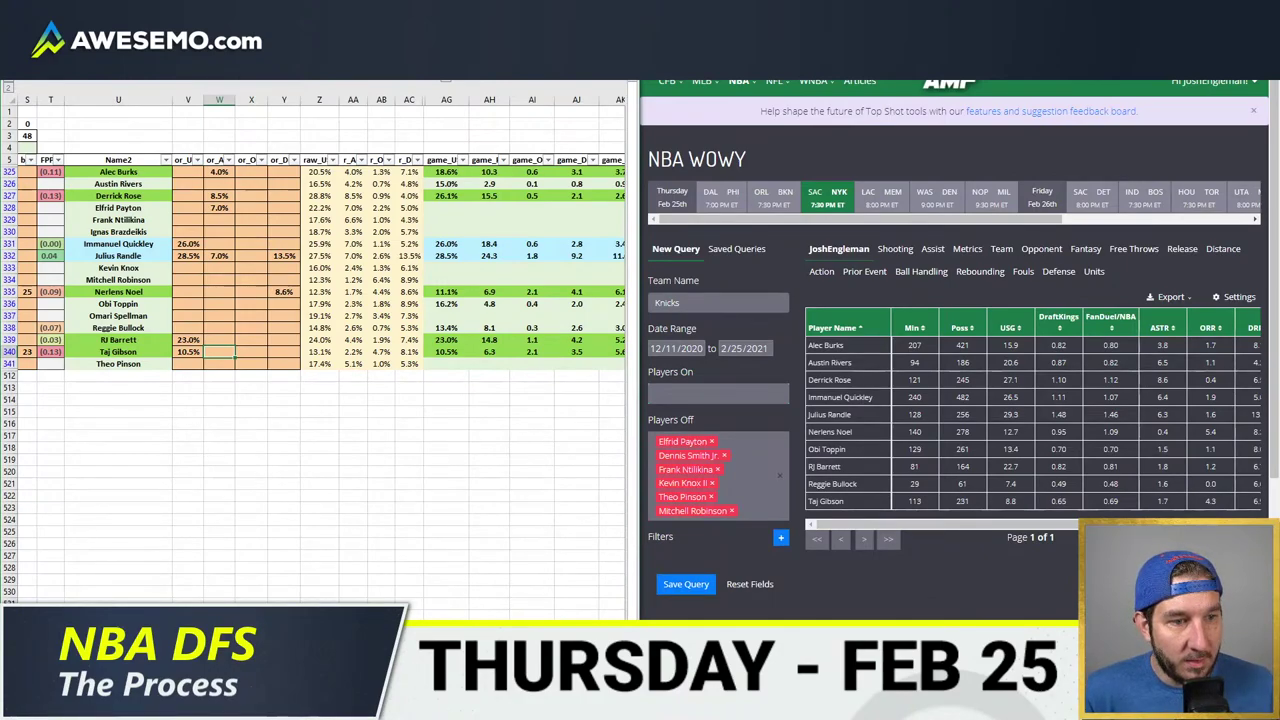
key(Tab)
key(Tab)
text(7.5)
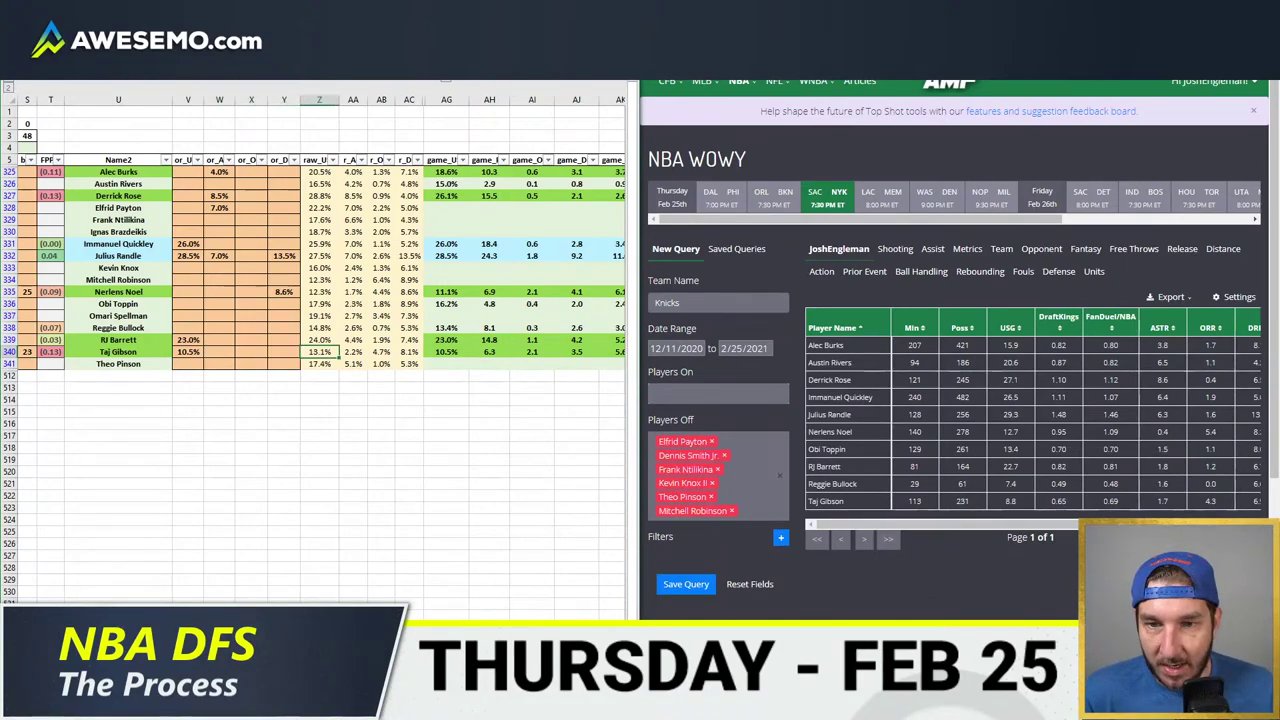
key(Return)
- Set Nerlens Noel's usage override to 12.3%
click(195, 292)
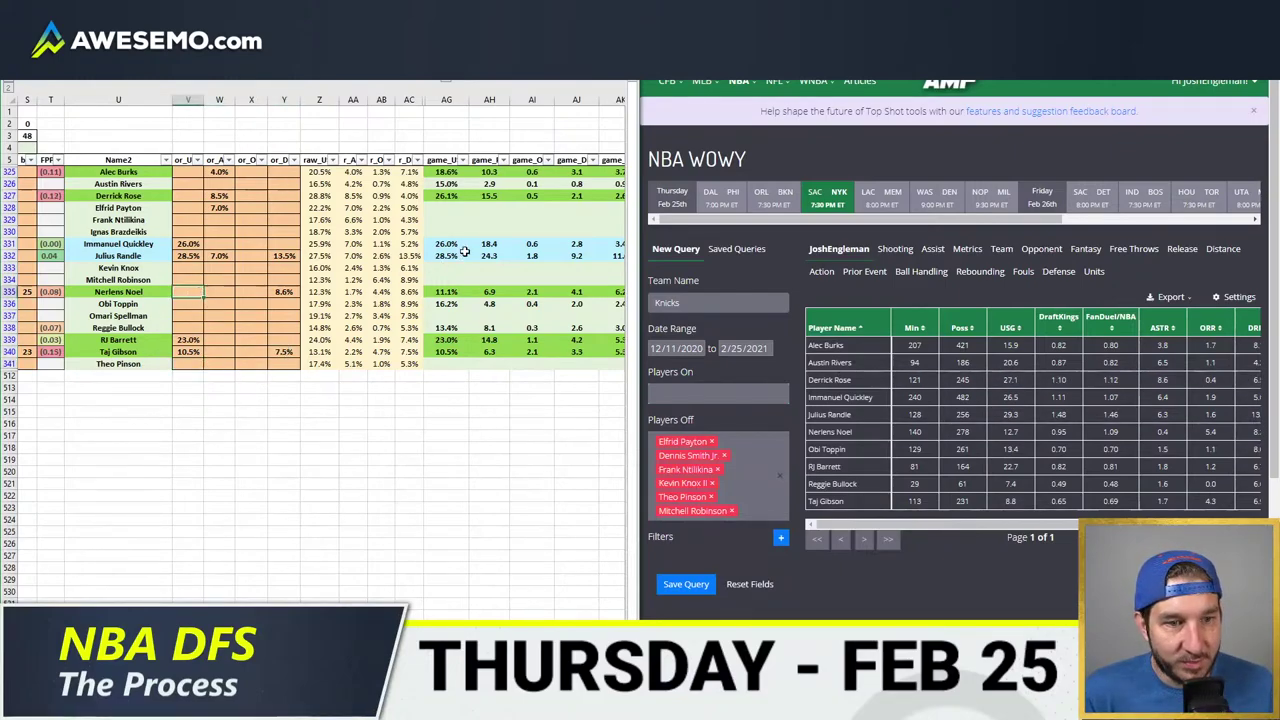
text(12.3)
key(Return)
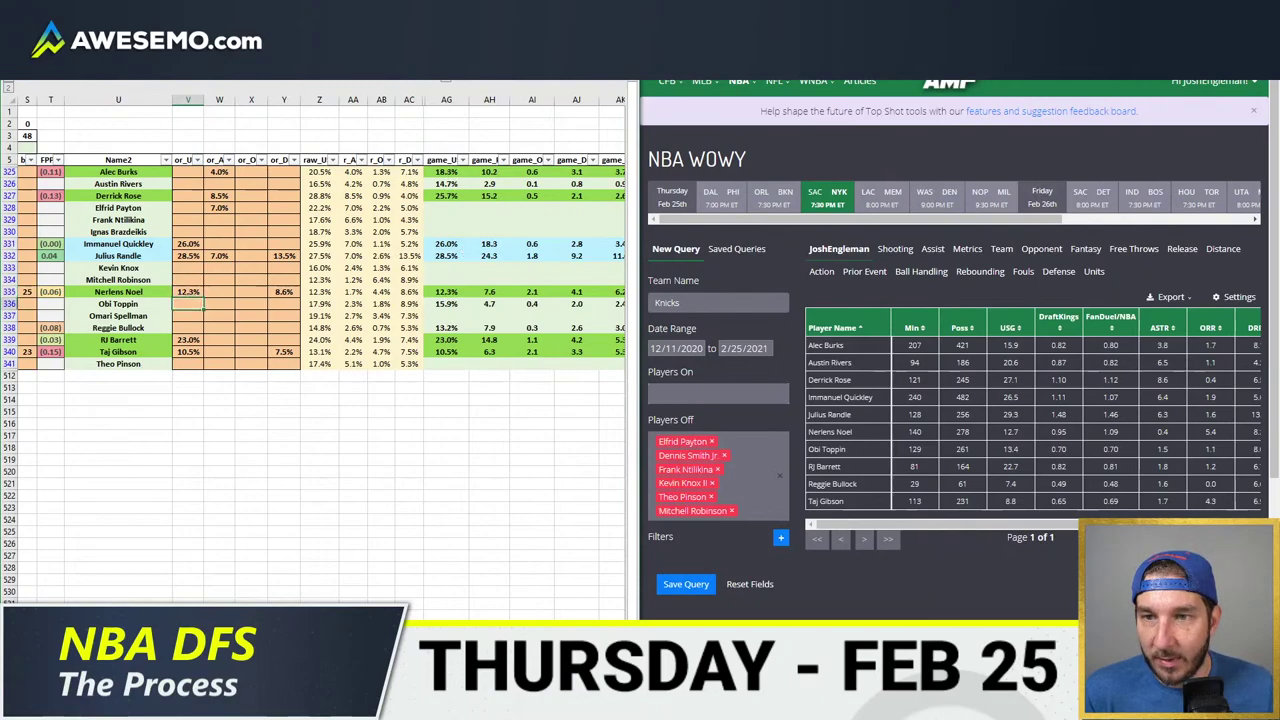
- Set Derrick Rose's usage override to 28%
click(212, 207)
click(185, 193)
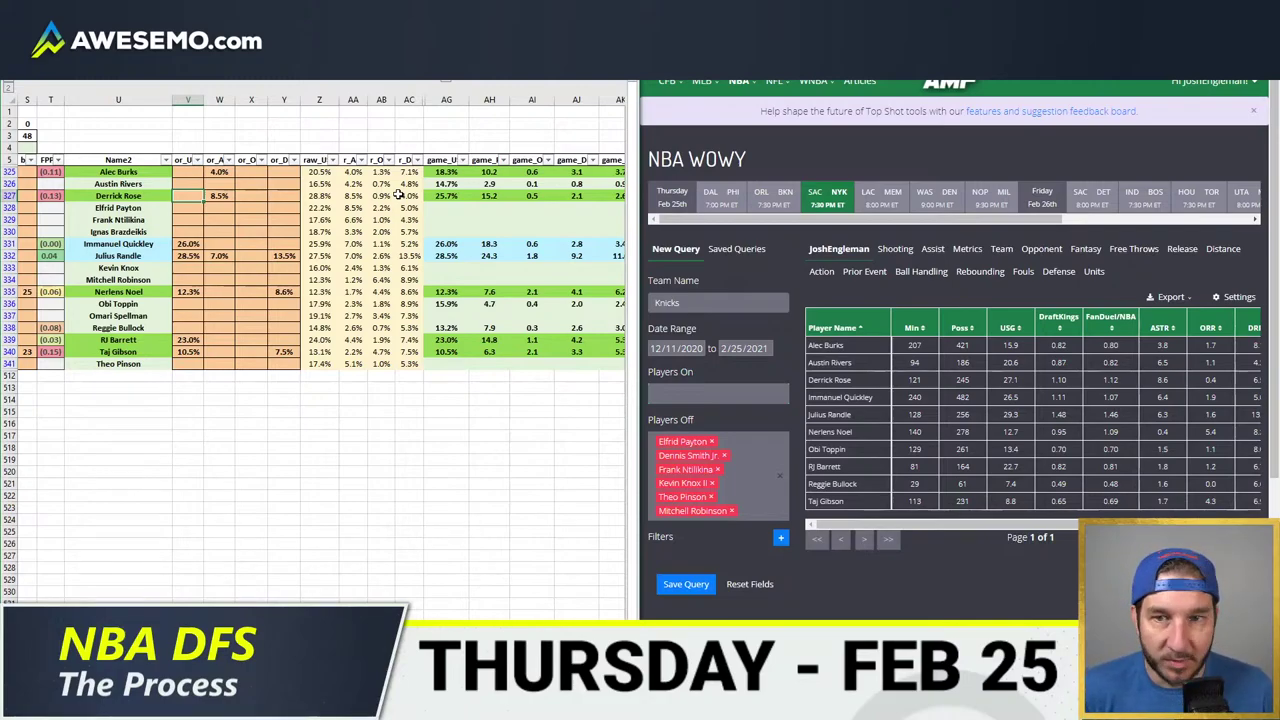
text(28)
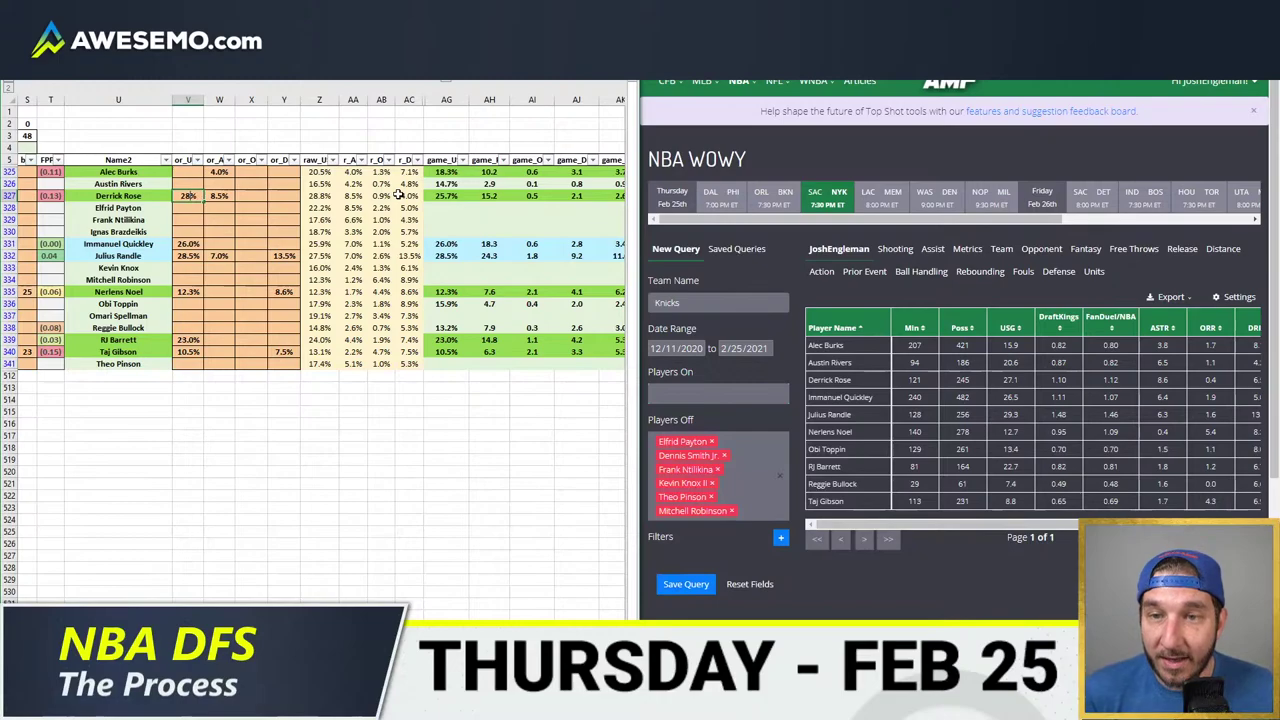
key(Return)
- Set Alec Burks's usage override to 18.5%
key(Up)
key(Up)
key(Up)
key(Down)
key(Up)
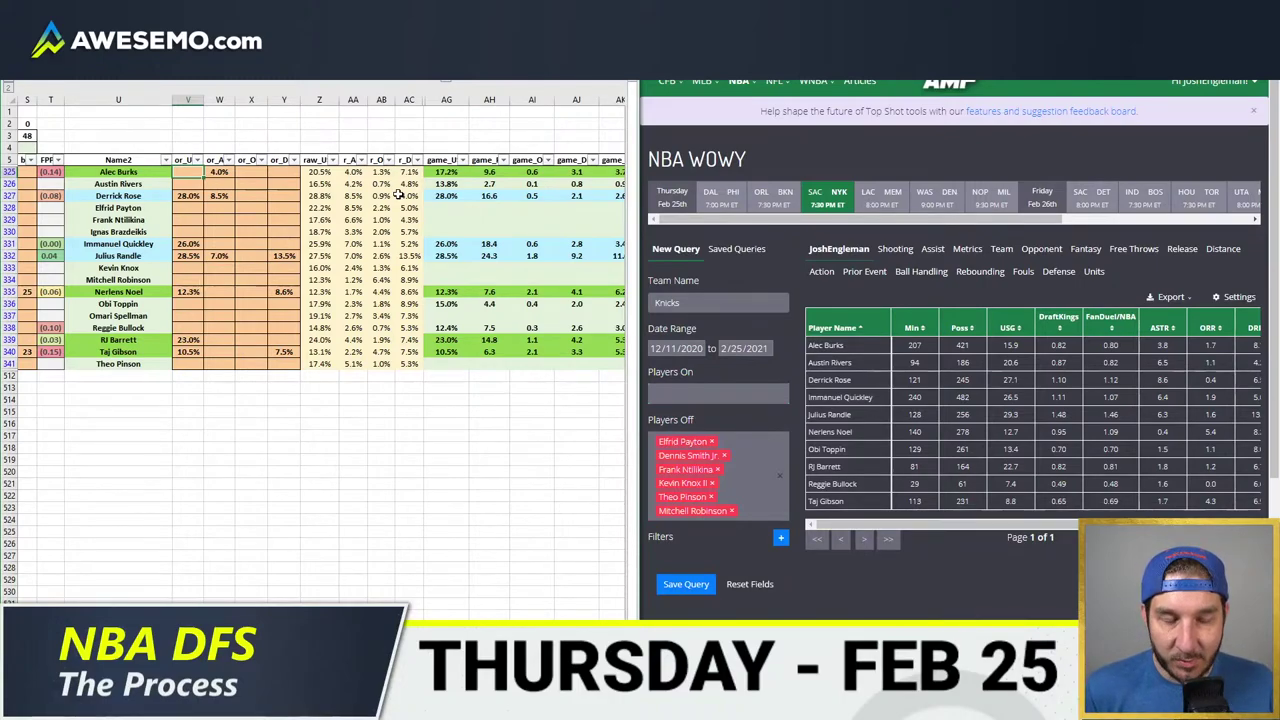
text(18)
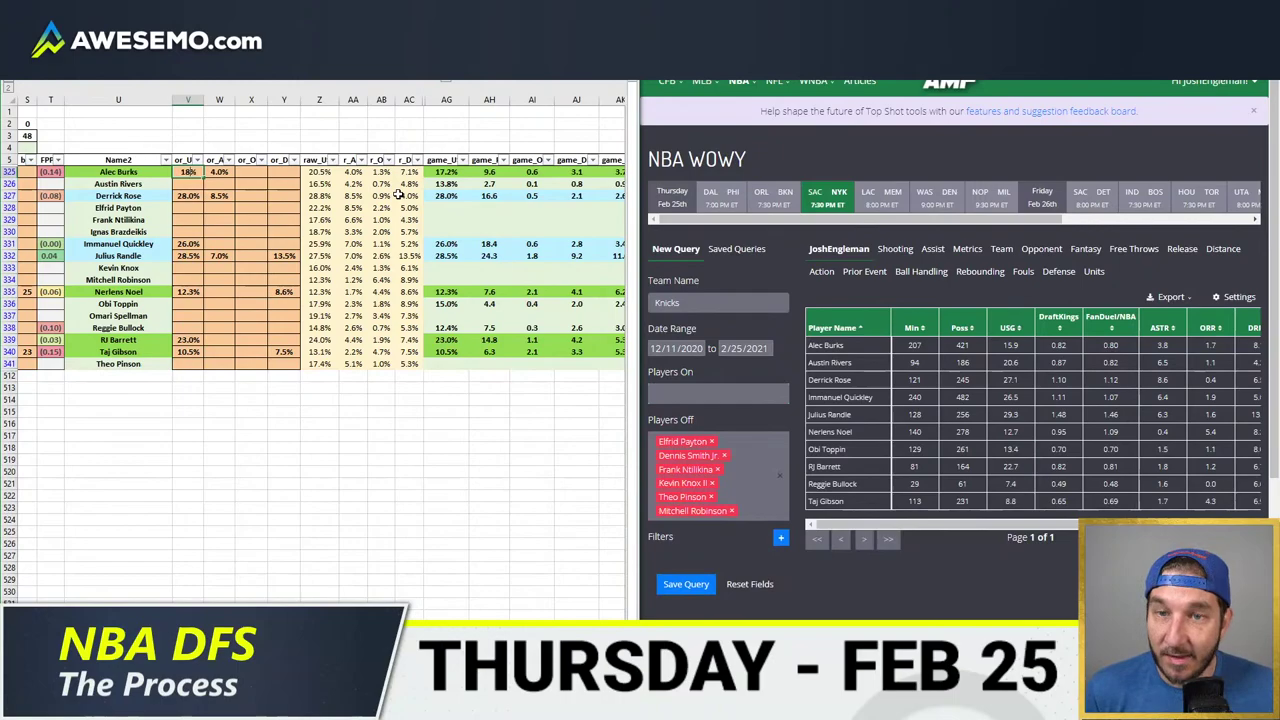
text(8)
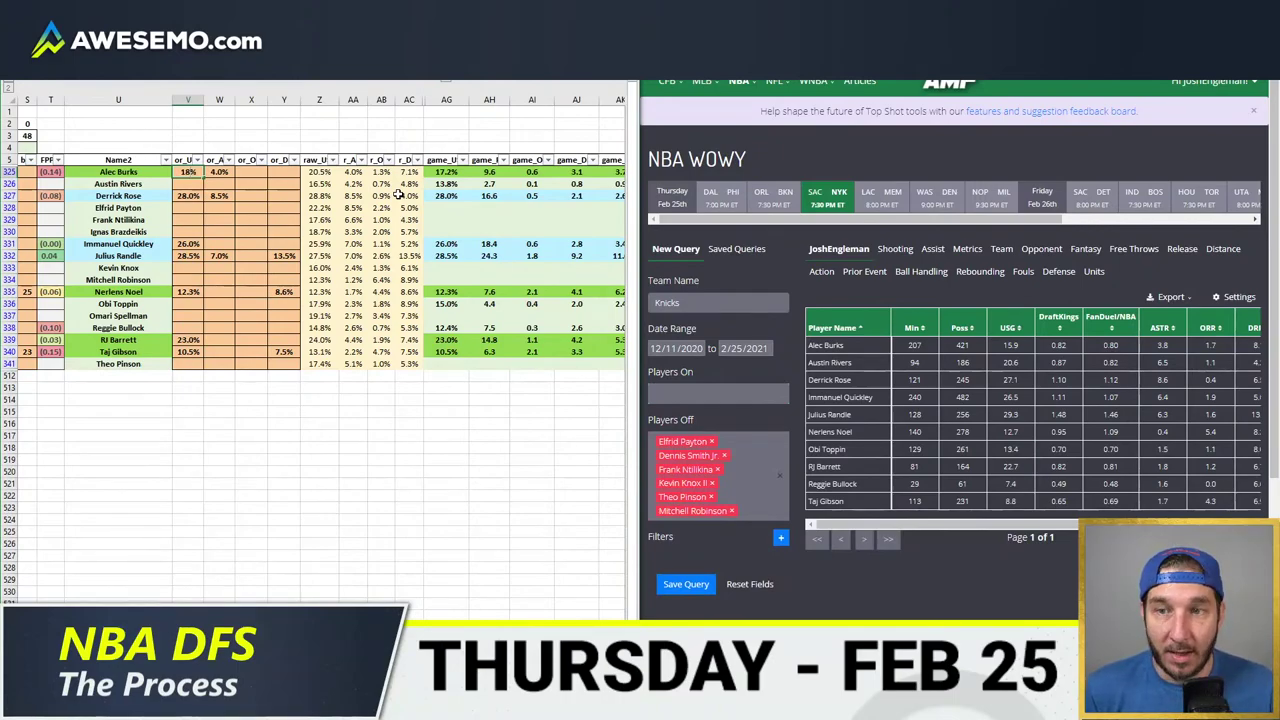
key(Return)
key(Up)
text(18.5)
key(Return)
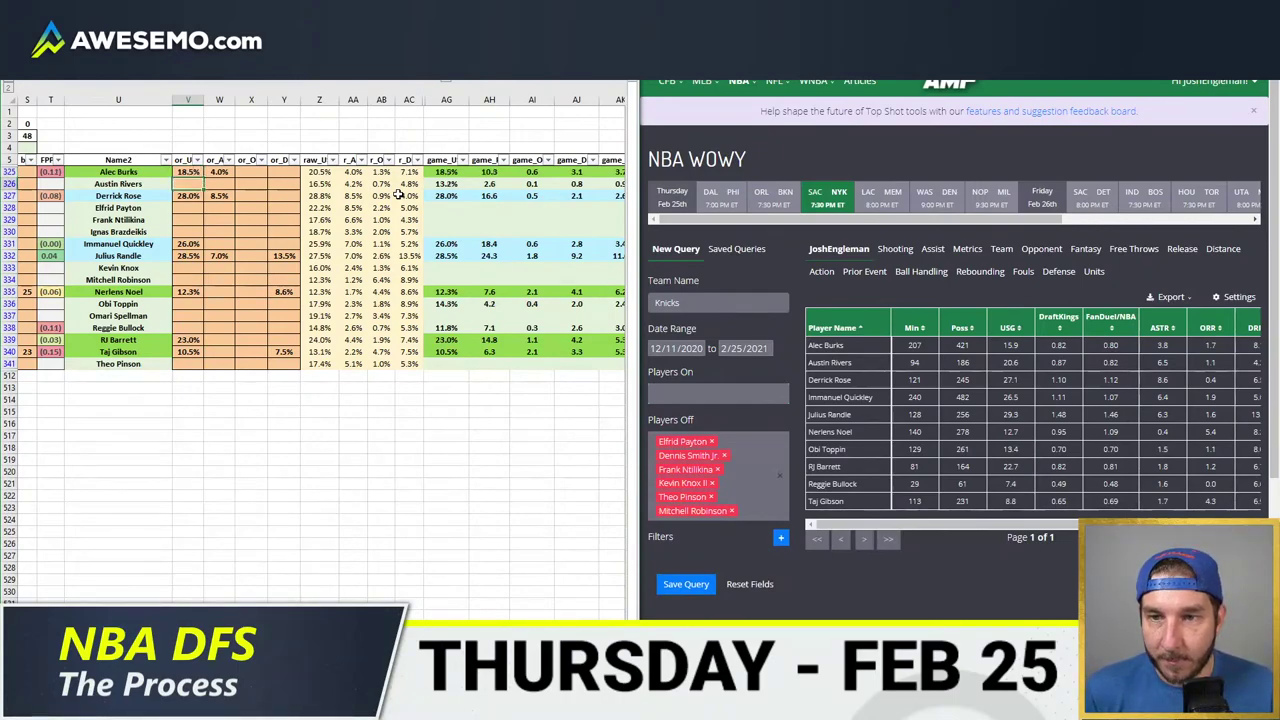
- Switch to the worksheet with the DraftKings and FanDuel projection pivot tables
click(283, 423)
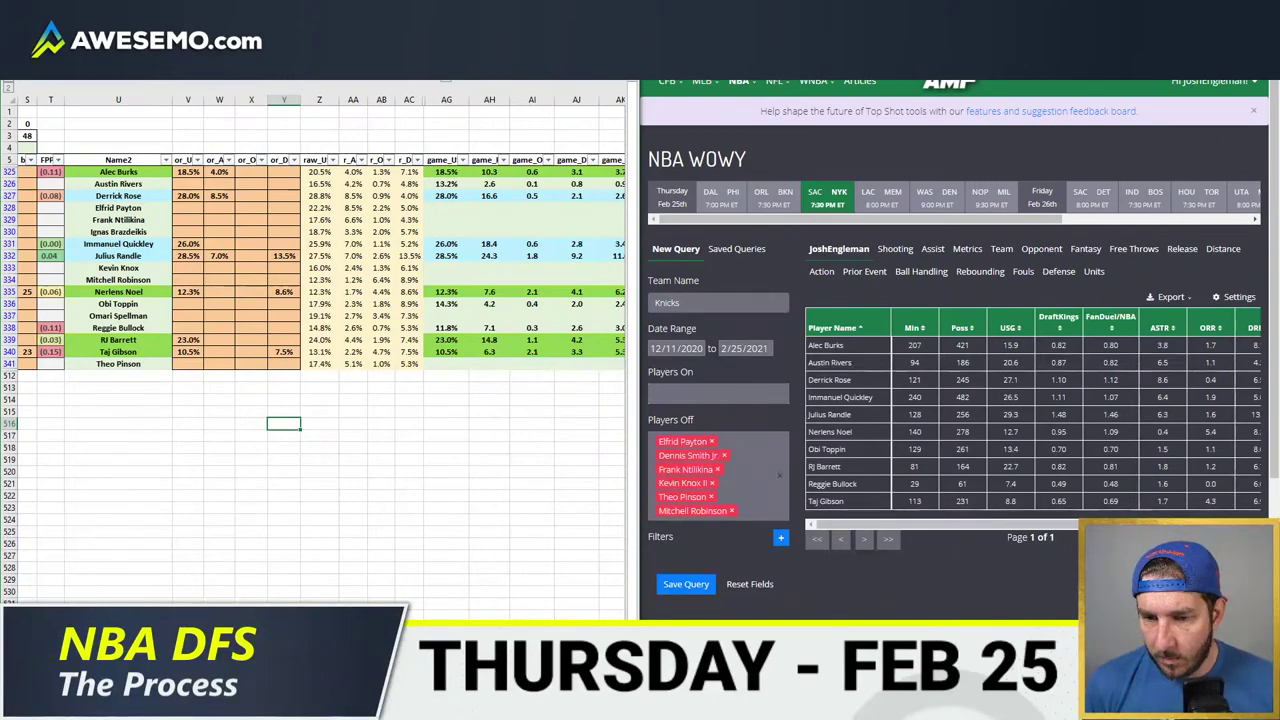
key(ctrl+Page_Up)
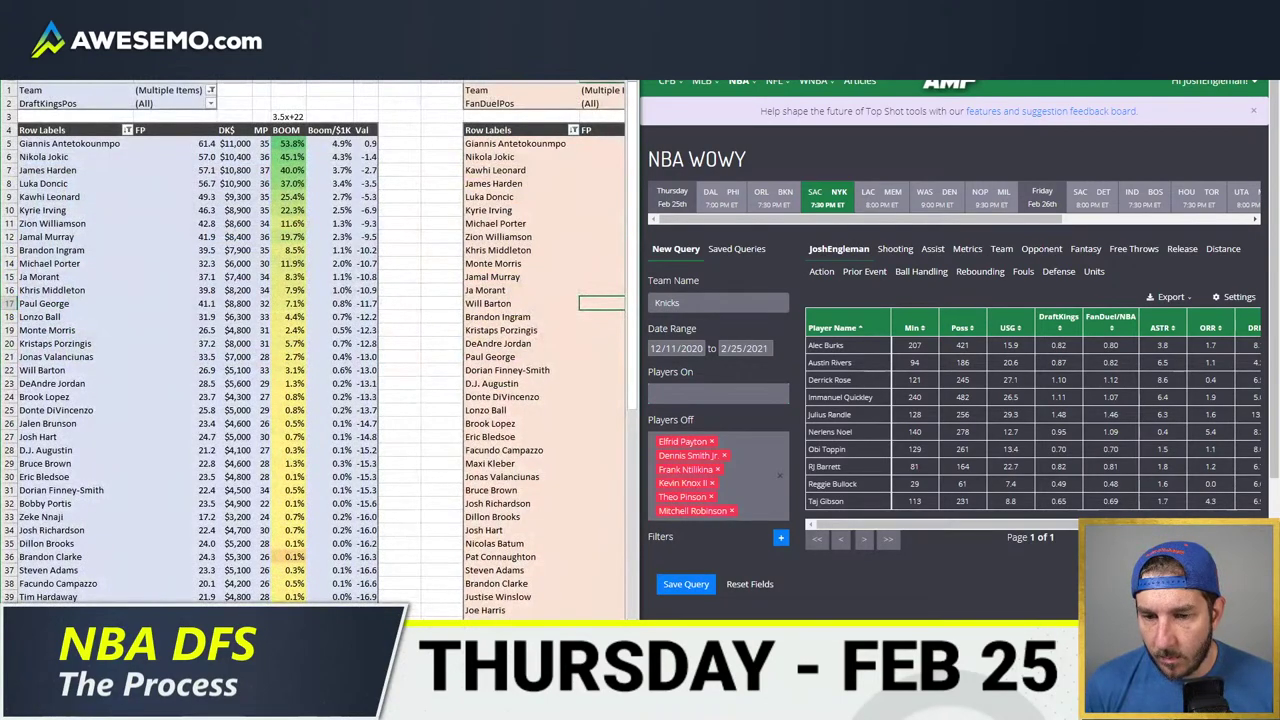